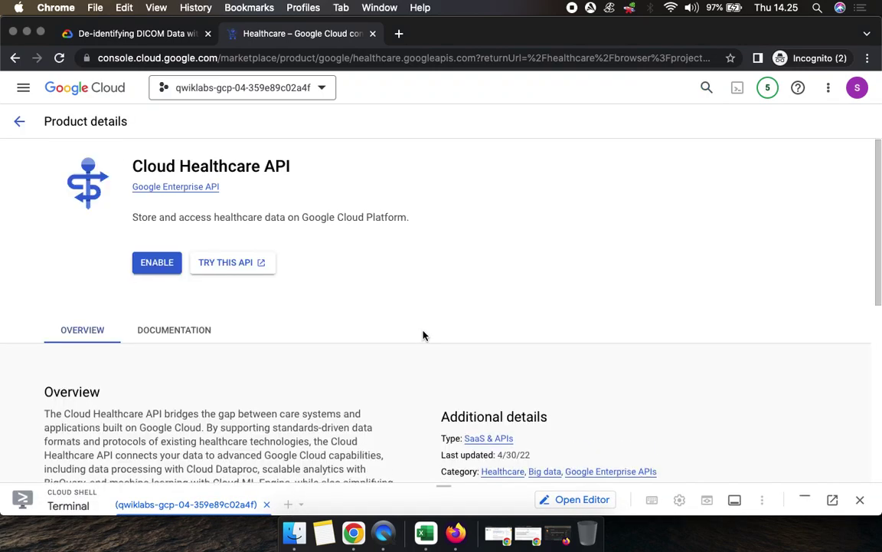
- Enable the Cloud Healthcare API, then review the lab instructions for the name and region of the Healthcare dataset
left_click(162, 268)
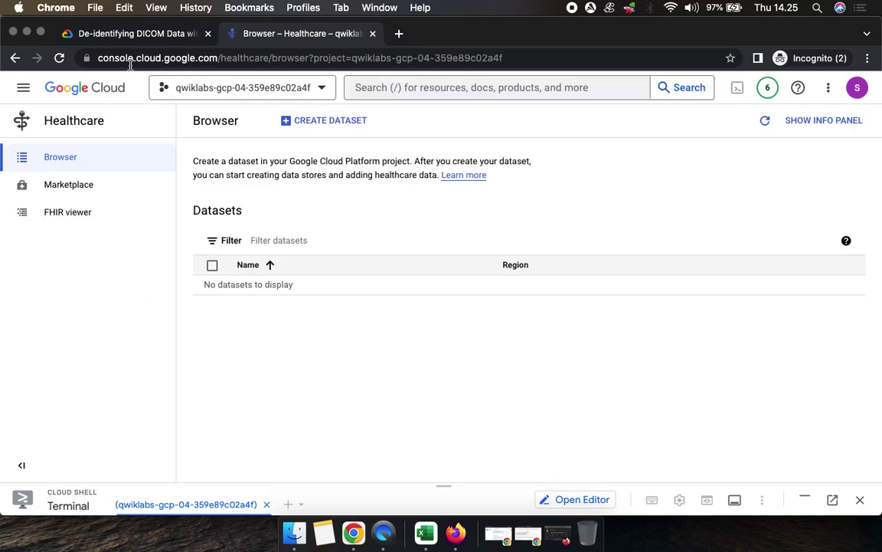
left_click(132, 34)
scroll(443, 369, "down", 5)
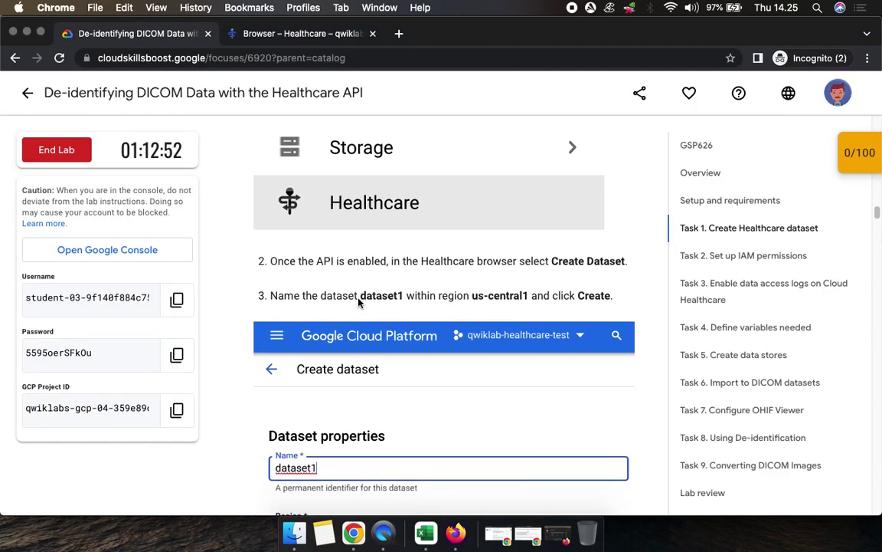
left_click_drag(551, 261, 625, 262)
scroll(625, 262, "down", 3)
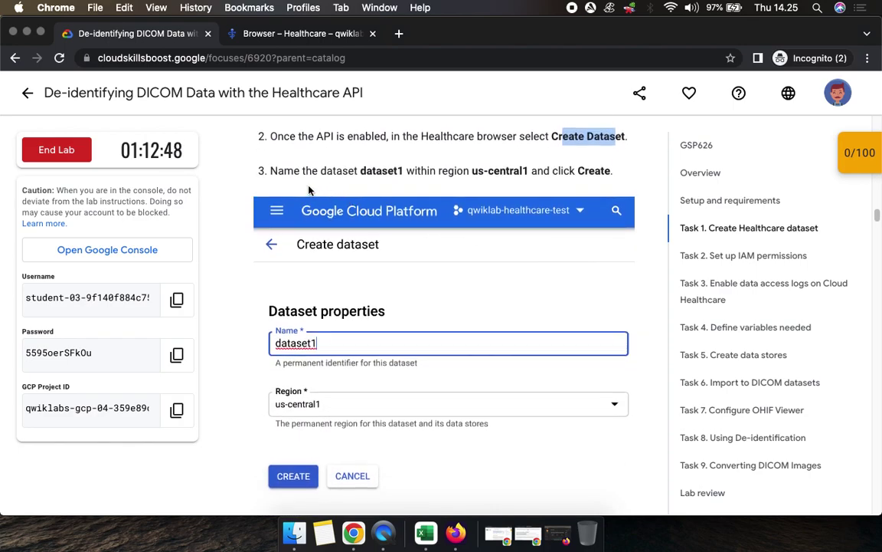
double_click(382, 172)
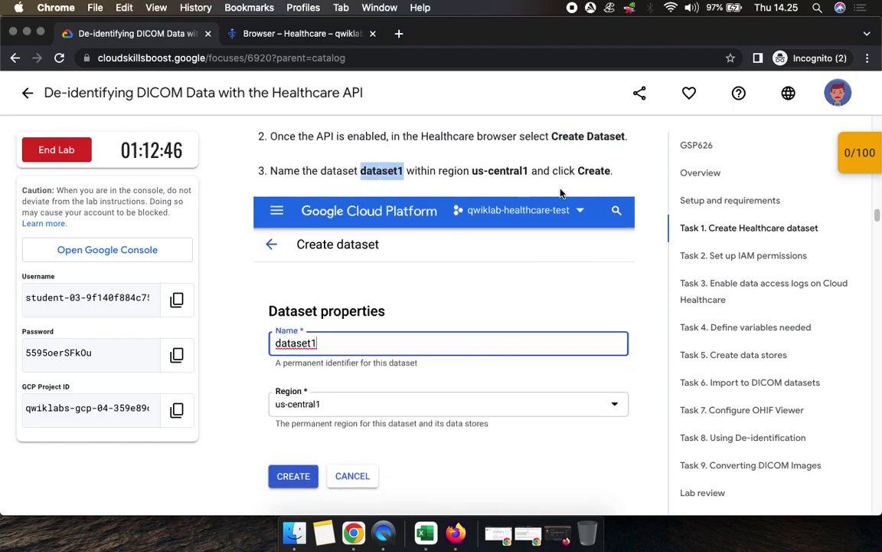
- Start a new dataset in the Healthcare browser and name it dataset1
left_click(304, 34)
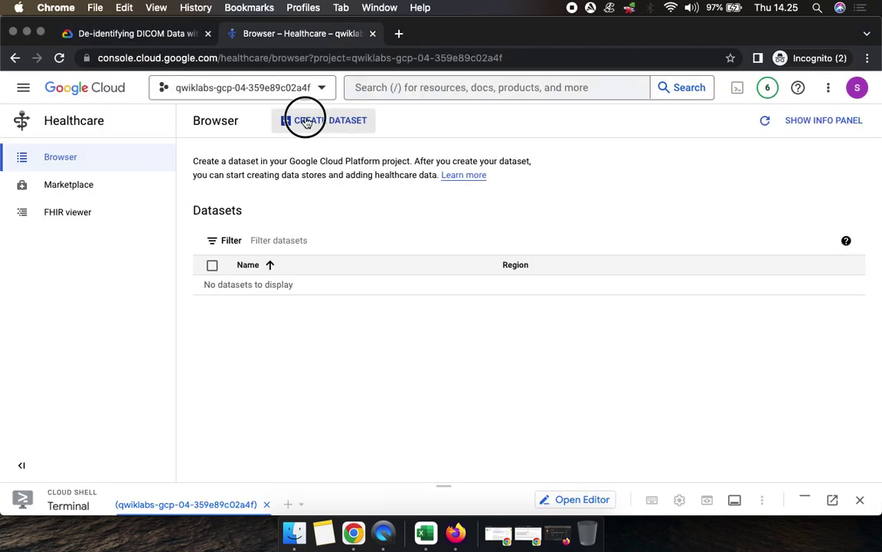
left_click(344, 124)
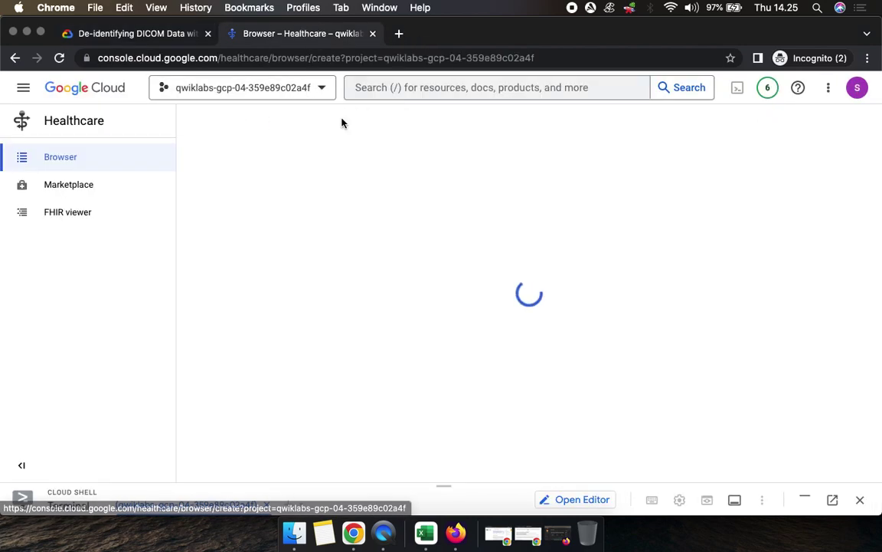
left_click(335, 218)
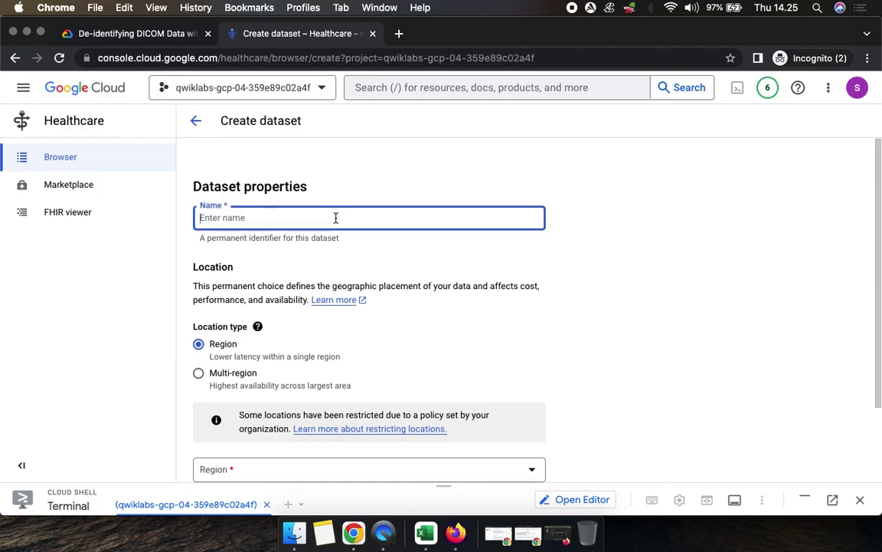
type("dataset1")
scroll(467, 318, "down", 2)
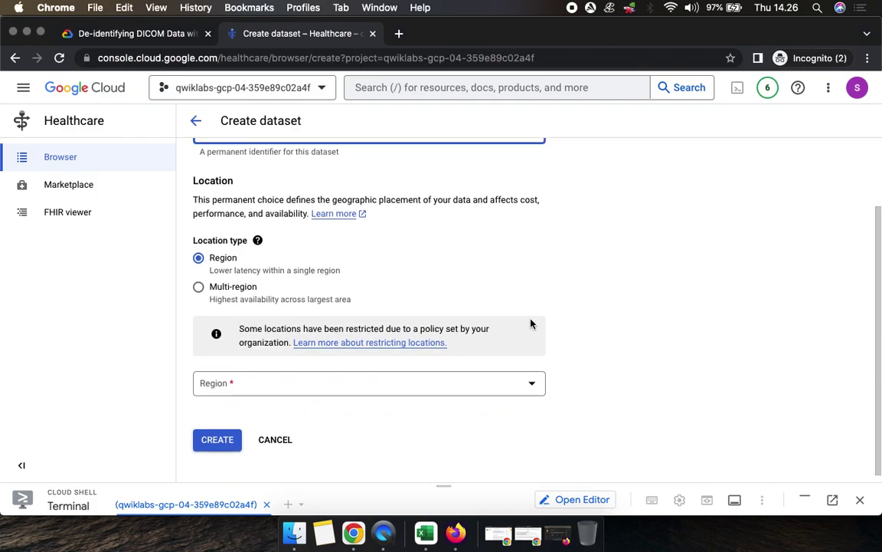
- Set the dataset's region to us-central1 (Iowa), create the dataset and open it
left_click(306, 377)
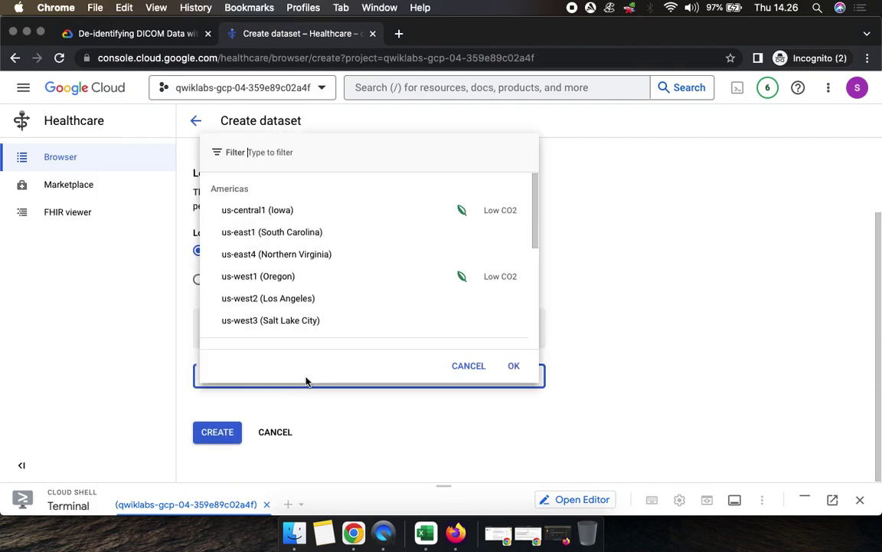
left_click(253, 205)
left_click(141, 34)
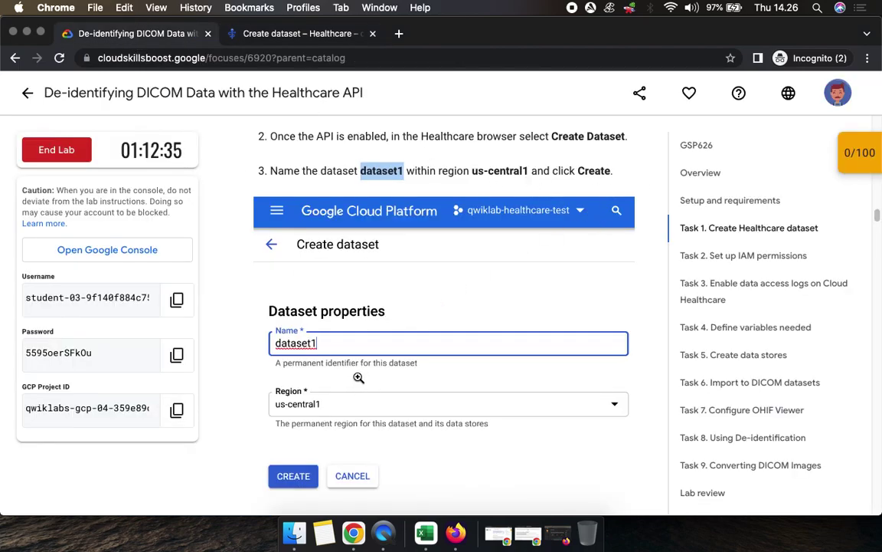
left_click(280, 33)
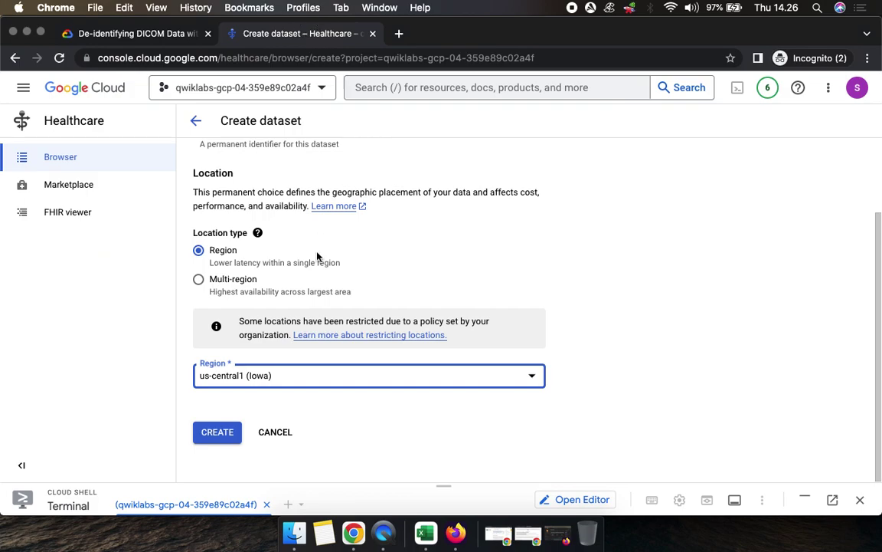
left_click(228, 434)
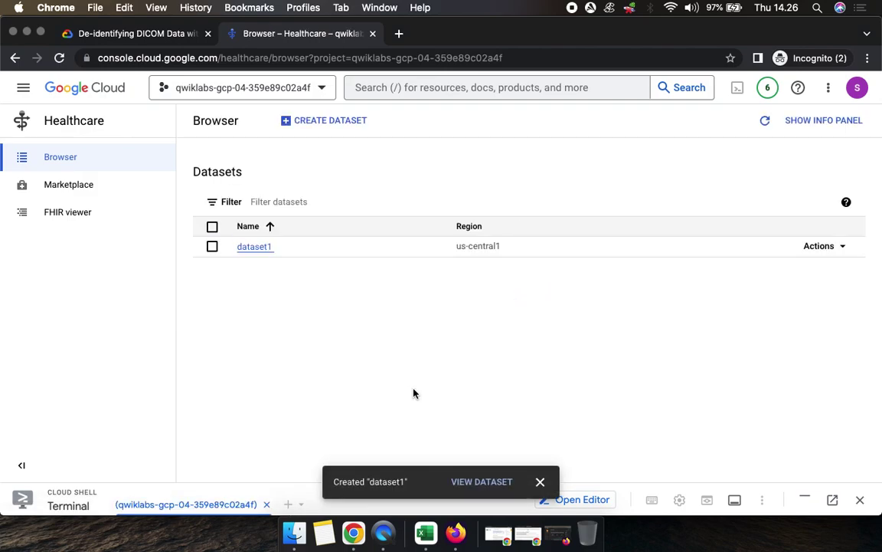
left_click(484, 482)
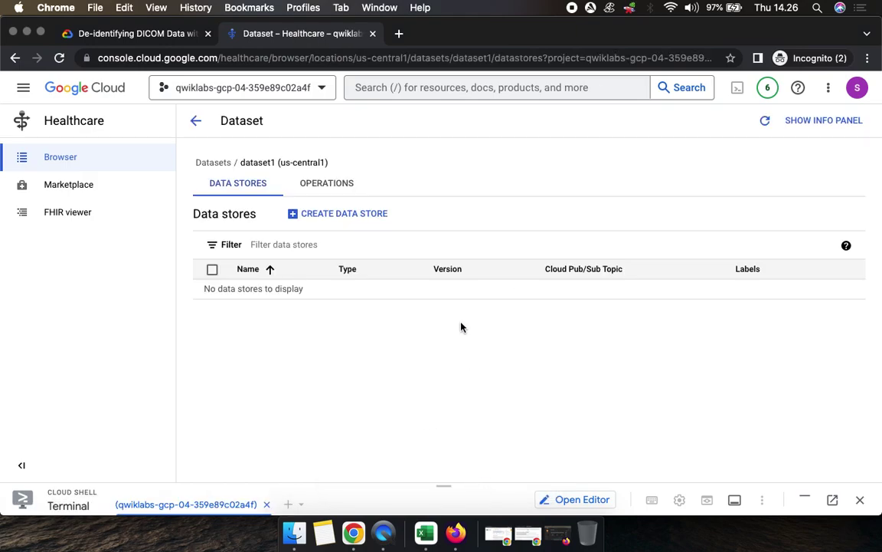
- Run the lab's progress check for the Create Healthcare Dataset objective
left_click(109, 39)
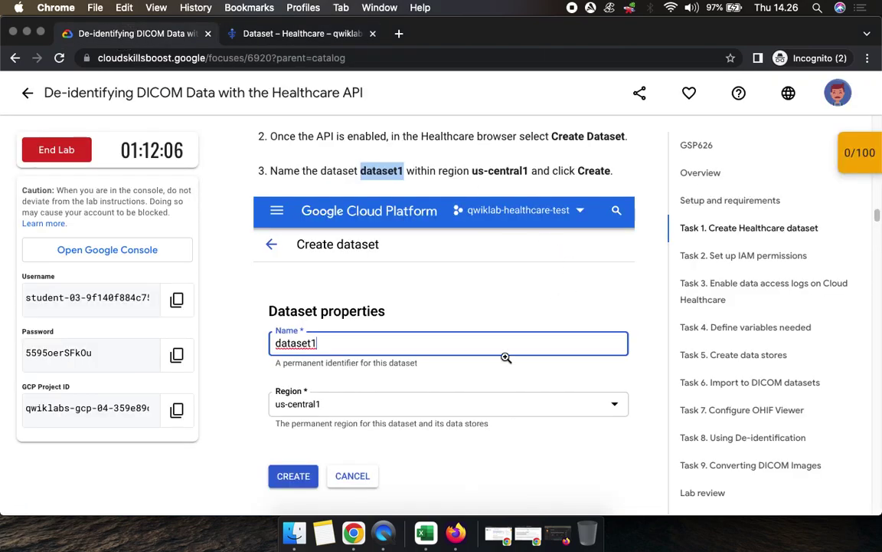
scroll(506, 357, "down", 5)
left_click(404, 394)
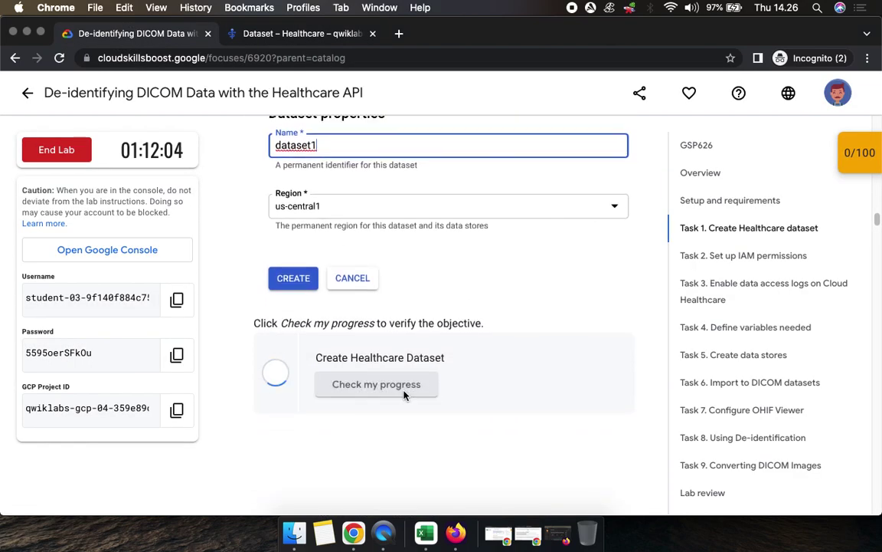
- Find the first instruction of Task 2 in the lab guide and open the project's IAM permissions page
scroll(404, 393, "down", 4)
scroll(404, 391, "down", 5)
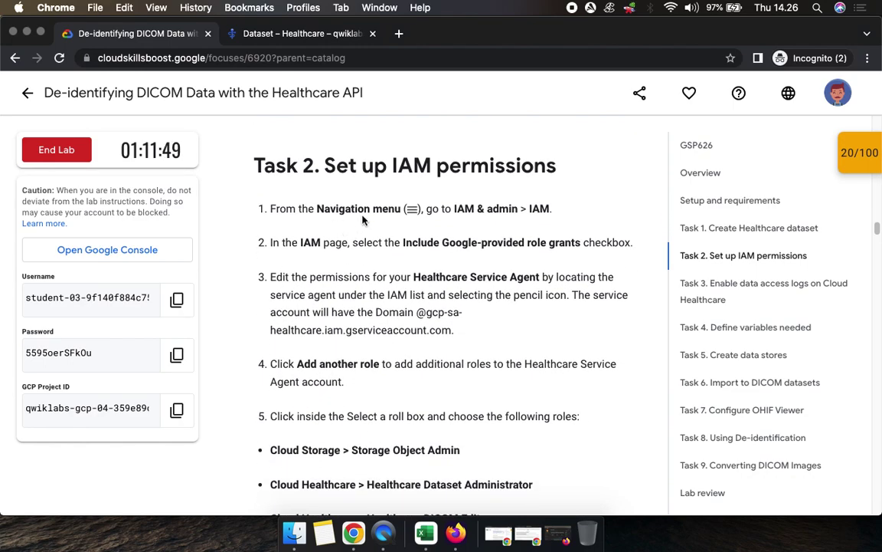
left_click_drag(455, 209, 553, 208)
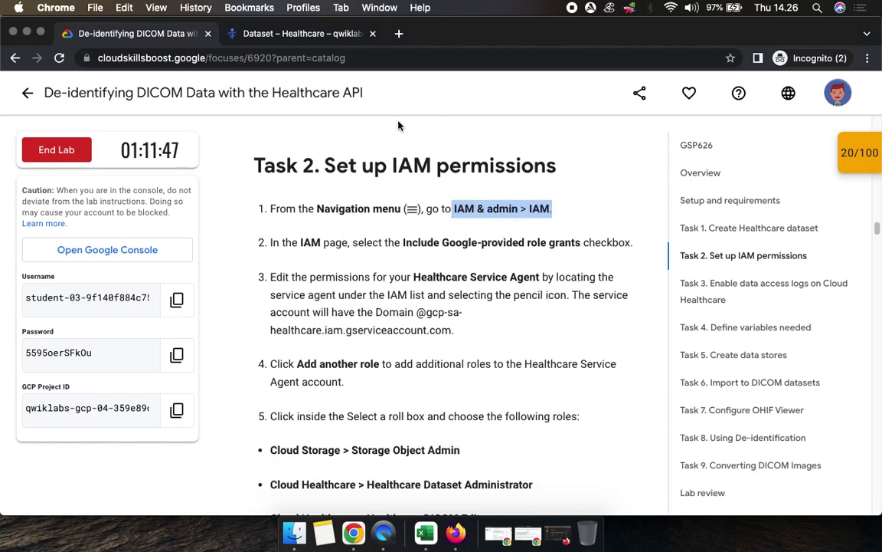
left_click(291, 33)
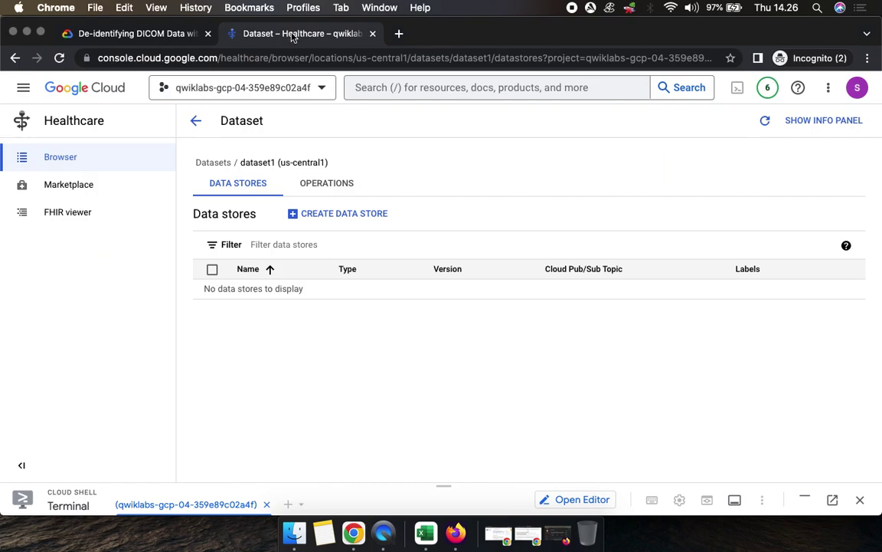
left_click(32, 92)
mouse_move(89, 291)
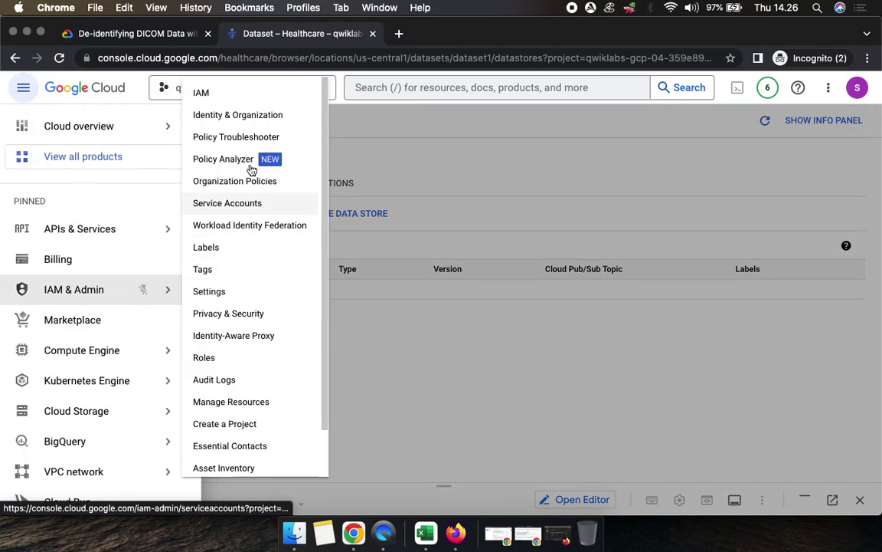
left_click(228, 98)
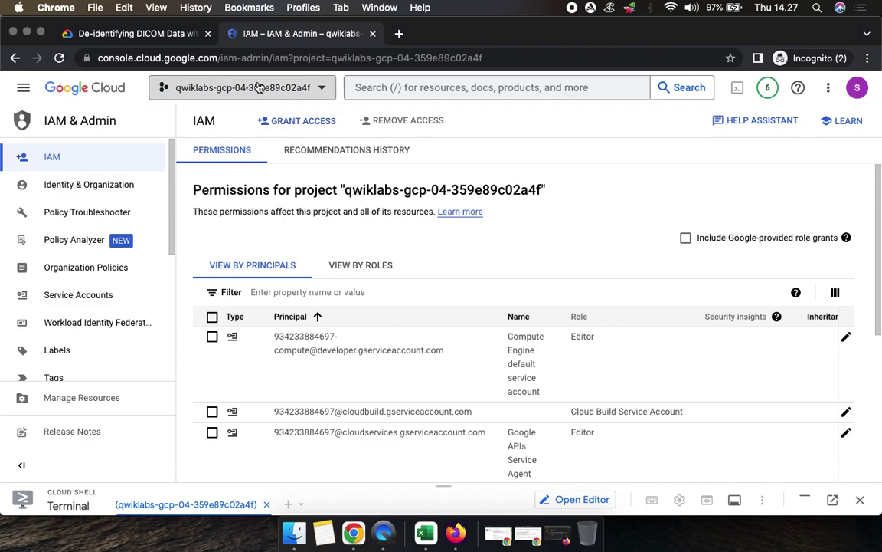
- Include Google-provided role grants in the project's IAM permissions list, as the lab instructs
left_click(92, 34)
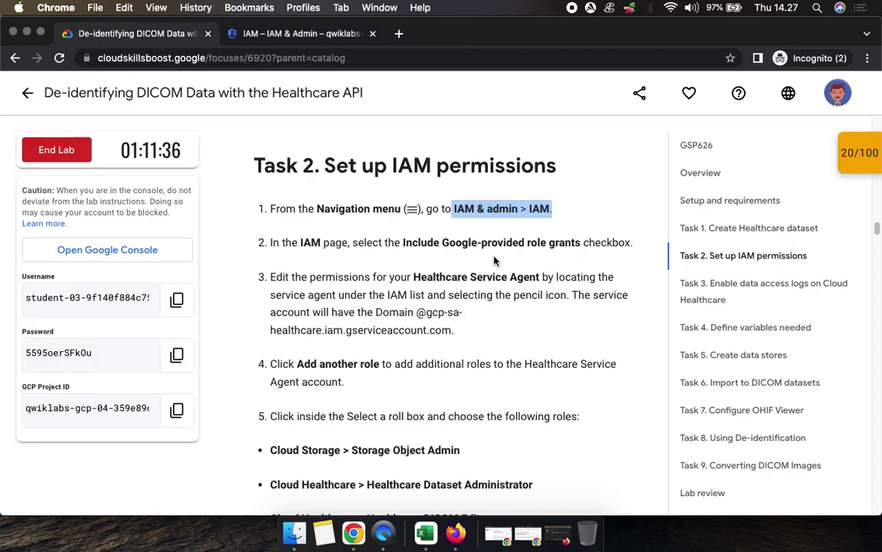
left_click_drag(404, 242, 561, 244)
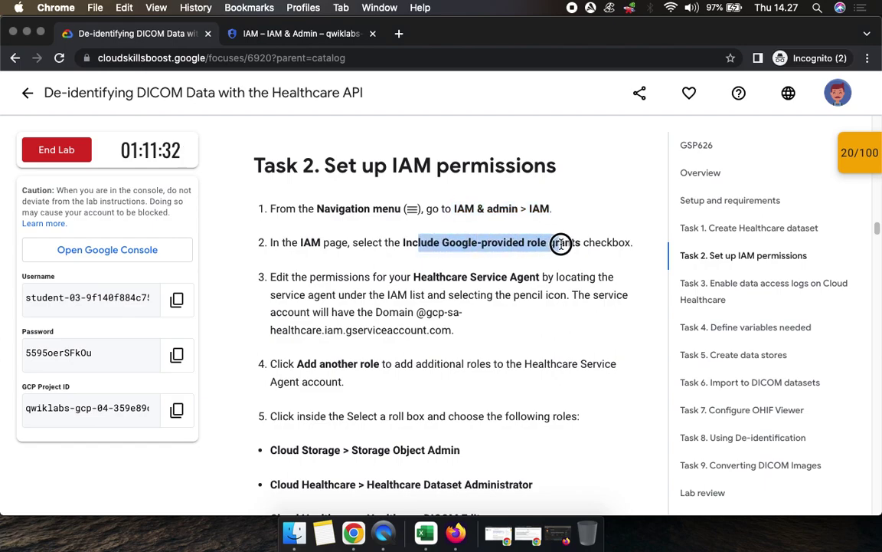
left_click_drag(560, 244, 567, 243)
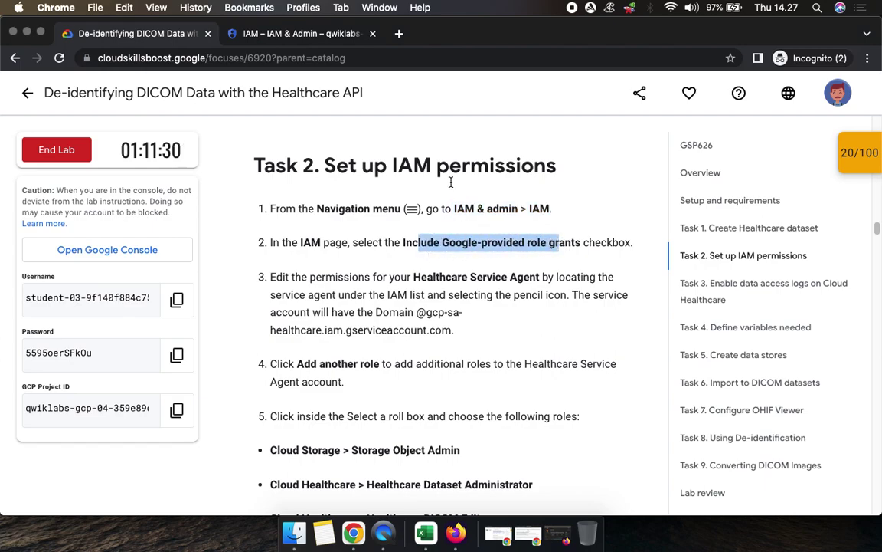
left_click(301, 33)
left_click(685, 238)
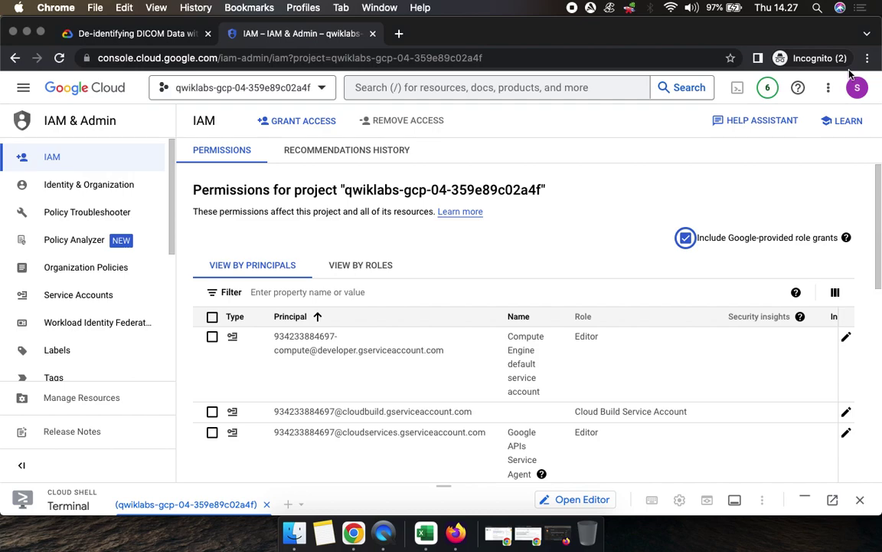
- Locate the Cloud Healthcare Service Agent account in the list of IAM principals
scroll(703, 339, "down", 1)
scroll(703, 338, "down", 2)
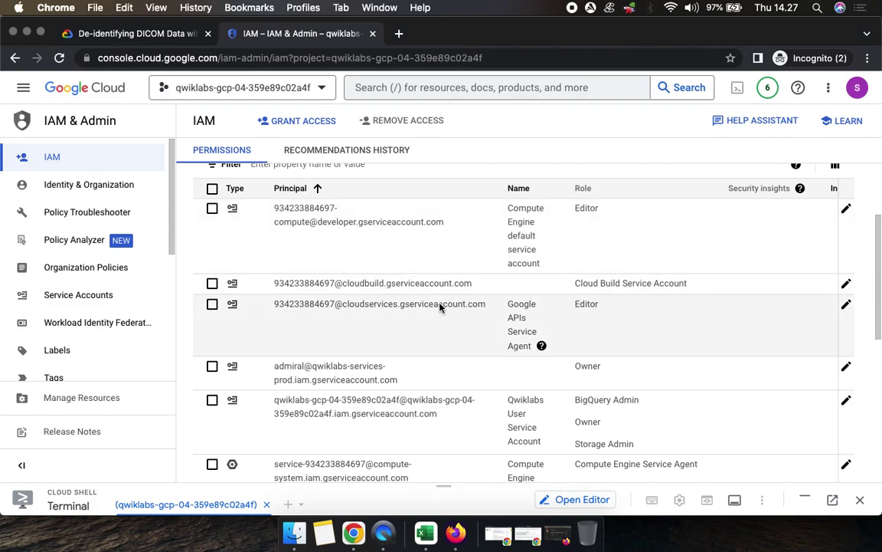
scroll(358, 331, "down", 2)
scroll(383, 308, "down", 1)
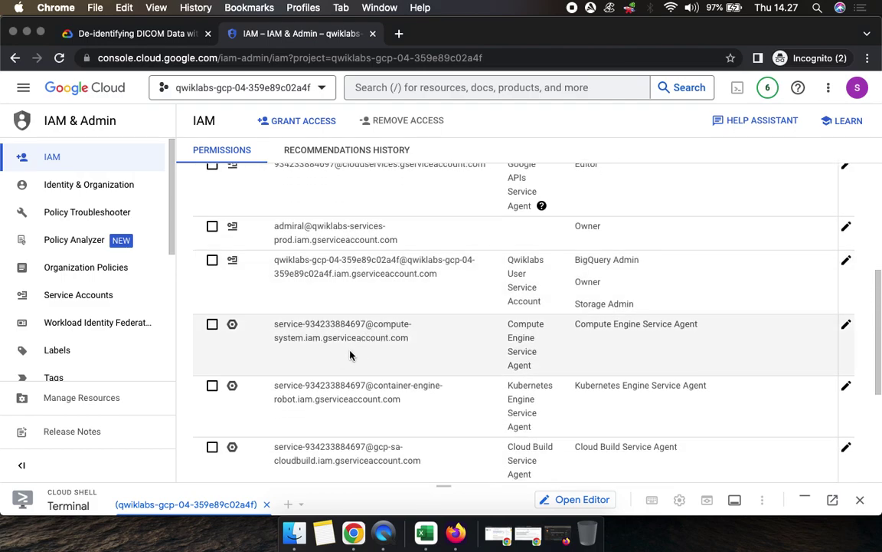
scroll(381, 372, "down", 2)
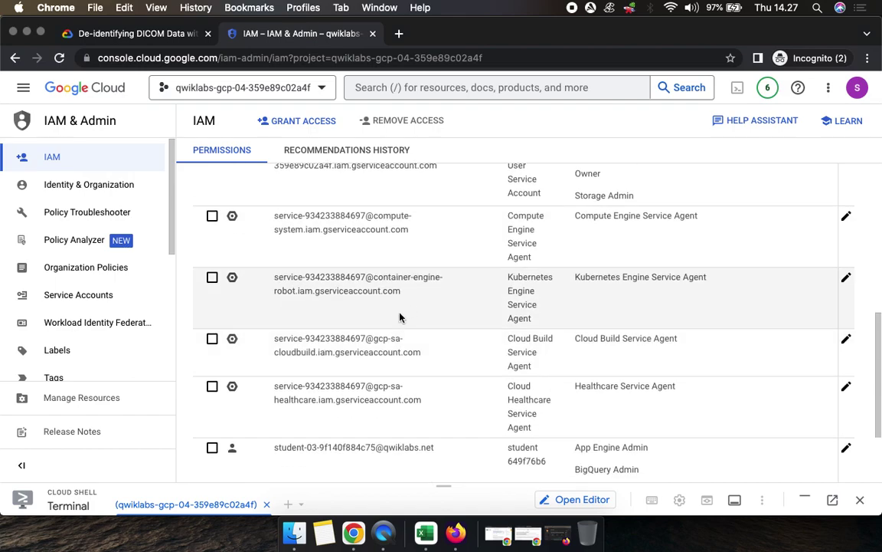
scroll(337, 383, "down", 2)
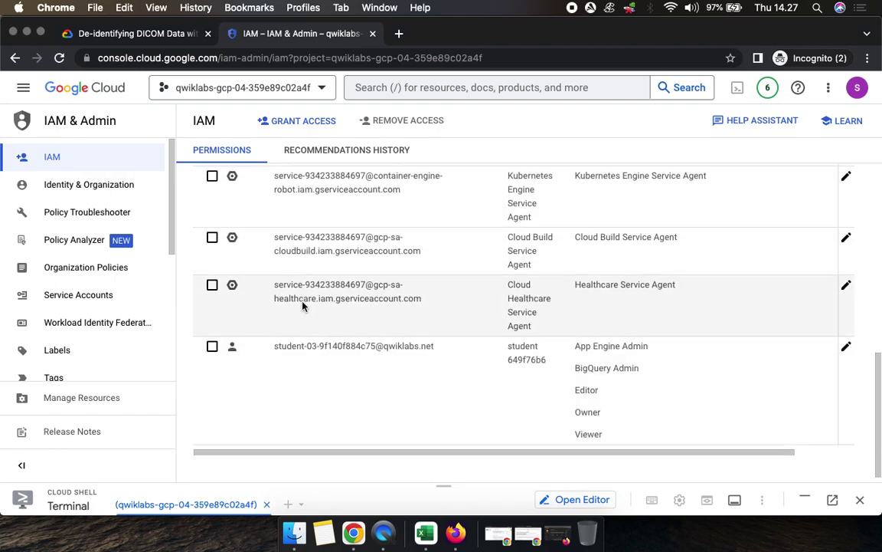
left_click_drag(279, 299, 423, 300)
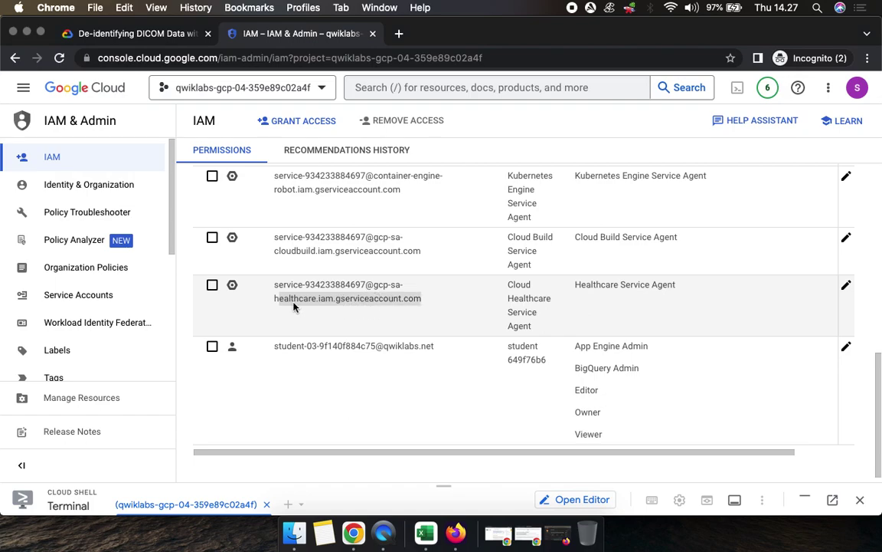
- Read the lab's Task 2 instructions on adding roles and open the Cloud Healthcare Service Agent's access for editing
left_click(136, 34)
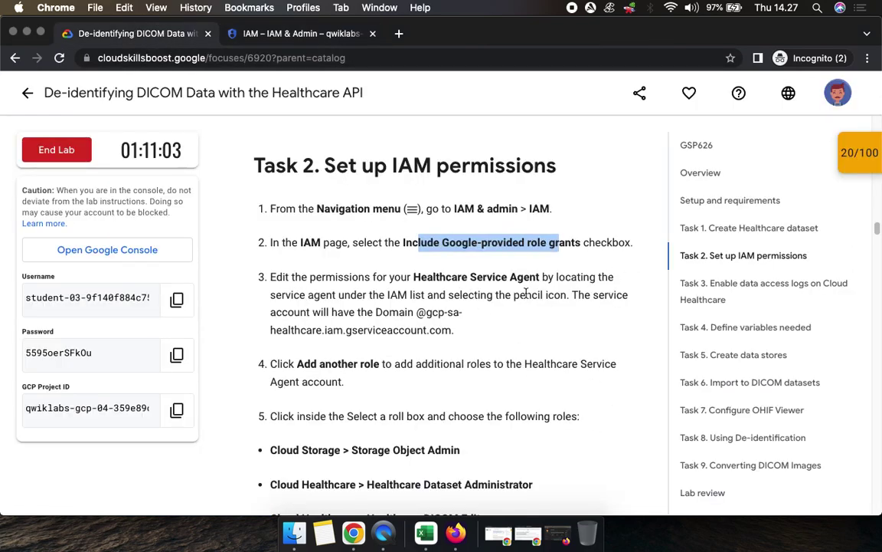
scroll(527, 297, "down", 3)
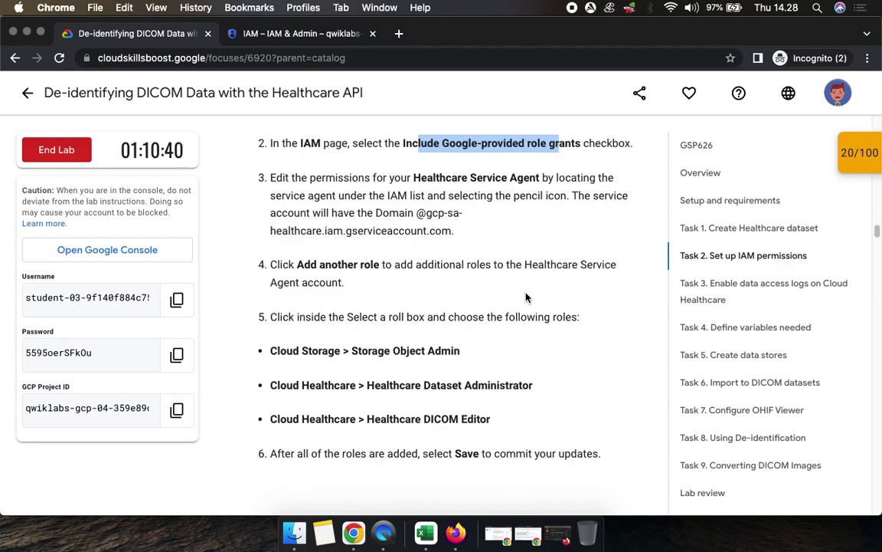
left_click_drag(420, 179, 543, 179)
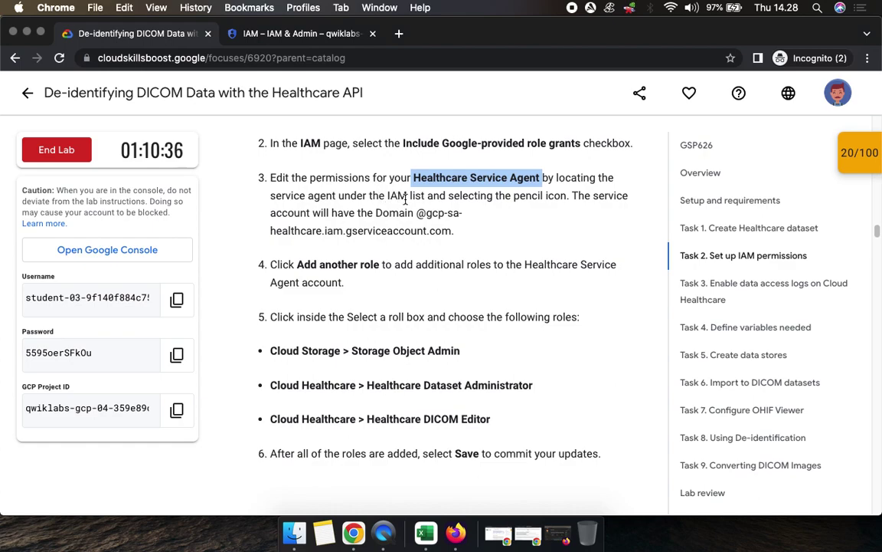
mouse_move(417, 213)
left_mouse_down()
mouse_move(434, 213)
mouse_move(460, 237)
left_mouse_up()
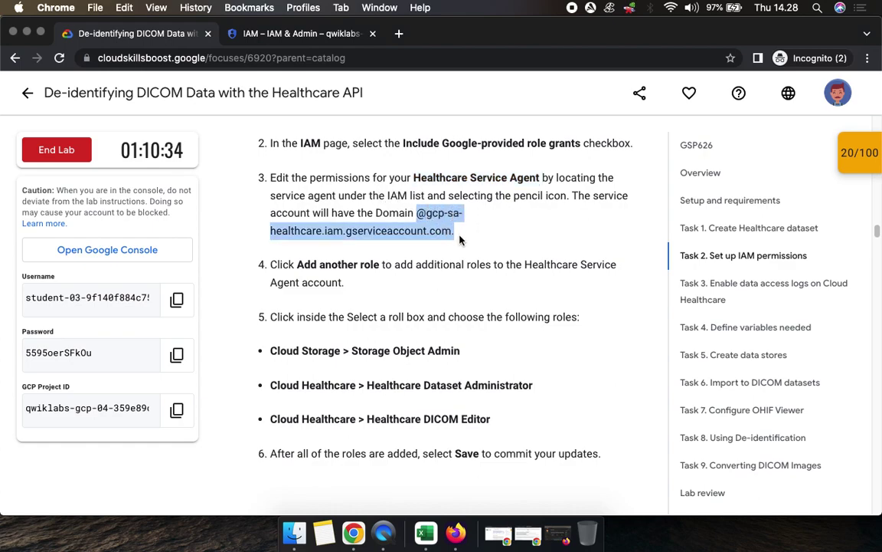
scroll(462, 258, "down", 3)
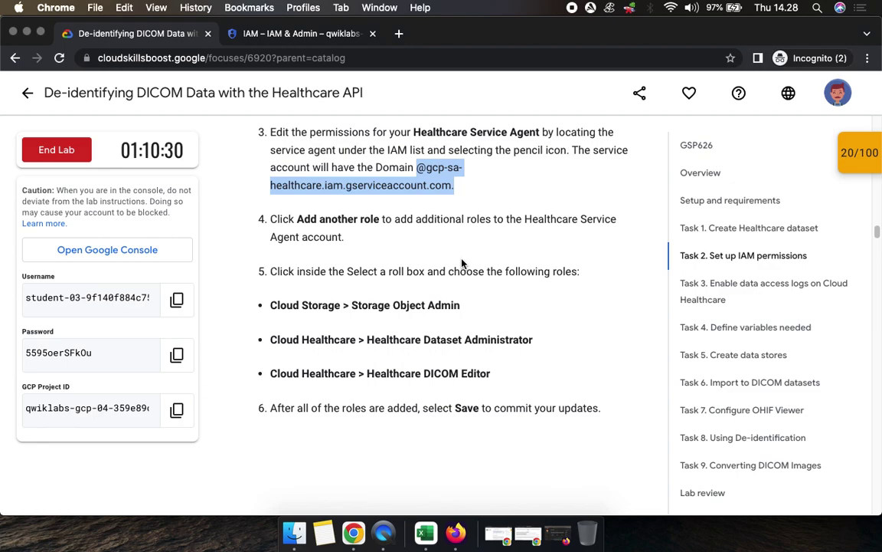
left_click_drag(297, 219, 437, 219)
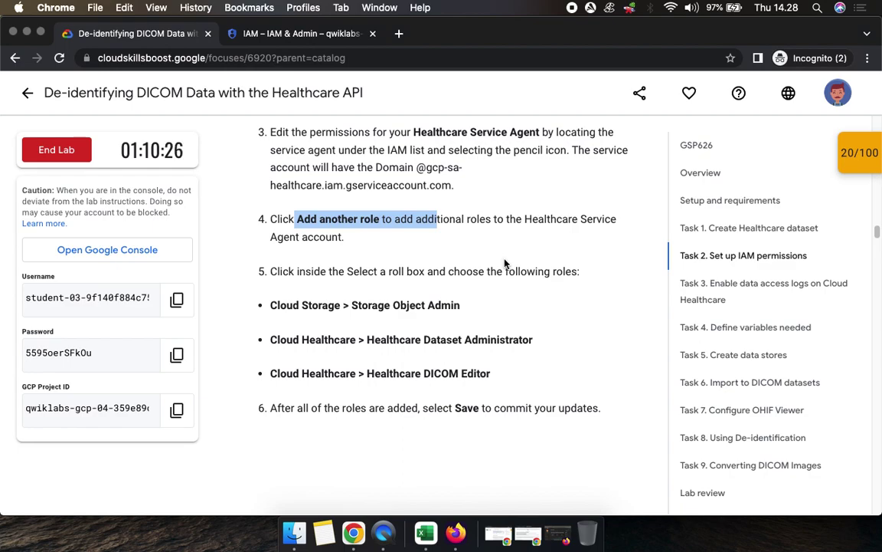
left_click(292, 33)
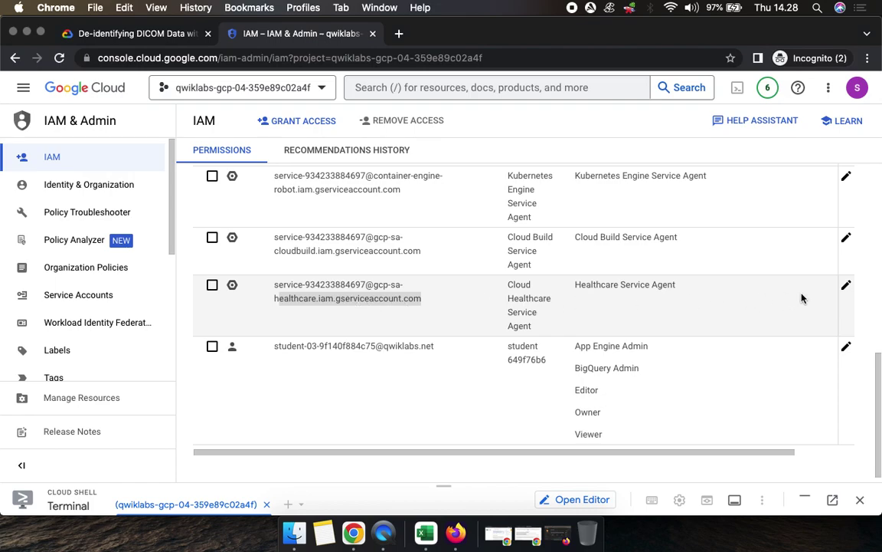
left_click(846, 287)
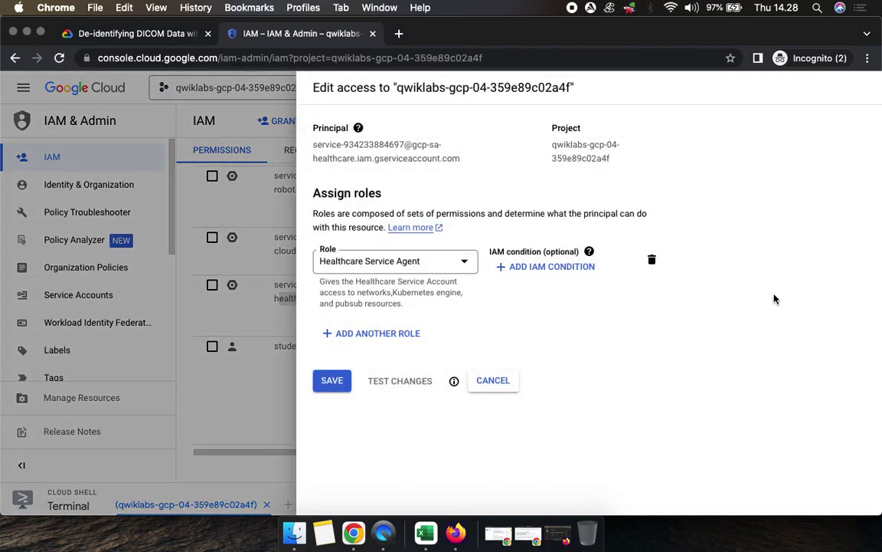
- Check the roles required by the lab guide and add another role entry to the Healthcare service agent
left_click(146, 34)
scroll(444, 298, "down", 5)
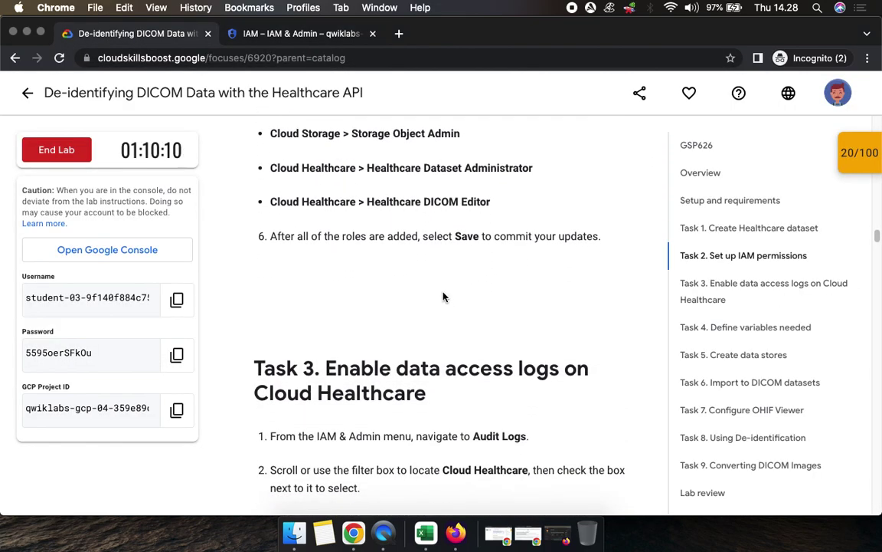
left_click(302, 35)
left_click(375, 334)
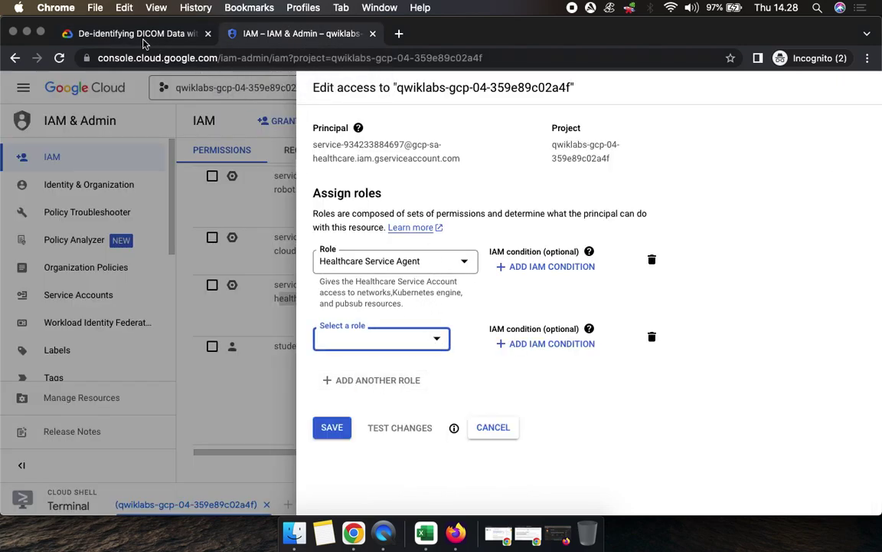
- Set the new role entry to Storage Object Admin from the Cloud Storage roles, as listed in the lab guide
left_click(127, 33)
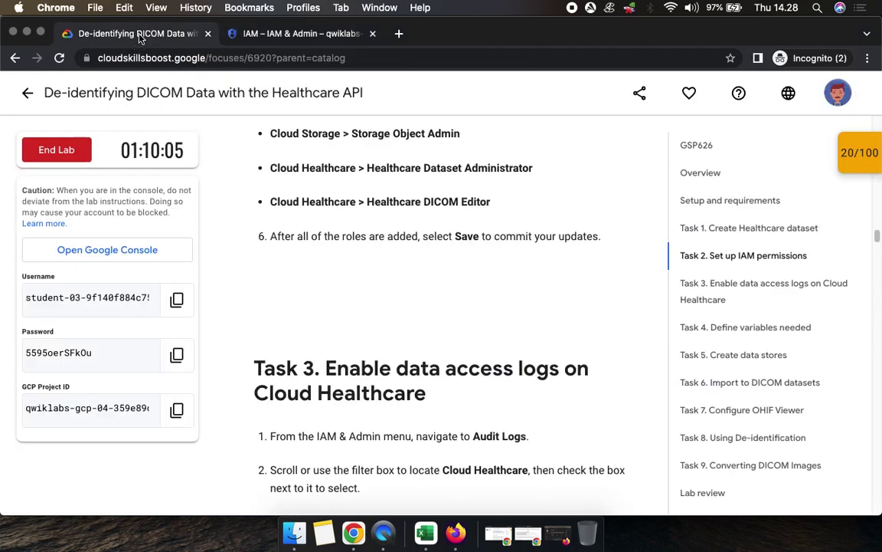
left_click(281, 35)
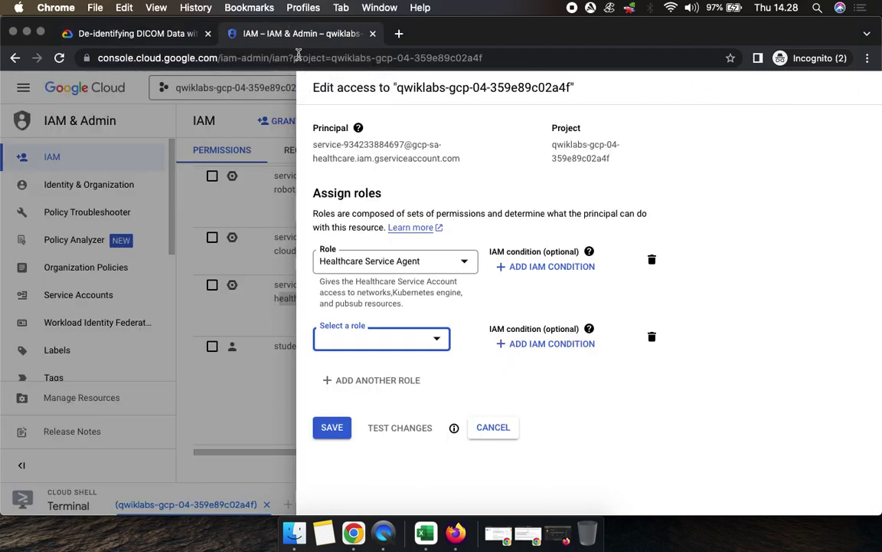
left_click(393, 341)
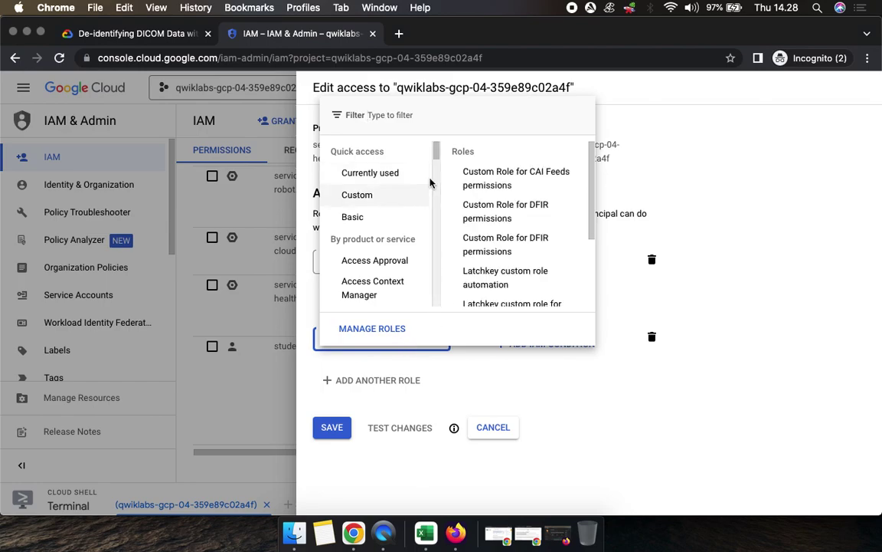
left_click_drag(435, 158, 433, 175)
scroll(431, 176, "down", 5)
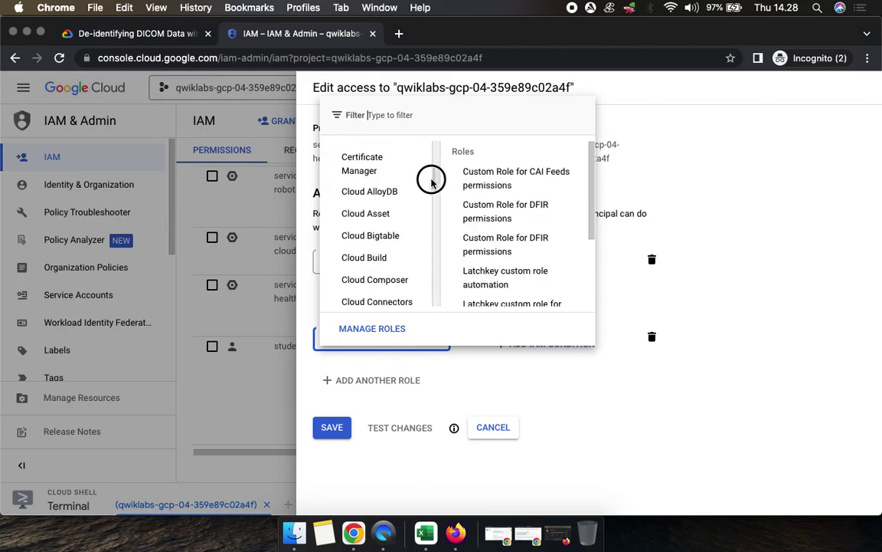
scroll(431, 181, "down", 10)
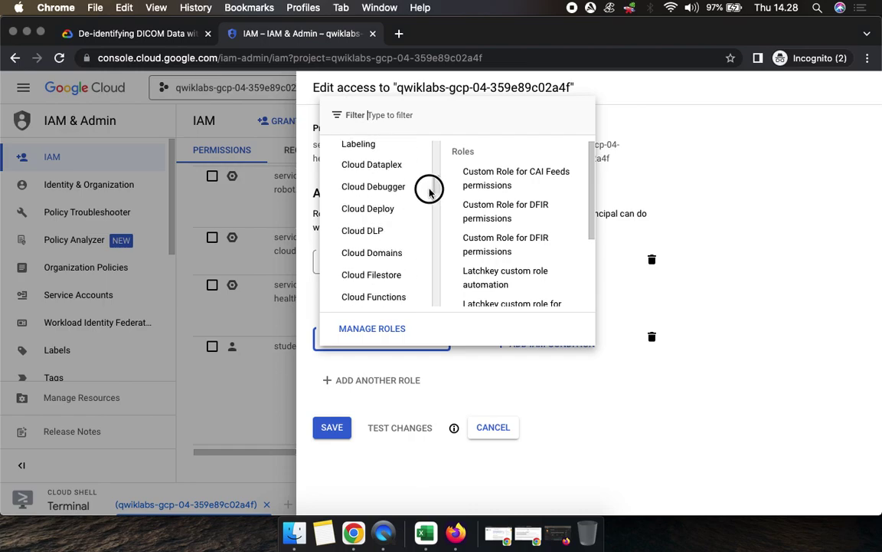
scroll(429, 195, "down", 10)
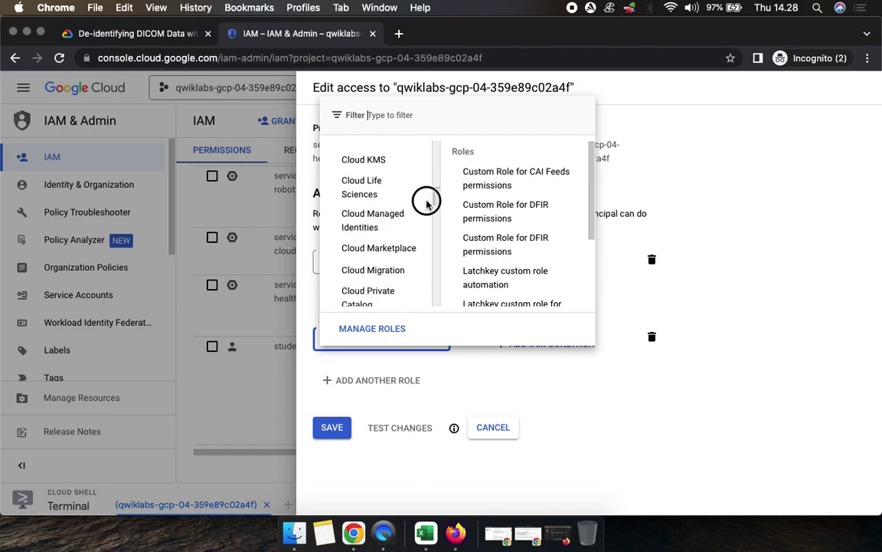
scroll(427, 205, "down", 5)
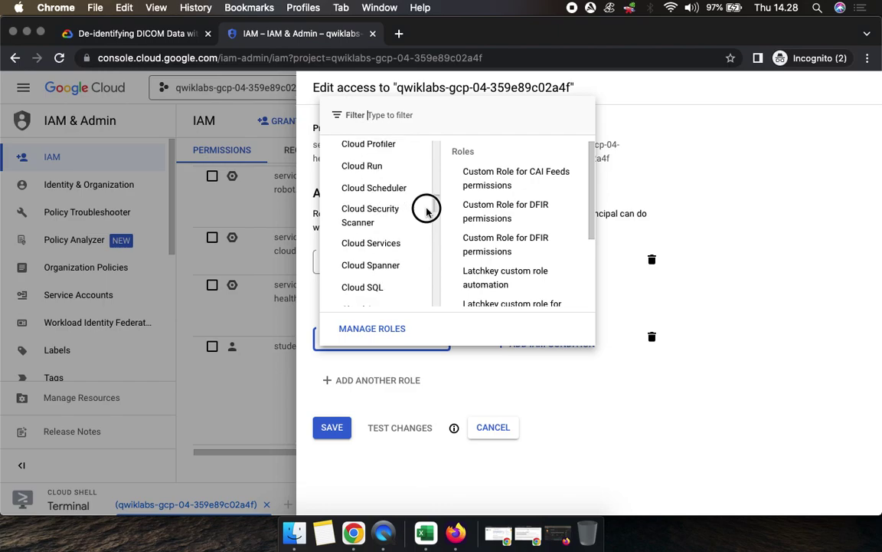
scroll(427, 210, "down", 3)
mouse_move(387, 262)
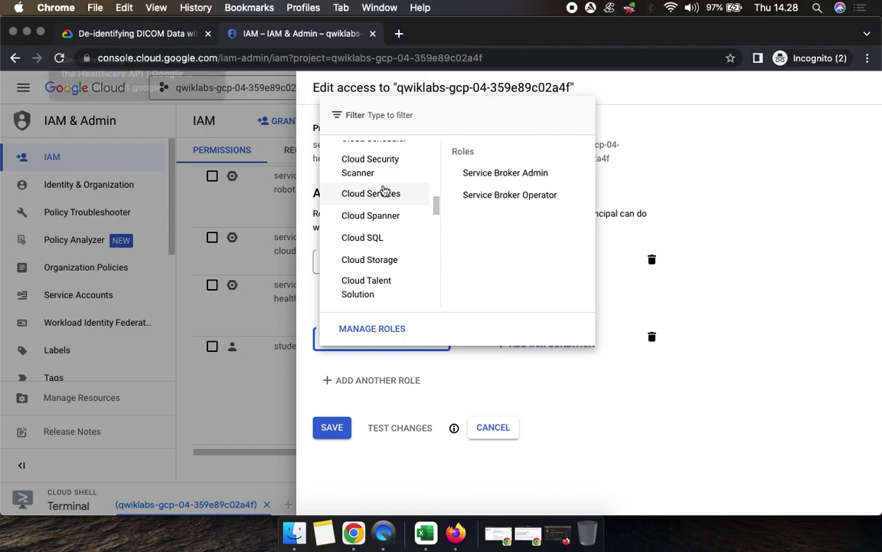
left_click(138, 34)
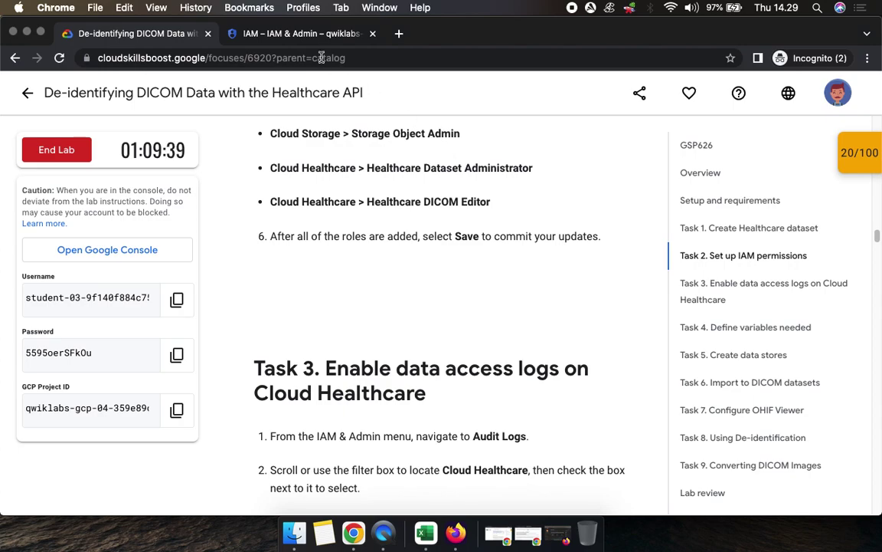
left_click(274, 34)
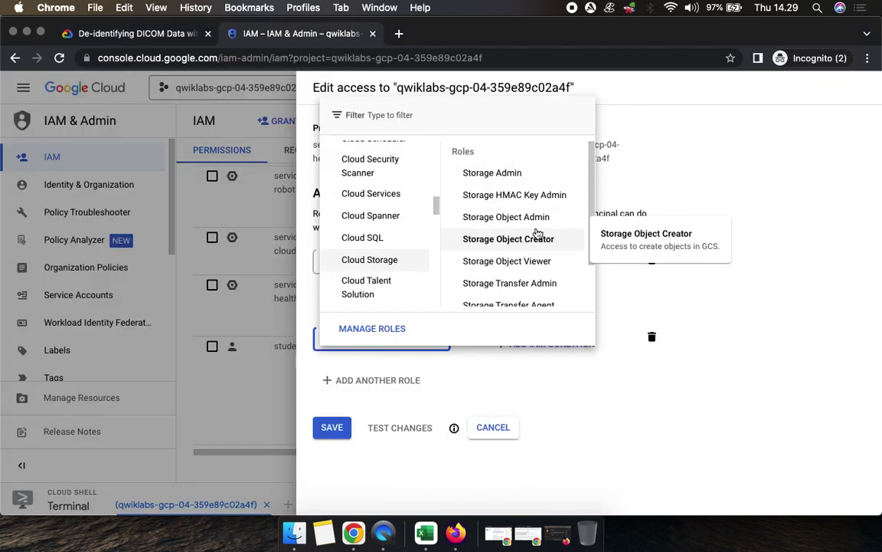
left_click(520, 221)
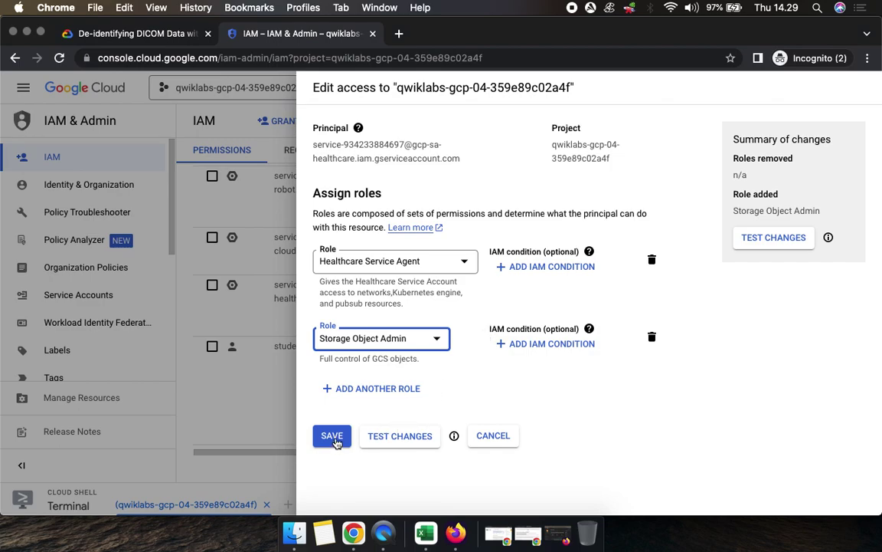
- Add another role to the service agent and set it to Healthcare Dataset Administrator from the Cloud Healthcare roles
left_click(138, 33)
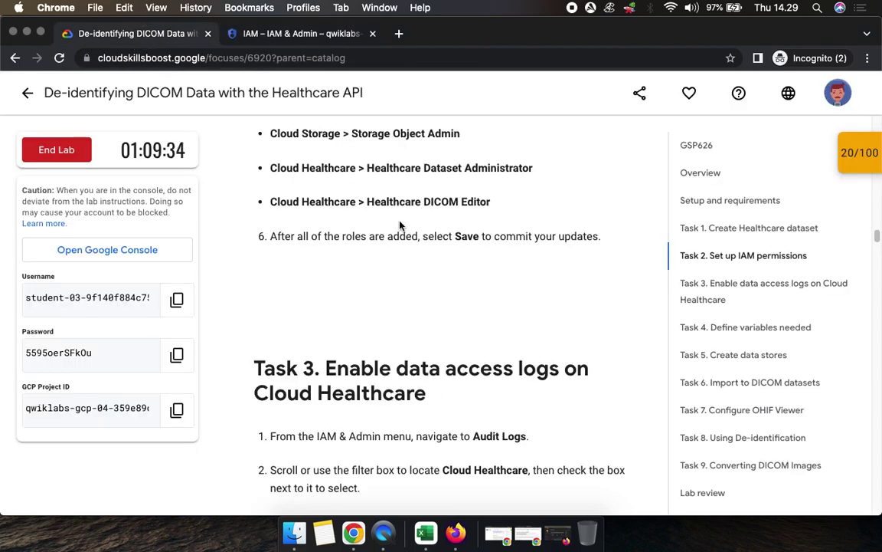
scroll(399, 224, "down", 1)
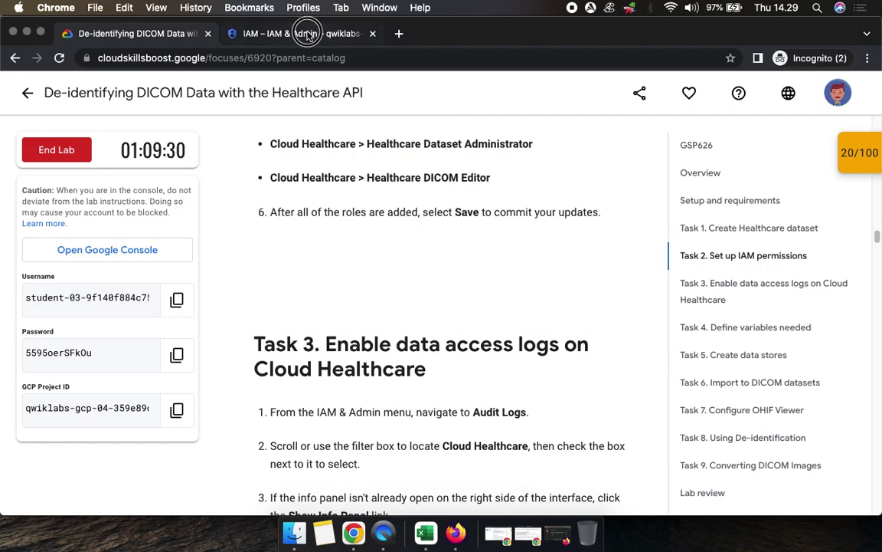
left_click(285, 34)
left_click(378, 389)
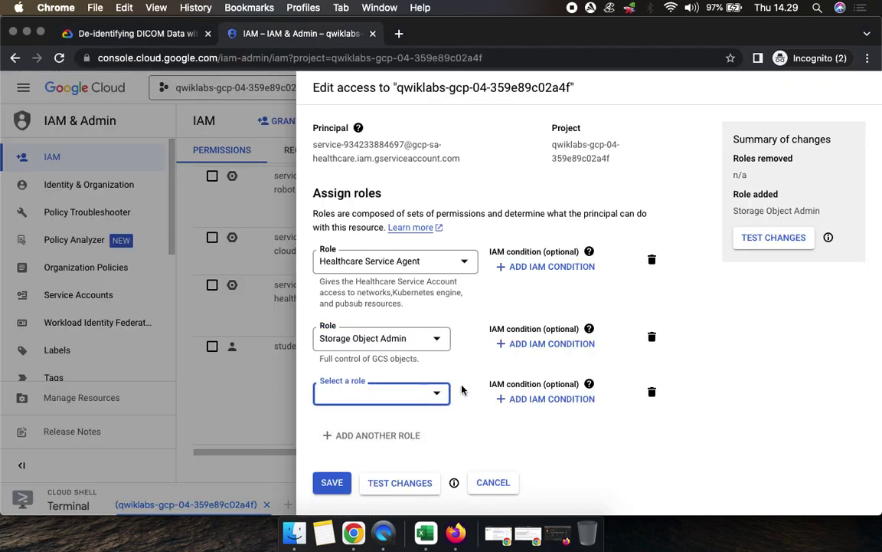
left_click(435, 393)
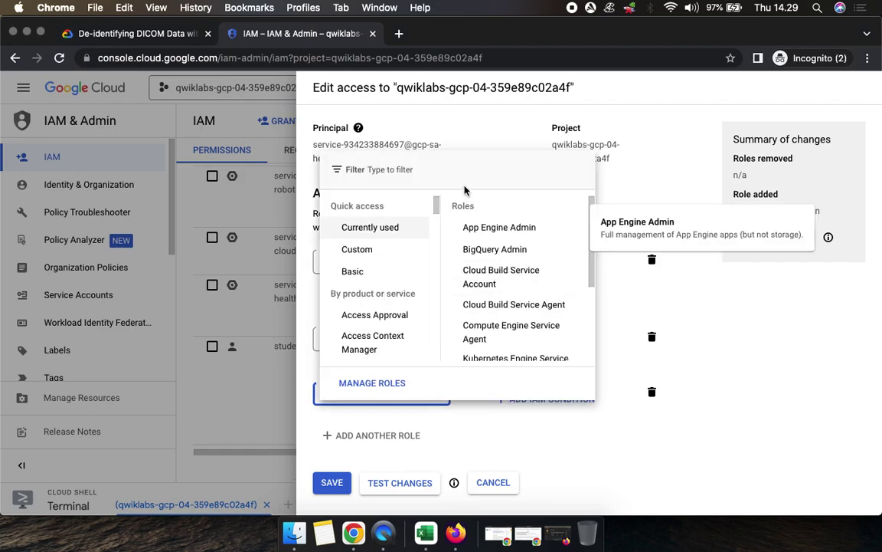
left_click_drag(437, 206, 437, 242)
scroll(416, 265, "down", 5)
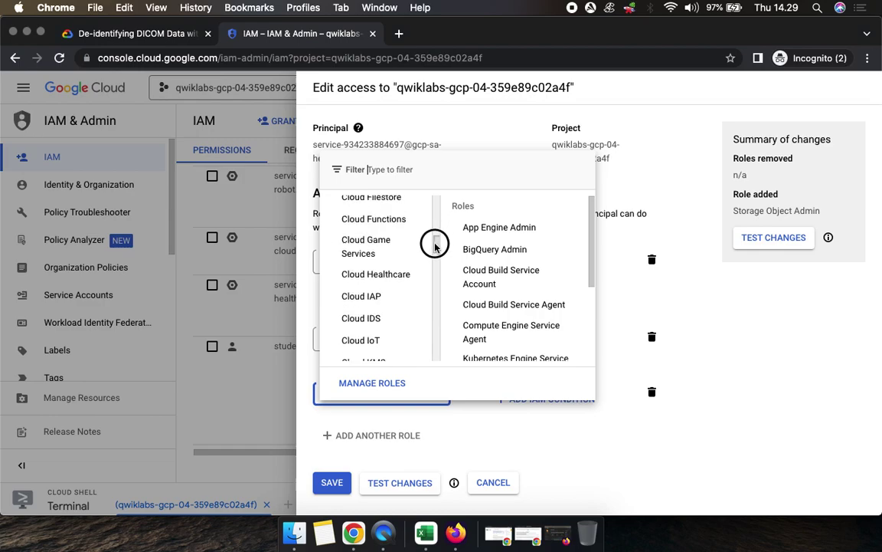
left_click(377, 276)
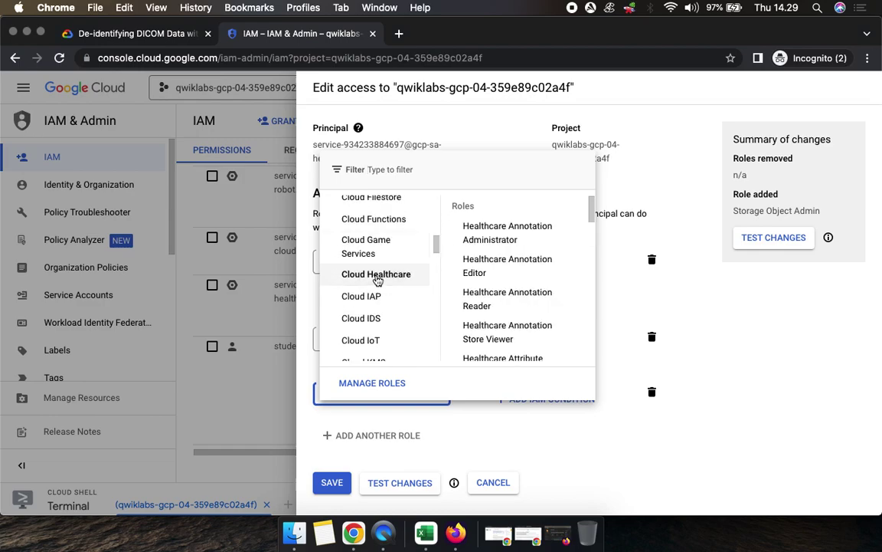
left_click(150, 38)
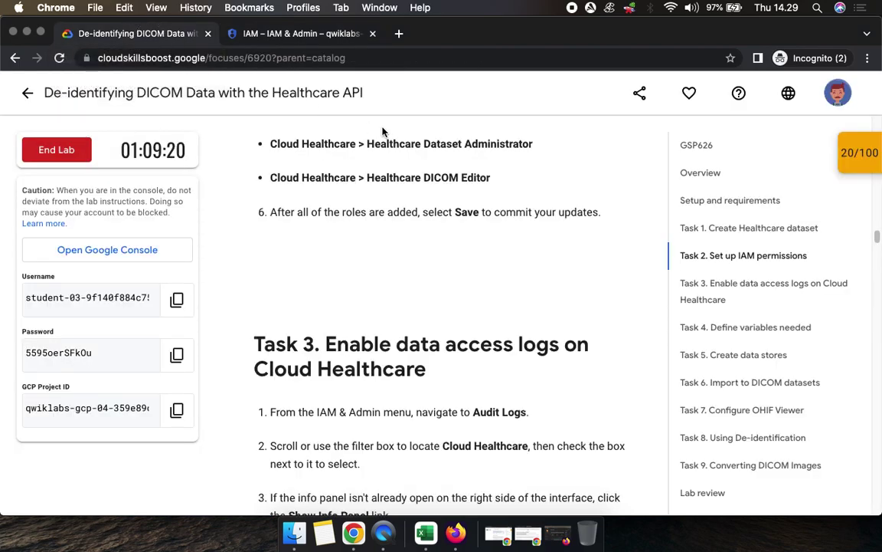
left_click(237, 34)
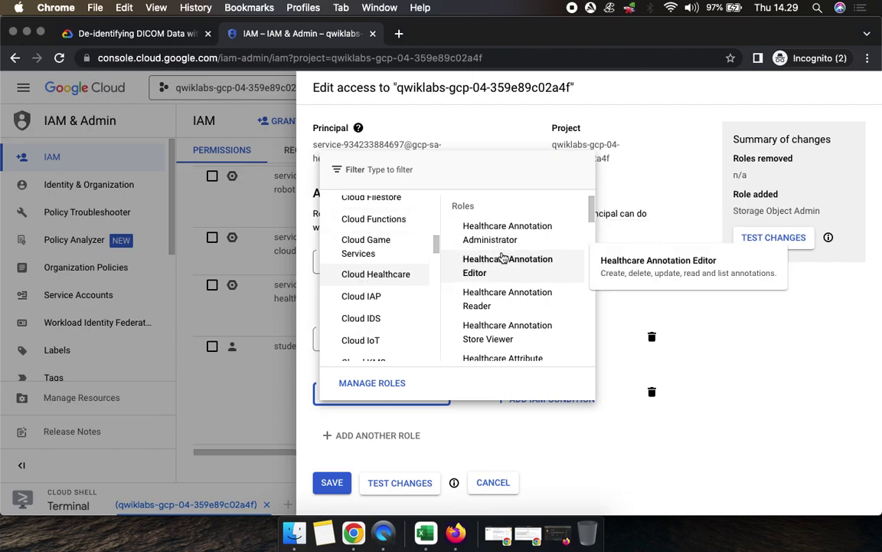
scroll(520, 304, "down", 10)
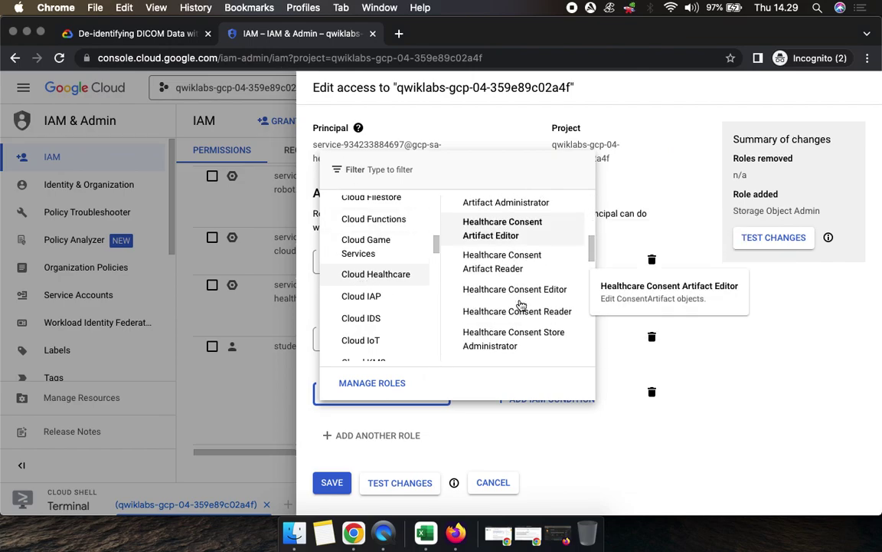
scroll(520, 305, "down", 3)
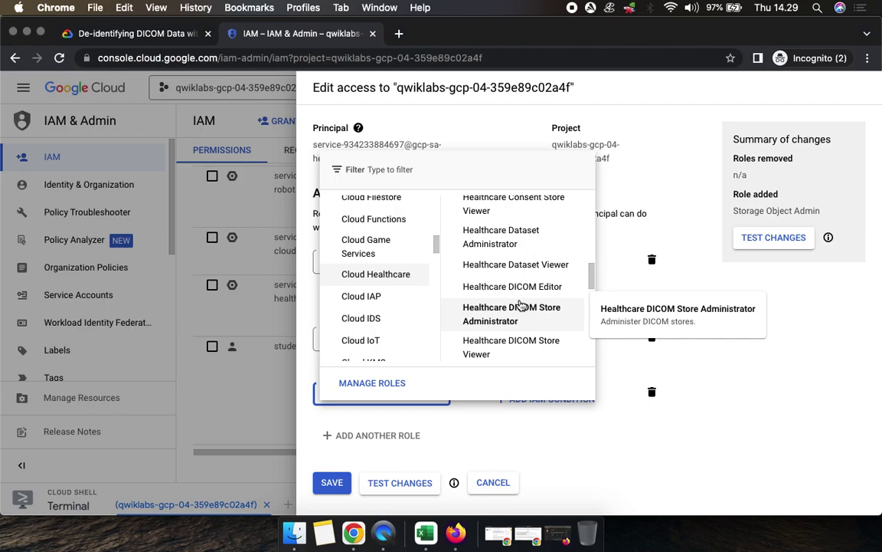
left_click(506, 241)
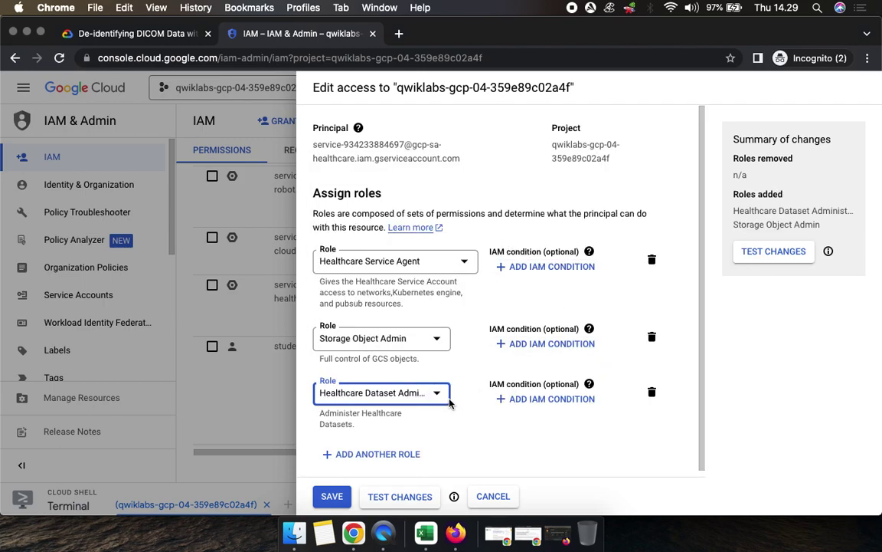
- Check the next required role in the lab guide and add another role entry to the Healthcare service agent
left_click(138, 34)
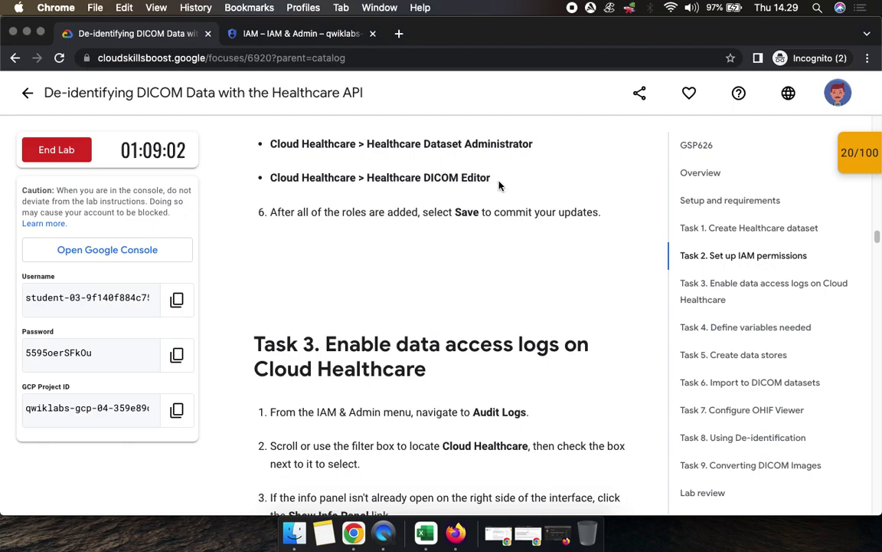
left_click(255, 34)
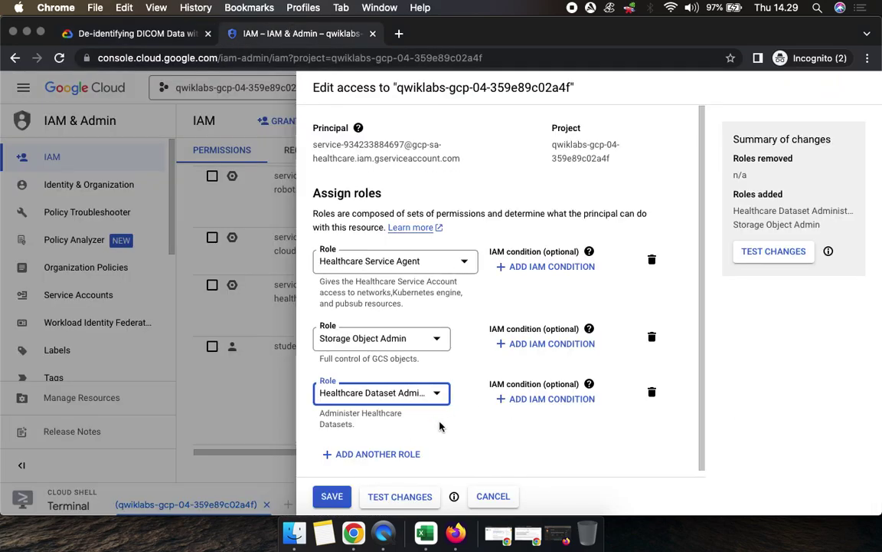
left_click(366, 455)
left_click(374, 458)
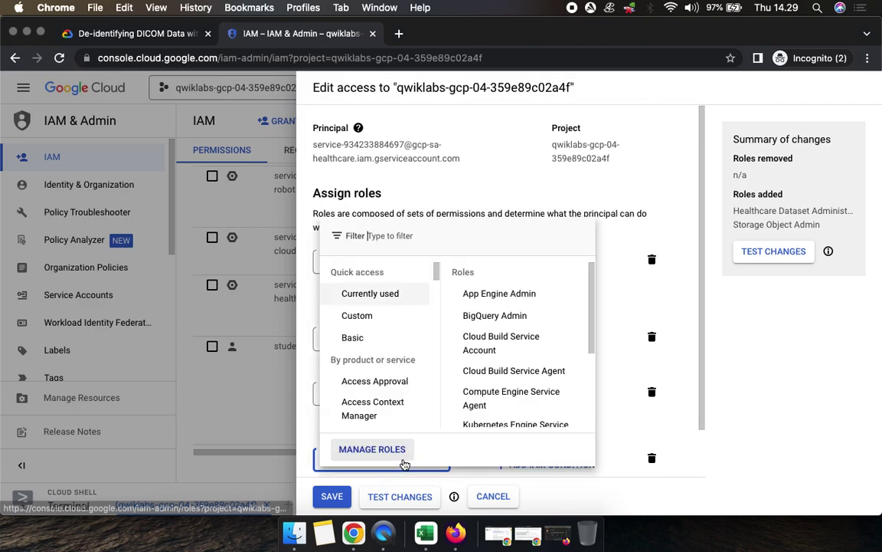
- Locate the Cloud Healthcare category for the new role entry, checking the lab guide, and show its roles
scroll(429, 329, "down", 10)
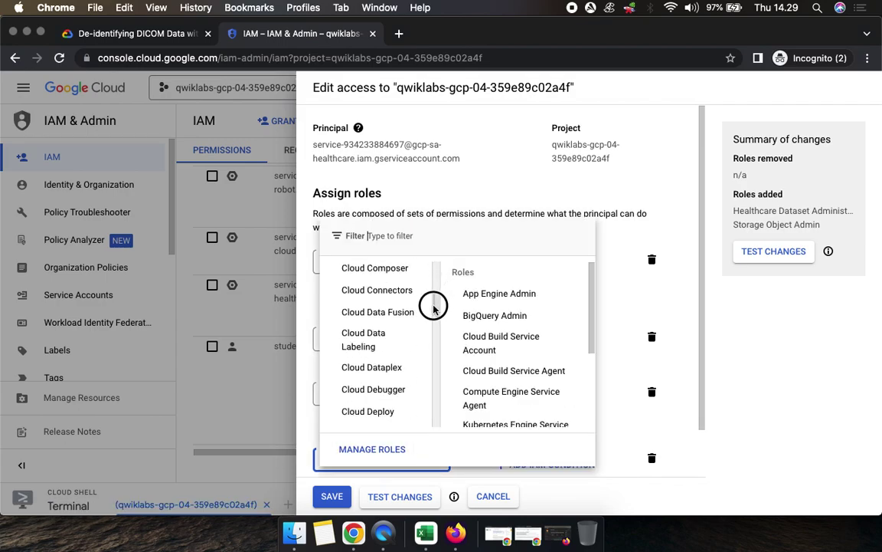
scroll(433, 329, "down", 15)
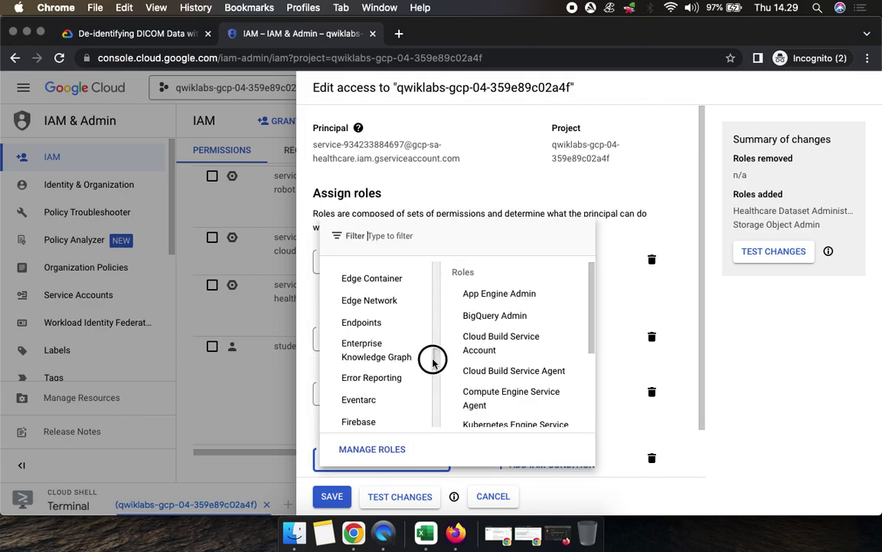
scroll(433, 362, "down", 10)
scroll(431, 372, "up", 1)
scroll(432, 372, "up", 1)
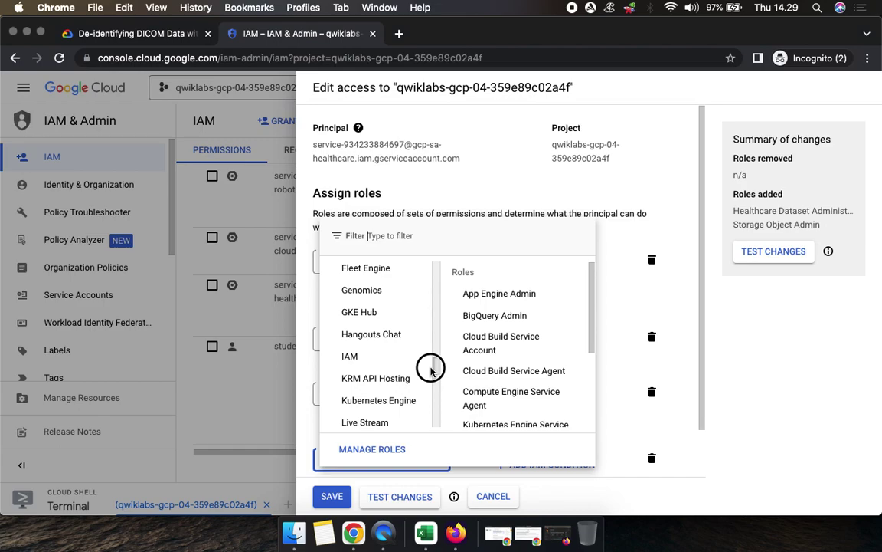
left_click(362, 289)
left_click(126, 32)
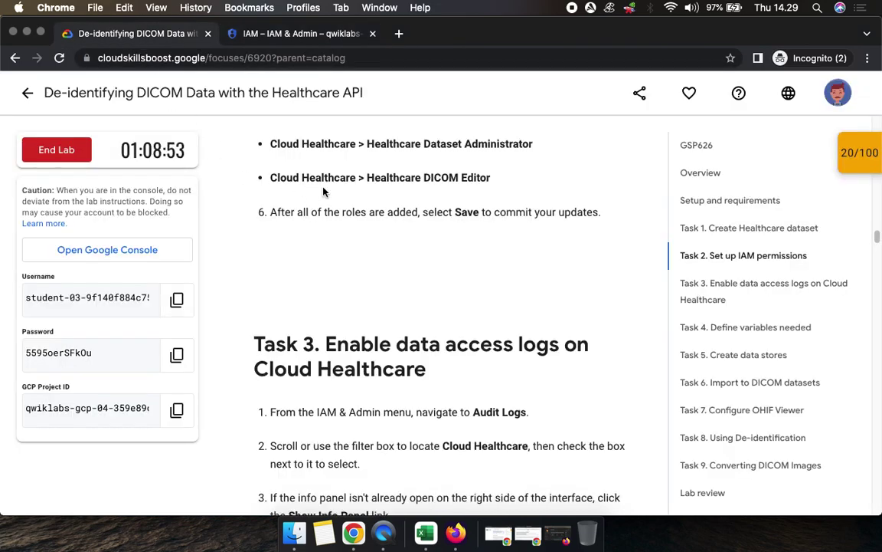
left_click(278, 40)
left_click(356, 364)
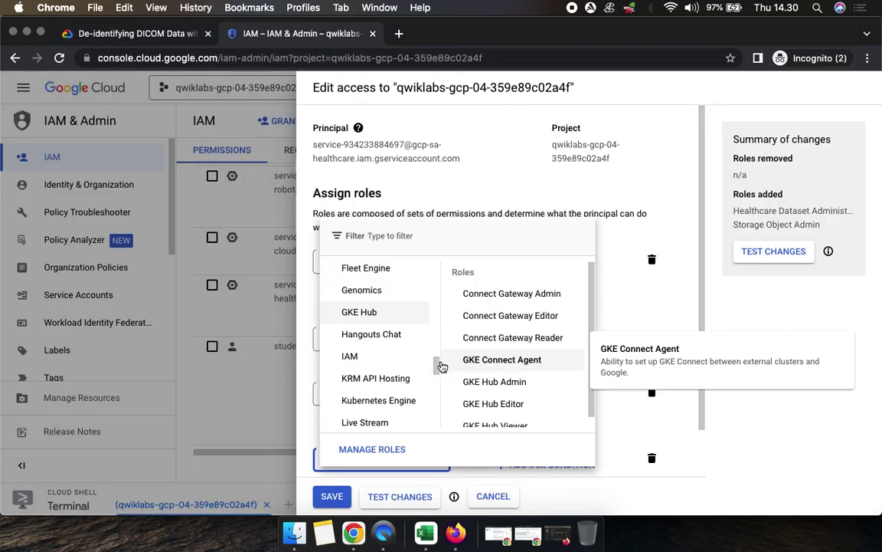
scroll(436, 363, "up", 1)
left_click_drag(436, 364, 438, 311)
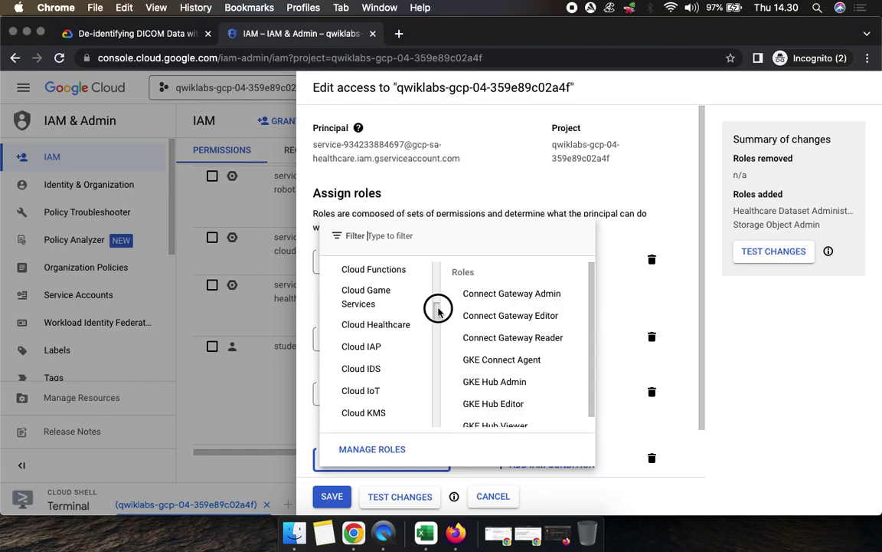
left_click(387, 324)
- Set the new role entry to Healthcare DICOM Editor, as listed in the lab guide, and save the service agent's access
left_click(138, 33)
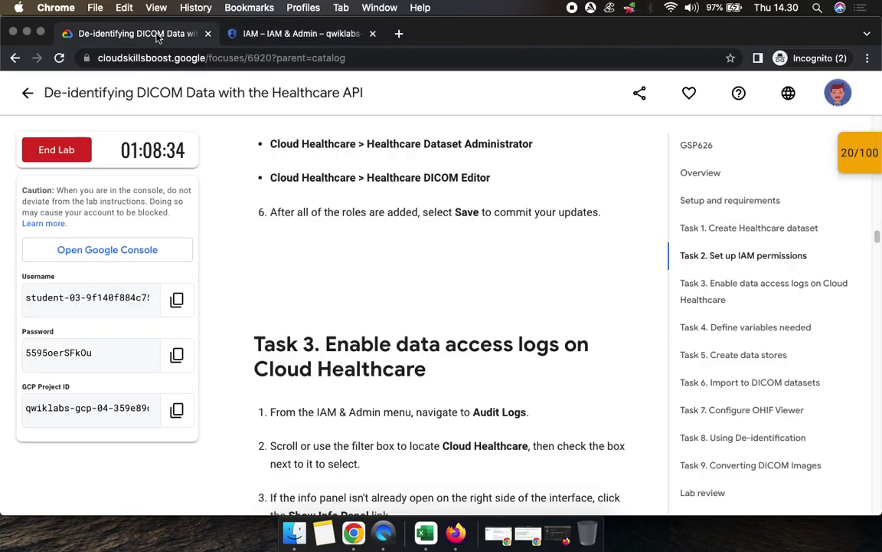
left_click(327, 42)
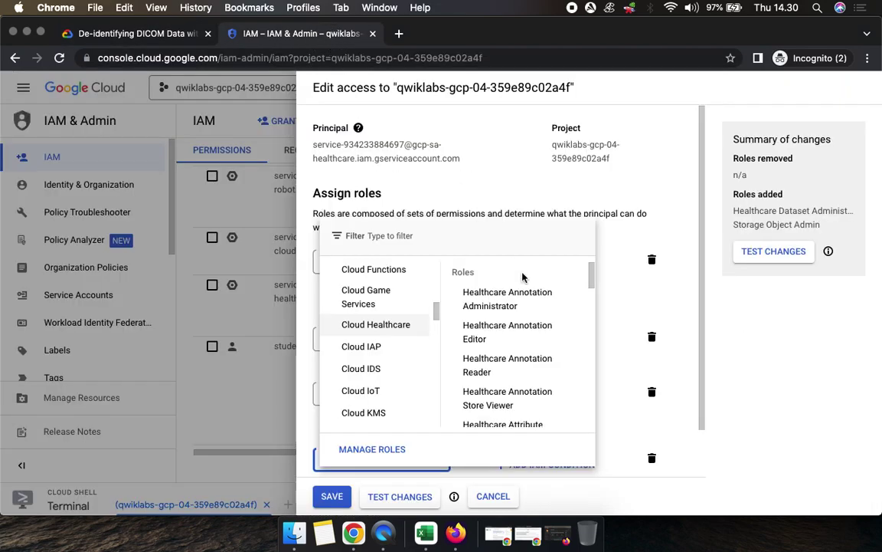
left_click_drag(591, 276, 588, 348)
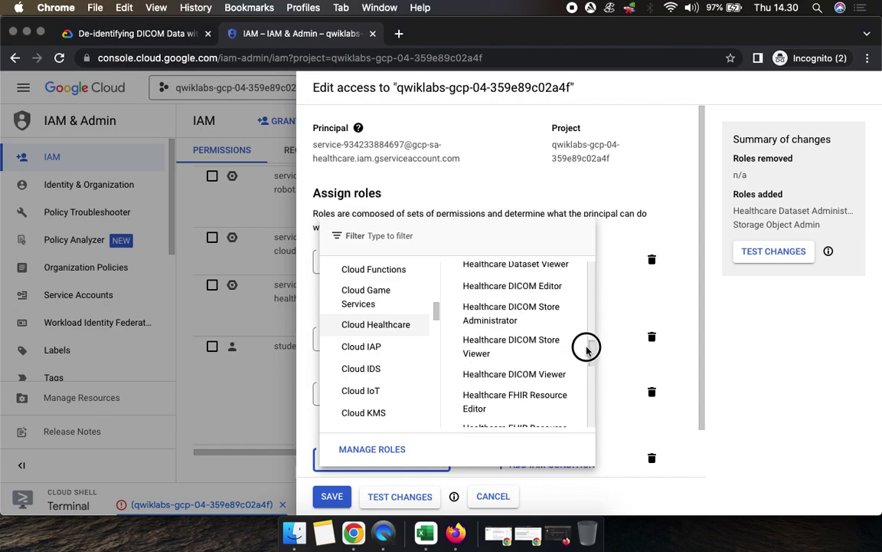
left_click(537, 287)
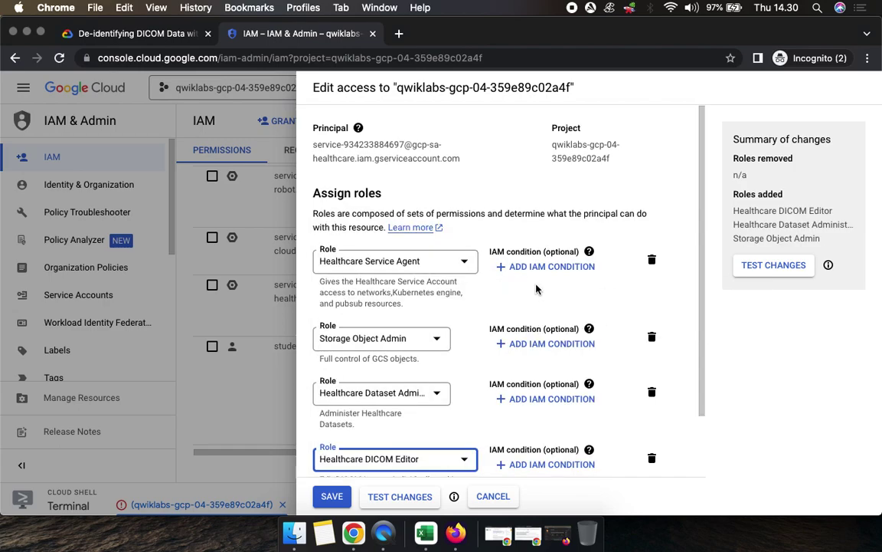
scroll(460, 414, "down", 2)
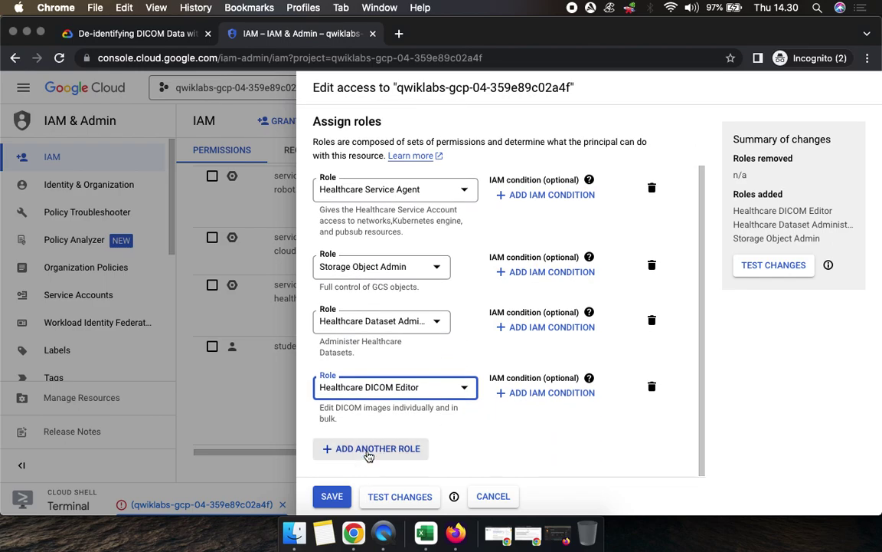
left_click(334, 499)
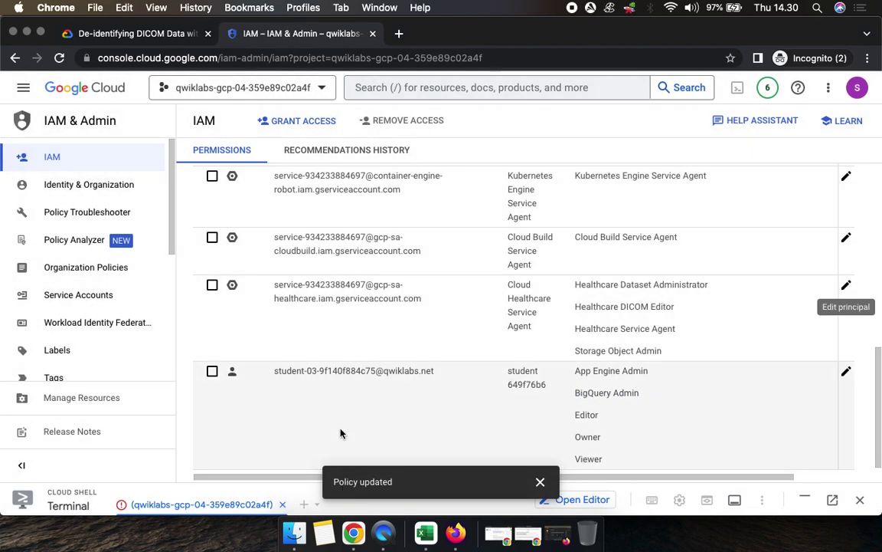
- Read the start of the lab's Task 3 instructions and open the project's Audit Logs page in IAM & Admin
left_click(137, 33)
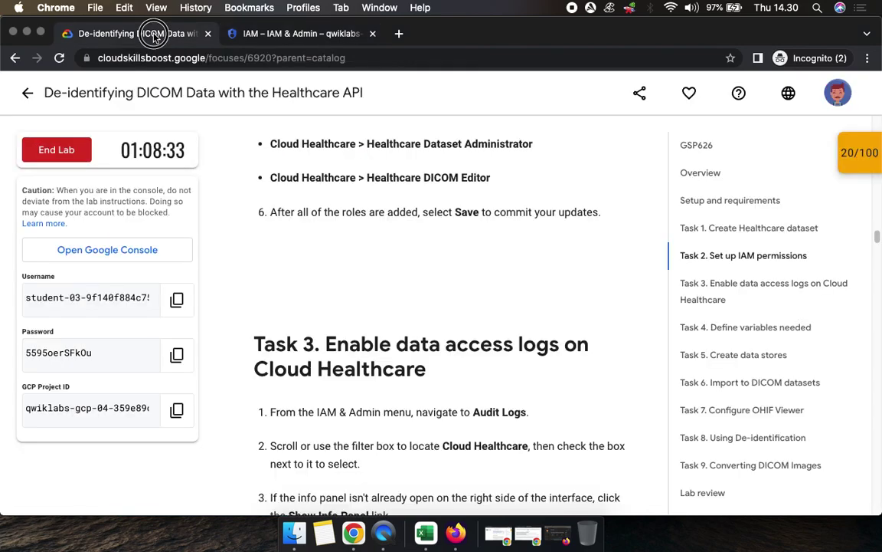
left_click_drag(420, 212, 558, 212)
scroll(501, 279, "down", 1)
scroll(501, 279, "down", 4)
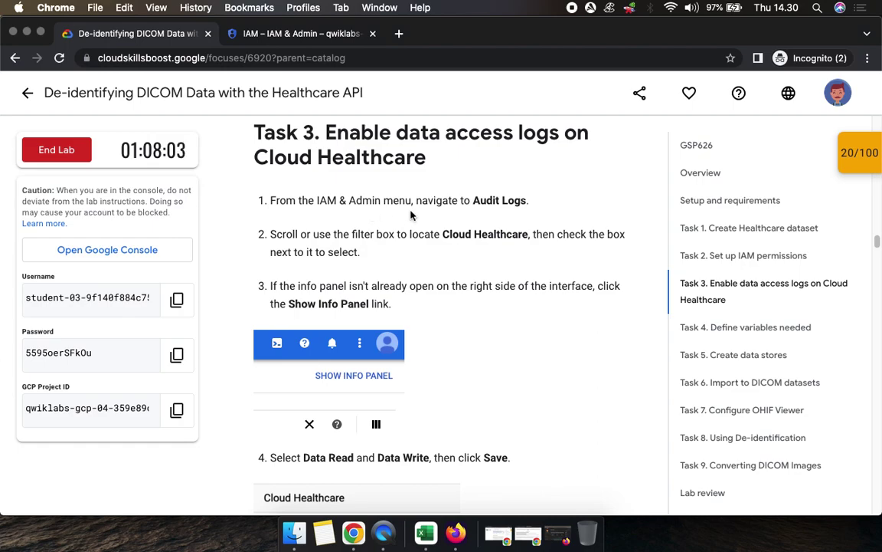
left_click(337, 35)
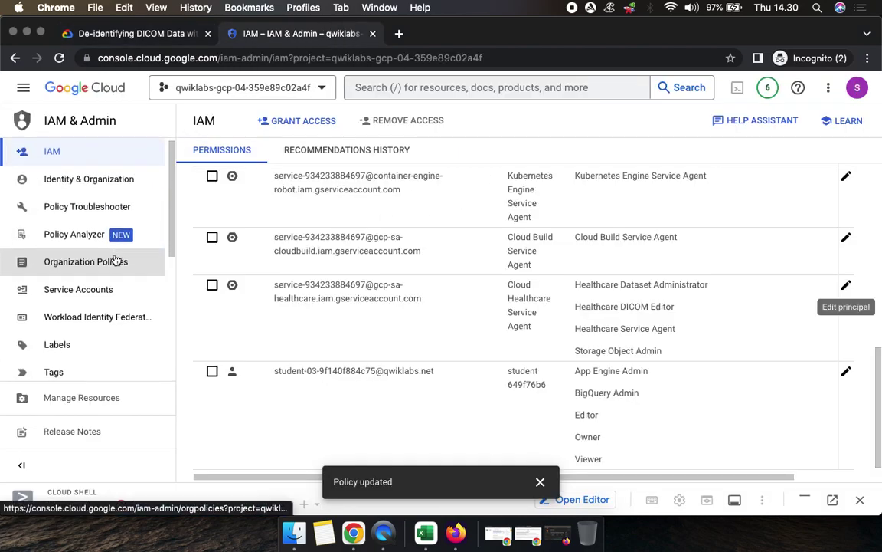
scroll(113, 261, "down", 5)
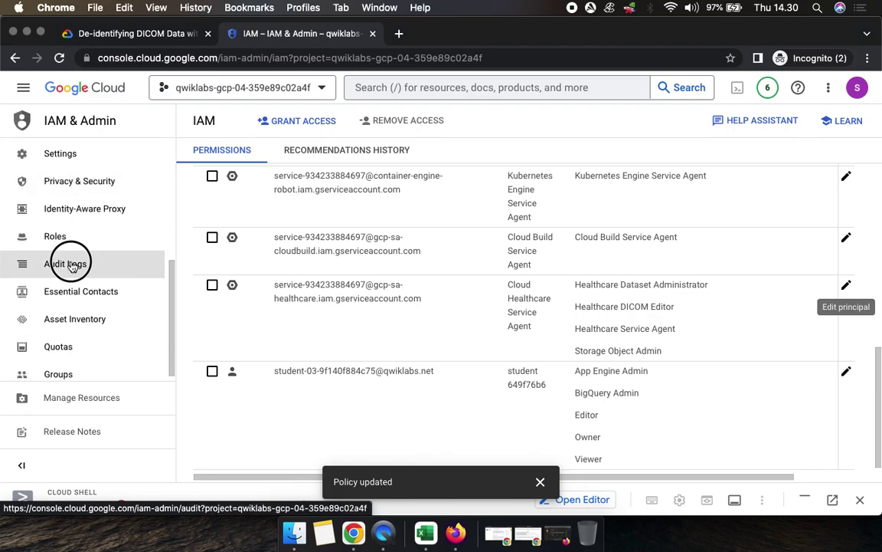
left_click(65, 263)
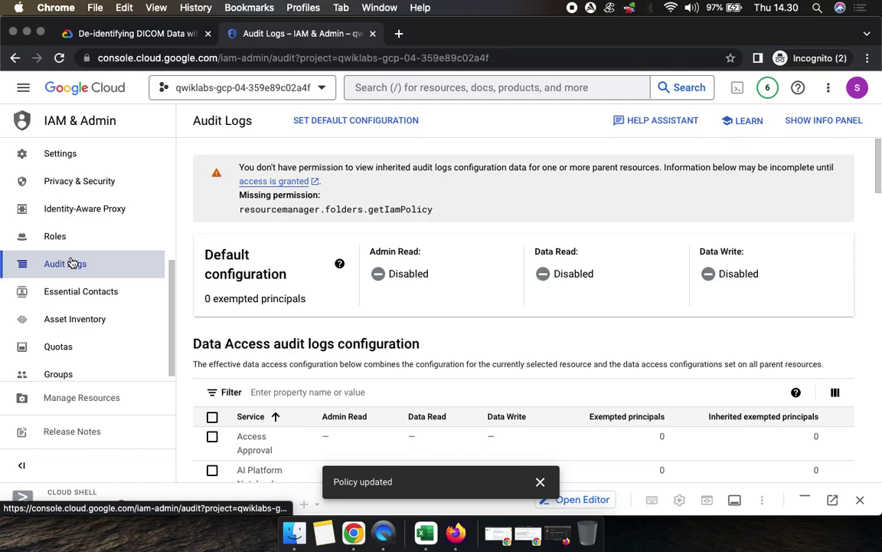
- Filter the Data Access audit logs configuration by the service name Cloud Healthcare copied from the lab guide, and dismiss the notification
left_click(120, 34)
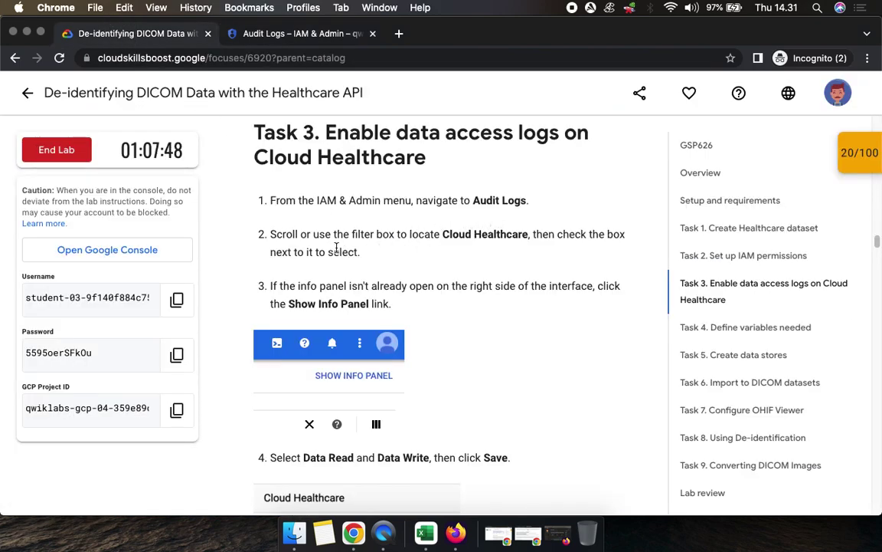
left_click_drag(443, 234, 526, 238)
key("ctrl+c")
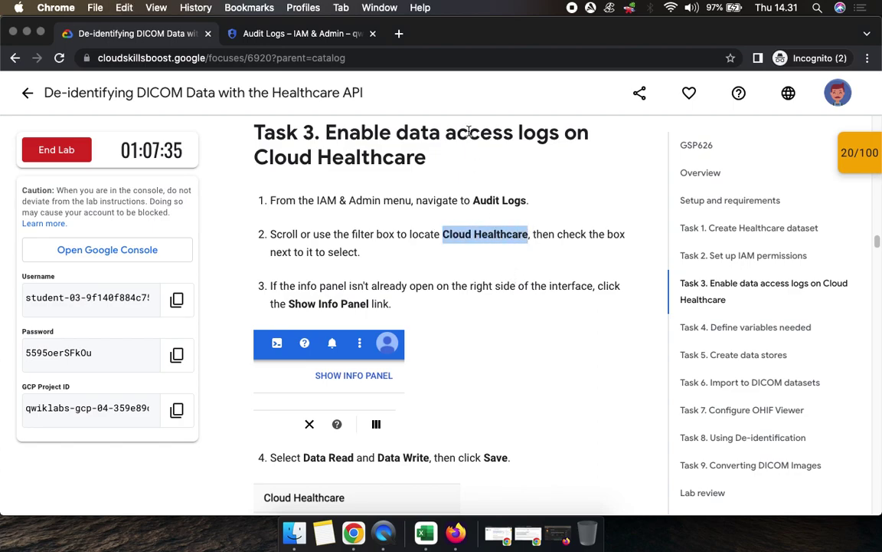
left_click(315, 34)
scroll(538, 323, "down", 4)
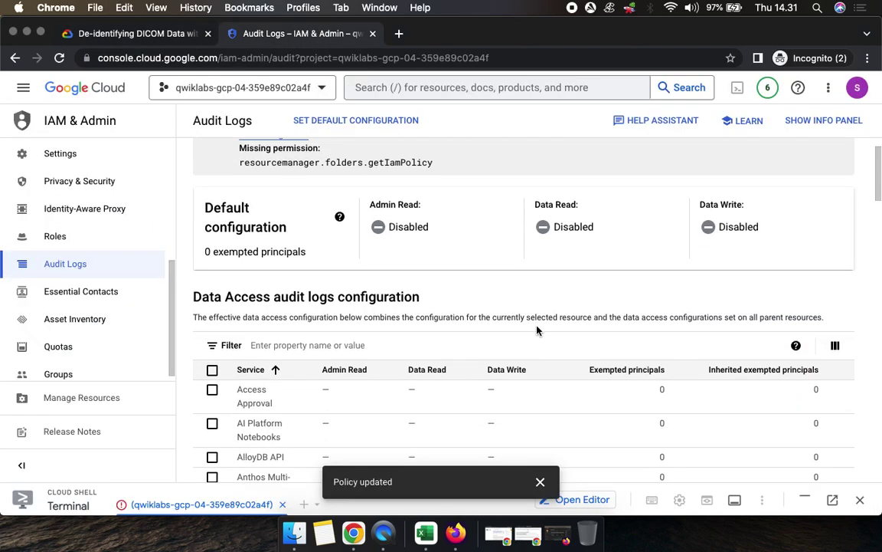
left_click(295, 256)
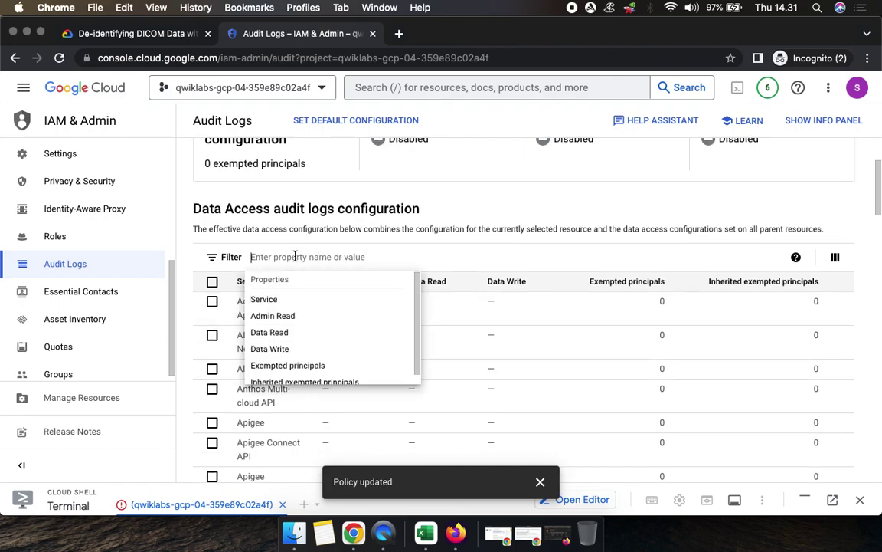
key("ctrl+v")
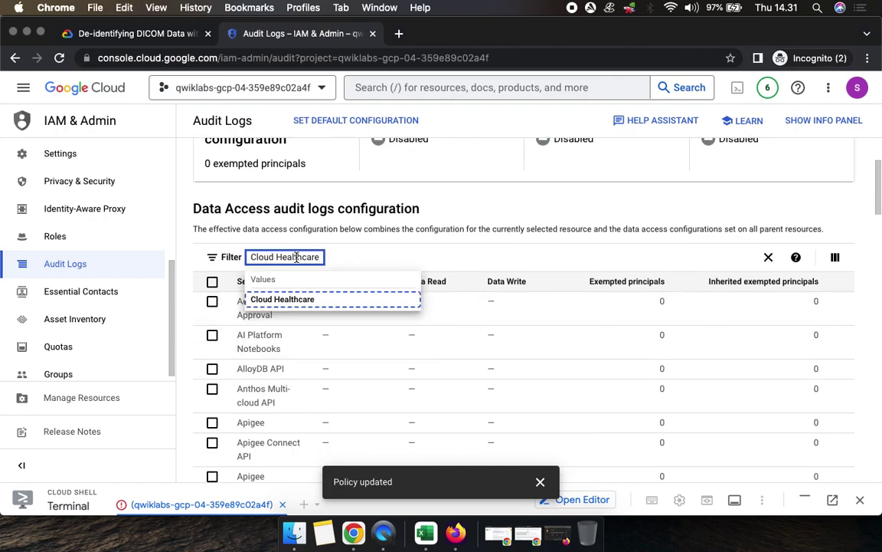
key("Return")
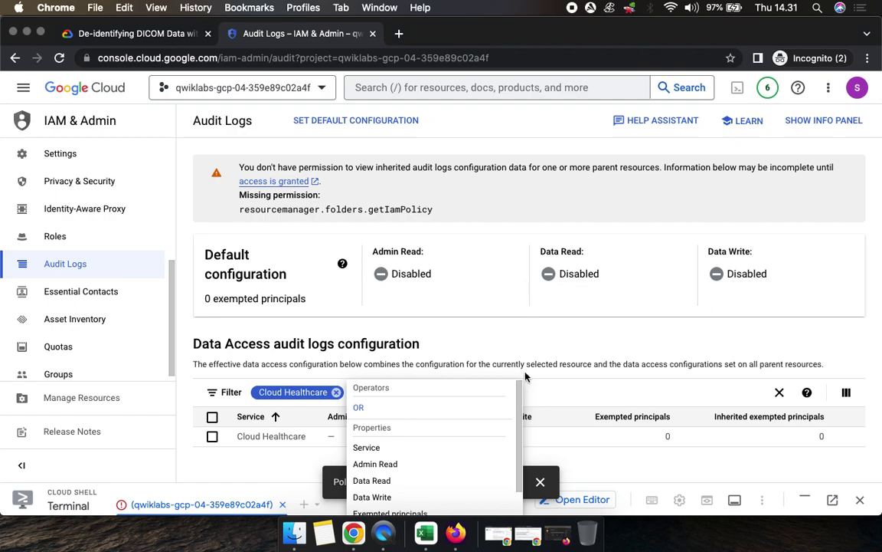
left_click(565, 358)
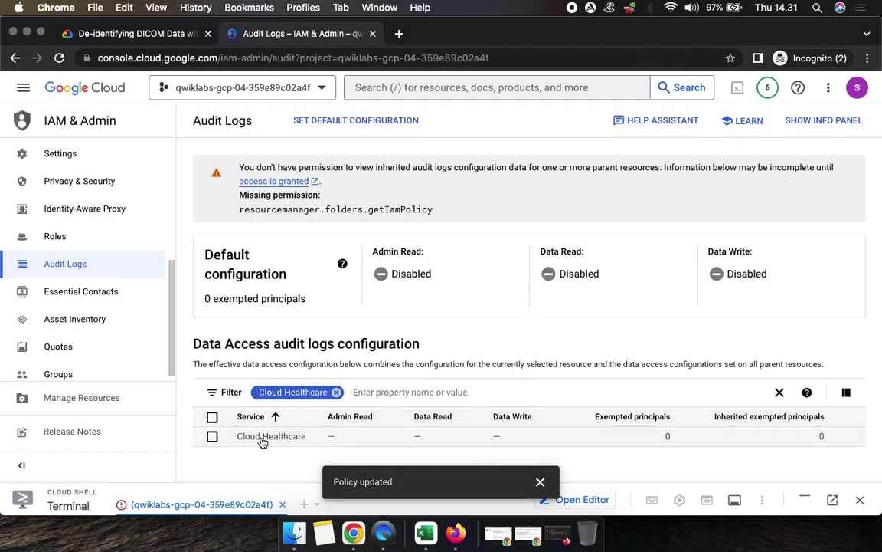
left_click(540, 482)
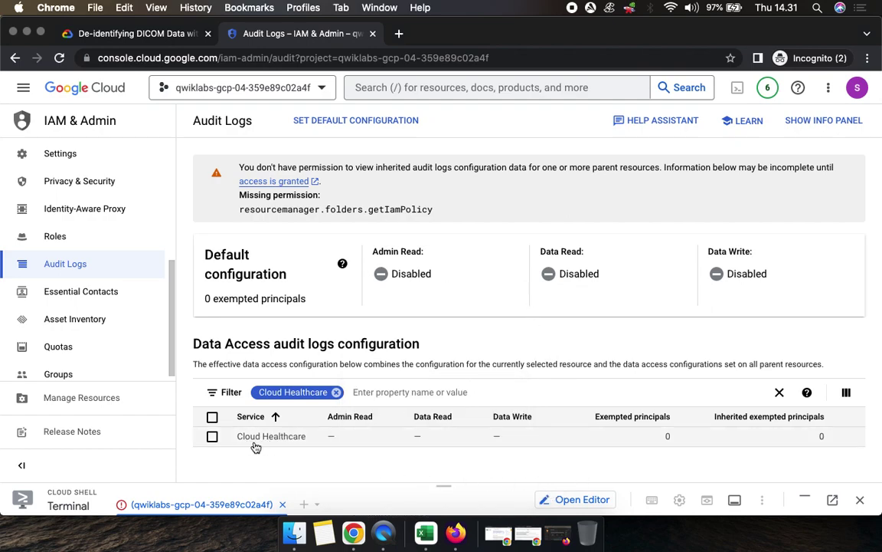
- Recheck the lab guide and select the Cloud Healthcare service in the audit logs configuration
left_click(126, 33)
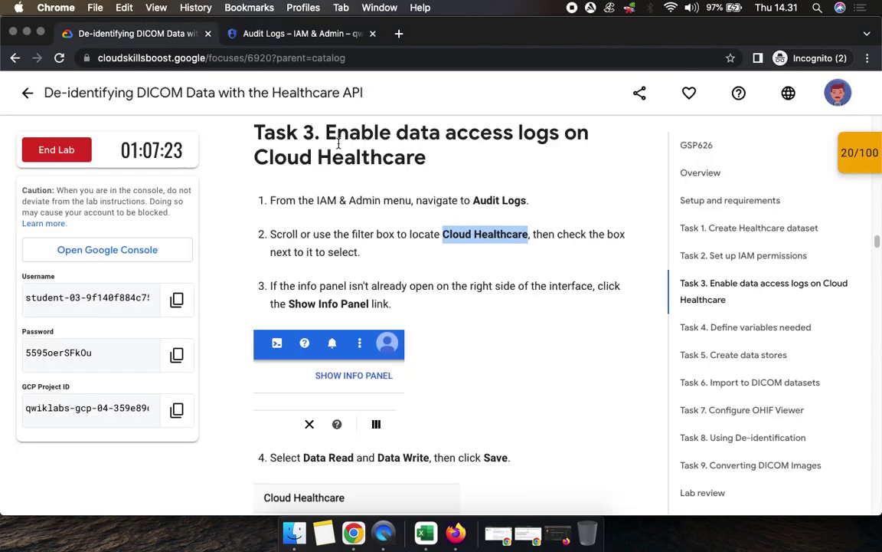
left_click(283, 34)
left_click(211, 438)
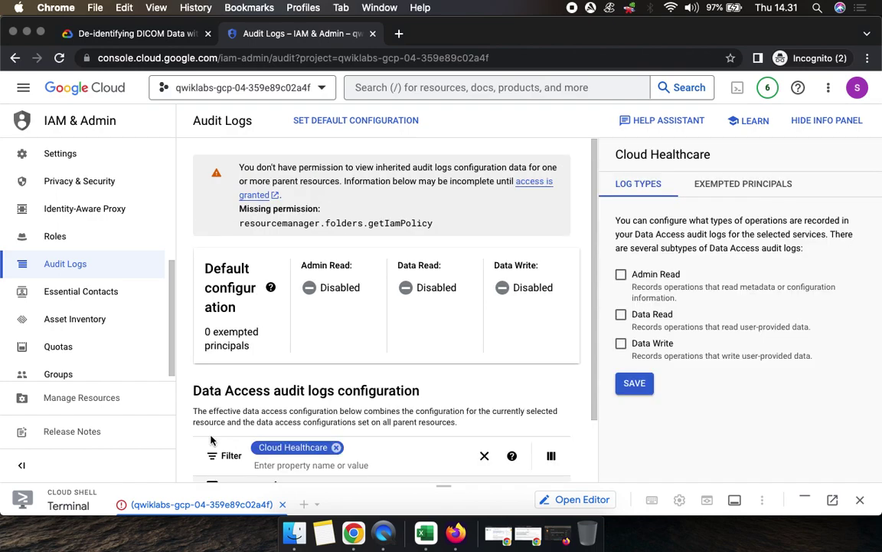
scroll(451, 362, "down", 3)
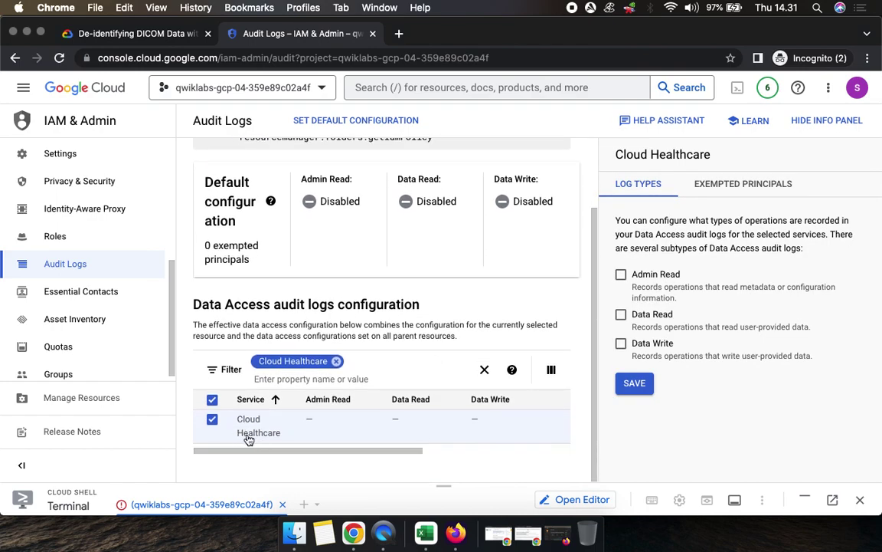
- Read the lab guide's remaining Task 3 instructions on which Cloud Healthcare log types to select and save
left_click(102, 42)
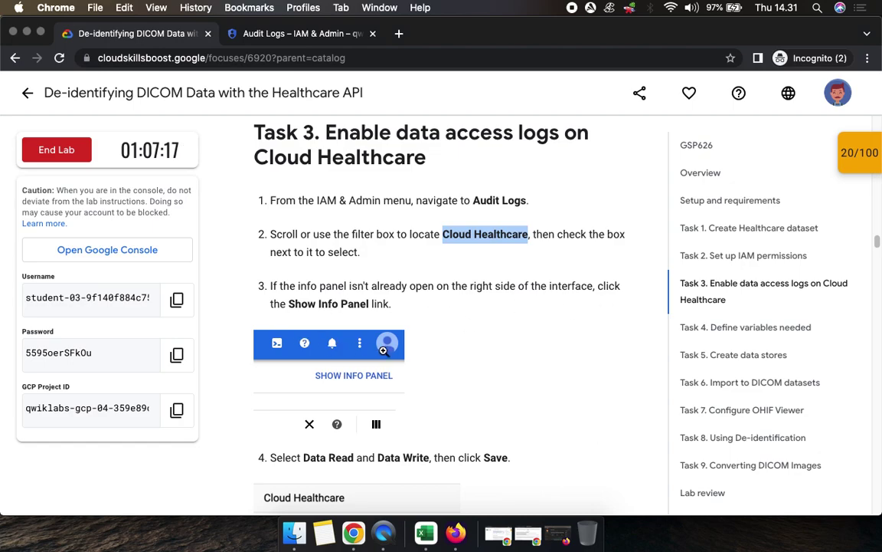
scroll(607, 305, "down", 5)
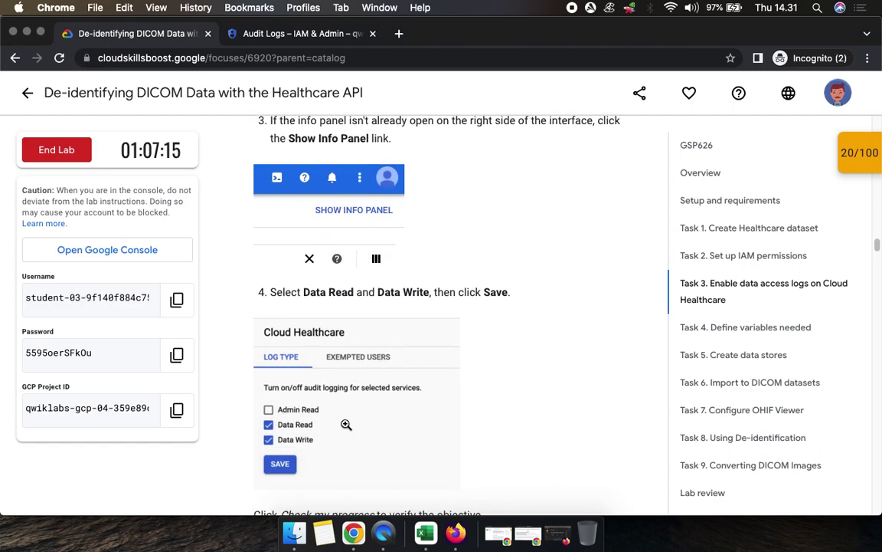
scroll(345, 424, "down", 8)
scroll(345, 423, "up", 1)
scroll(345, 424, "up", 5)
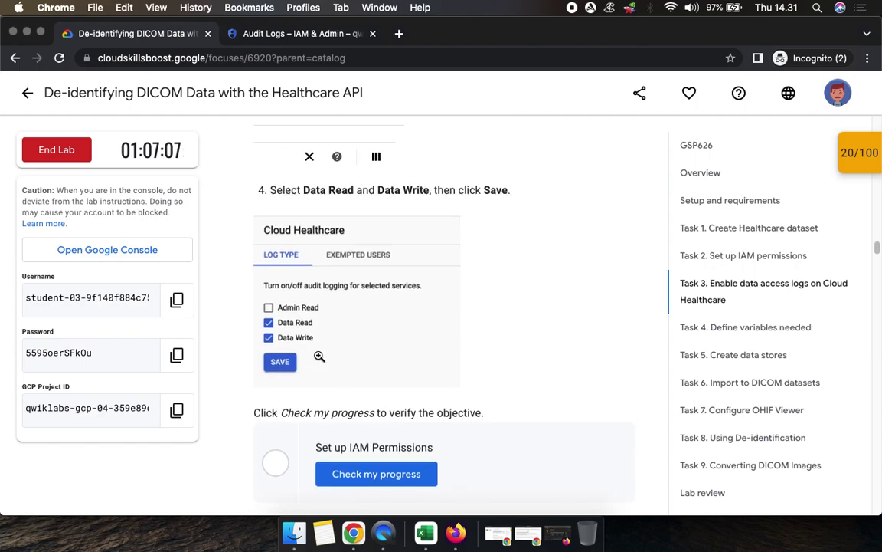
scroll(282, 361, "up", 7)
scroll(329, 360, "down", 4)
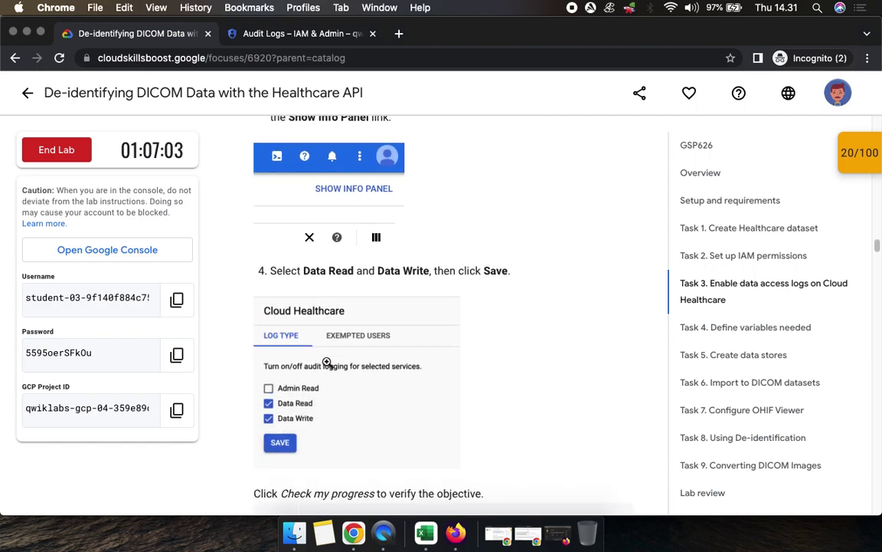
scroll(327, 362, "down", 1)
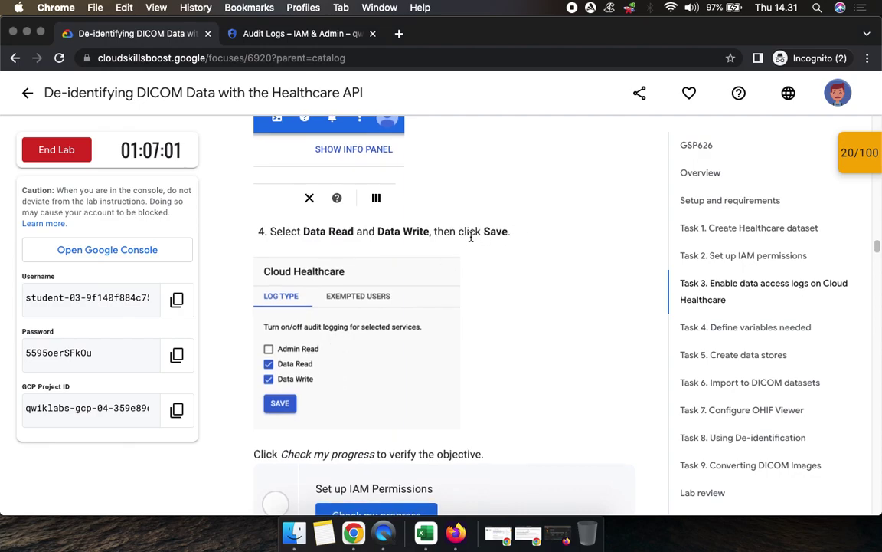
double_click(495, 231)
- Enable the Data Read and Data Write log types for Cloud Healthcare in the audit logs configuration and save
left_click(299, 34)
left_click(621, 314)
left_click(622, 343)
left_click(634, 383)
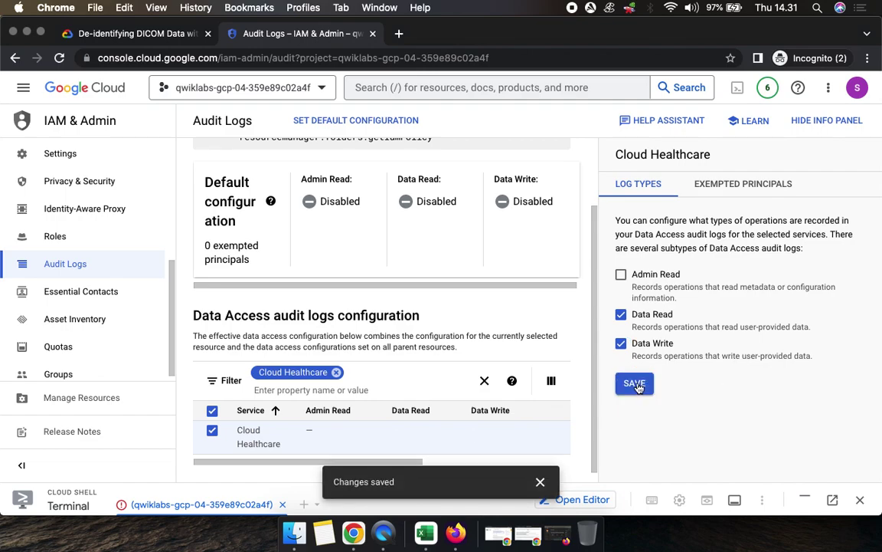
- Run the lab guide's Set up IAM Permissions progress check and review the score in the Checkpoints list
left_click(122, 34)
scroll(388, 399, "down", 4)
left_click(379, 362)
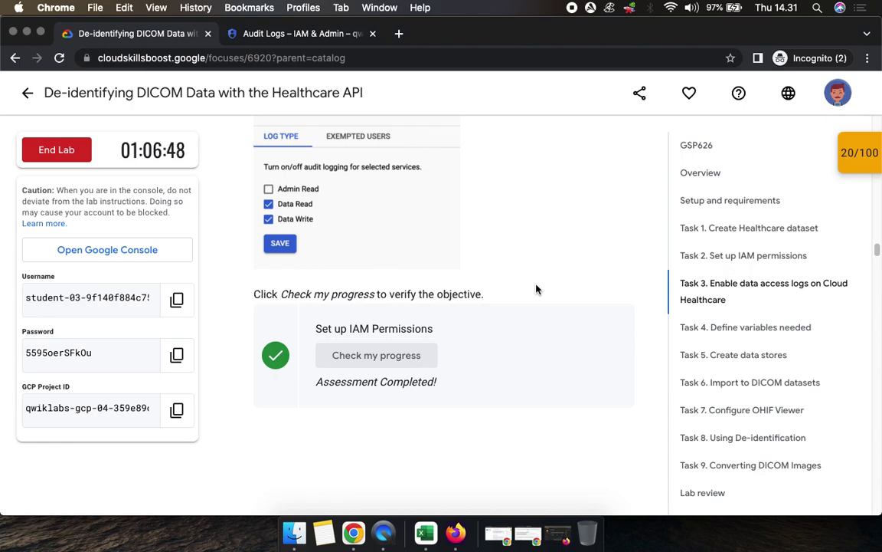
left_click(850, 161)
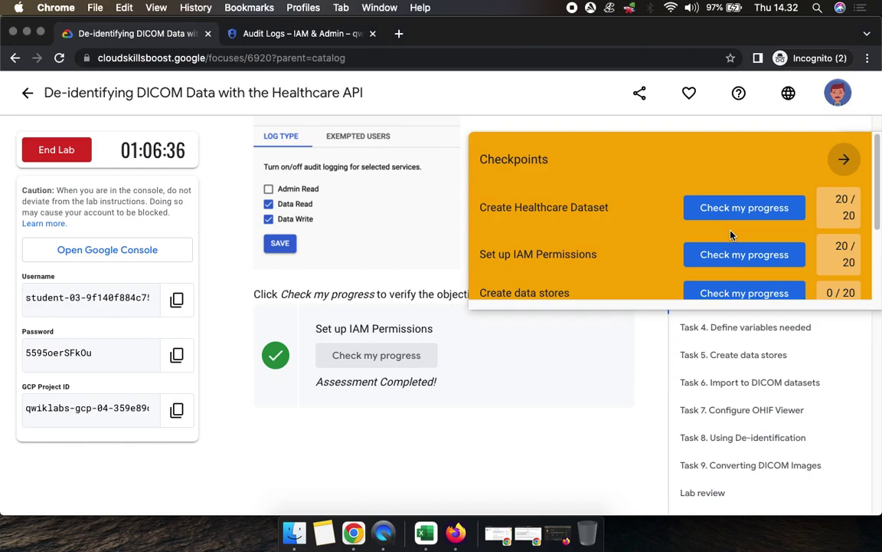
left_click(843, 159)
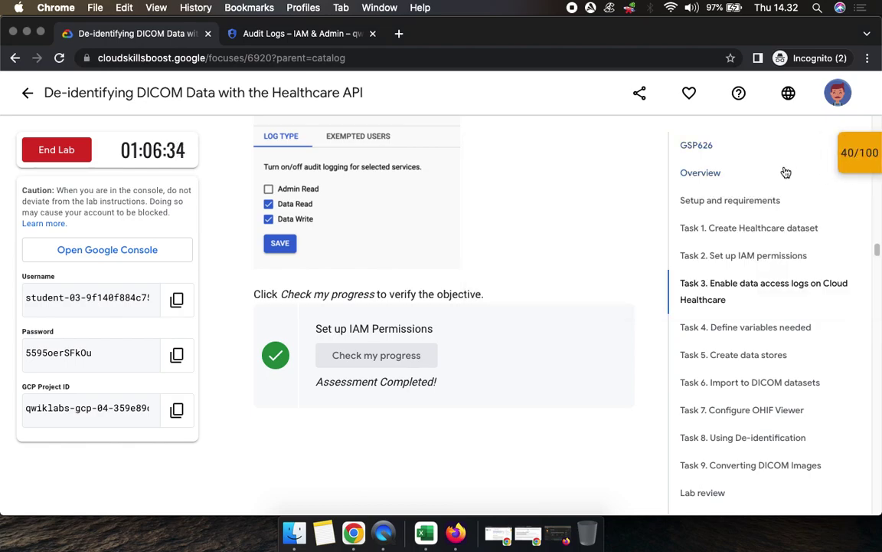
- Copy the Task 4 export commands from the lab guide, enlarge the Cloud Shell terminal and reconnect its session
scroll(517, 373, "down", 5)
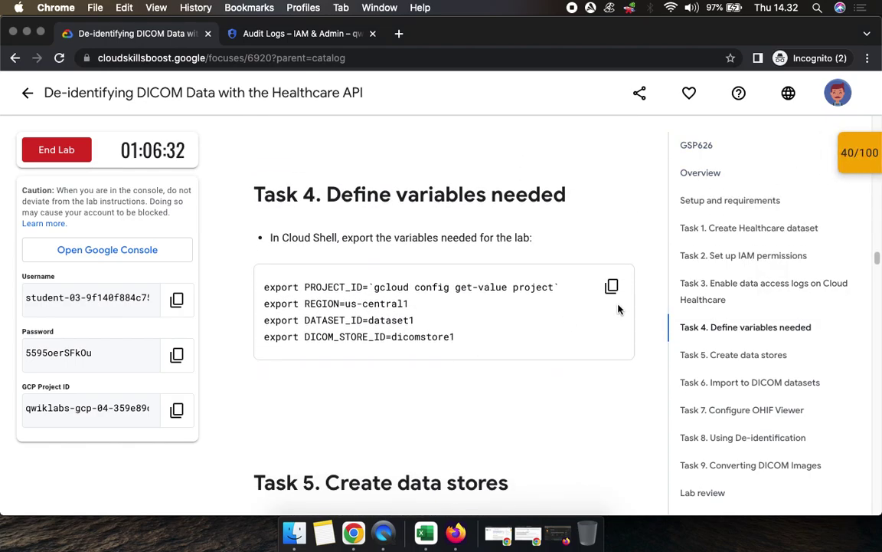
left_click(611, 285)
left_click(292, 33)
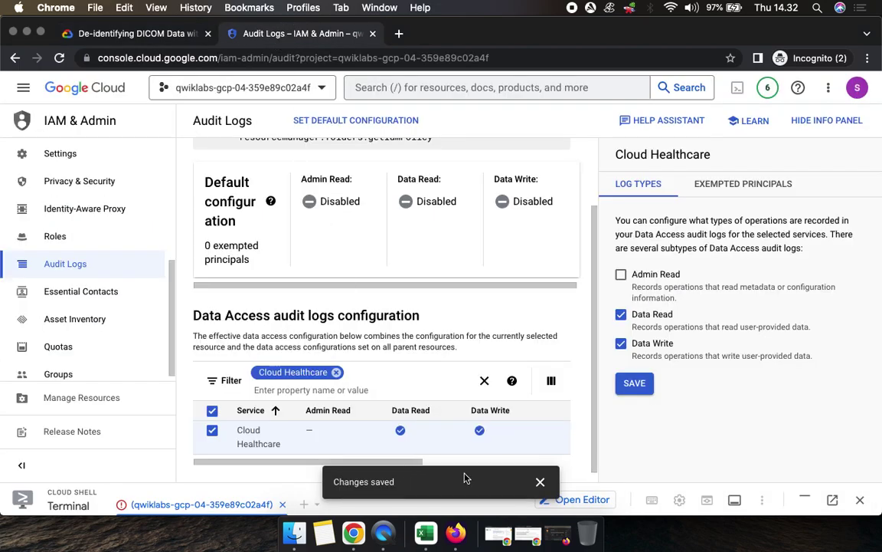
left_click(540, 481)
left_click_drag(452, 485, 475, 246)
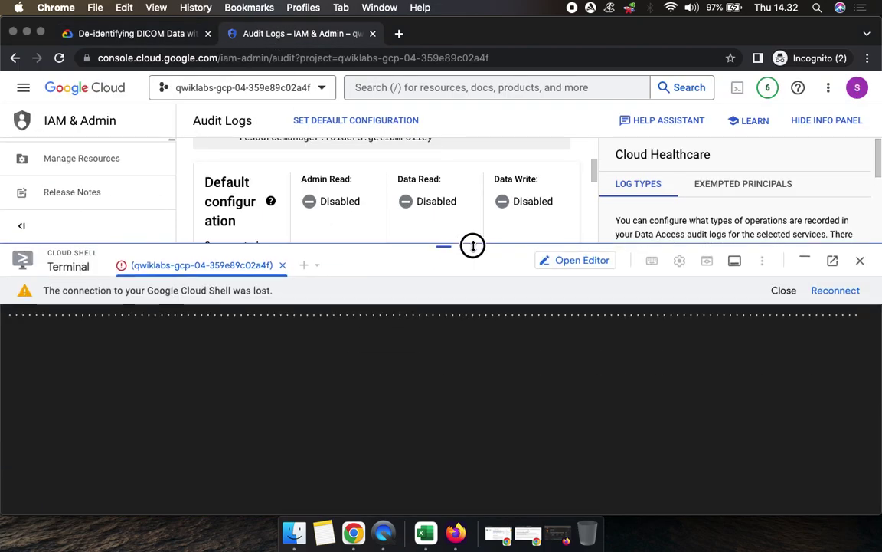
left_click(841, 294)
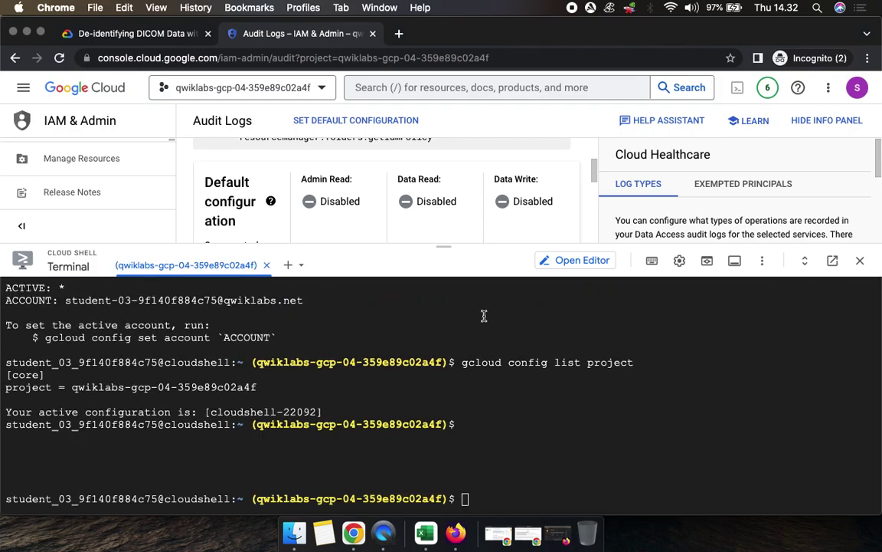
- Export PROJECT_ID from the gcloud config, REGION=us-central1, DATASET_ID=dataset1 and DICOM_STORE_ID=dicomstore1 in Cloud Shell
left_click_drag(459, 258, 461, 296)
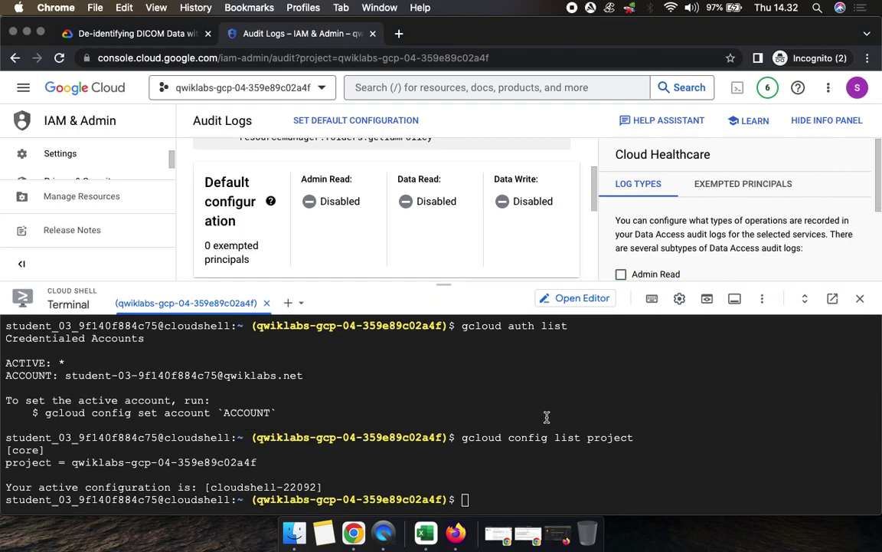
key("super+v")
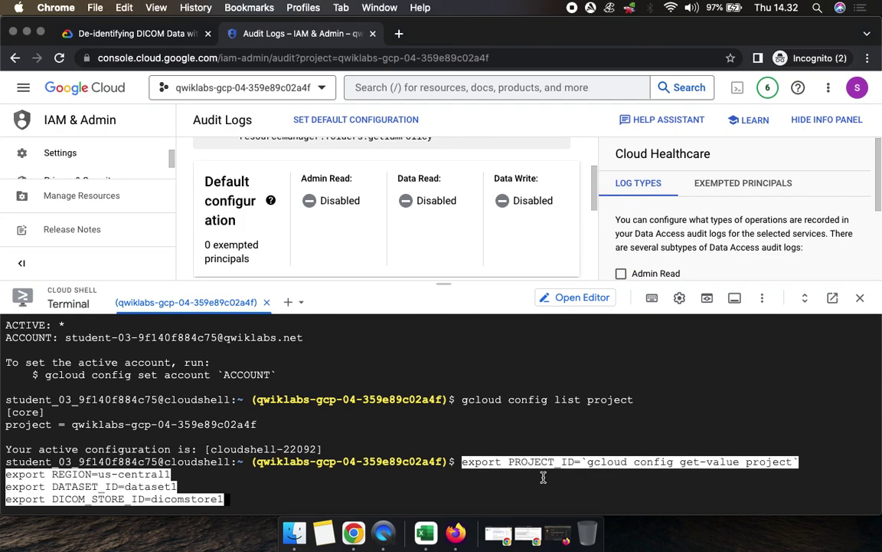
key("Return")
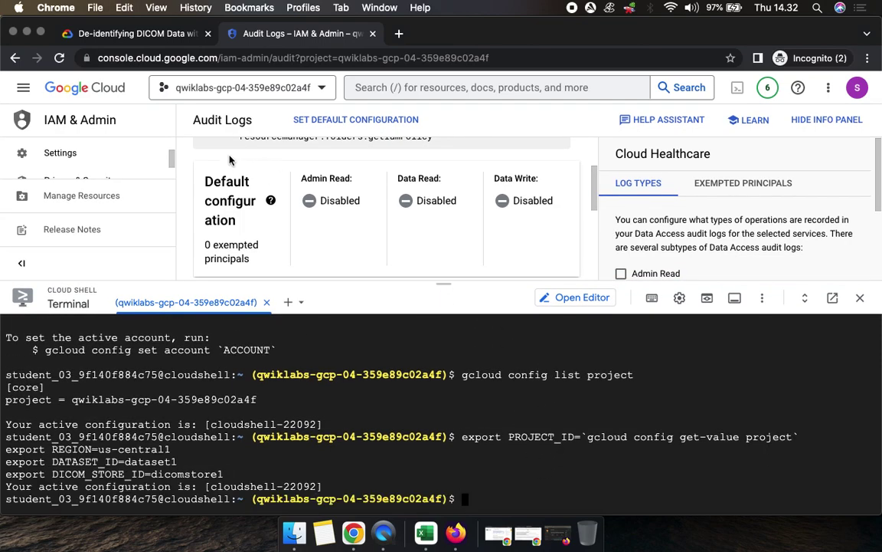
- Create the DICOM store in Cloud Shell with the Task 5 gcloud beta healthcare dicom-stores create command from the lab guide
left_click(157, 37)
scroll(530, 334, "down", 5)
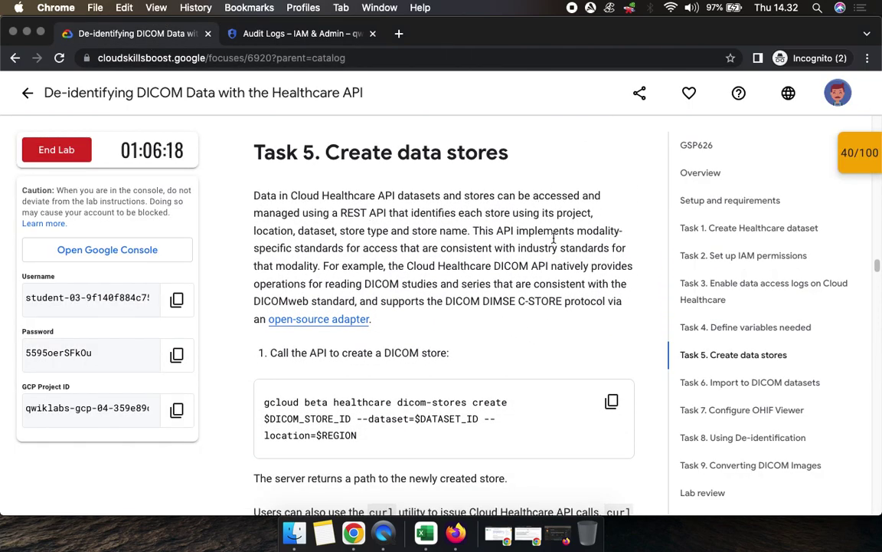
scroll(420, 346, "down", 5)
left_click(612, 203)
left_click(356, 33)
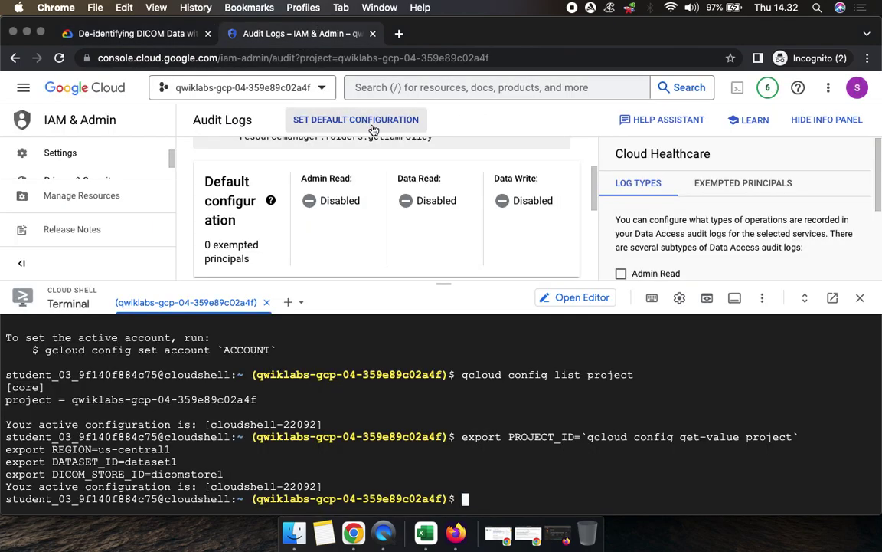
key("super+v")
key("Return")
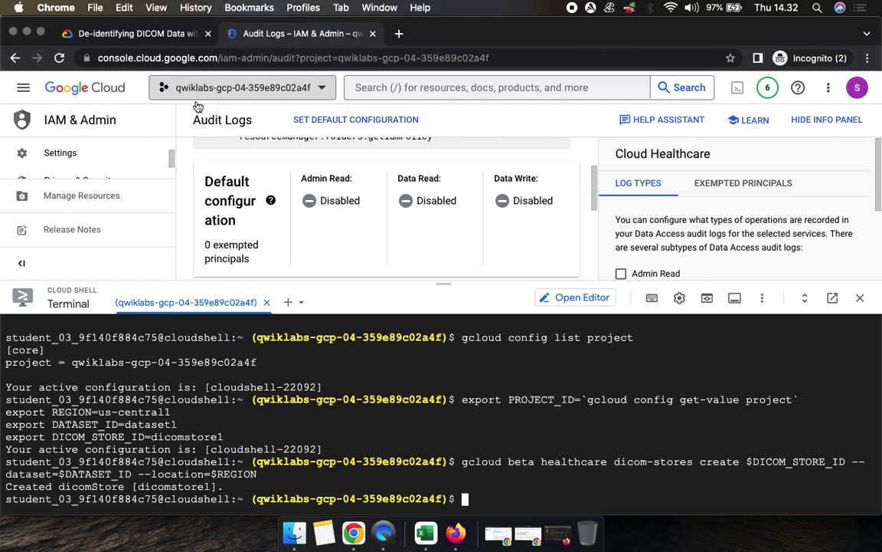
- Create a second store, dicomstore2, by running the lab guide's curl POST command in Cloud Shell
left_click(126, 33)
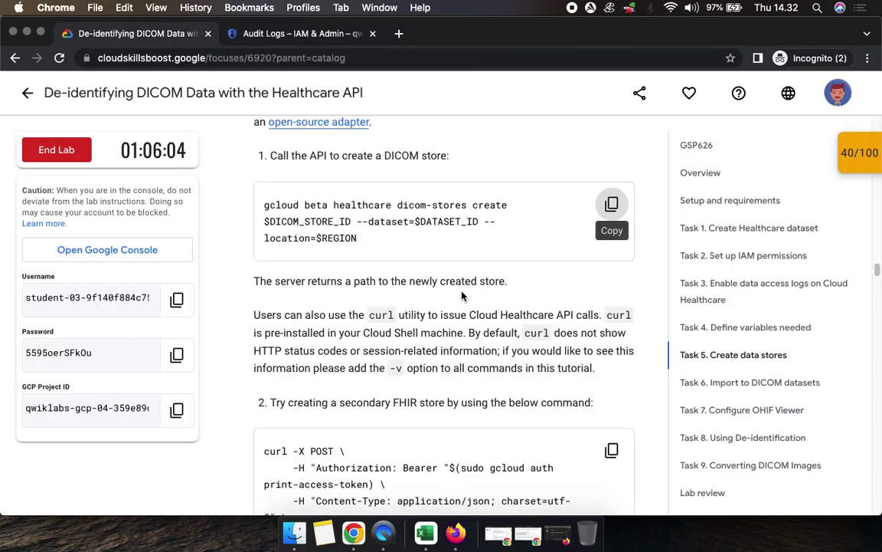
scroll(463, 295, "down", 7)
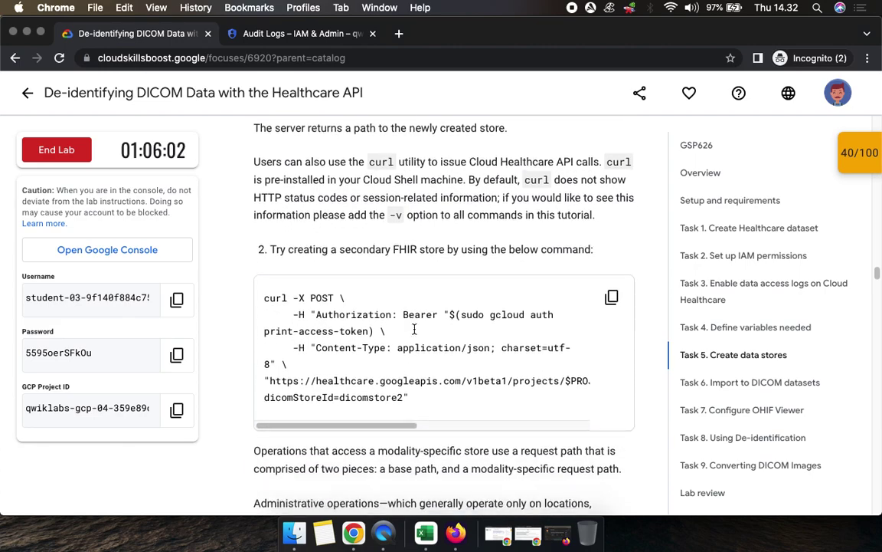
left_click(612, 181)
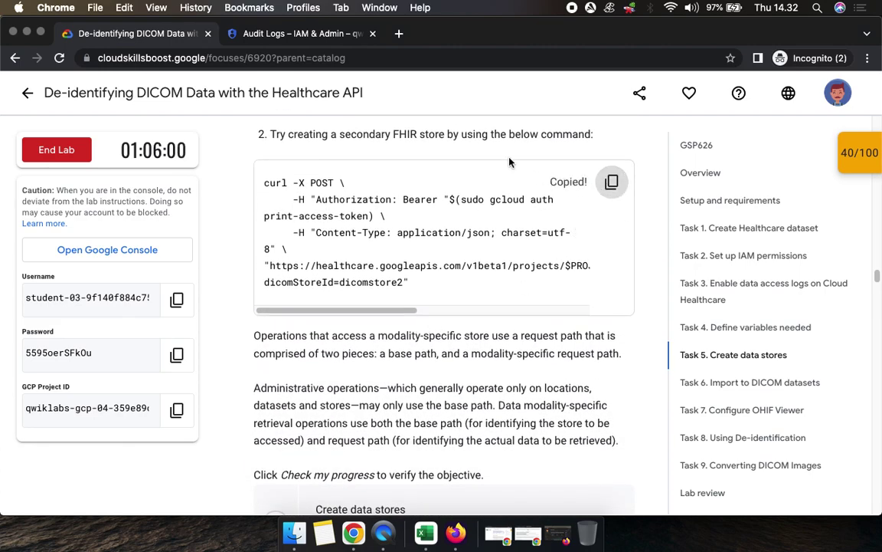
left_click(302, 34)
key("super+v")
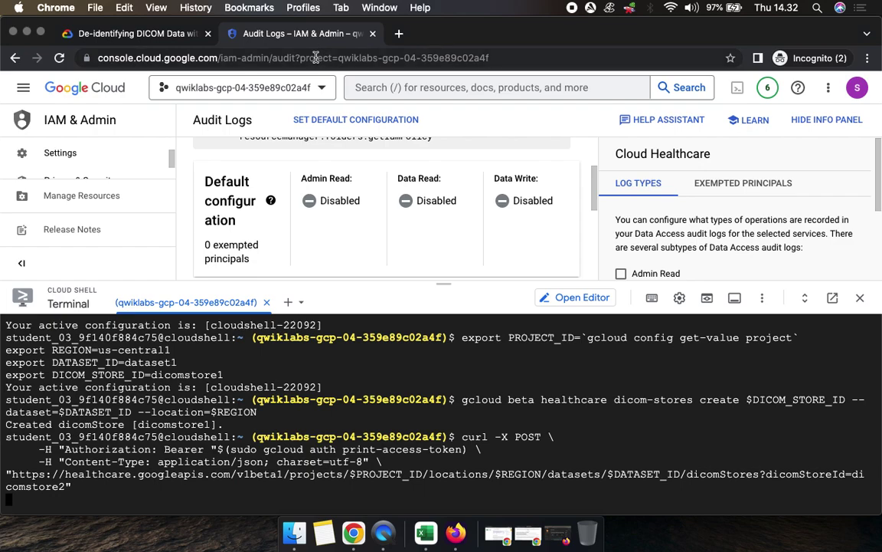
- Run the lab guide's Create data stores progress check, repeating it after the short wait advised in the note
left_click(157, 35)
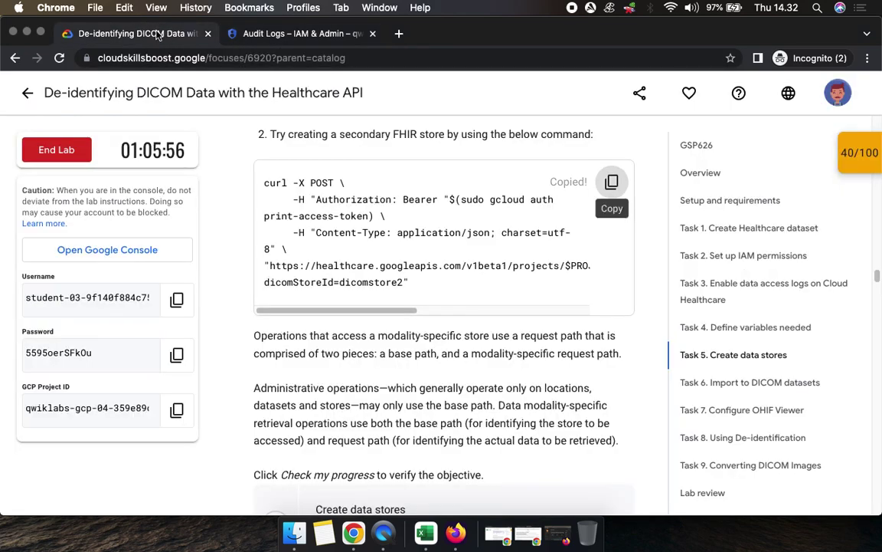
scroll(609, 180, "down", 3)
scroll(345, 308, "down", 1)
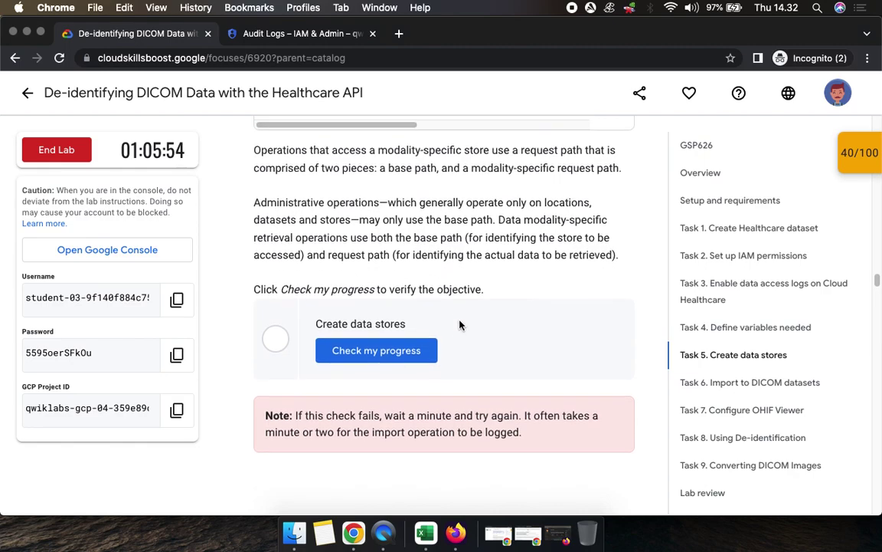
left_click(383, 349)
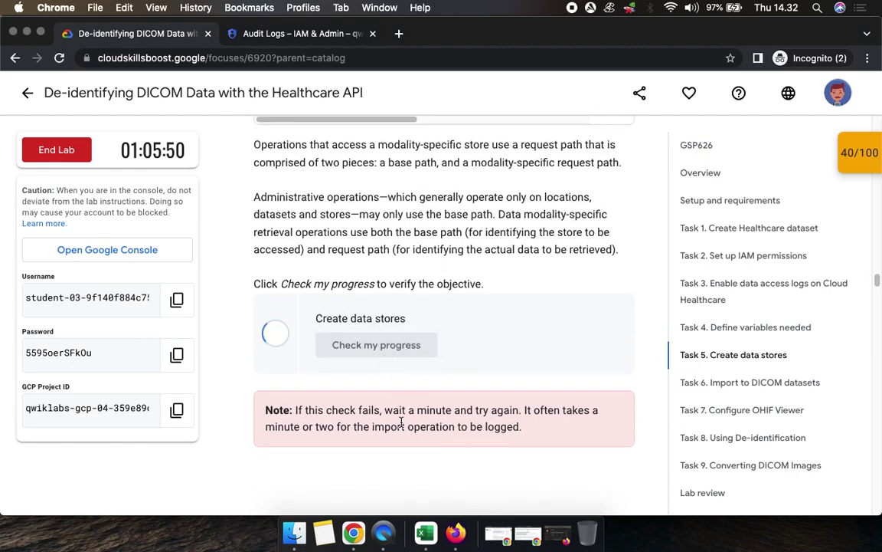
left_click_drag(374, 434, 567, 435)
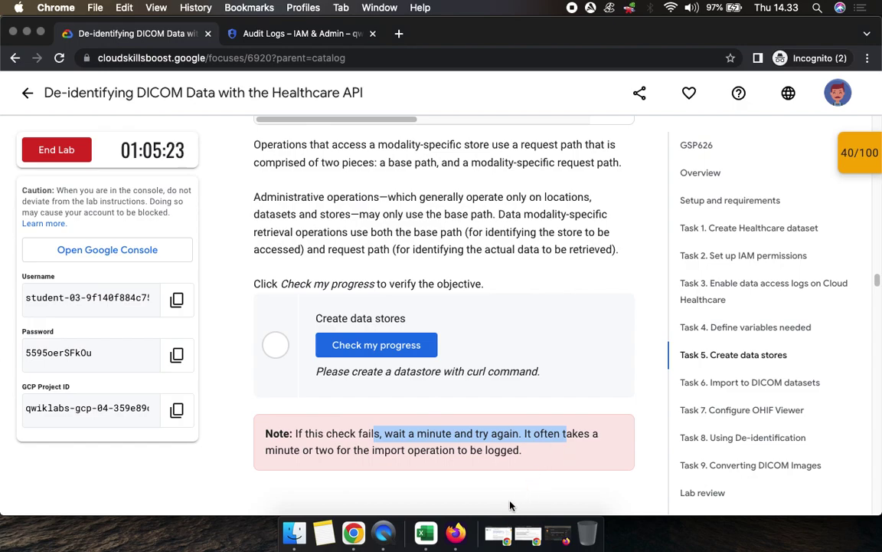
left_click(387, 347)
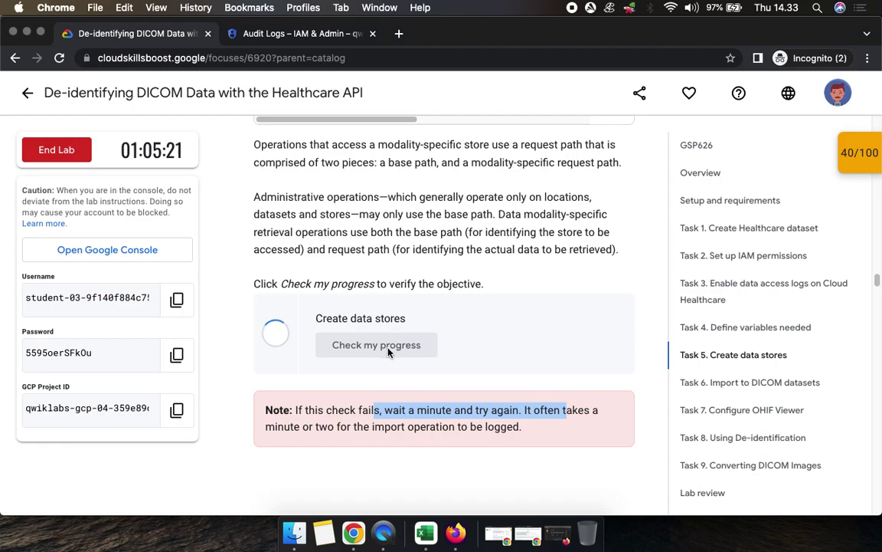
- Check the Create data stores item in the lab's Checkpoints list, review the scores and close the list
left_click(851, 157)
left_click(757, 294)
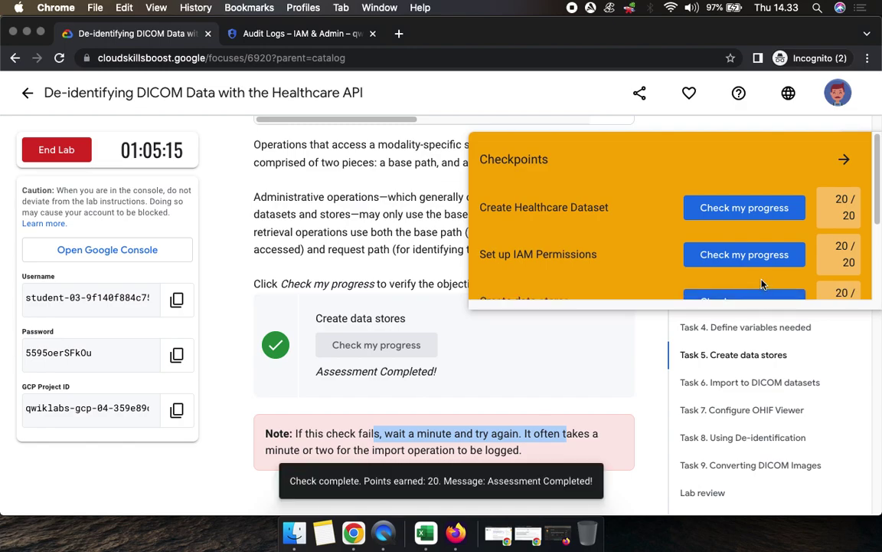
scroll(762, 282, "down", 2)
scroll(772, 185, "up", 3)
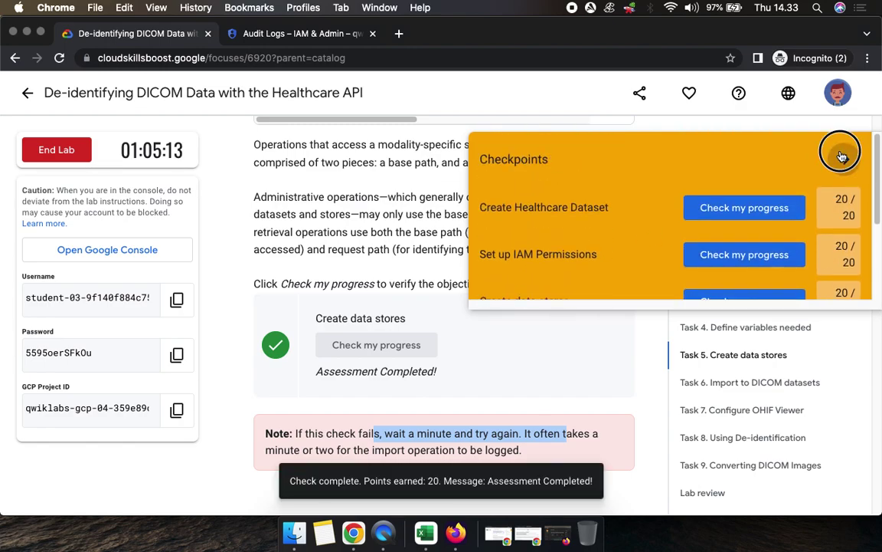
left_click(842, 154)
- Import gs://spls/gsp626/LungCT-Diagnosis/R_004/* into the DICOM store by running the lab guide's Task 6 gcloud import command in Cloud Shell
scroll(508, 370, "down", 5)
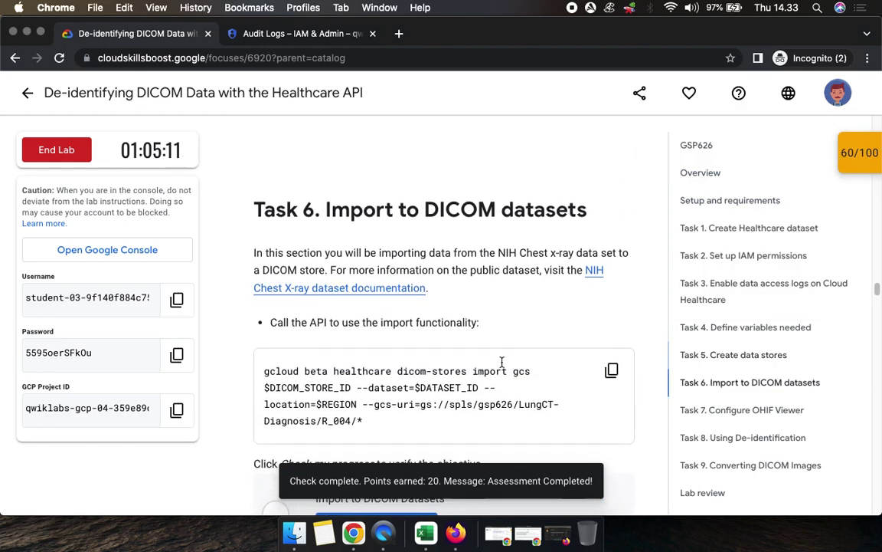
scroll(521, 313, "down", 2)
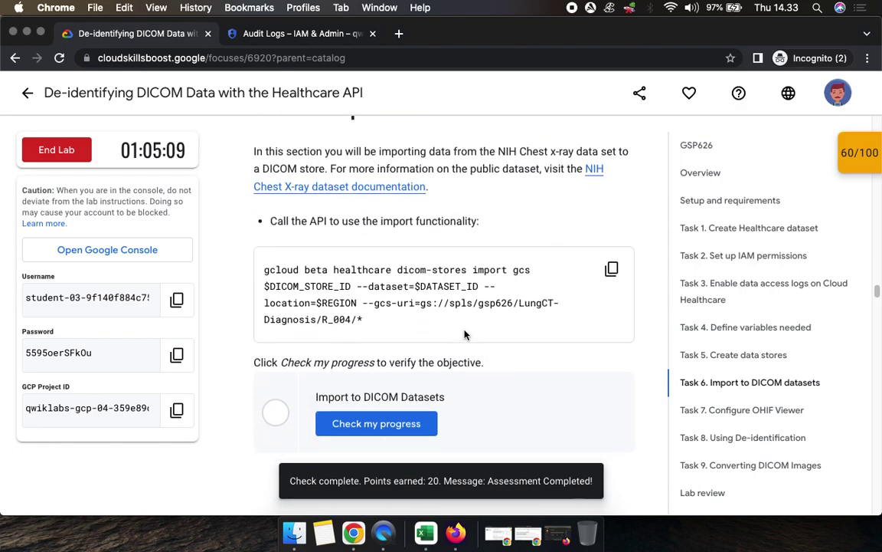
left_click(612, 221)
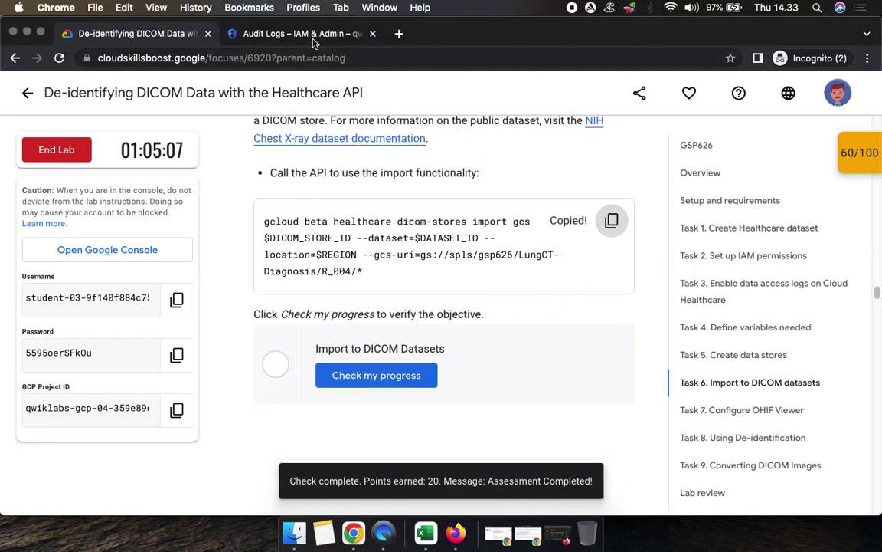
left_click(289, 34)
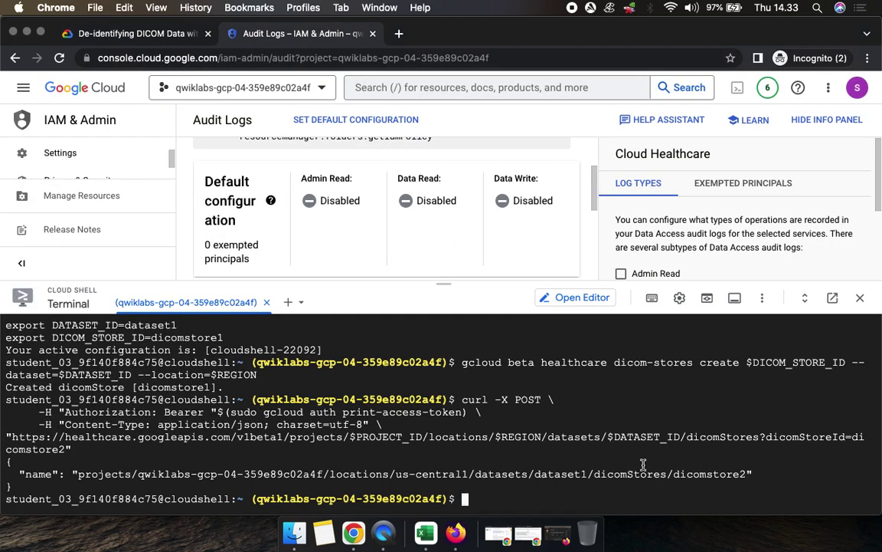
key("super+v")
key("Return")
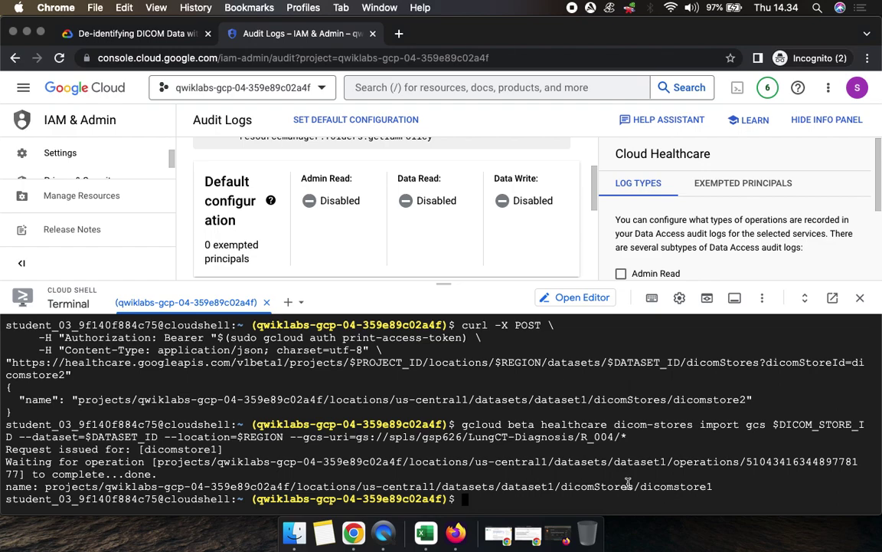
- Run the lab guide's Import to DICOM Datasets progress check and repeat it for the same item in the score checklist
left_click(132, 34)
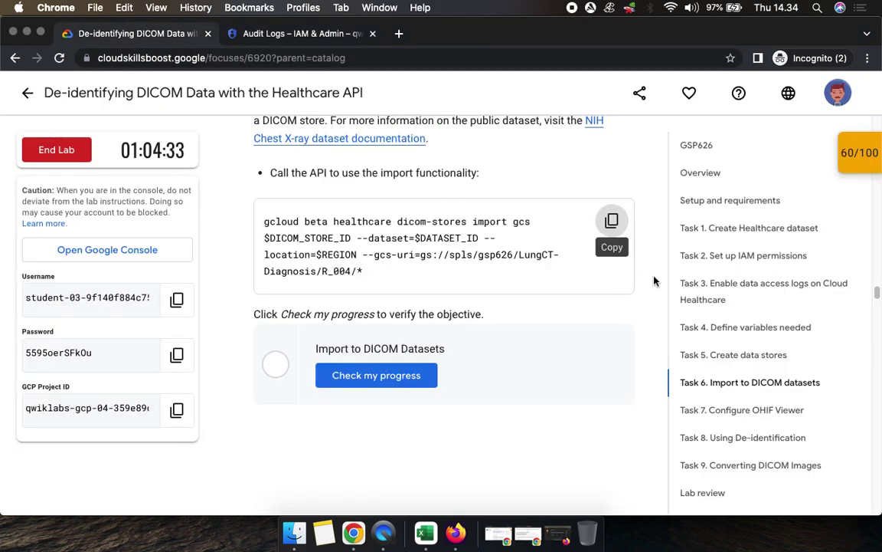
left_click(404, 377)
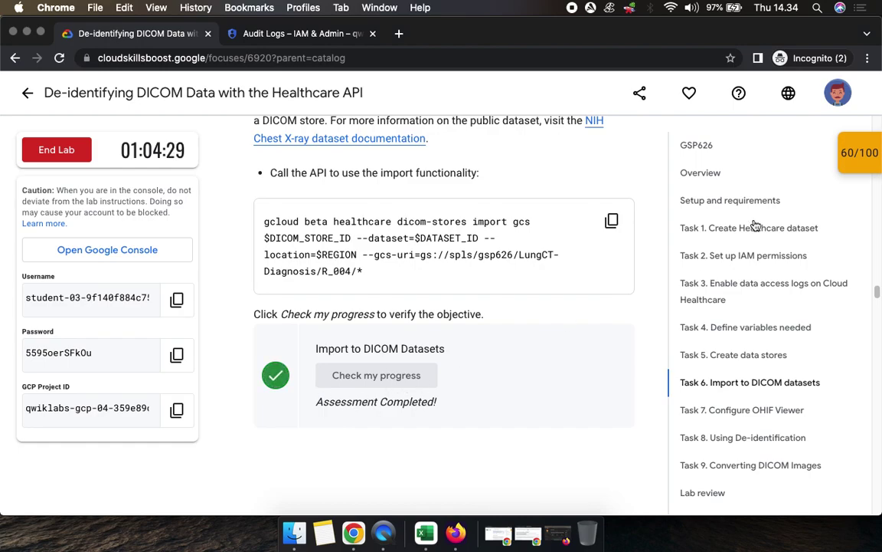
left_click(858, 153)
scroll(706, 255, "down", 1)
scroll(705, 255, "down", 2)
left_click(744, 210)
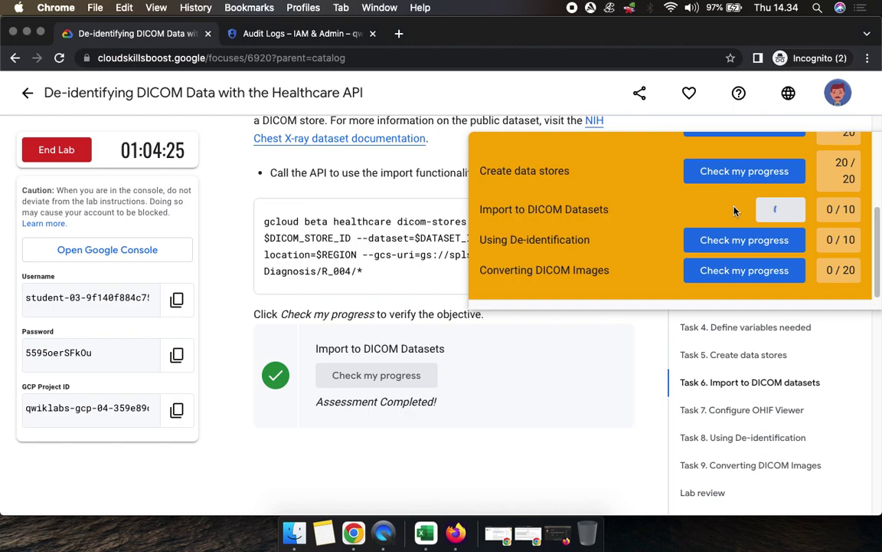
scroll(778, 220, "up", 3)
left_click(842, 162)
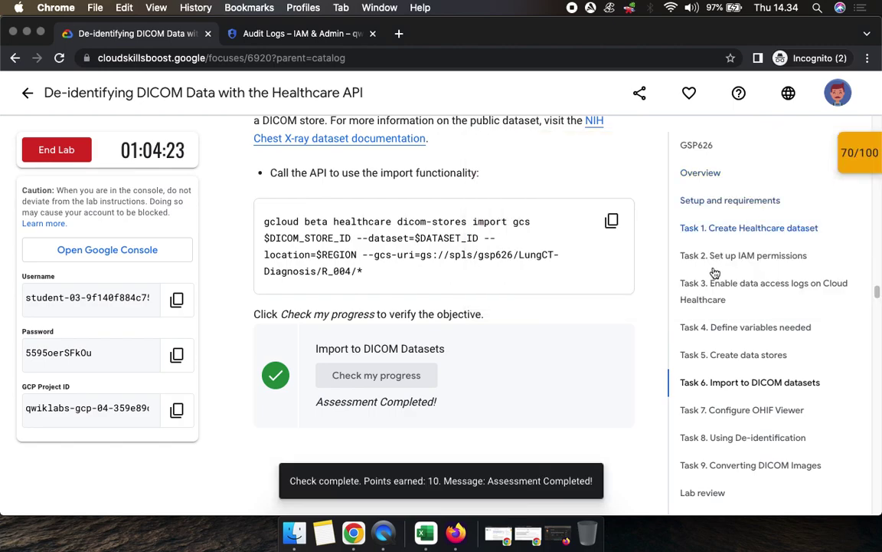
- Follow Task 7's first instruction by opening the project's OAuth consent screen under APIs & Services, and shrink the Cloud Shell terminal to reveal the page
scroll(506, 345, "down", 5)
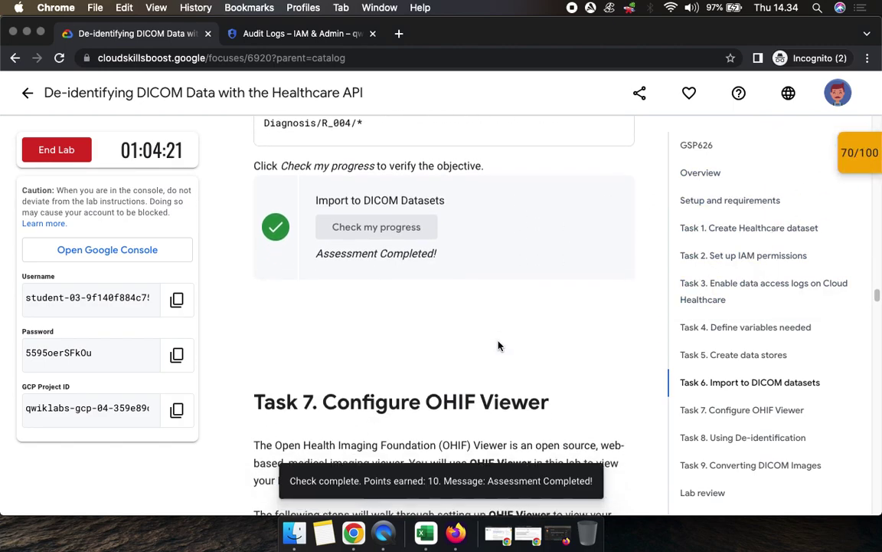
scroll(495, 337, "down", 2)
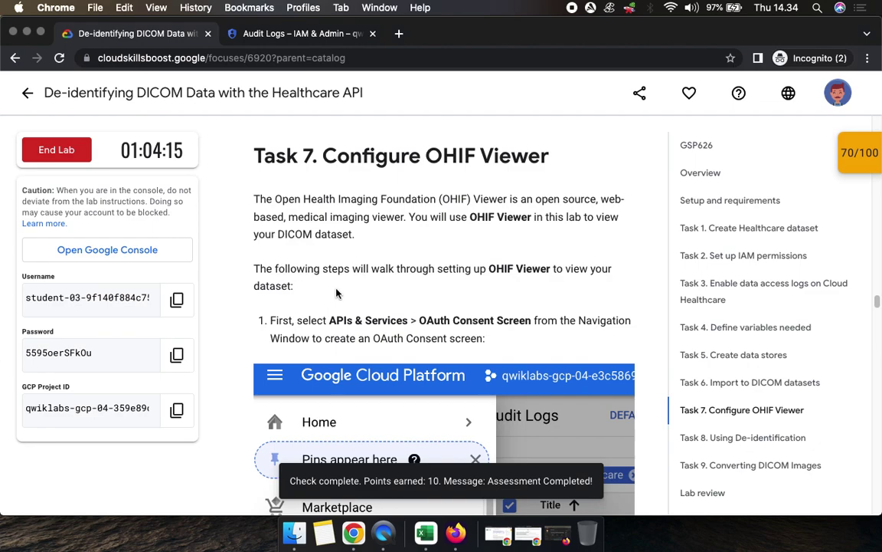
scroll(306, 307, "down", 5)
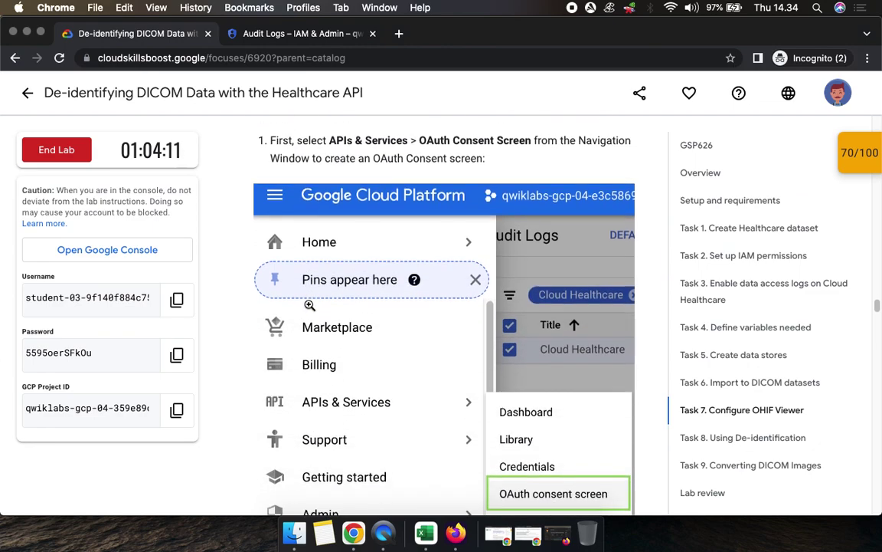
left_click(291, 35)
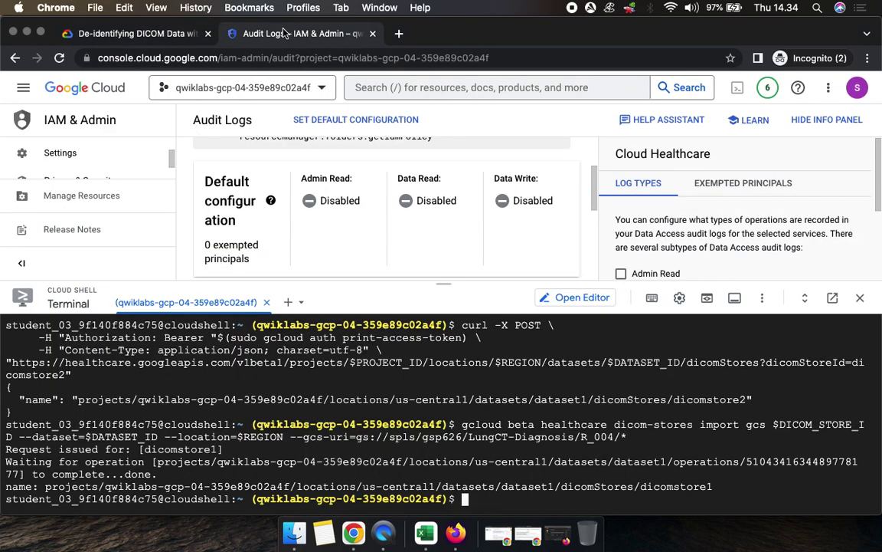
left_click(23, 90)
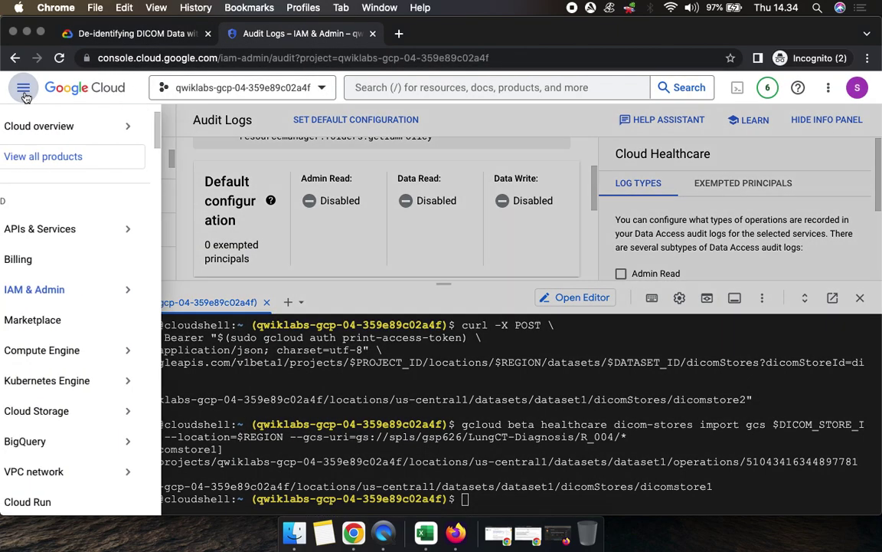
mouse_move(105, 232)
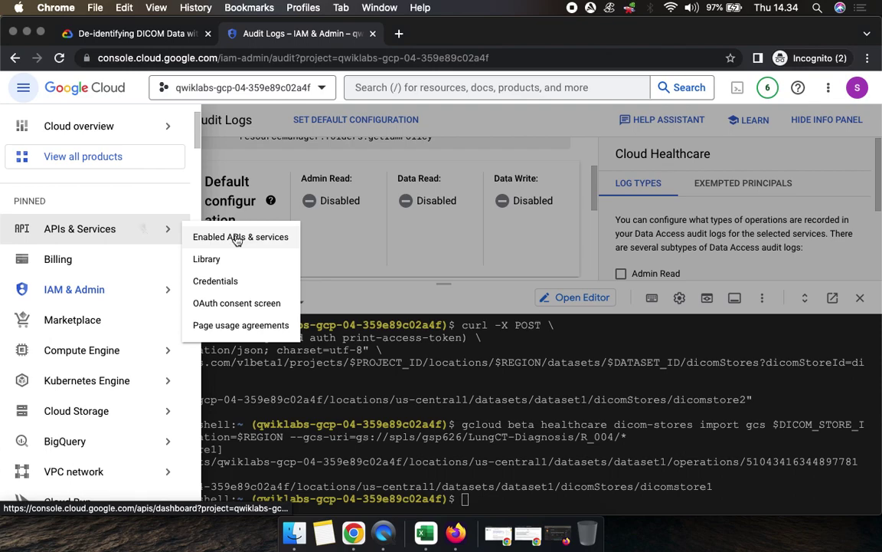
left_click(218, 304)
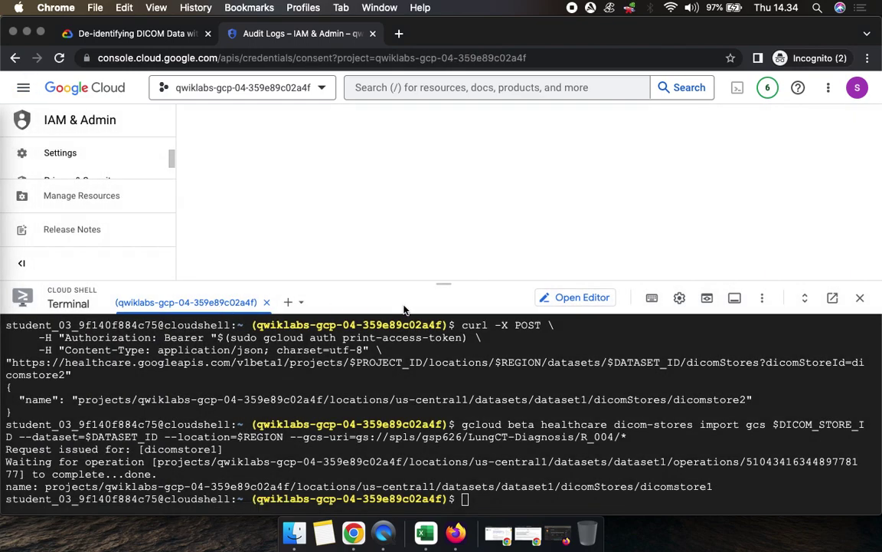
left_click_drag(446, 289, 429, 490)
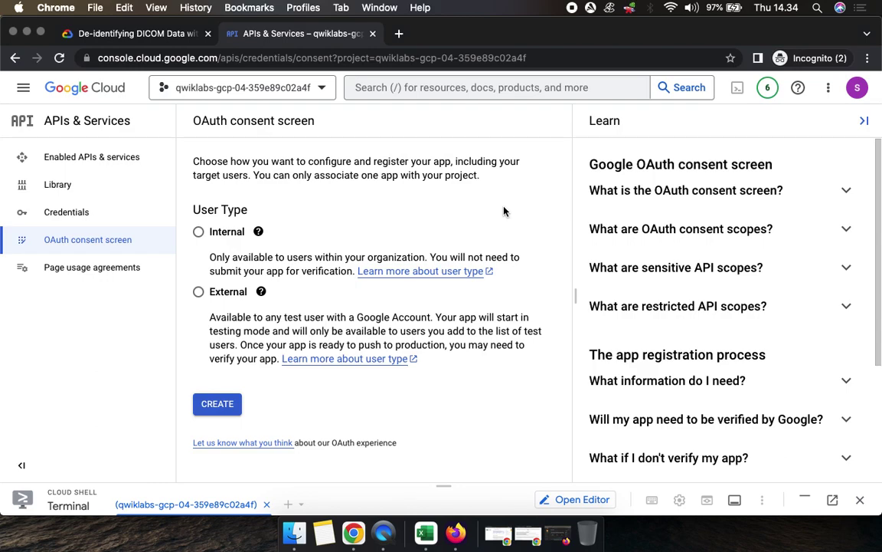
- Create the OAuth consent screen with the Internal user type, as instructed in step 2 of the lab guide's Task 7
left_click(126, 35)
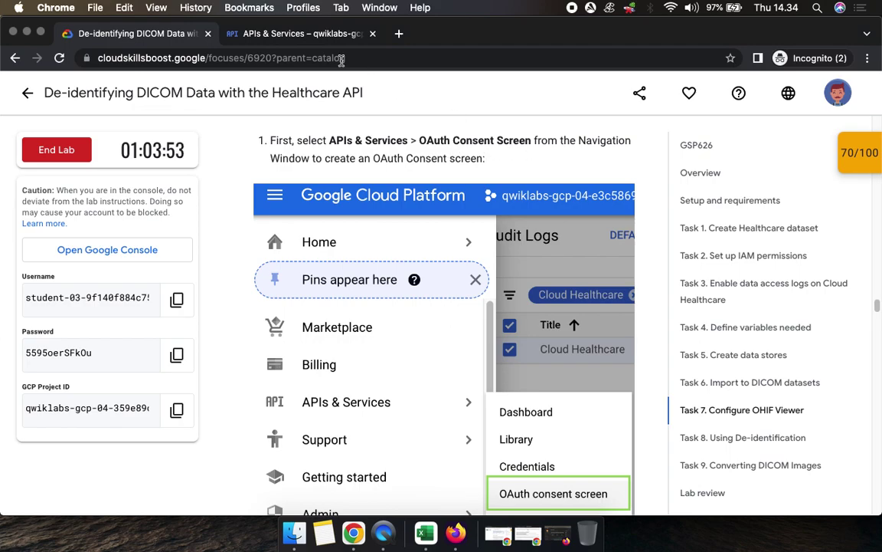
left_click(305, 35)
left_click(116, 34)
scroll(536, 353, "down", 5)
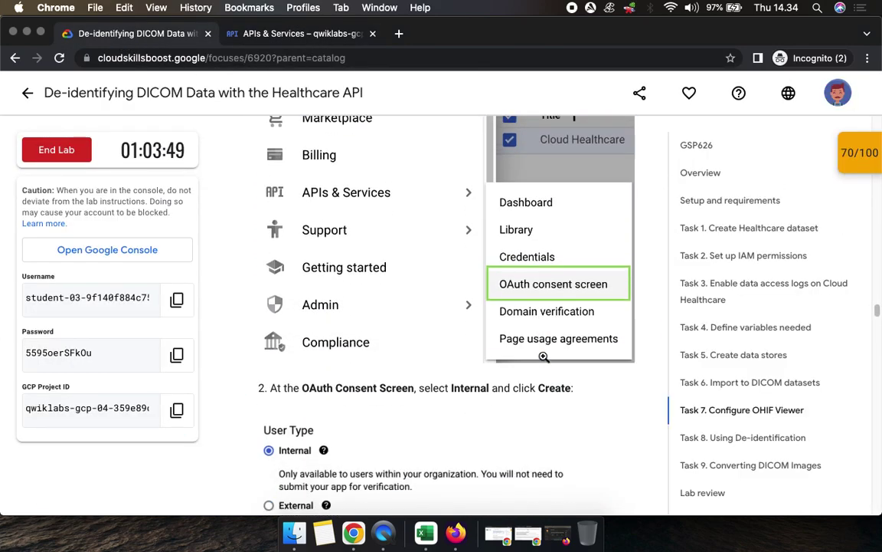
scroll(501, 349, "down", 5)
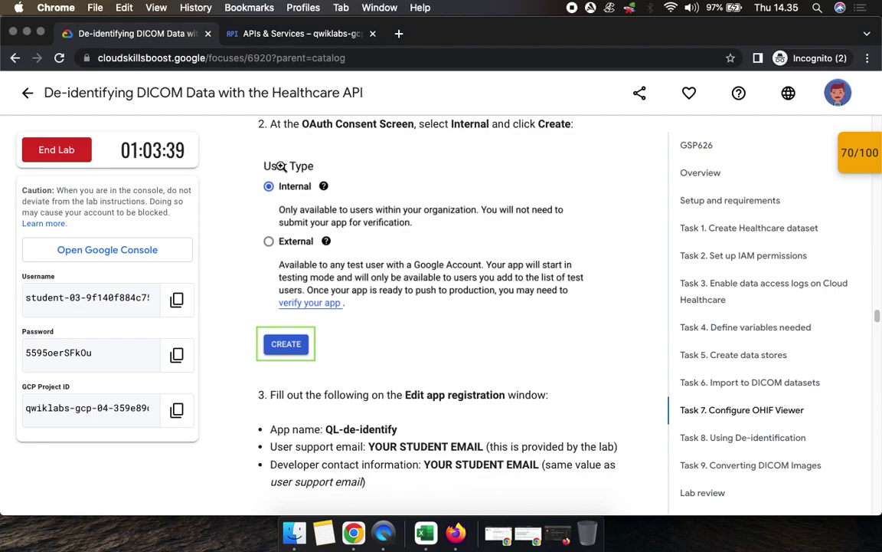
left_click(278, 32)
left_click(198, 231)
left_click(148, 34)
left_click(272, 33)
left_click(221, 405)
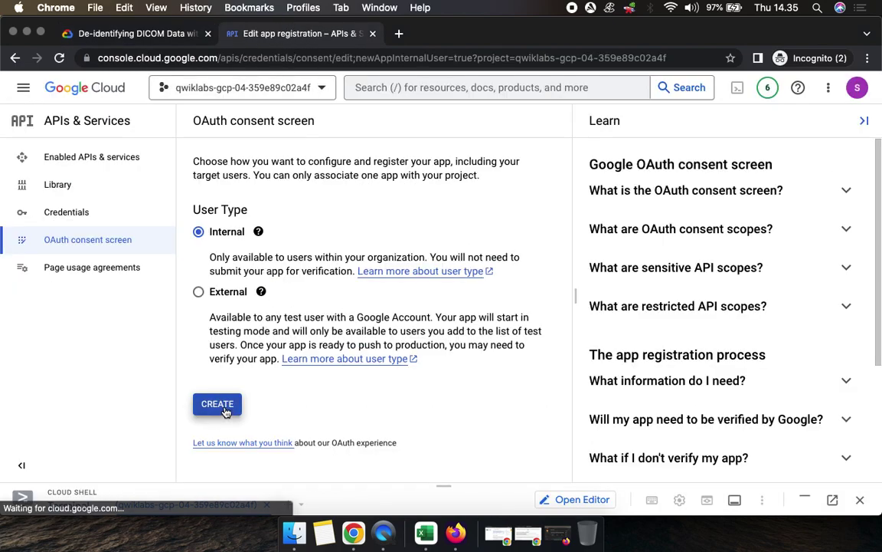
- Copy the app name QL-de-identify from the lab guide into the app registration's App name
left_click(134, 33)
scroll(534, 342, "down", 3)
scroll(533, 343, "down", 1)
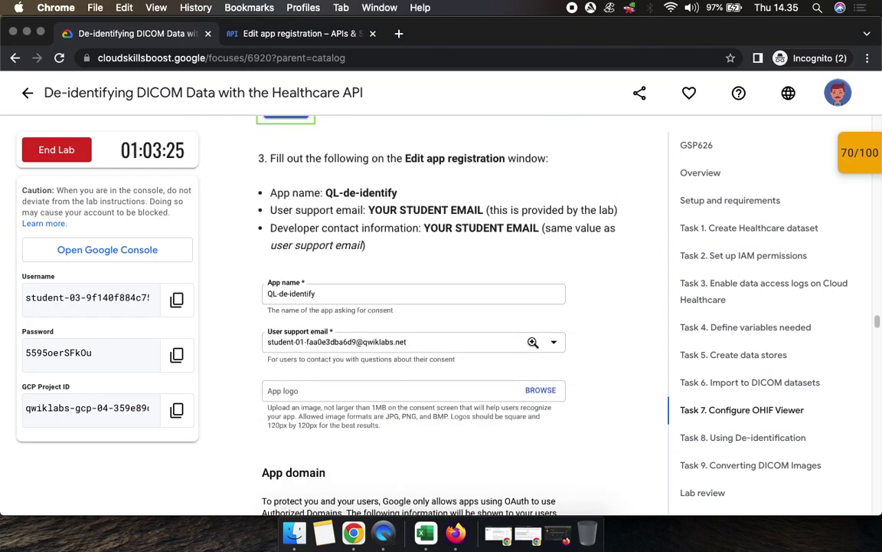
left_click_drag(326, 189, 408, 189)
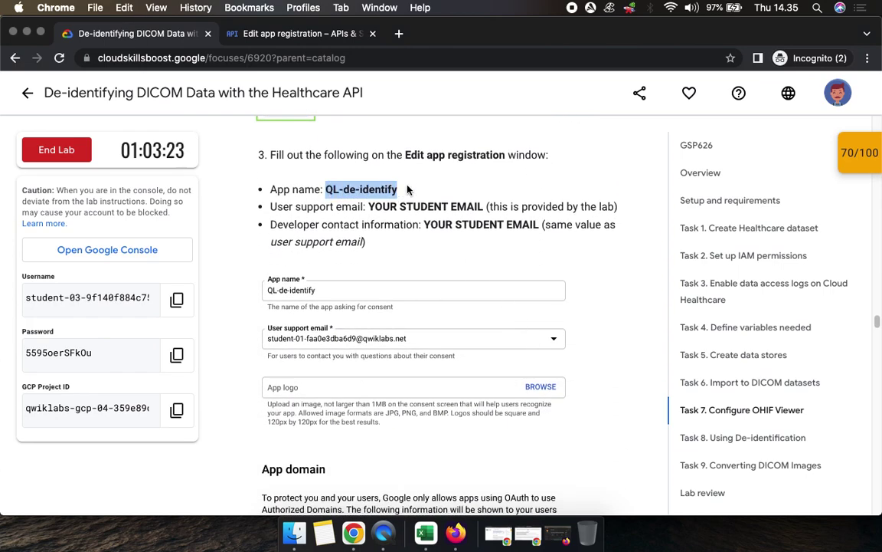
key("super+c")
left_click(304, 33)
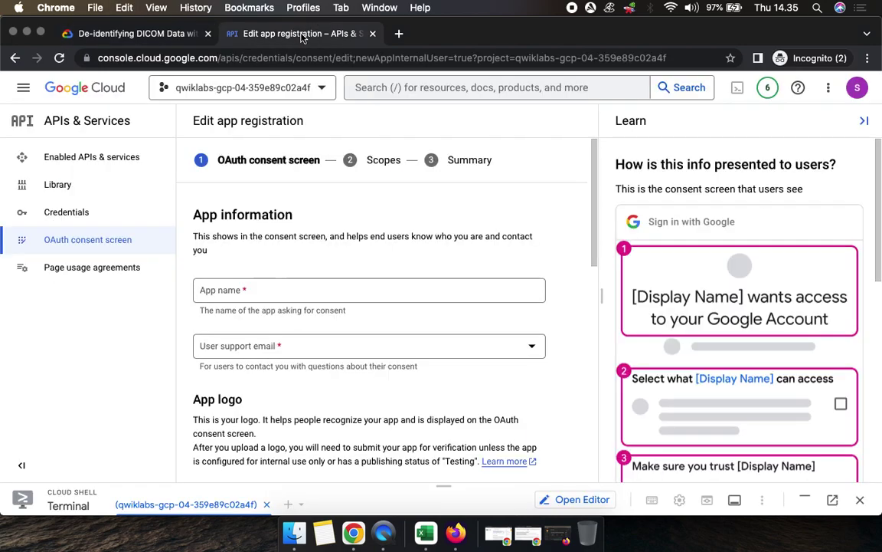
left_click(307, 288)
key("super+v")
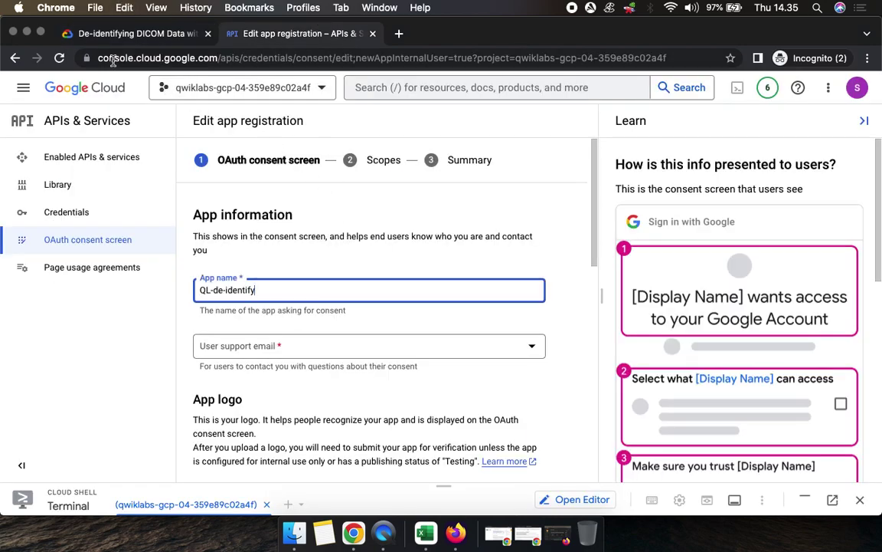
- Copy the student username from the lab credentials and choose the student e-mail as the app's user support email
left_click(115, 34)
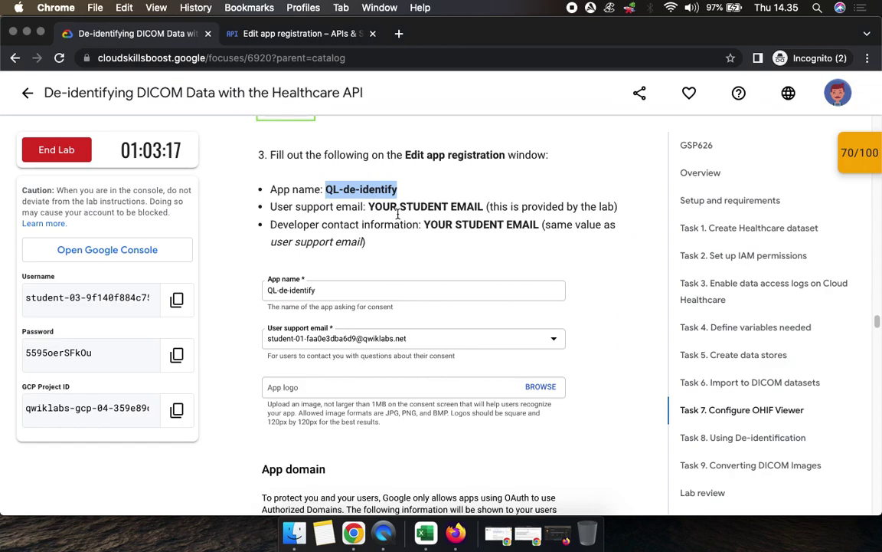
left_click(176, 298)
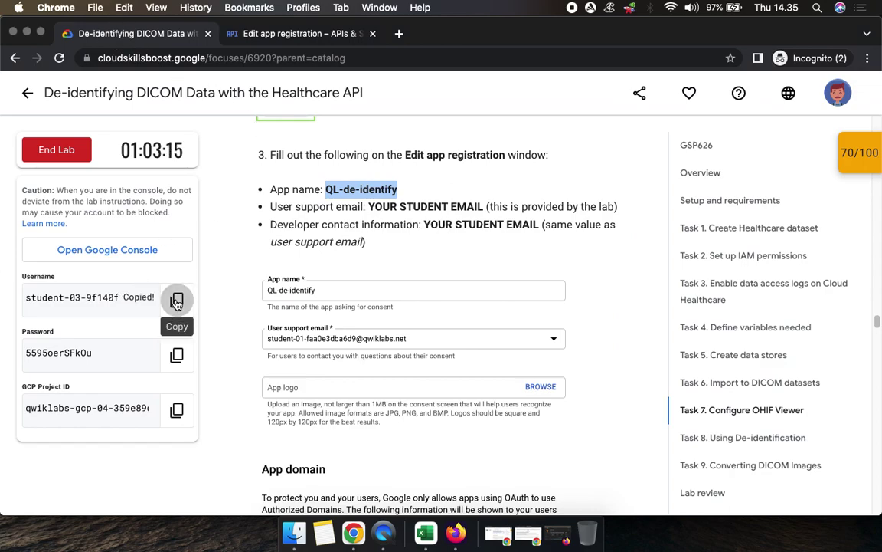
left_click(249, 36)
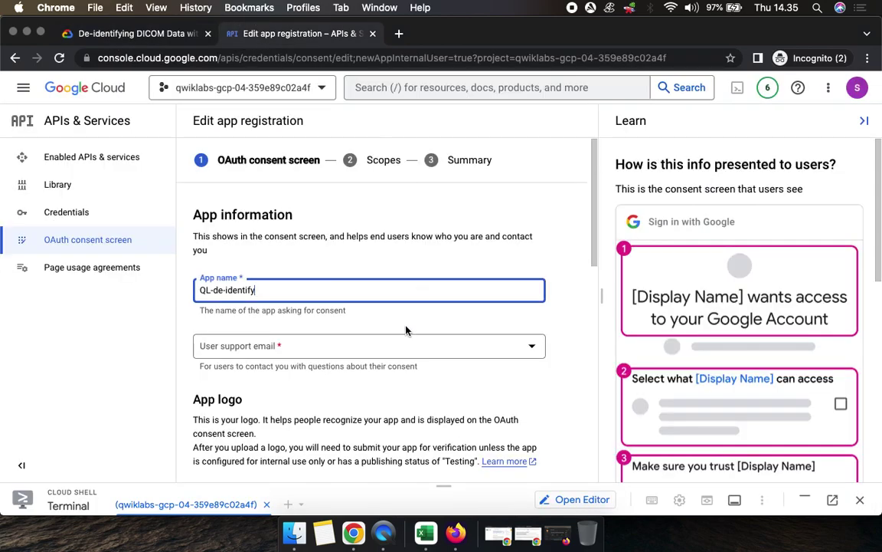
left_click(352, 346)
left_click(267, 357)
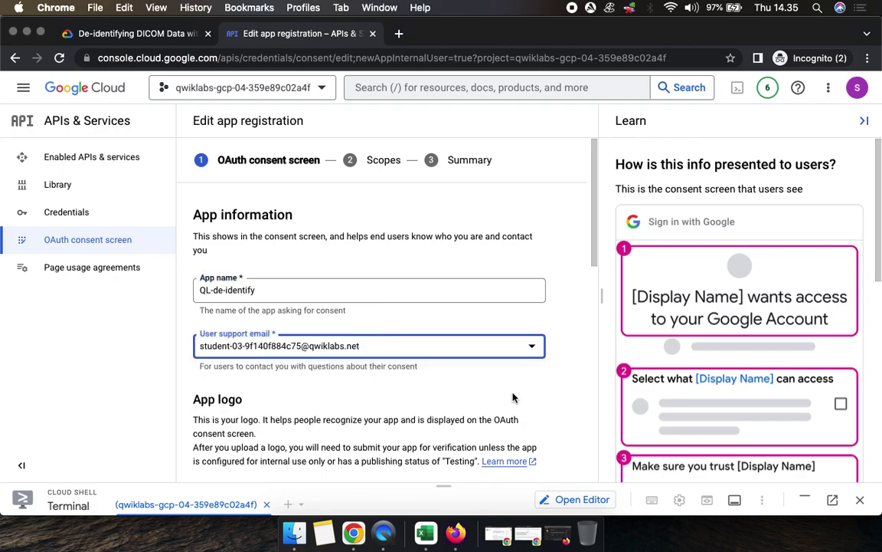
- Enter the copied student e-mail as the developer contact address in the app registration
scroll(555, 394, "down", 4)
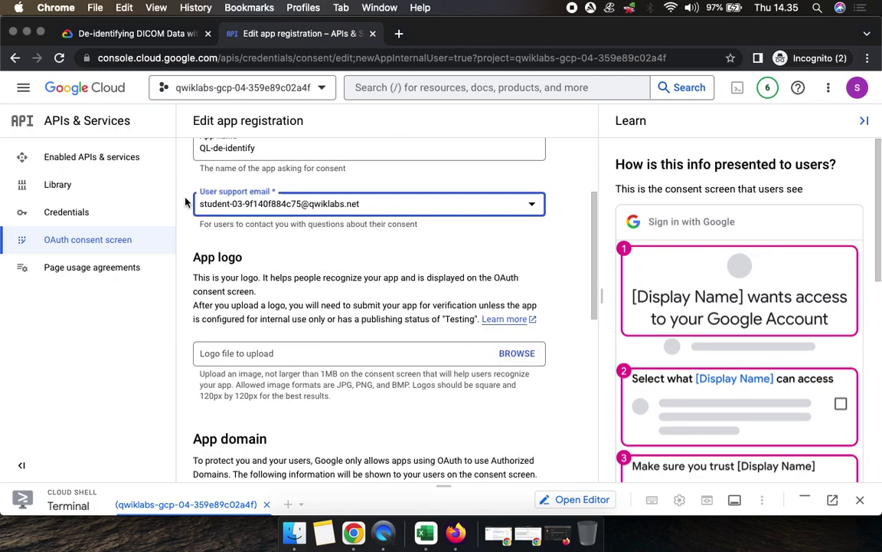
left_click(112, 36)
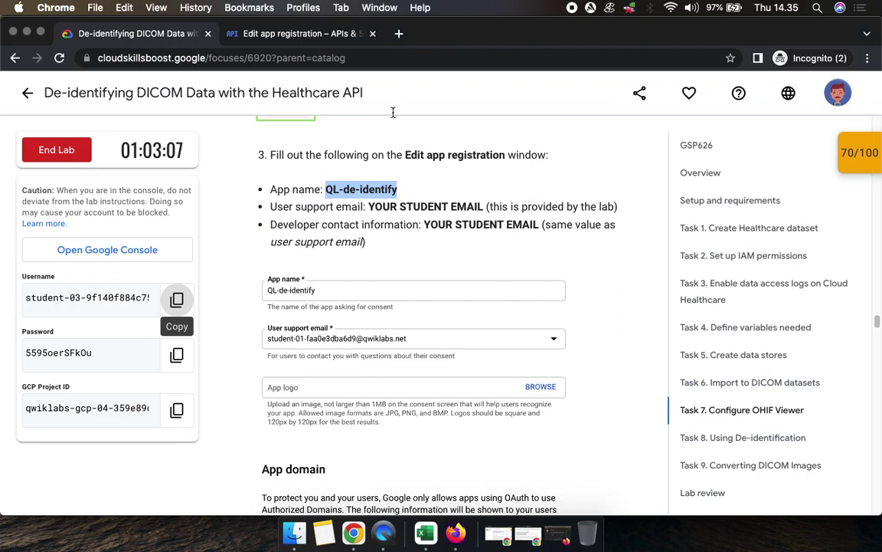
left_click(268, 33)
scroll(424, 356, "down", 5)
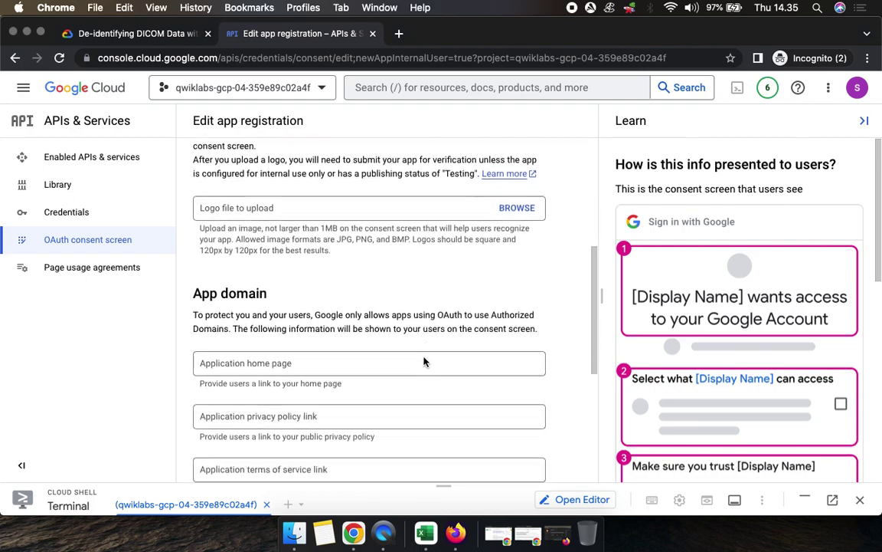
scroll(420, 361, "down", 3)
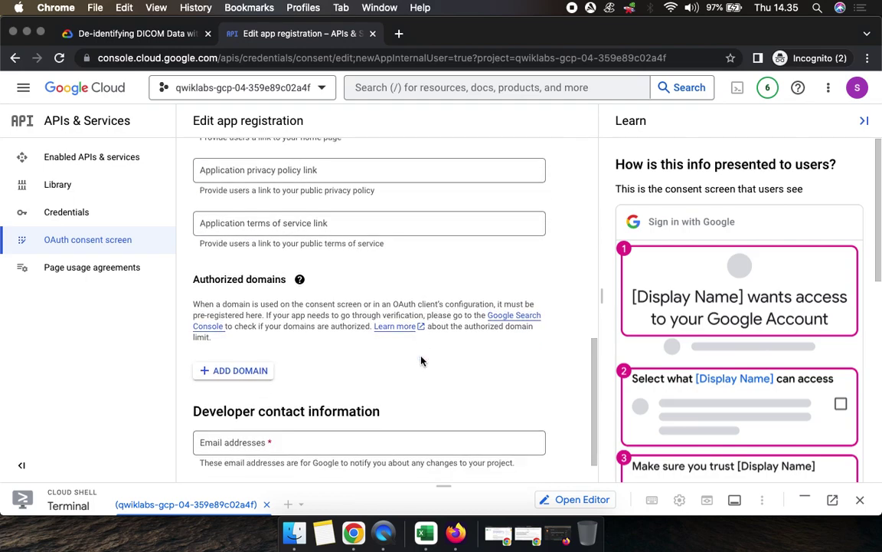
scroll(421, 360, "down", 1)
left_click(486, 400)
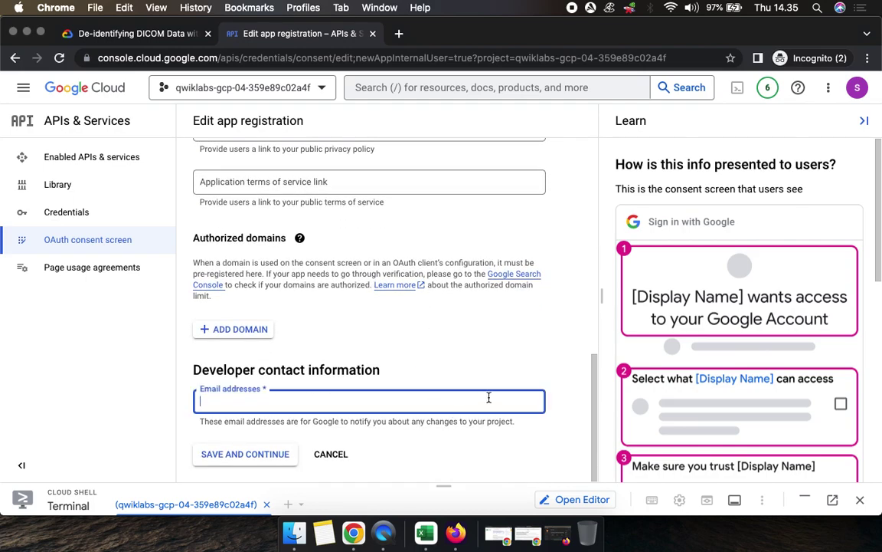
key("super+v")
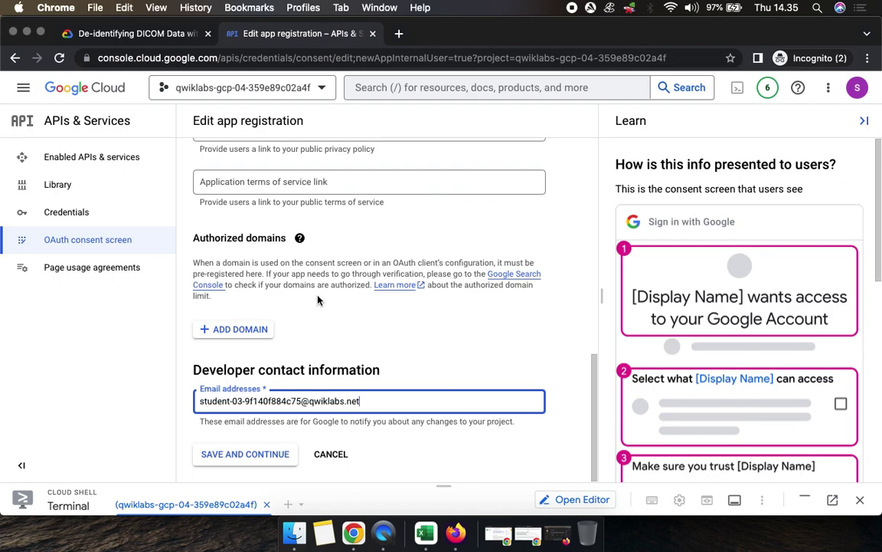
- Review steps 4 to 7 of the lab guide's Task 7, then save the app registration details and continue to Scopes
left_click(149, 41)
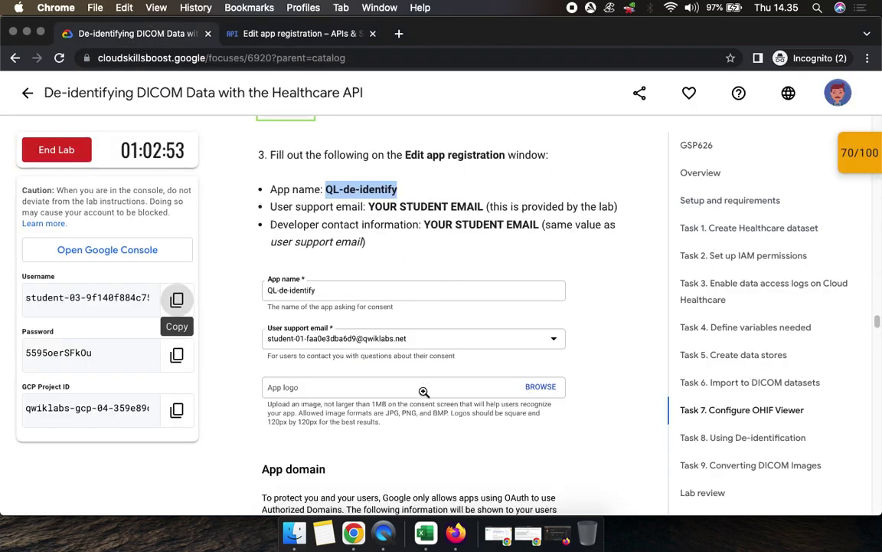
scroll(425, 392, "down", 2)
scroll(425, 392, "down", 5)
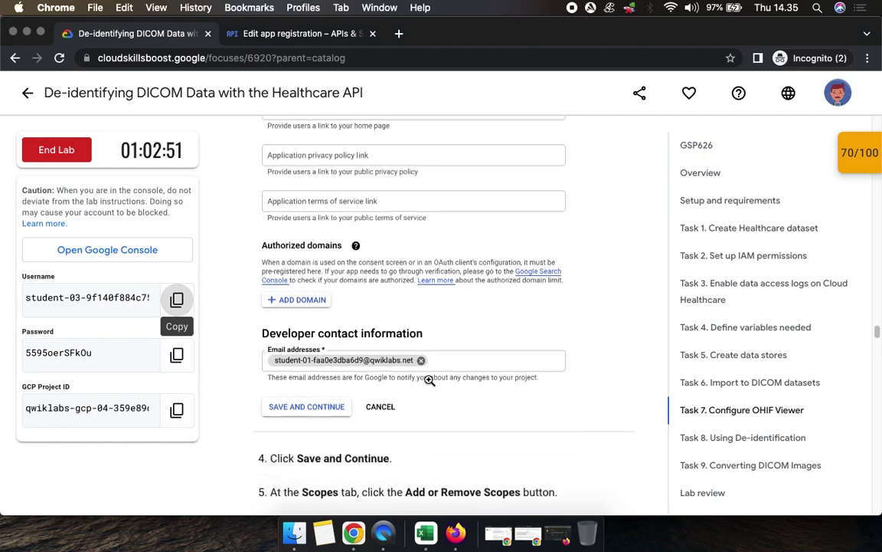
scroll(430, 380, "down", 2)
left_click_drag(283, 301, 393, 301)
scroll(438, 363, "down", 4)
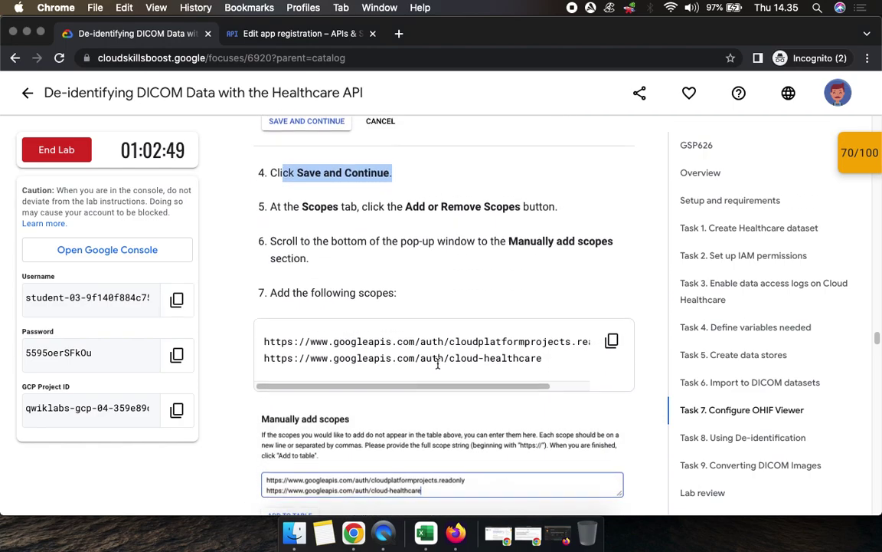
left_click(298, 33)
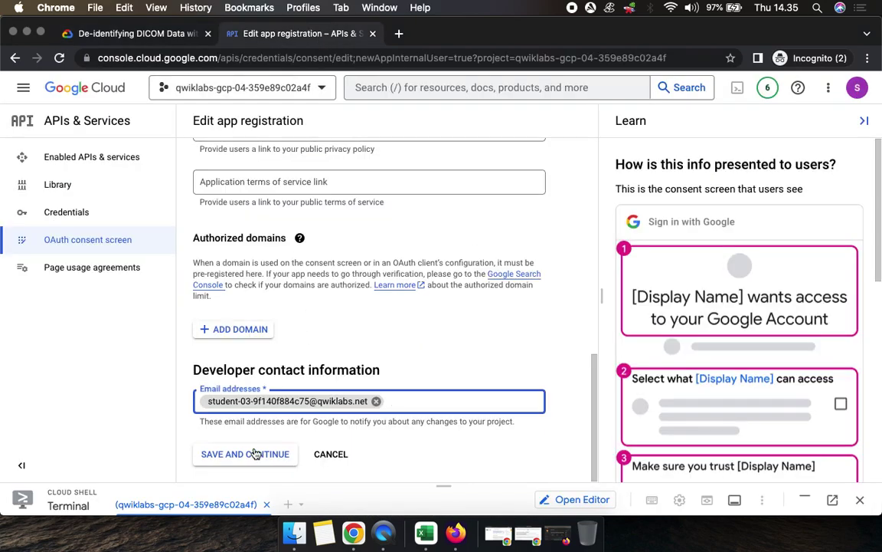
left_click(251, 455)
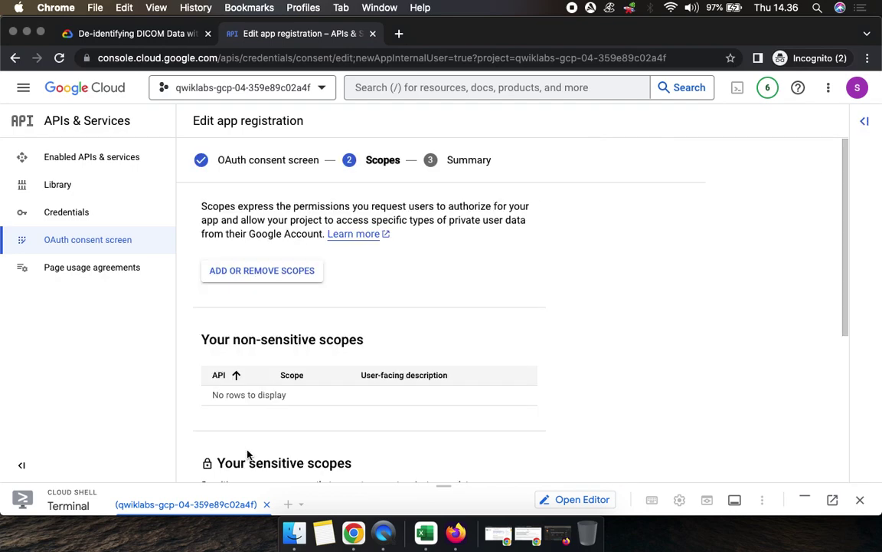
- Check steps 5 to 7 of the lab guide's Task 7, then start adding or removing scopes in the app registration
left_click(150, 35)
scroll(414, 265, "down", 2)
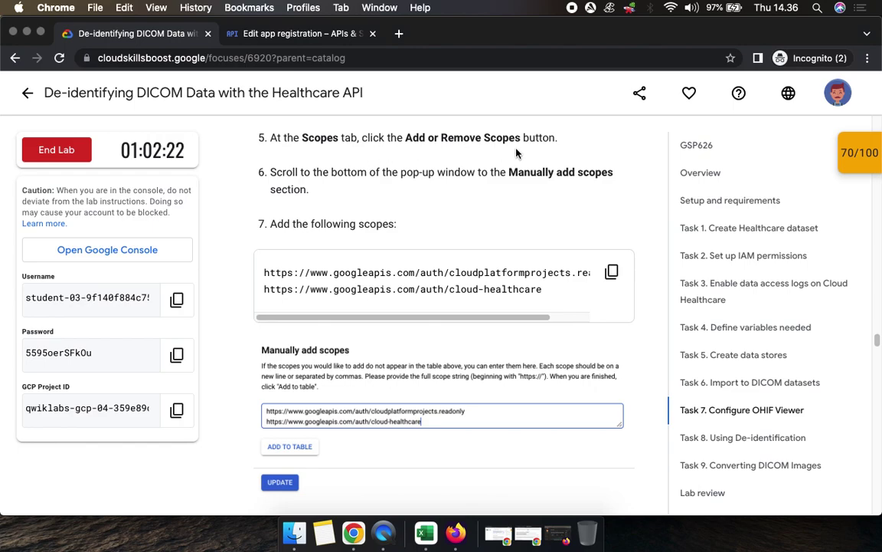
left_click(296, 33)
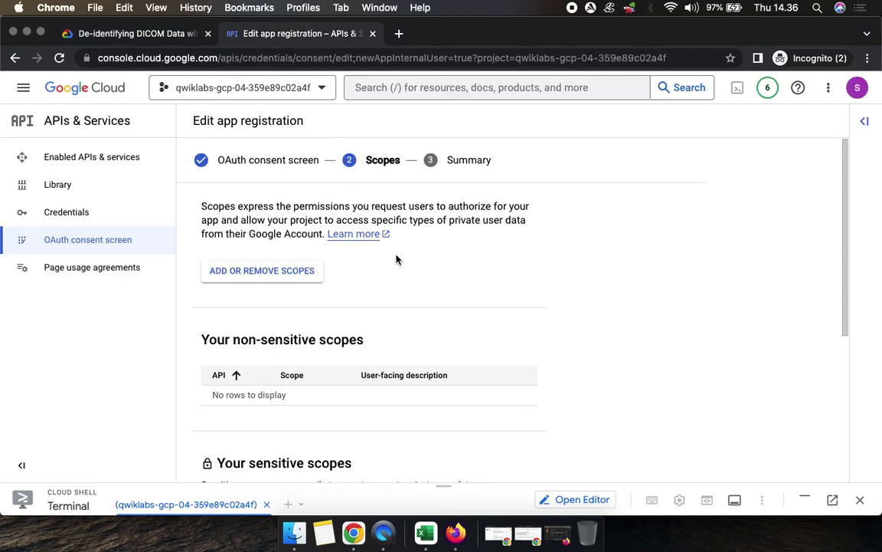
scroll(384, 351, "down", 2)
left_click(259, 207)
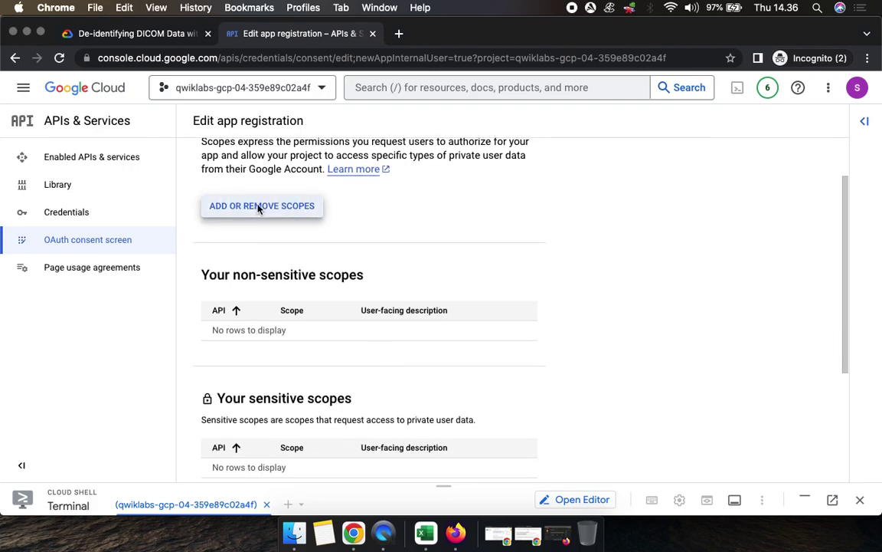
- Copy the cloudplatformprojects.readonly and cloud-healthcare scope URLs from the lab guide into the manually added scopes
left_click(137, 33)
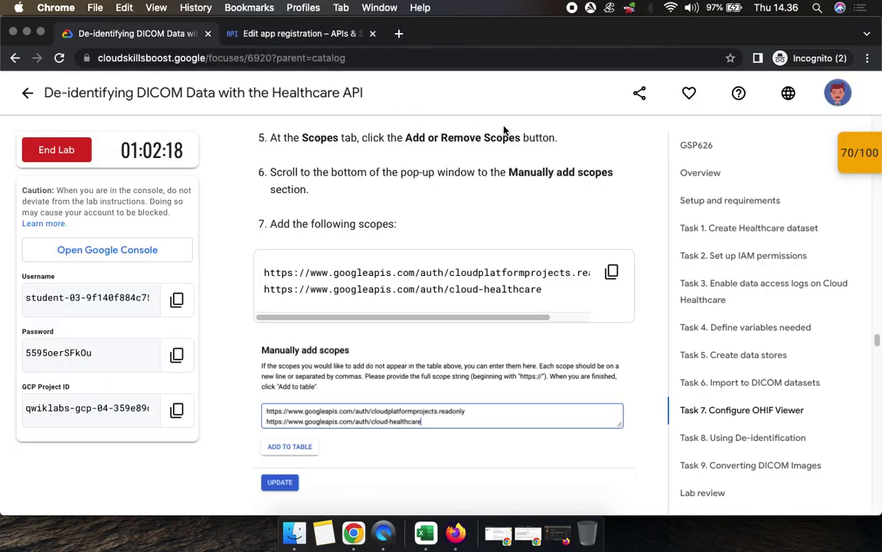
scroll(344, 190, "down", 1)
scroll(344, 190, "down", 2)
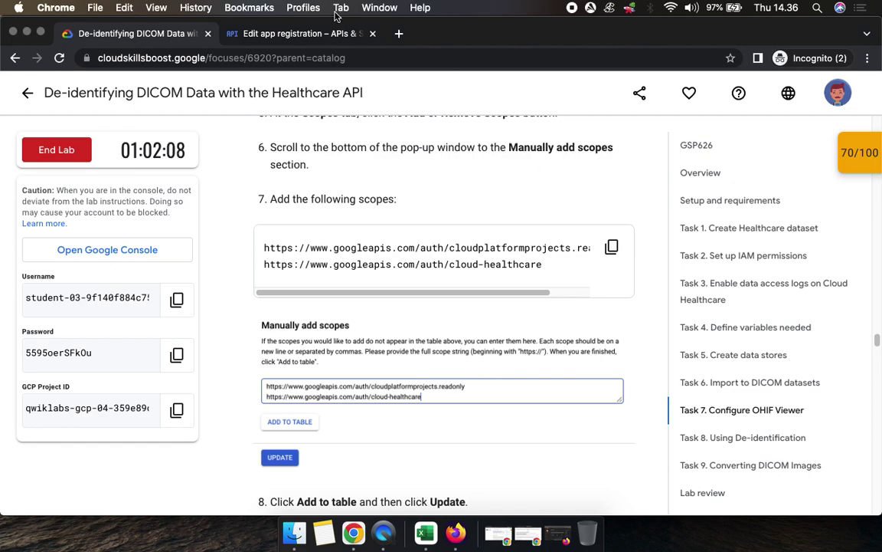
left_click(299, 34)
scroll(650, 331, "down", 3)
scroll(650, 332, "down", 4)
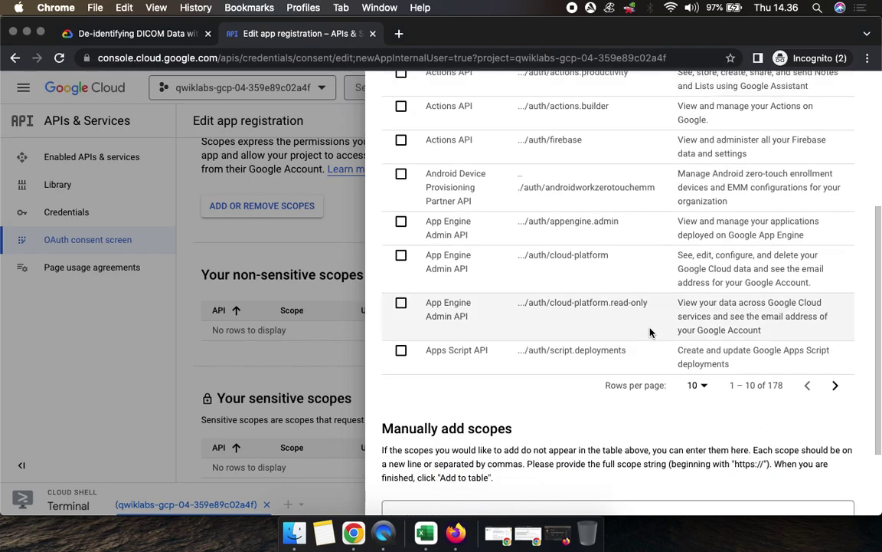
left_click(121, 34)
left_click(611, 246)
left_click(300, 34)
left_click(433, 410)
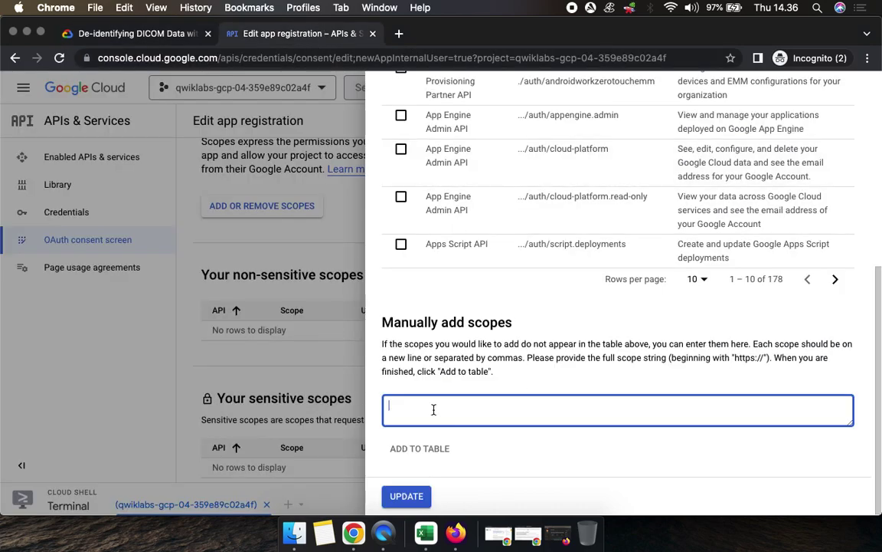
key("super+v")
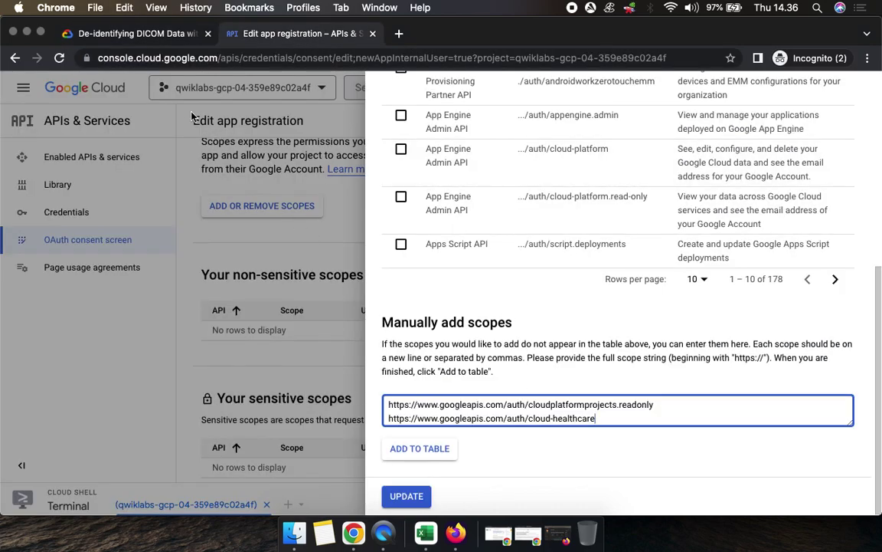
- Following step 8 of the lab guide, add the two entered scopes to the table and update the app registration's scopes
left_click(155, 34)
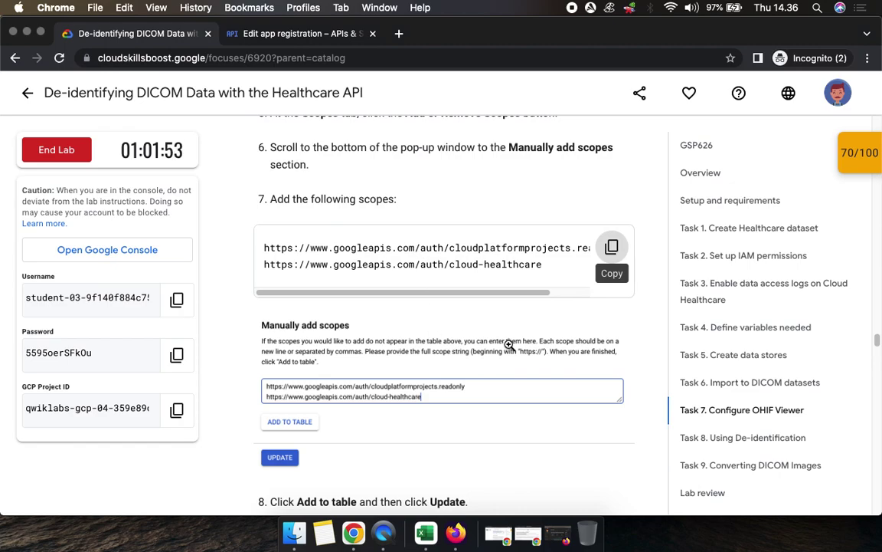
scroll(390, 394, "down", 3)
scroll(389, 396, "down", 6)
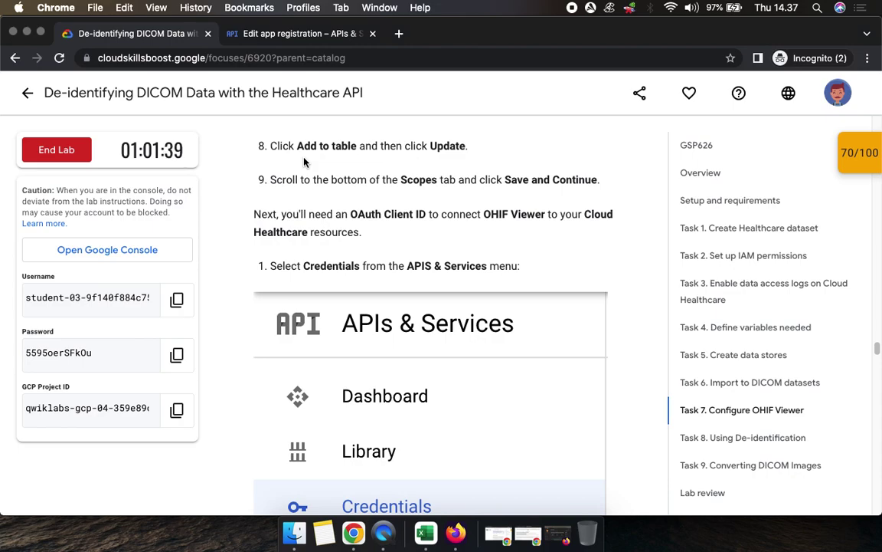
left_click(289, 33)
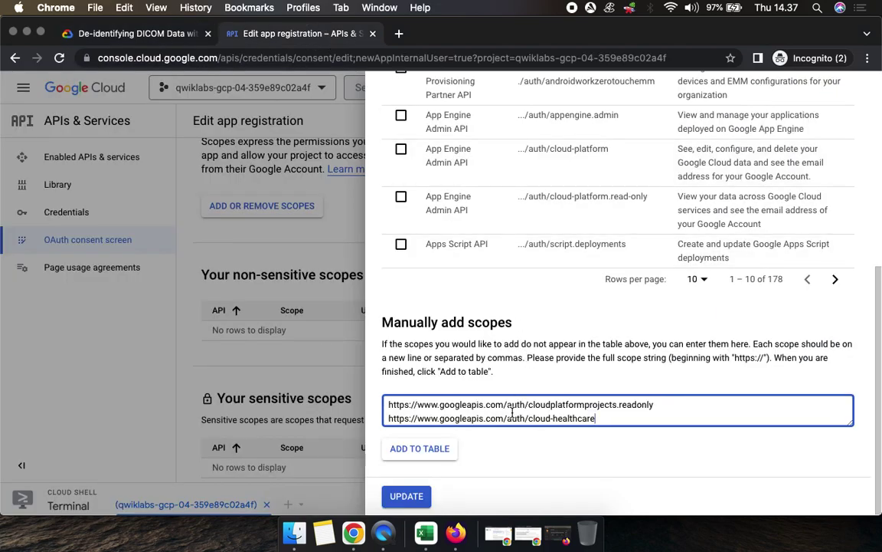
left_click(422, 451)
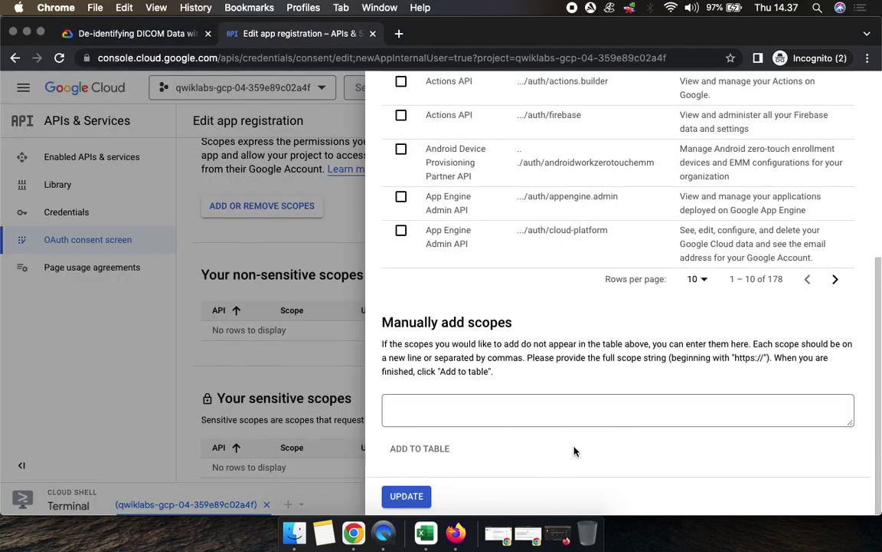
left_click(163, 38)
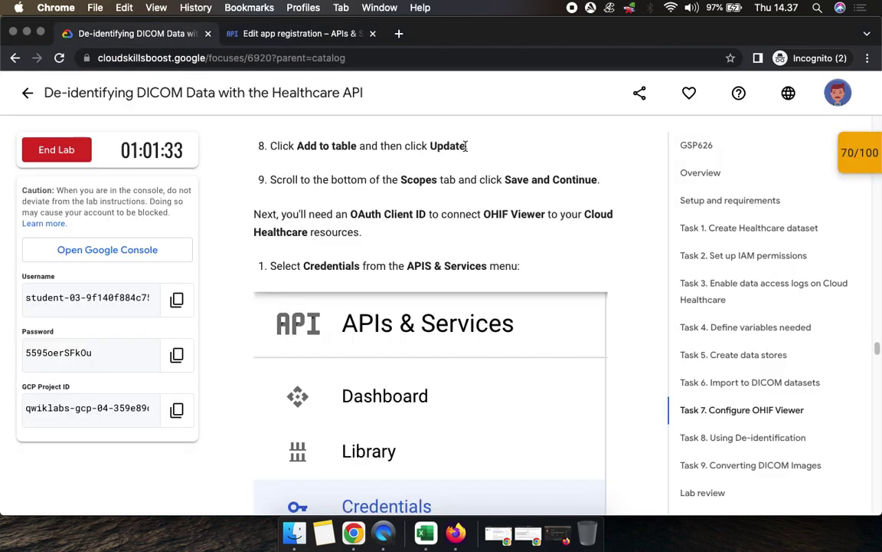
left_click(304, 33)
left_click(407, 496)
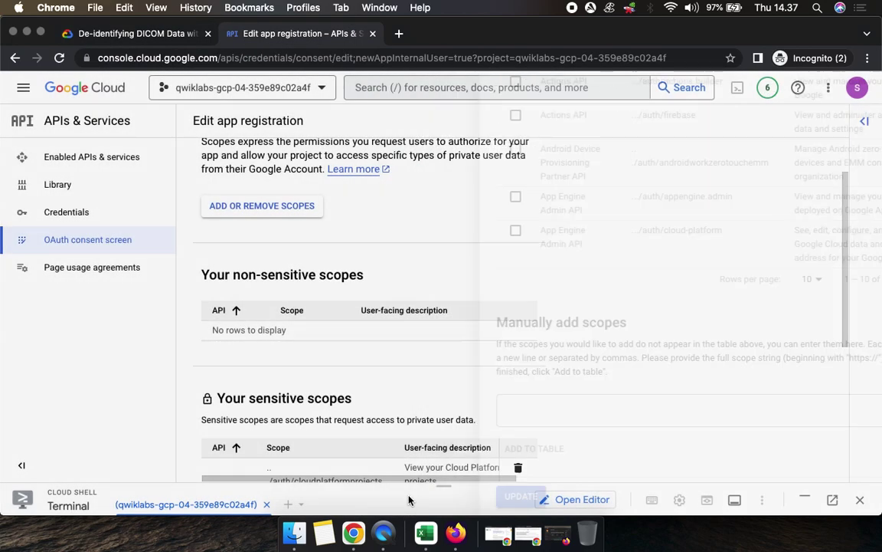
- Read step 9 and the OAuth Client ID introduction in the lab guide, and examine the sensitive scopes in the app registration
left_click(138, 34)
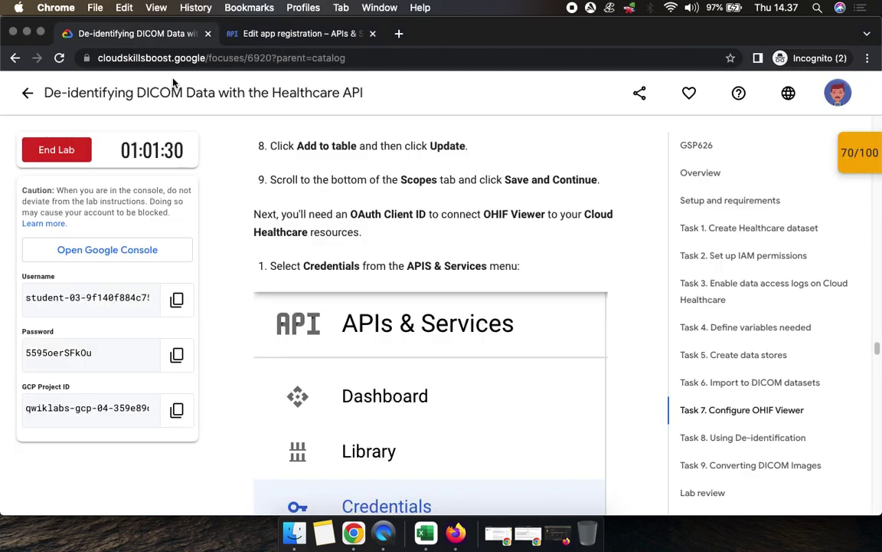
scroll(410, 251, "down", 1)
scroll(411, 251, "down", 2)
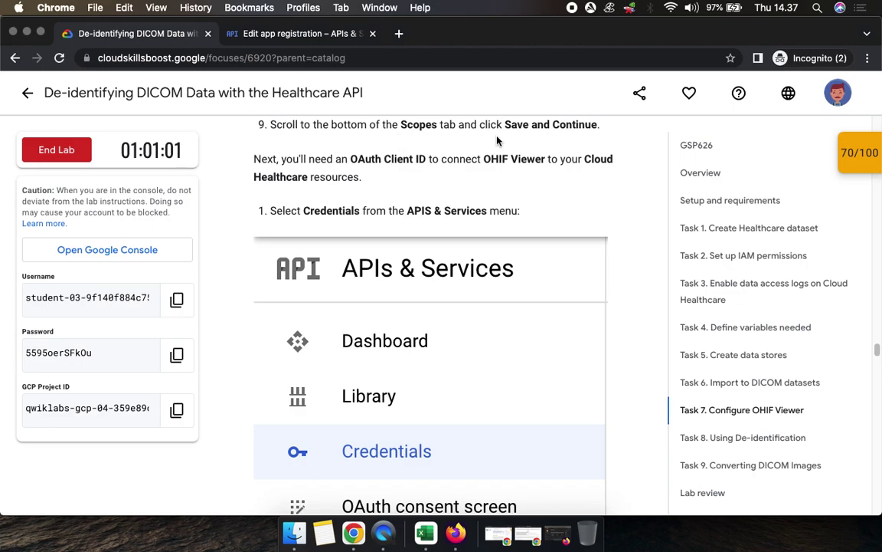
left_click(287, 34)
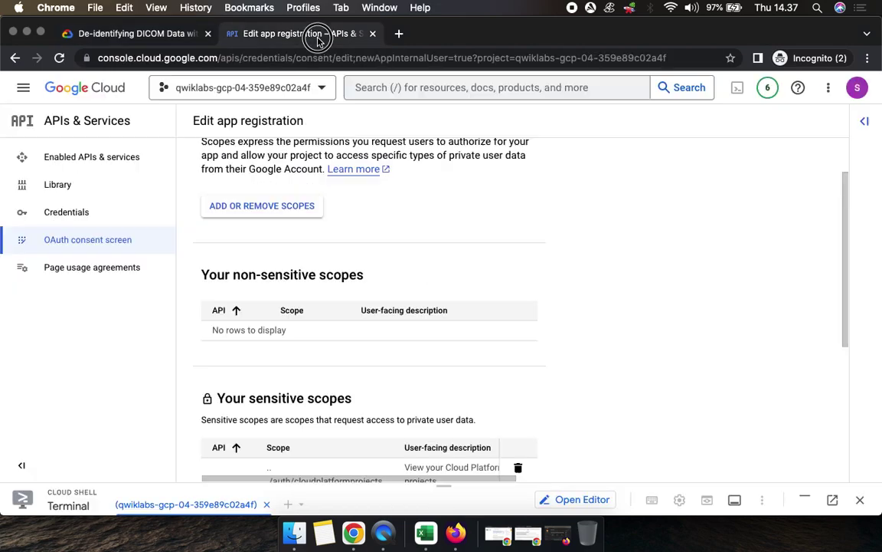
scroll(603, 264, "down", 2)
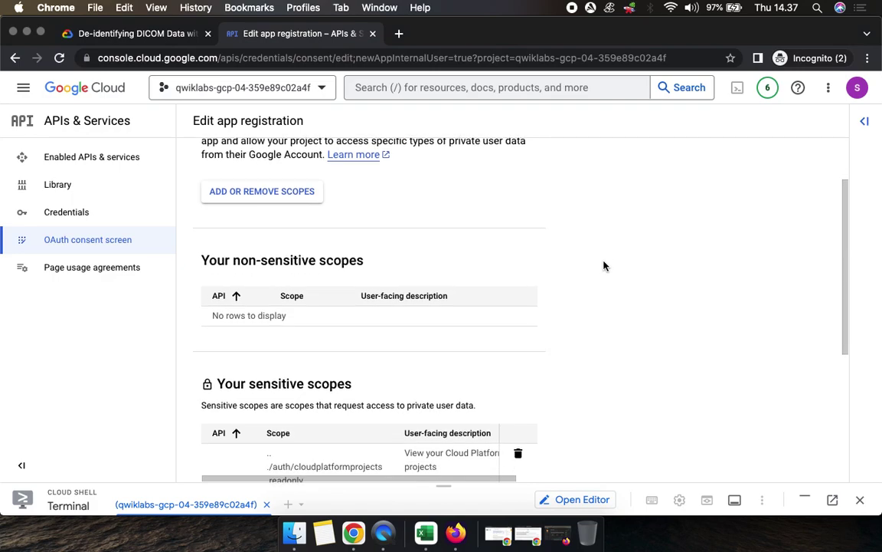
scroll(603, 266, "down", 1)
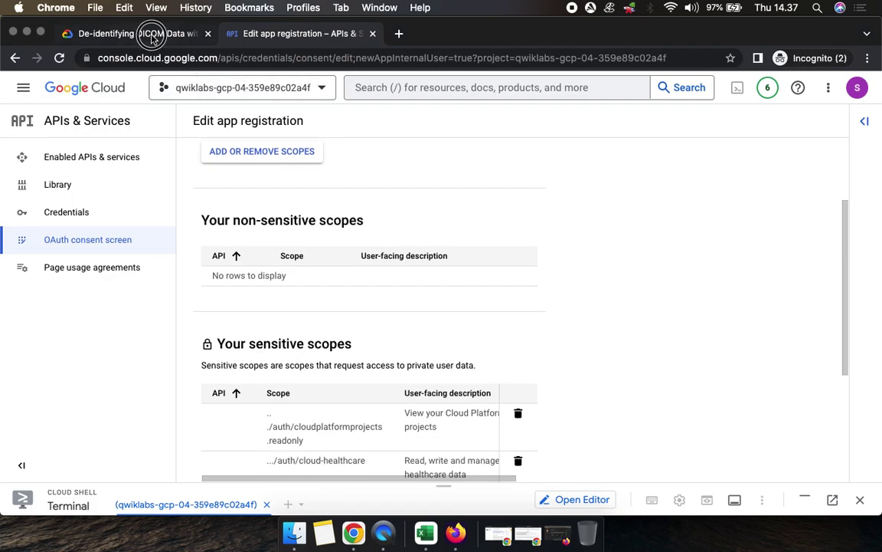
left_click(153, 36)
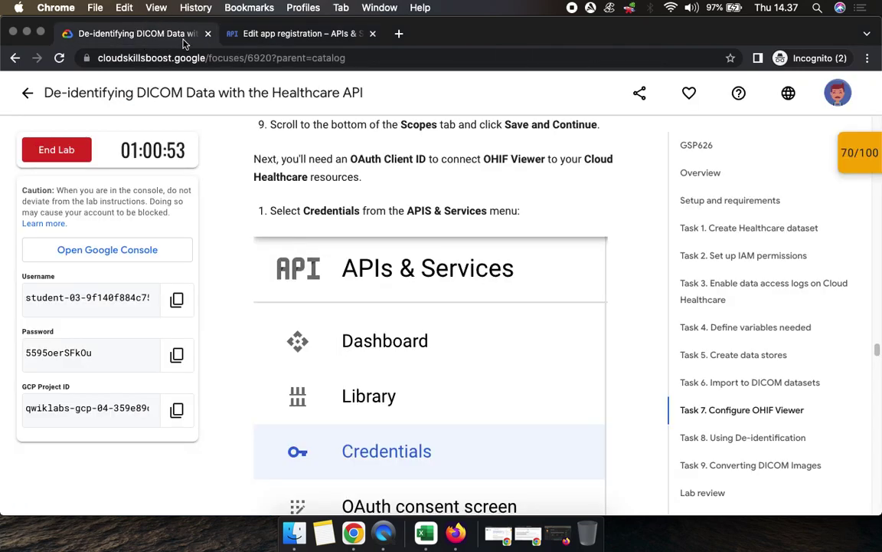
left_click(282, 35)
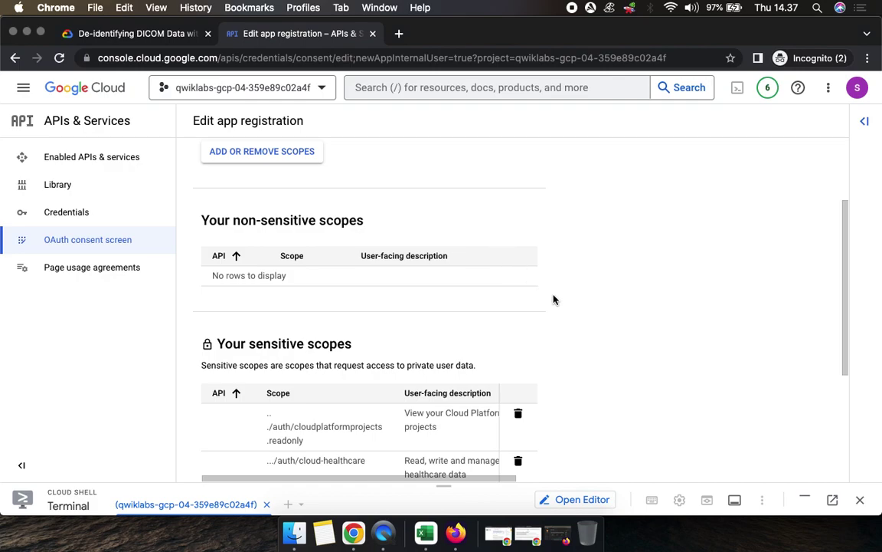
scroll(553, 300, "down", 1)
scroll(553, 299, "down", 2)
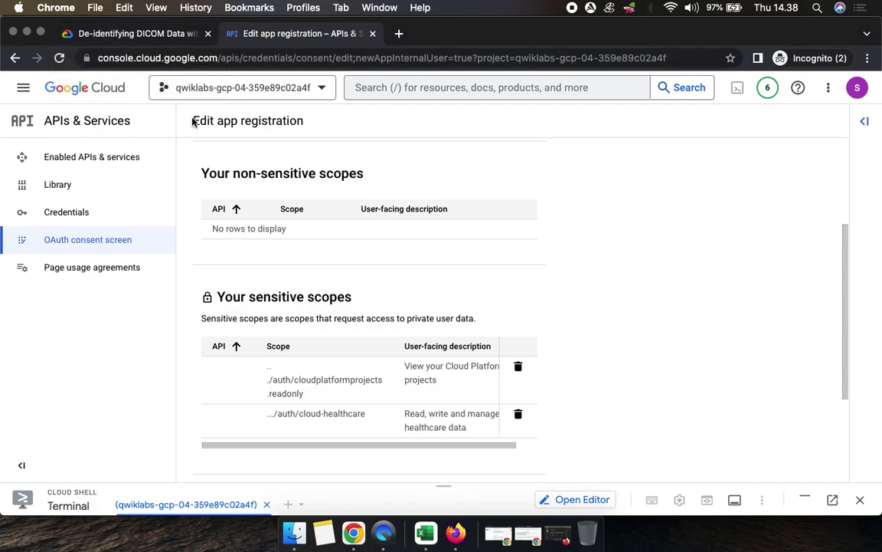
left_click(134, 34)
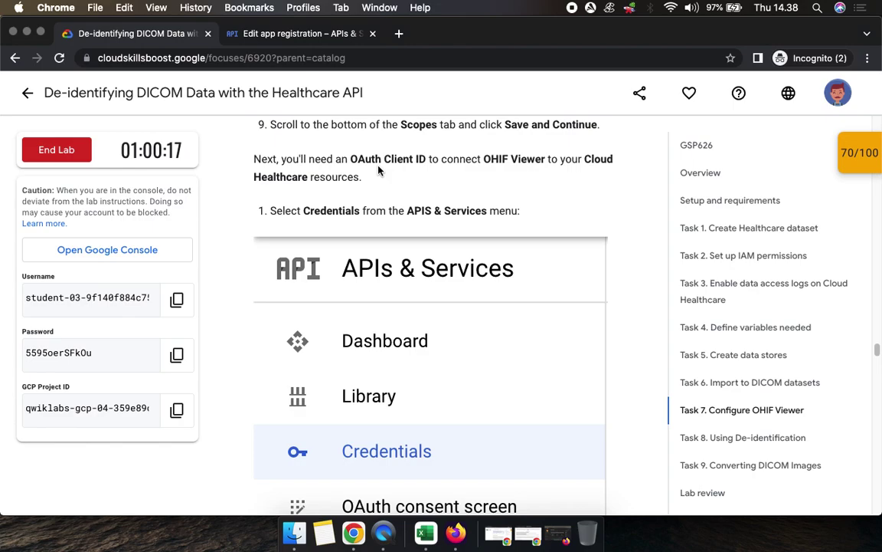
scroll(378, 170, "up", 2)
scroll(379, 170, "down", 2)
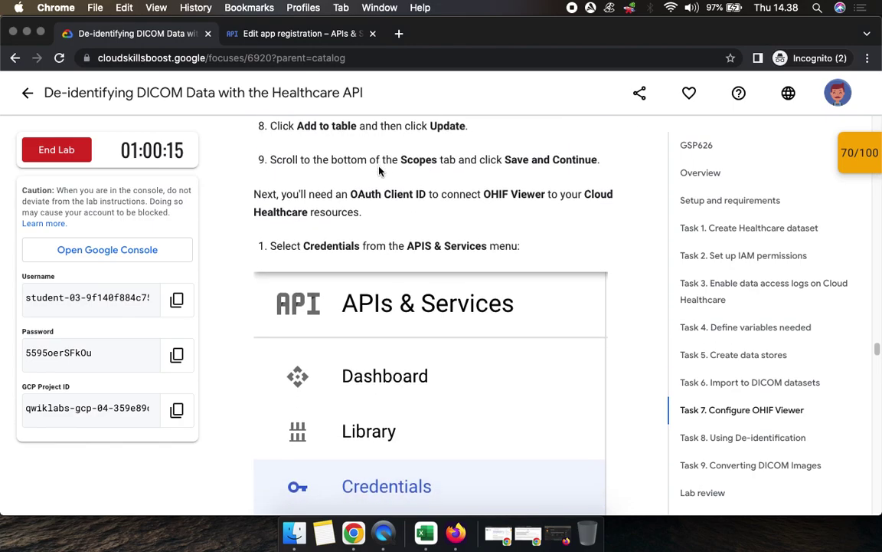
scroll(378, 170, "down", 1)
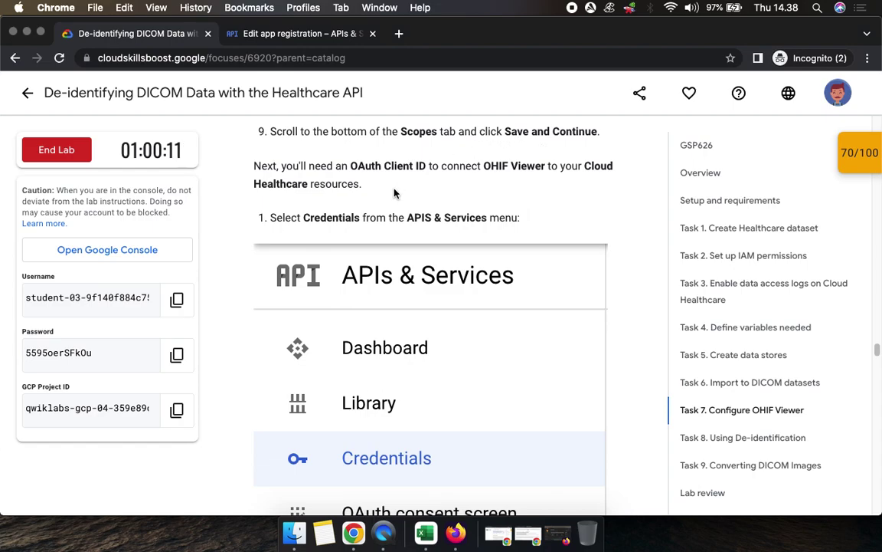
scroll(396, 188, "down", 1)
scroll(395, 186, "up", 1)
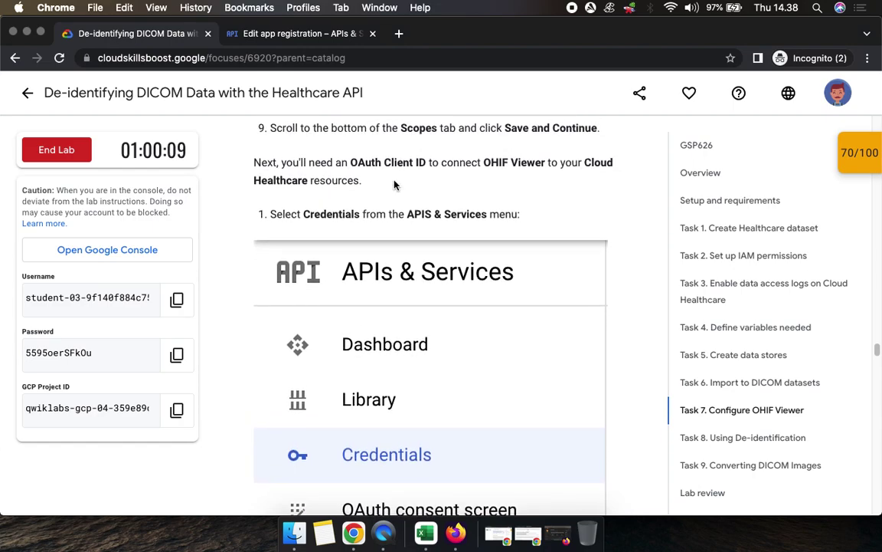
- Save the app registration's scopes and continue to the Summary
left_click(315, 40)
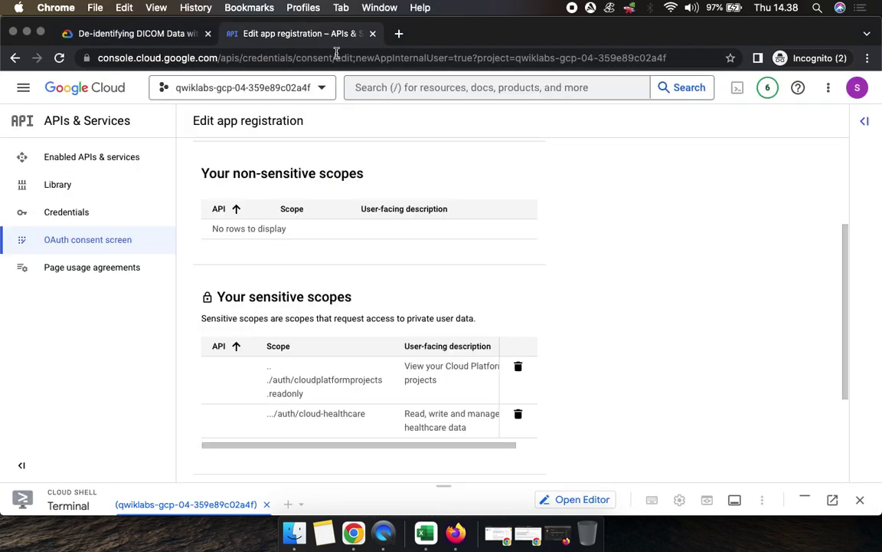
scroll(644, 308, "down", 3)
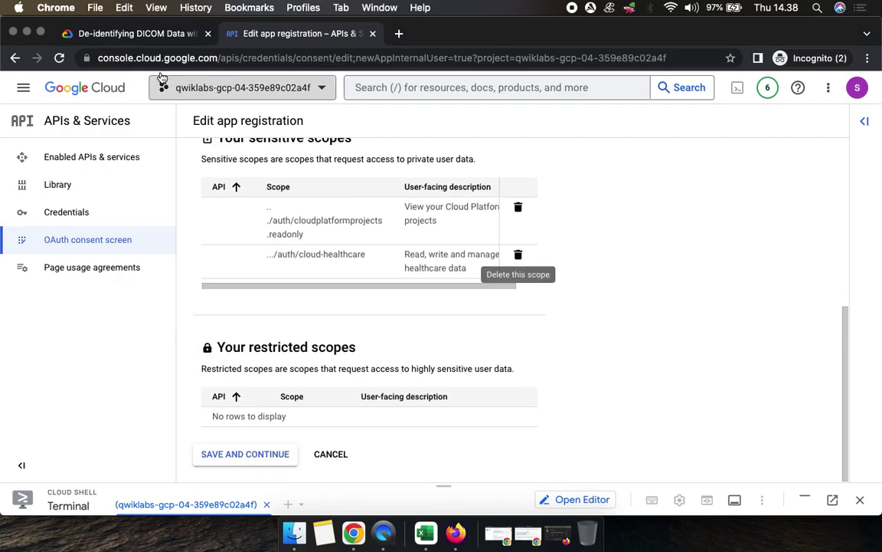
left_click(109, 34)
left_click(301, 35)
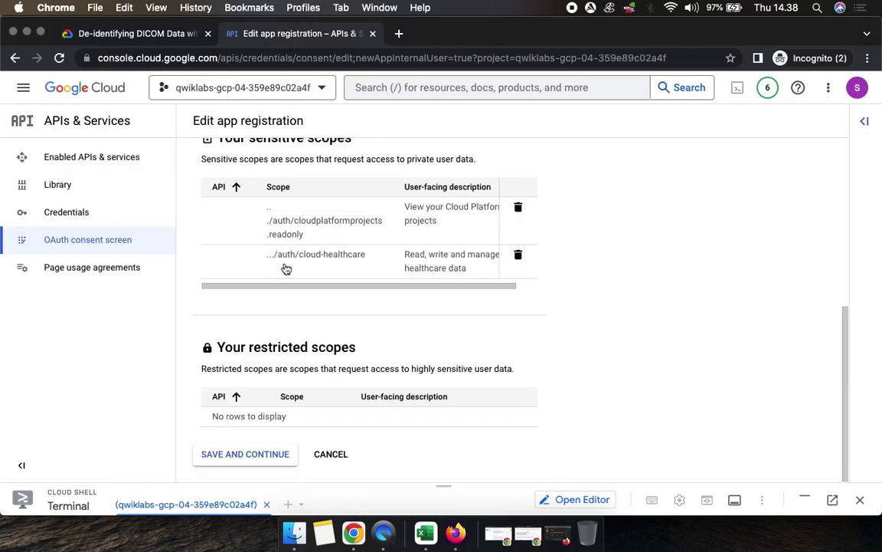
left_click(238, 455)
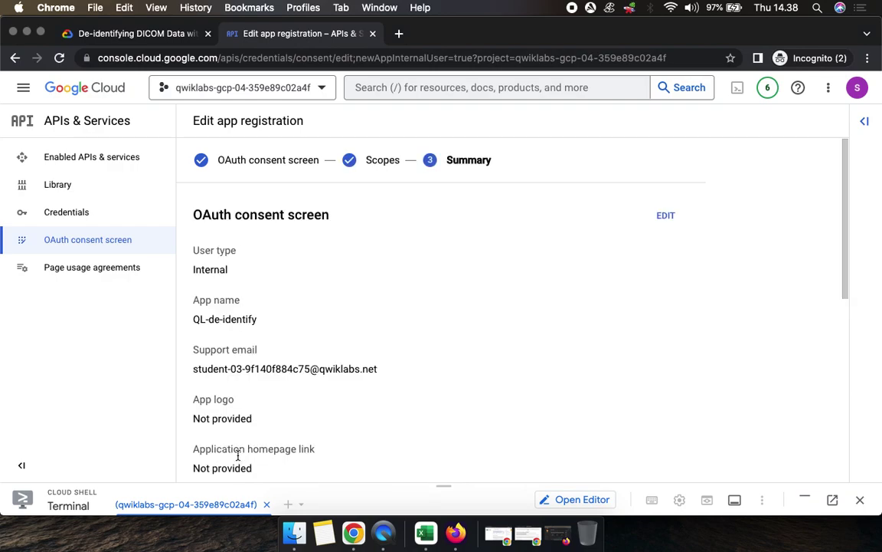
- Review the app registration summary and return to the OAuth consent screen dashboard
left_click(126, 34)
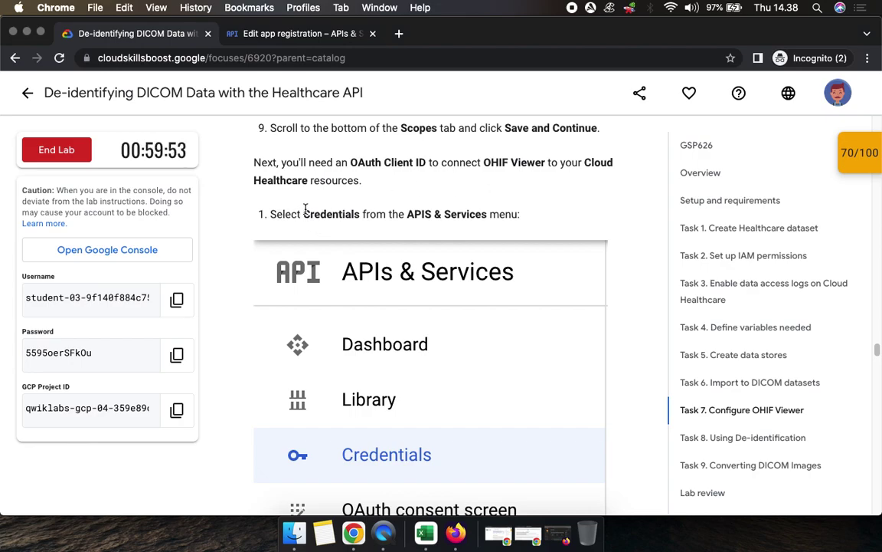
left_click(290, 36)
scroll(540, 315, "down", 5)
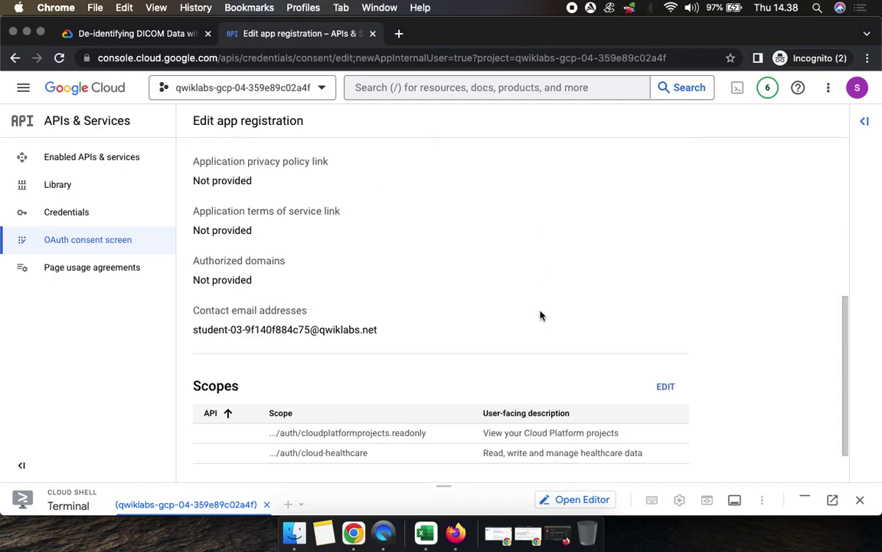
left_click(264, 452)
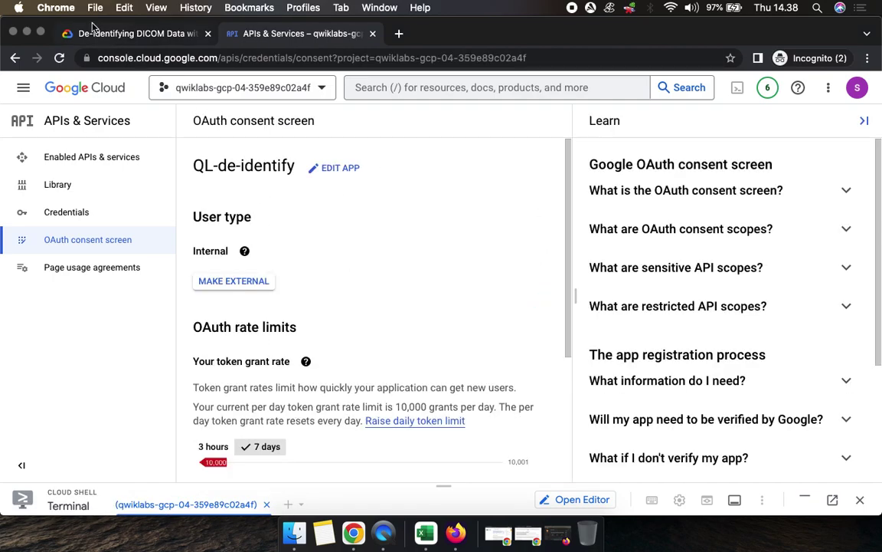
- Read step 1 of the OAuth Client ID instructions in the lab guide and open the Credentials page of APIs & Services
left_click(88, 33)
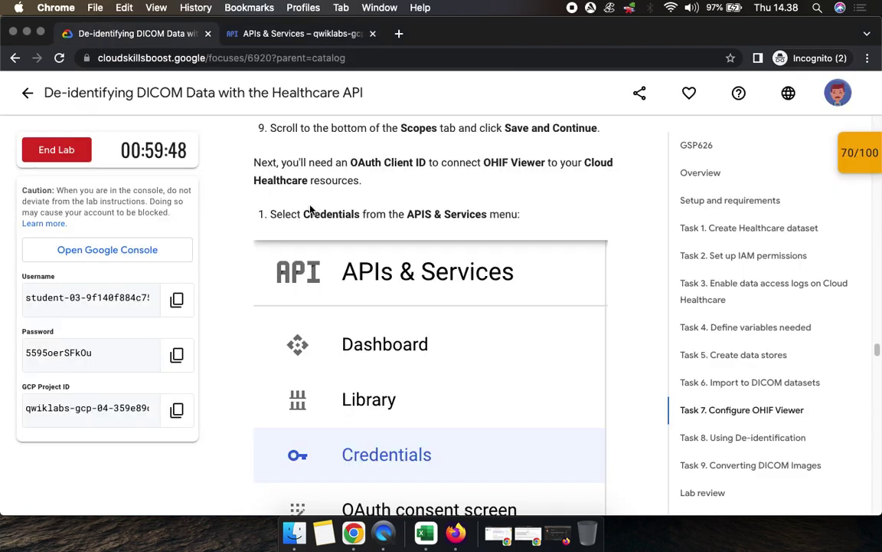
left_click_drag(300, 215, 520, 222)
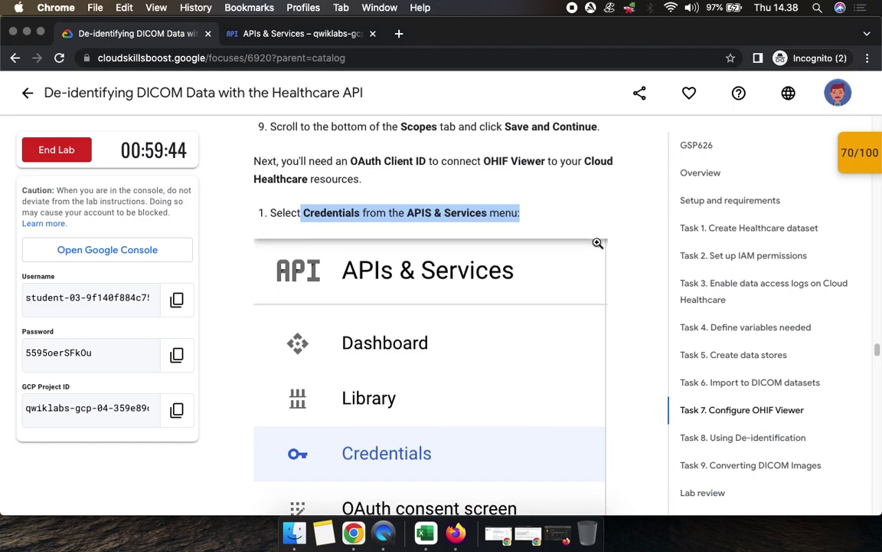
scroll(600, 253, "down", 3)
left_click(314, 35)
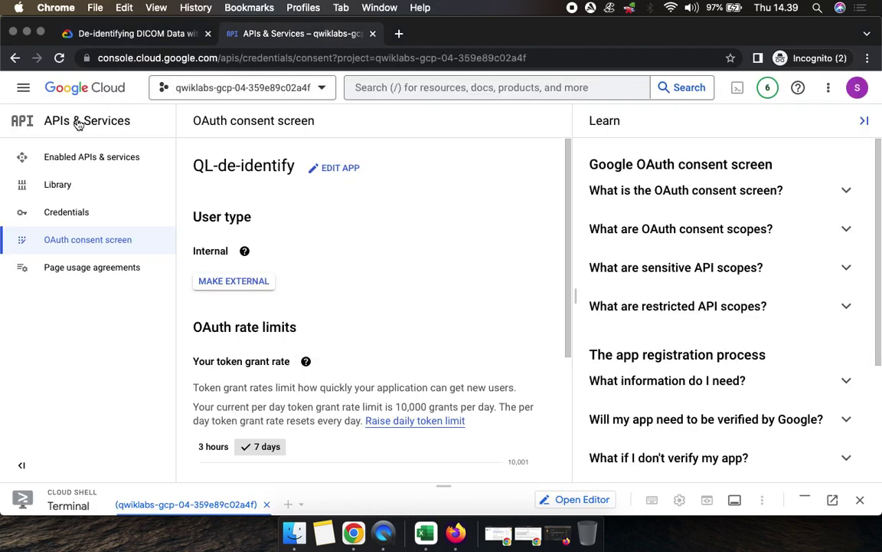
left_click(60, 220)
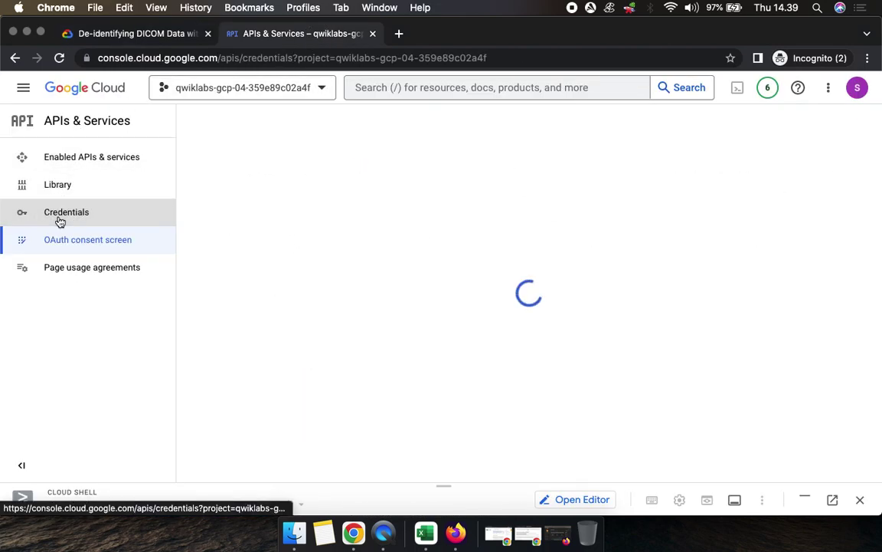
- Following step 2 of the lab guide, start creating an OAuth client ID credential
left_click(112, 35)
scroll(483, 299, "down", 10)
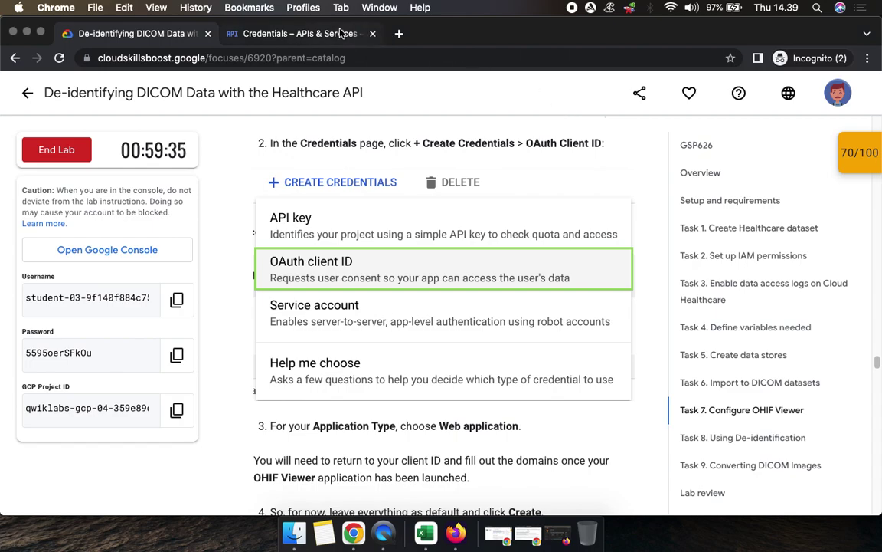
left_click(294, 33)
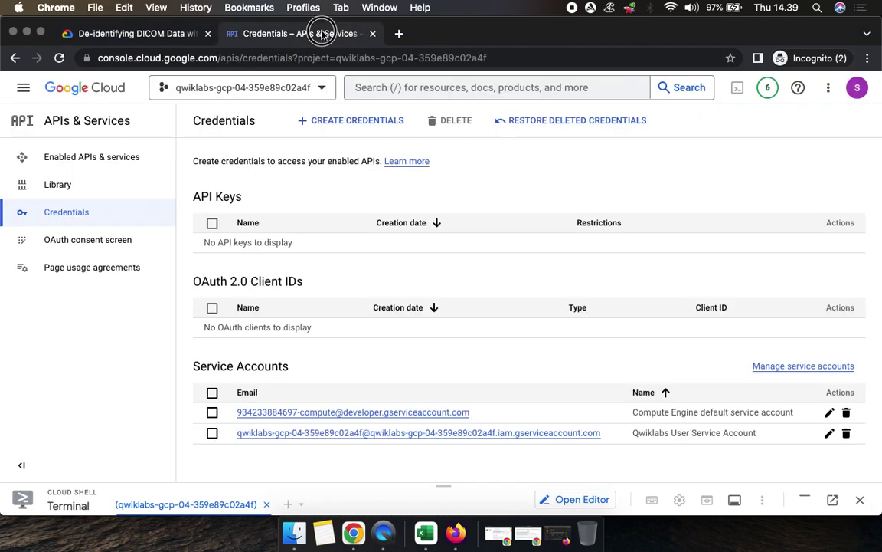
left_click(342, 122)
left_click(339, 189)
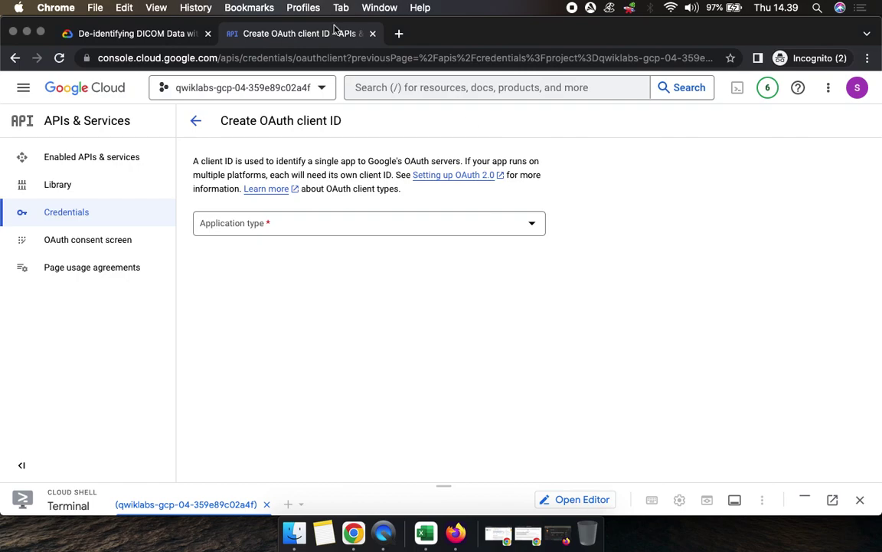
- Following step 3 of the lab guide, set the new OAuth client's application type to Web application
left_click(149, 35)
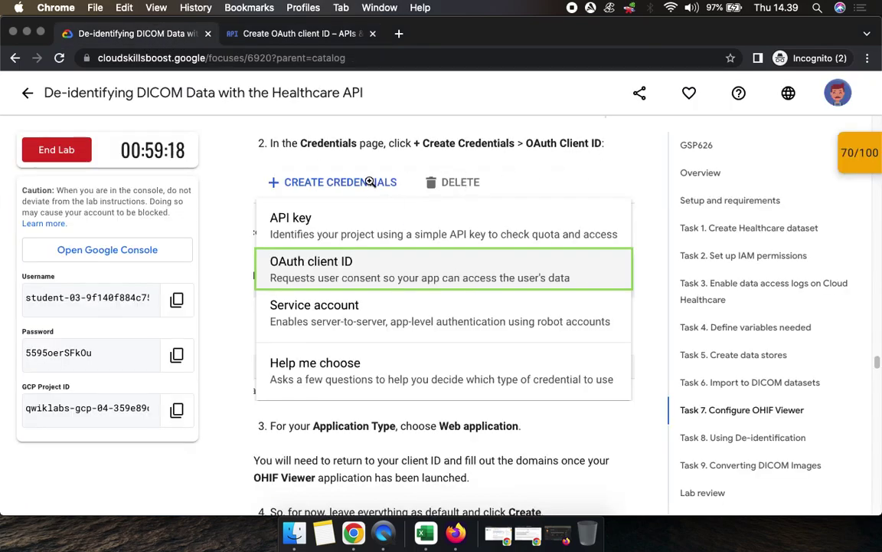
scroll(473, 420, "down", 5)
scroll(475, 424, "down", 3)
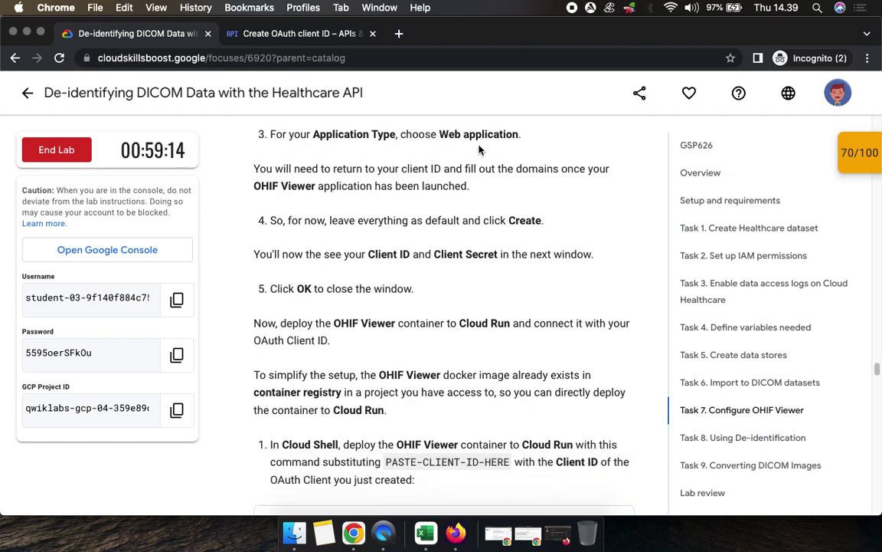
left_click(260, 34)
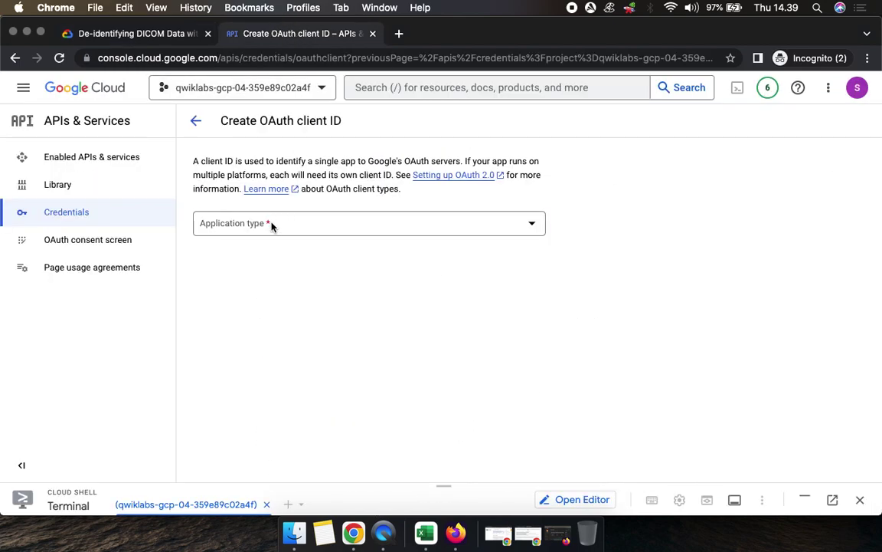
left_click(270, 223)
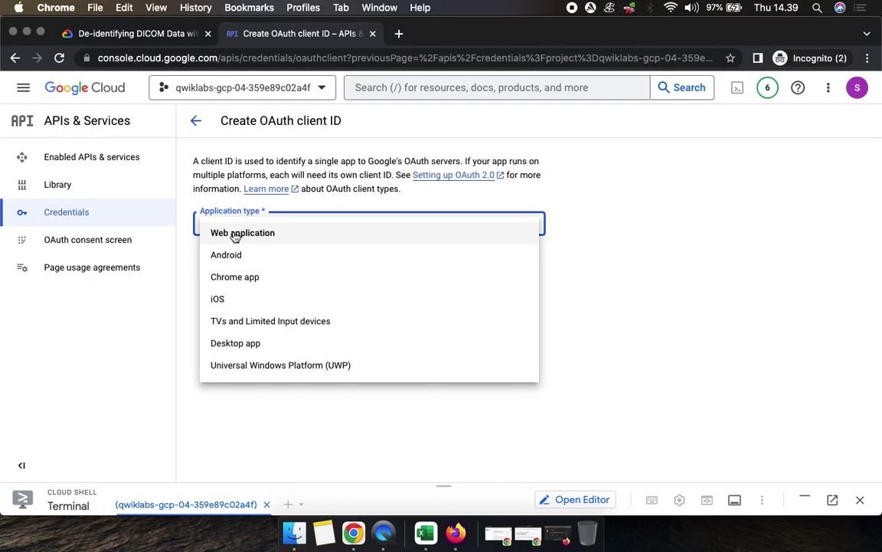
left_click(234, 235)
- Following step 4 of the lab guide, create the OAuth client with all other settings left at their defaults
left_click(153, 33)
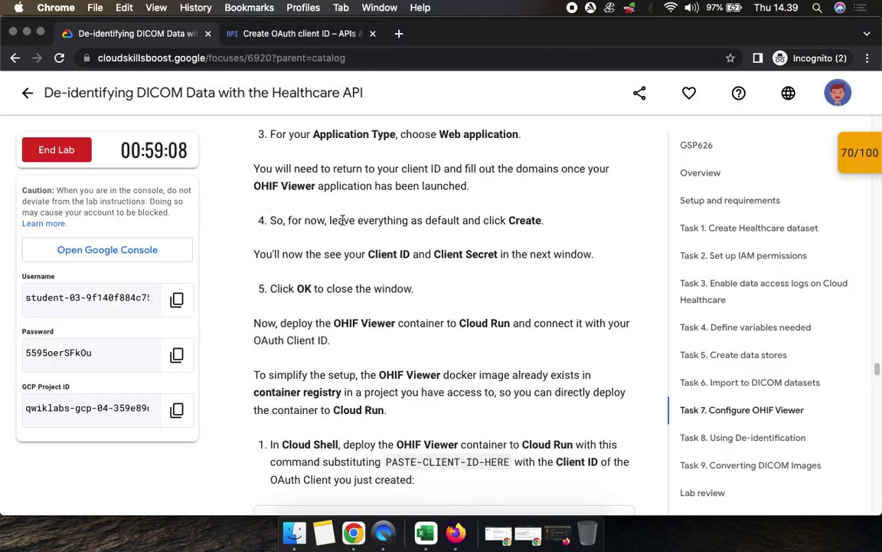
double_click(524, 220)
left_click(310, 32)
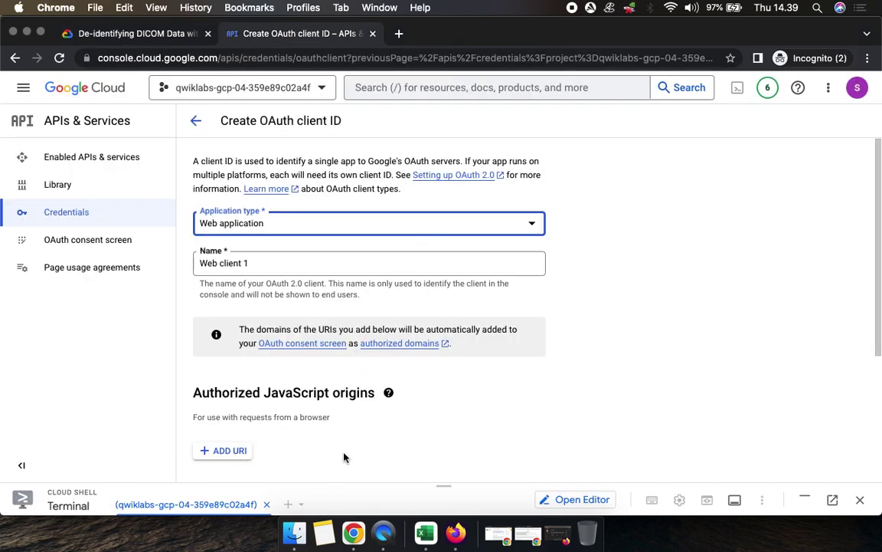
scroll(337, 429, "down", 5)
left_click(205, 455)
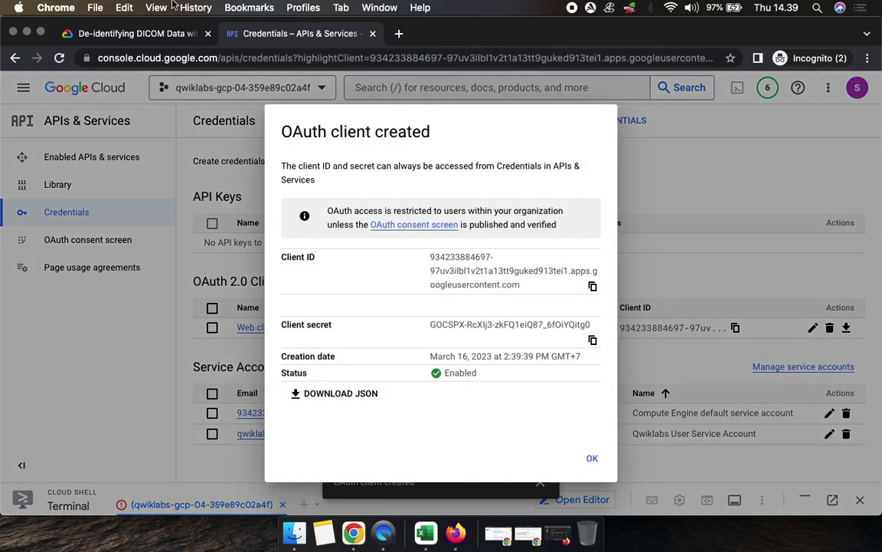
- Read step 5 of the lab guide and dismiss the dialog showing the new OAuth client's ID and secret
left_click(134, 34)
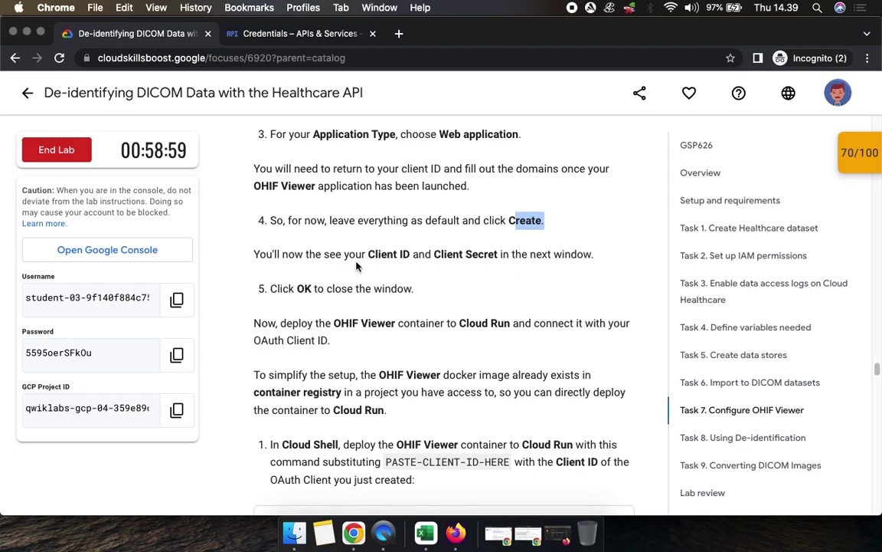
left_click(292, 289)
triple_click(293, 290)
left_click(301, 33)
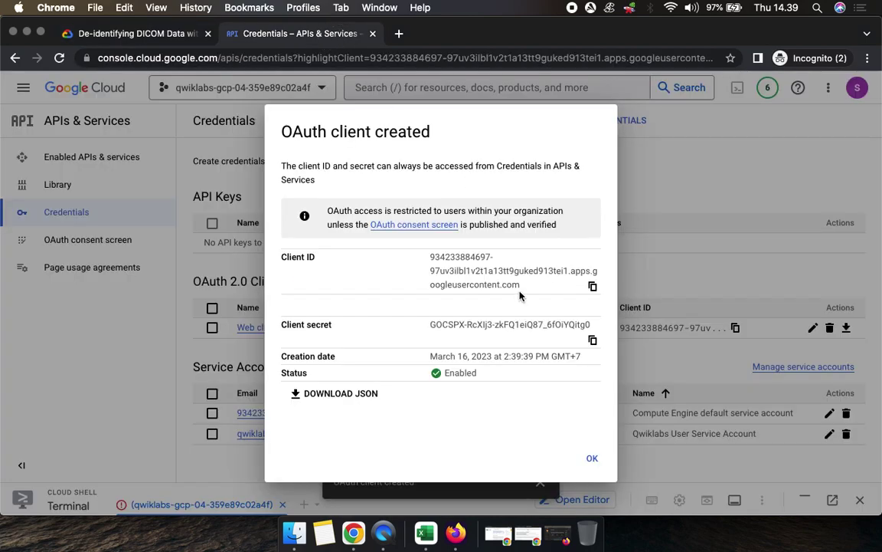
left_click(592, 459)
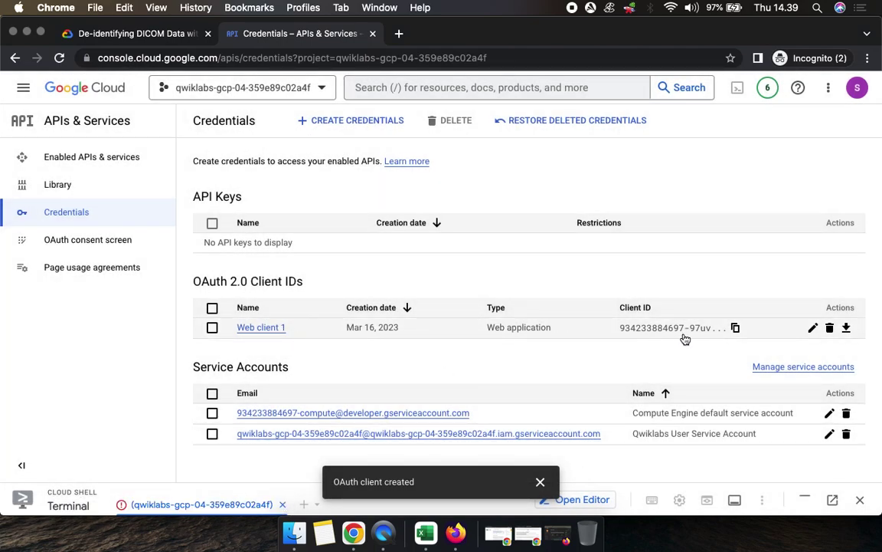
- Copy the gcloud run deploy command for the OHIF Viewer container from the lab guide
left_click(161, 36)
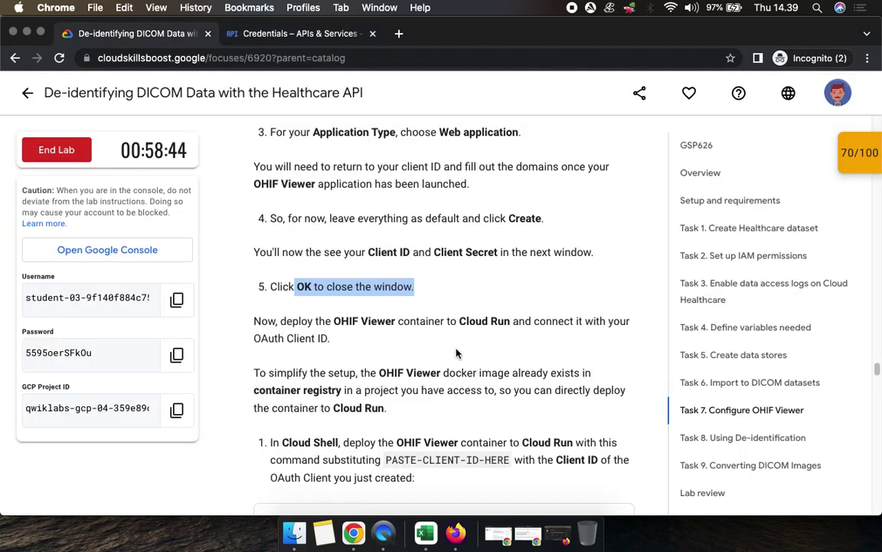
scroll(420, 321, "down", 5)
scroll(459, 354, "down", 1)
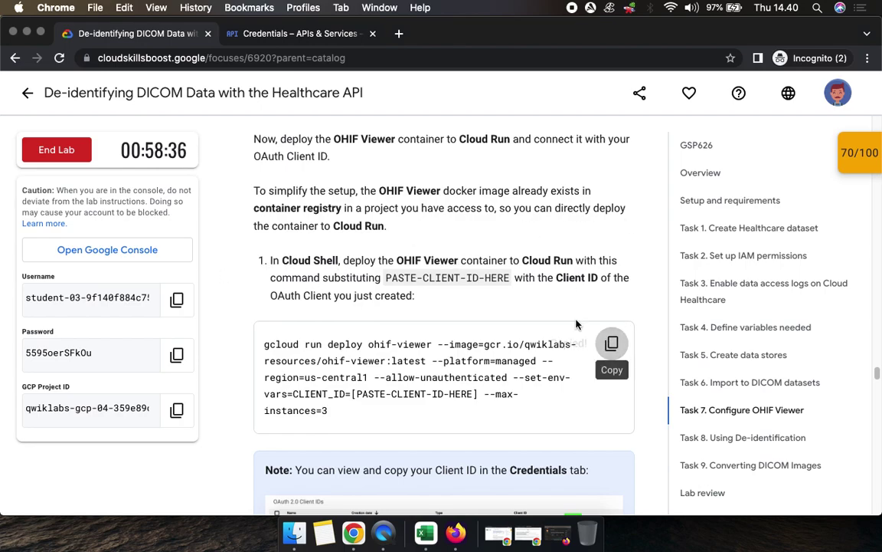
left_click(612, 343)
- In the Cloud console, dismiss the client creation notification, restore the Cloud Shell terminal and reconnect its session
left_click(292, 34)
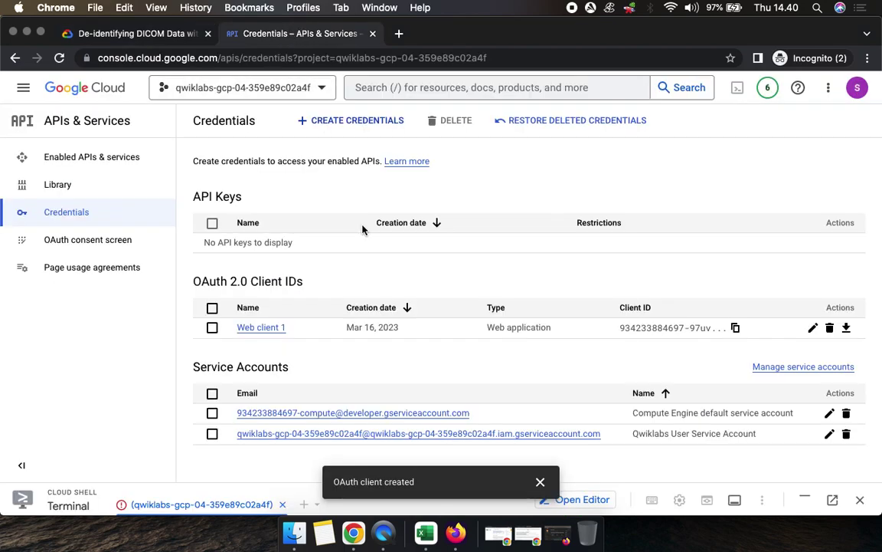
left_click(538, 481)
left_click(426, 499)
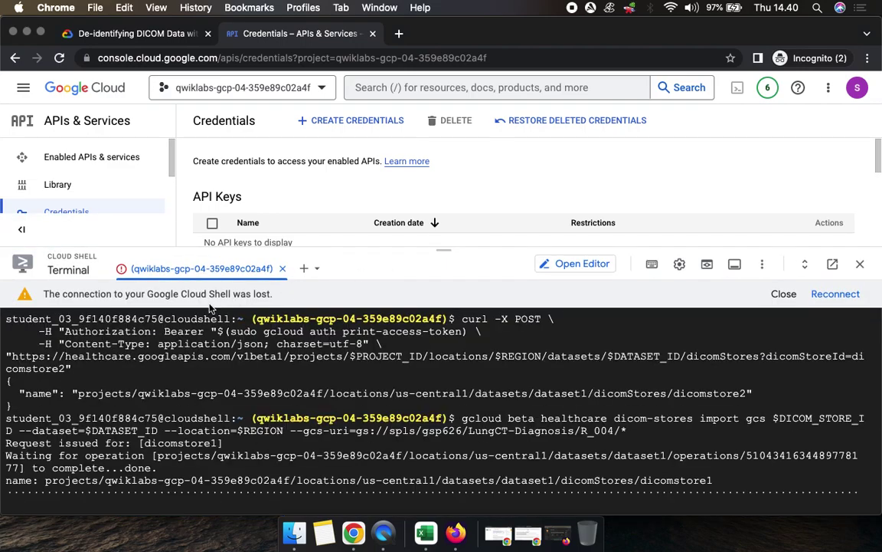
left_click(834, 294)
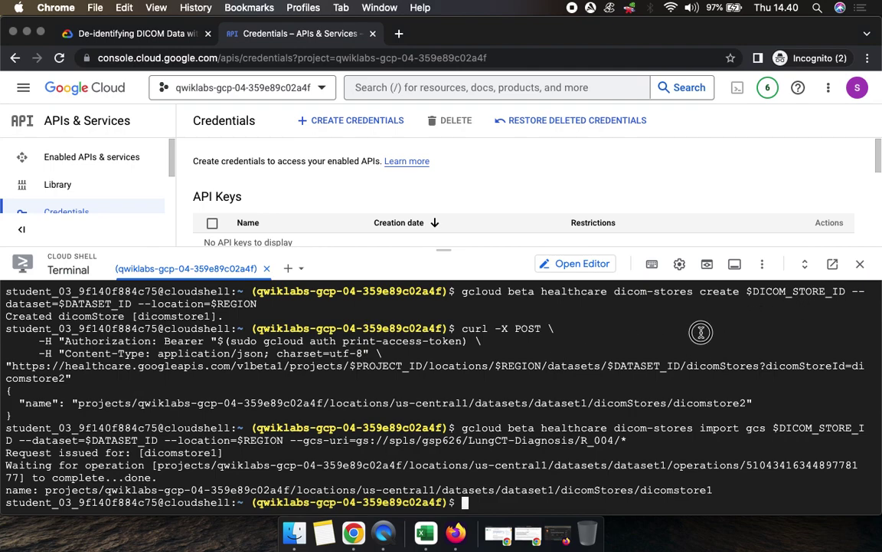
- Run the copied ohif-viewer deploy command with its [PASTE-CLIENT-ID-HERE] placeholder, answering y to enable the run.googleapis.com API
key("super+v")
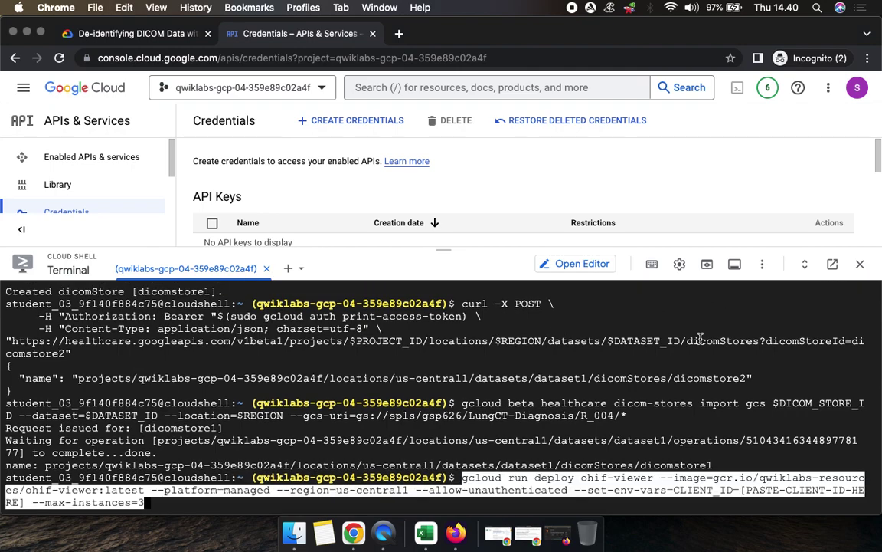
key("Return")
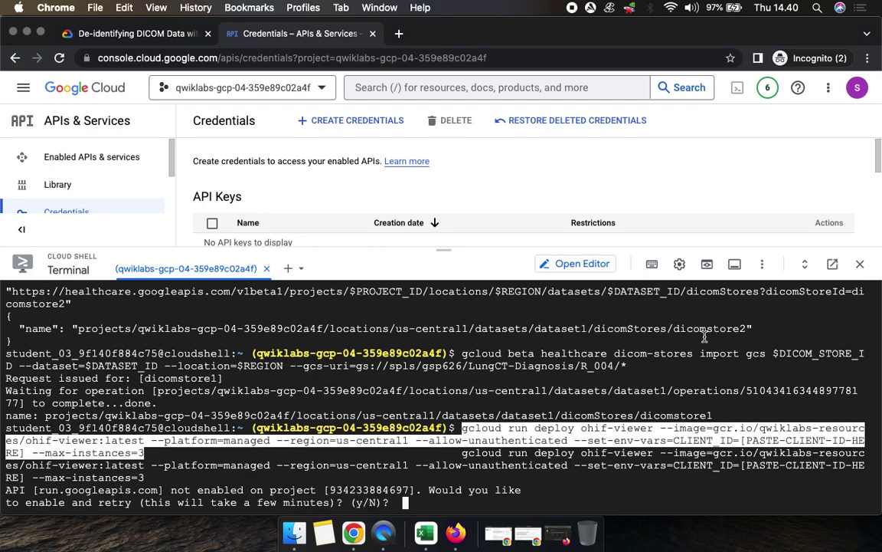
type("y")
key("Return")
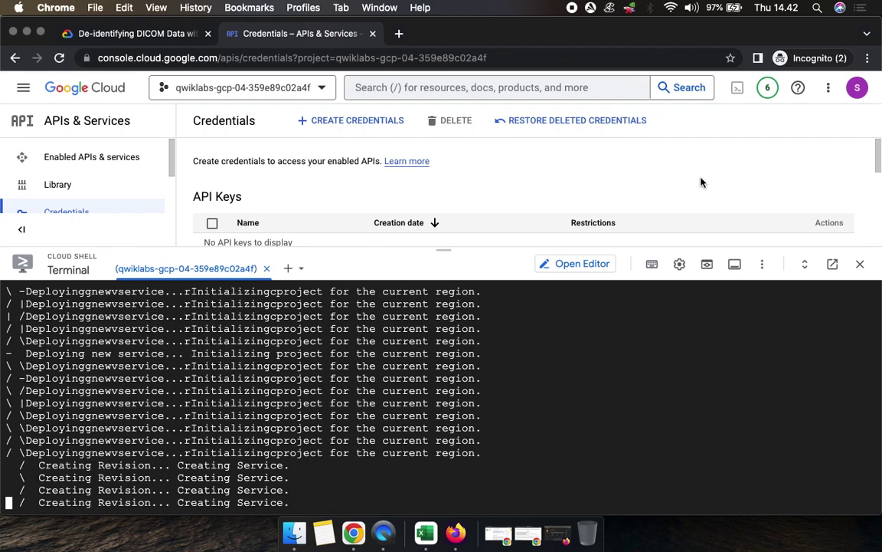
left_click(136, 38)
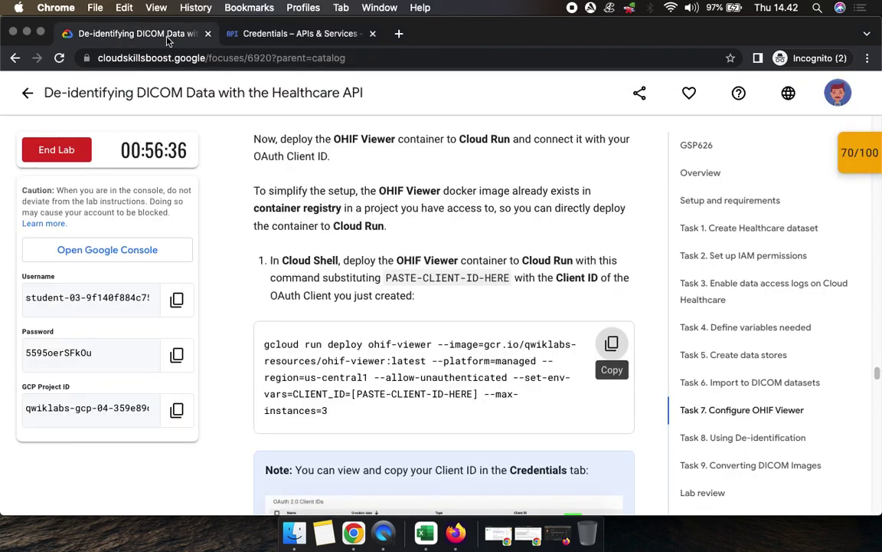
left_click(292, 35)
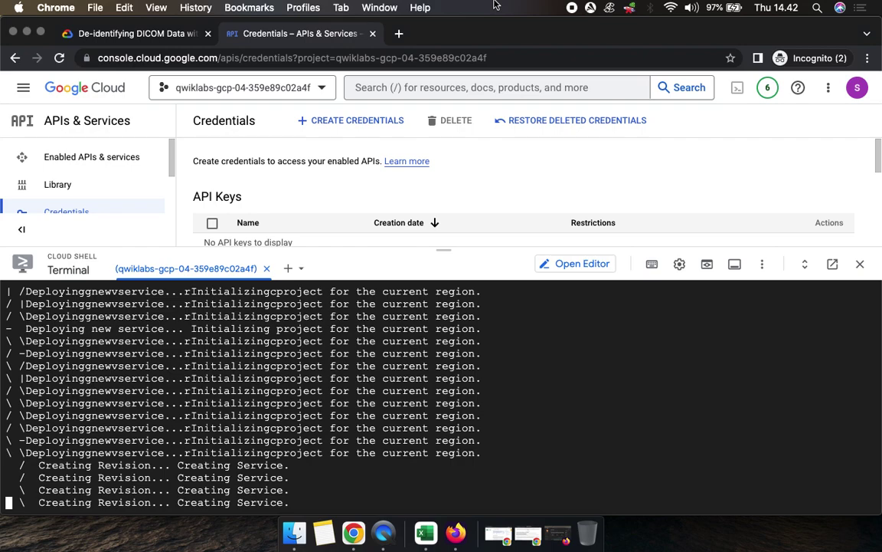
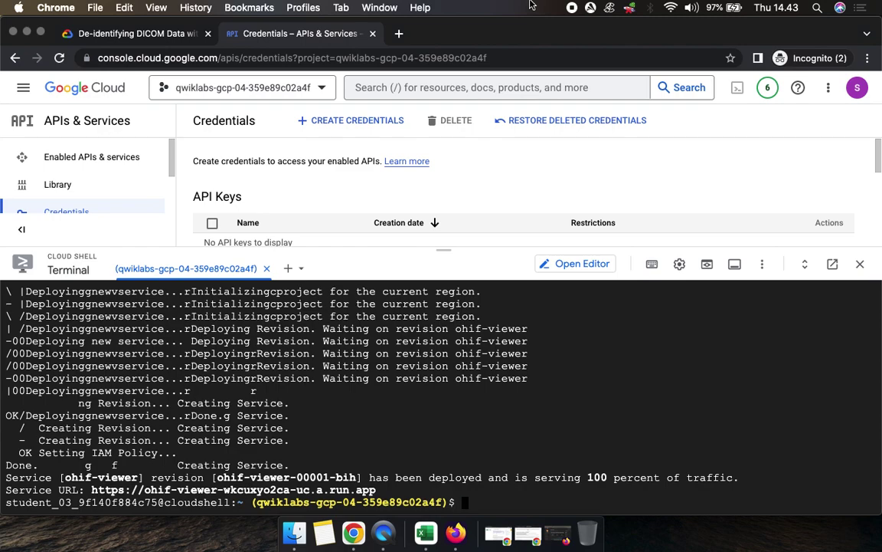
- Read the lab guide's steps 2 to 5 on the Service URL and editing the Client ID, and return to the console
left_click(127, 30)
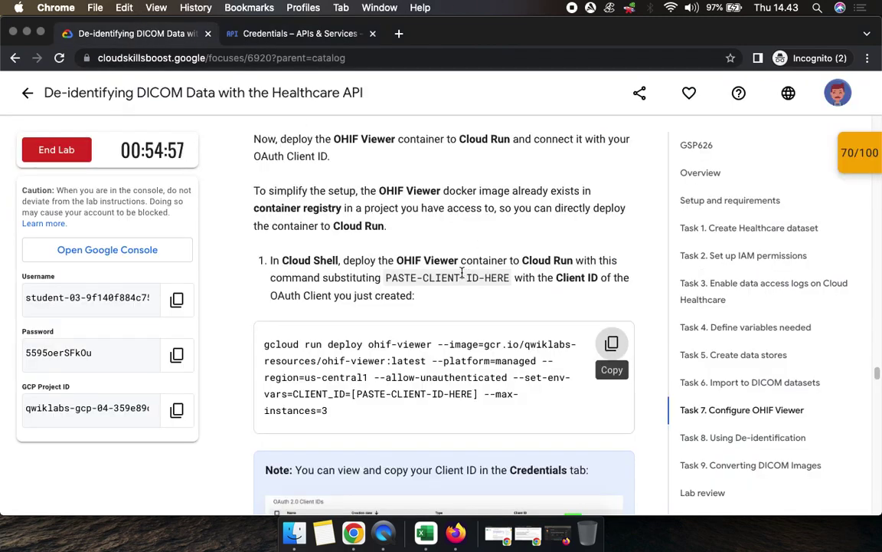
scroll(465, 275, "down", 5)
scroll(429, 331, "down", 4)
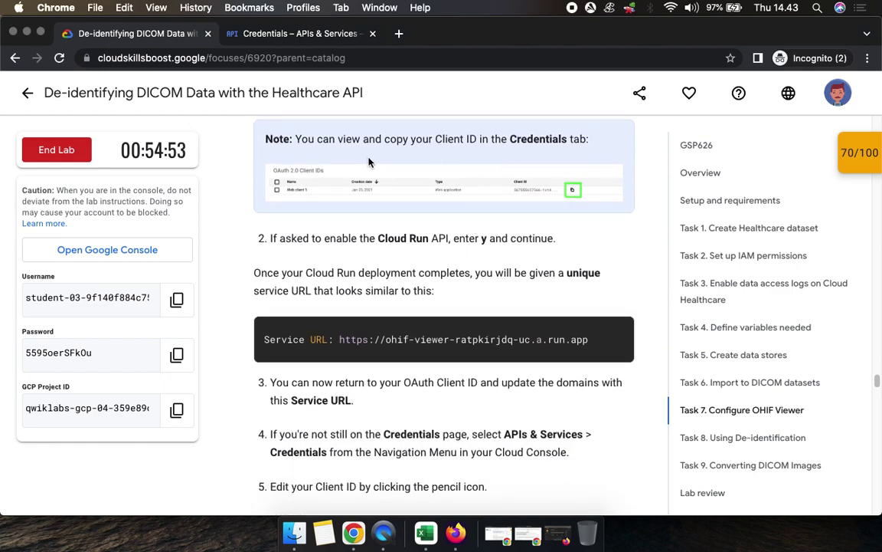
left_click(264, 31)
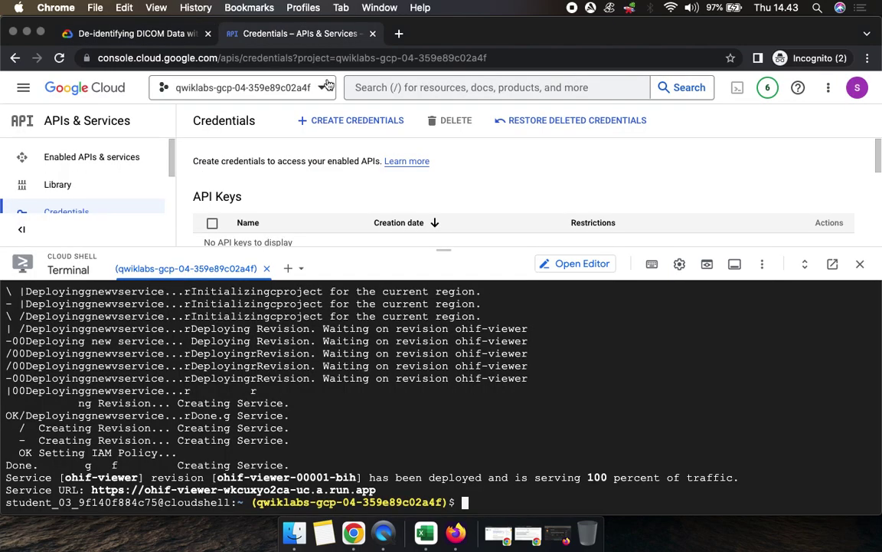
- Shrink the Cloud Shell terminal to make room for the OAuth 2.0 Client IDs table and reselect the Credentials page
left_click_drag(444, 249, 437, 404)
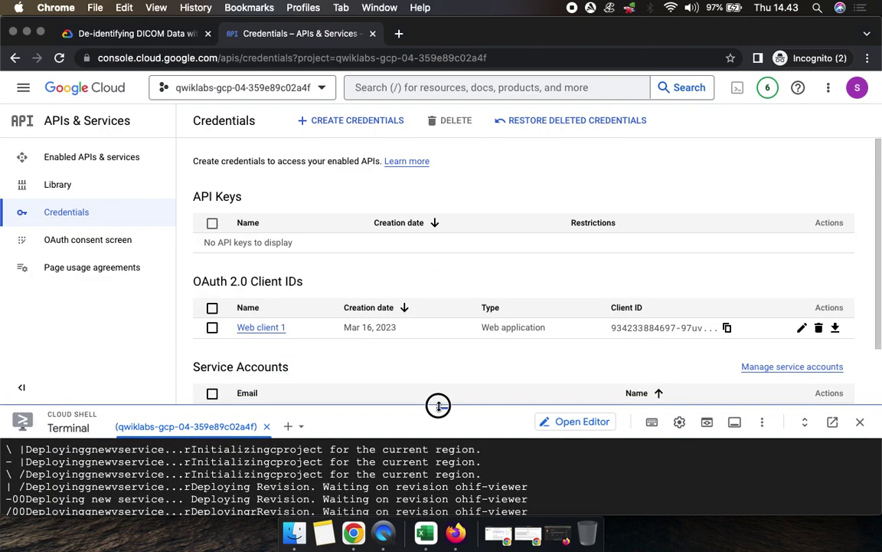
scroll(464, 280, "down", 2)
scroll(464, 280, "up", 2)
scroll(464, 281, "down", 2)
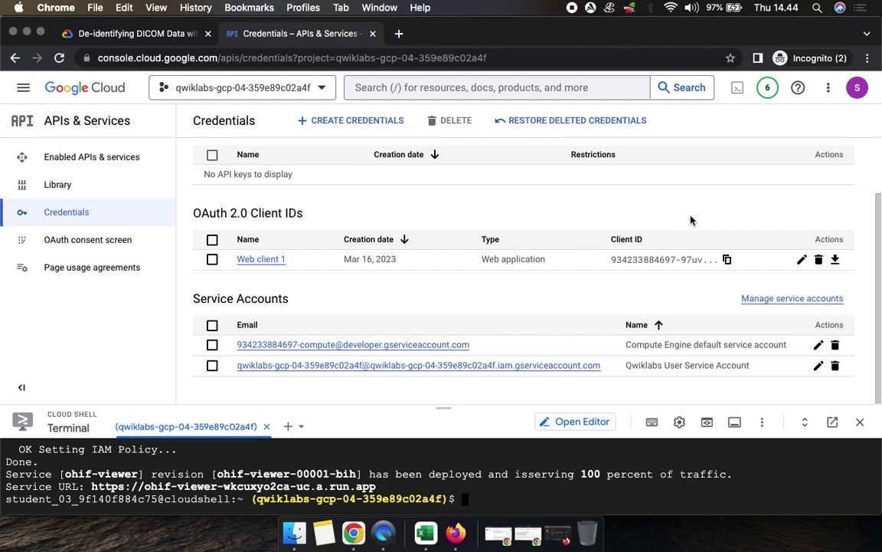
scroll(647, 222, "up", 2)
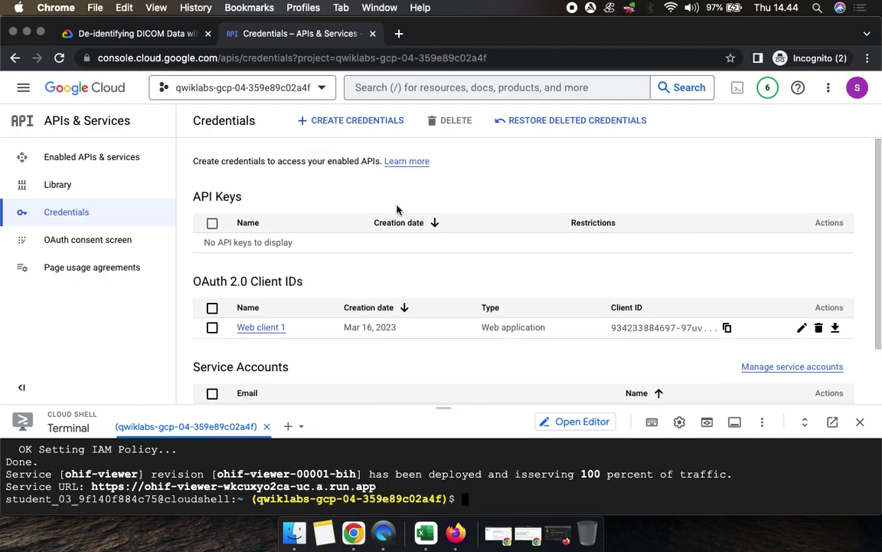
left_click(92, 209)
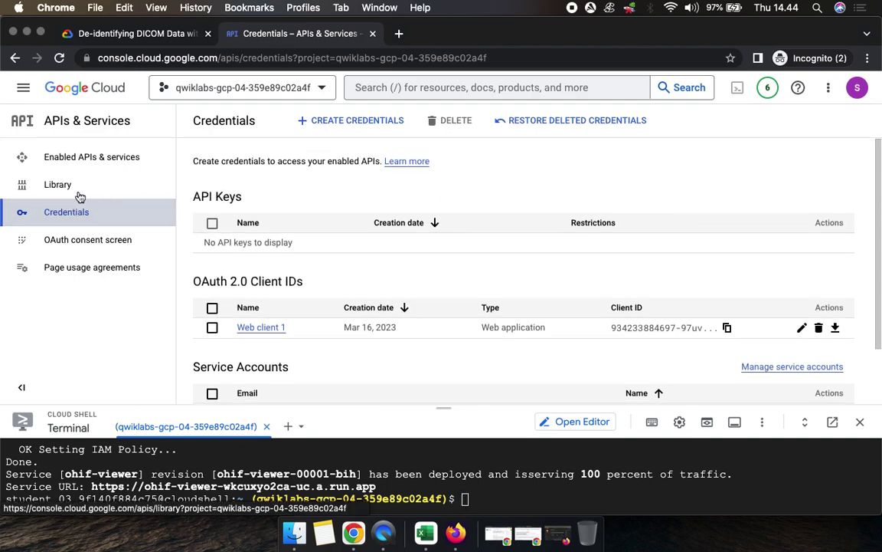
- Look at the API Library, return to the Credentials page and examine the project's OAuth client IDs and service accounts
left_click(57, 185)
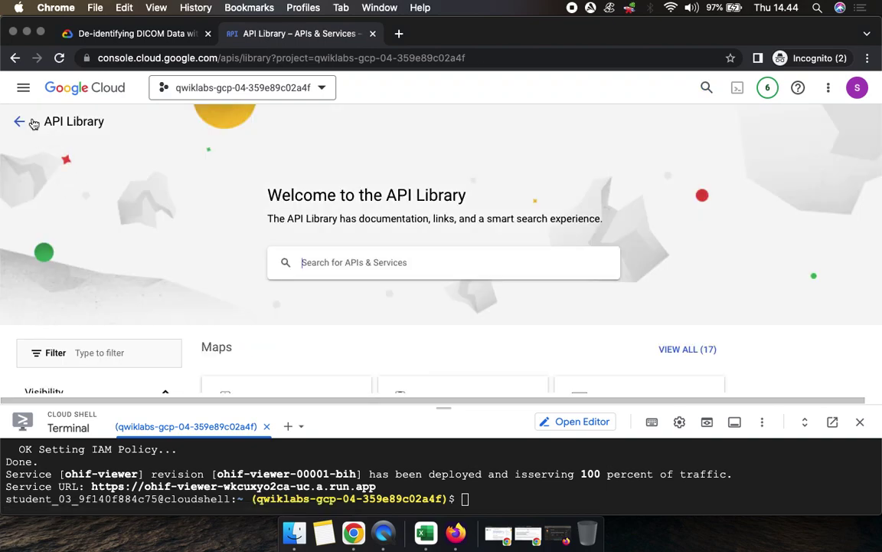
left_click(19, 121)
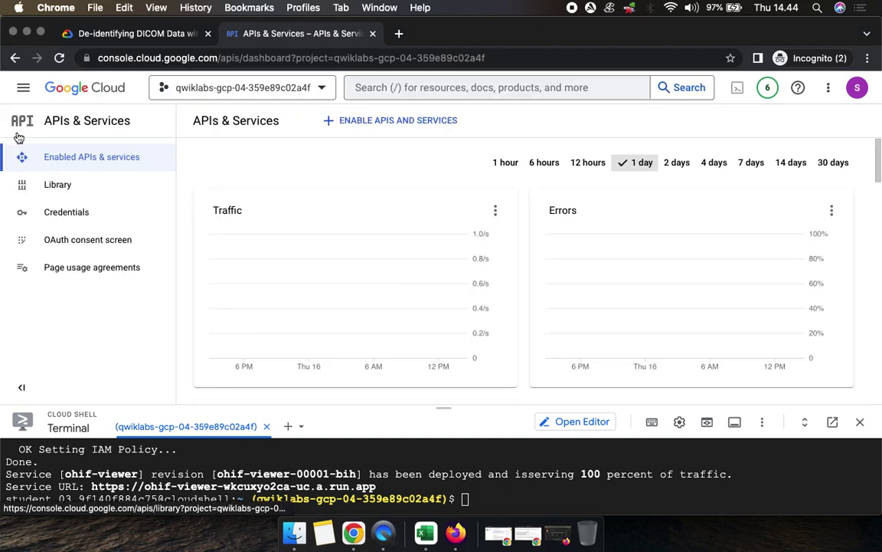
left_click(69, 213)
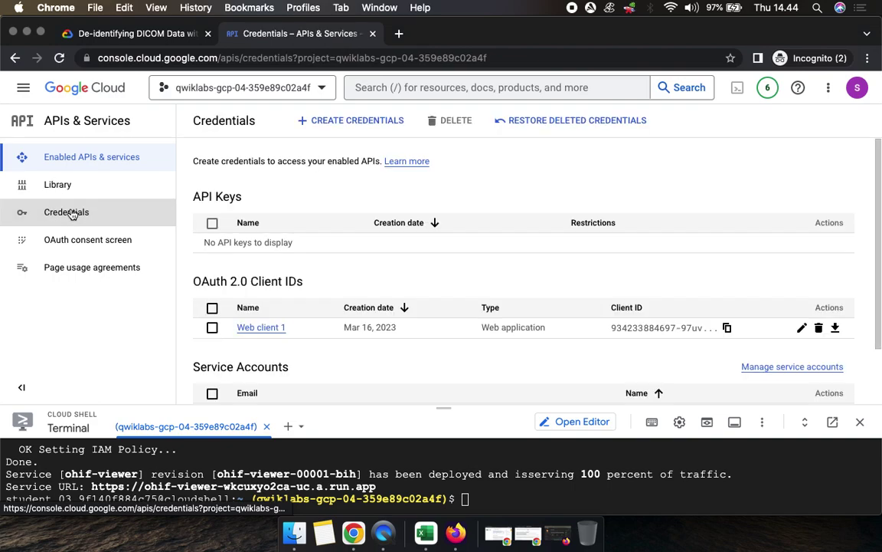
scroll(368, 329, "down", 2)
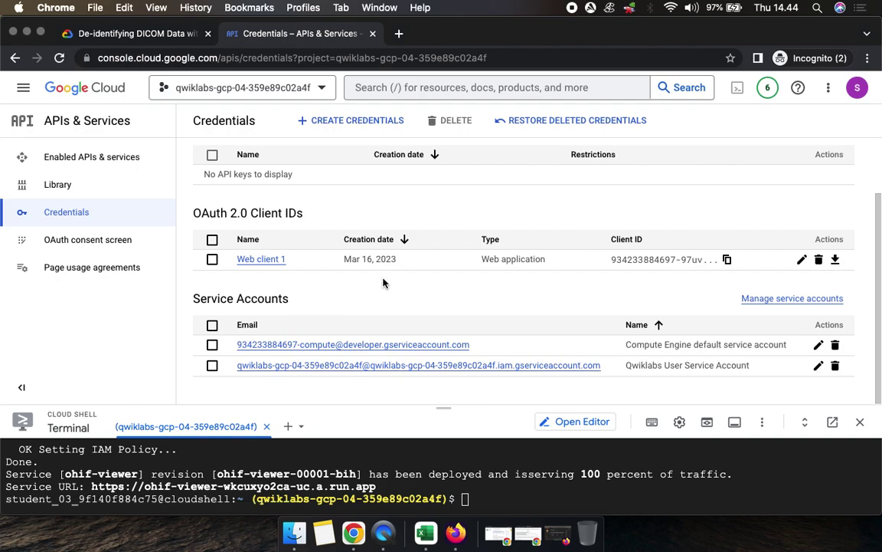
- Examine the lab instructions for deploying the OHIF Viewer container to Cloud Run, including the screenshot showing where to copy the Client ID
left_click(122, 36)
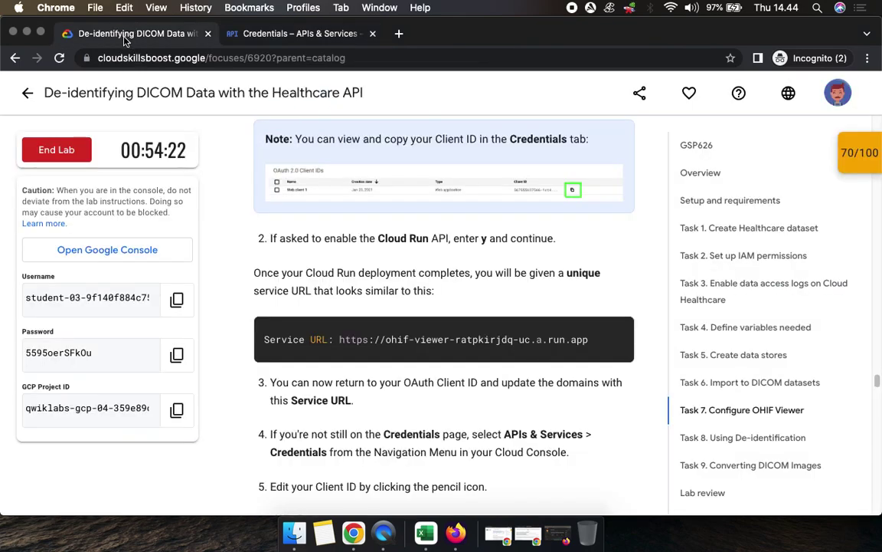
left_click(315, 178)
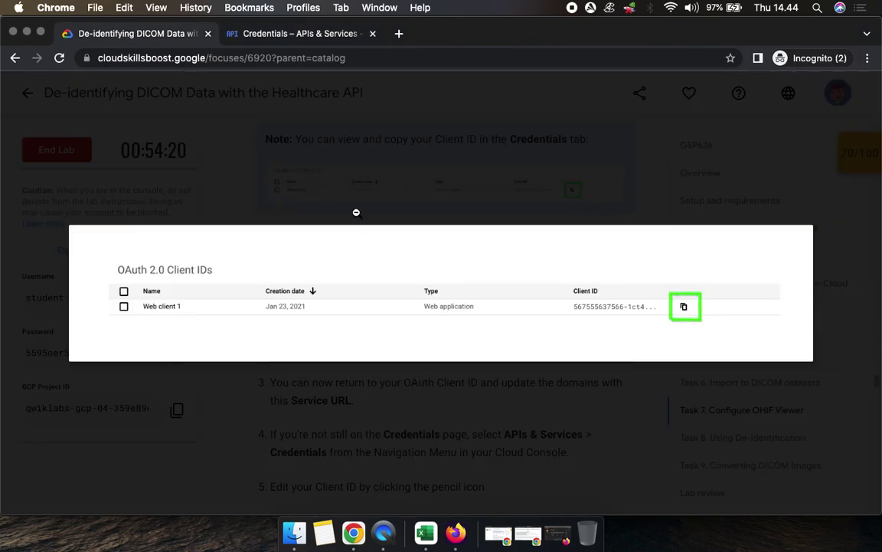
left_click(350, 190)
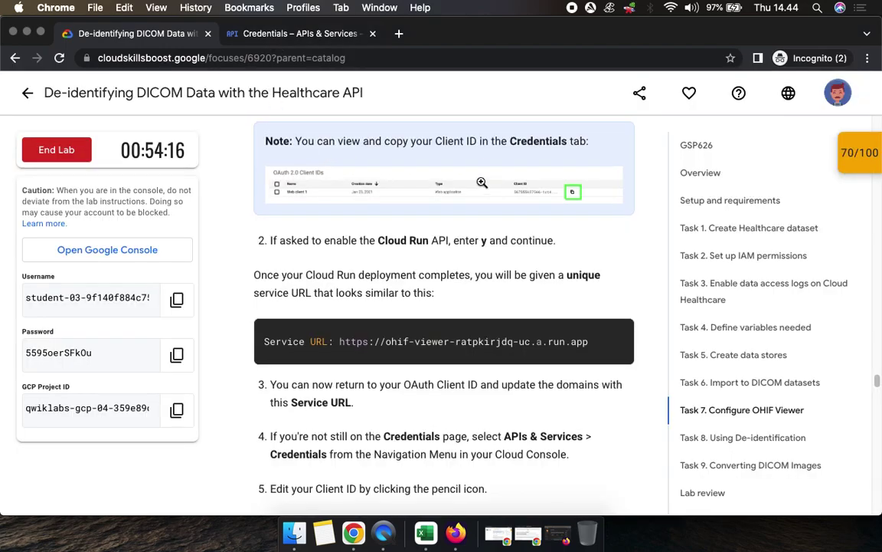
scroll(444, 176, "up", 2)
scroll(483, 224, "down", 4)
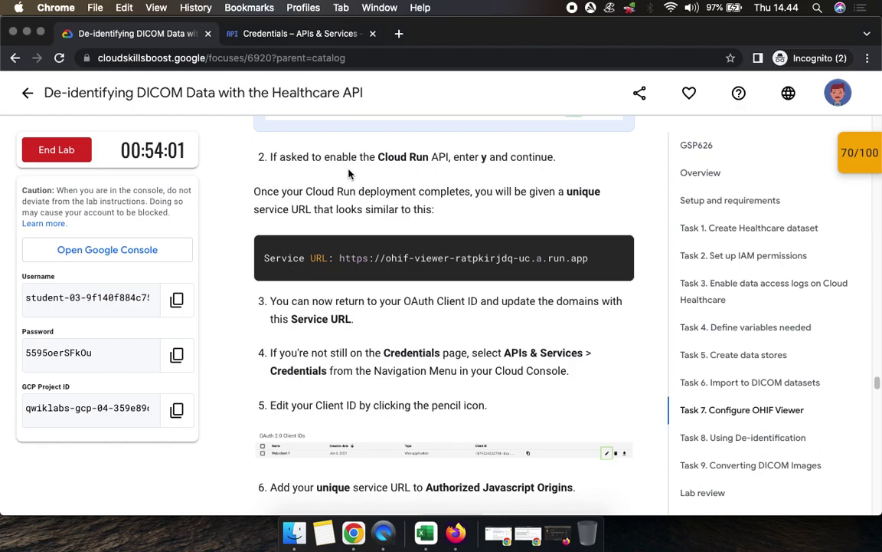
scroll(355, 174, "up", 5)
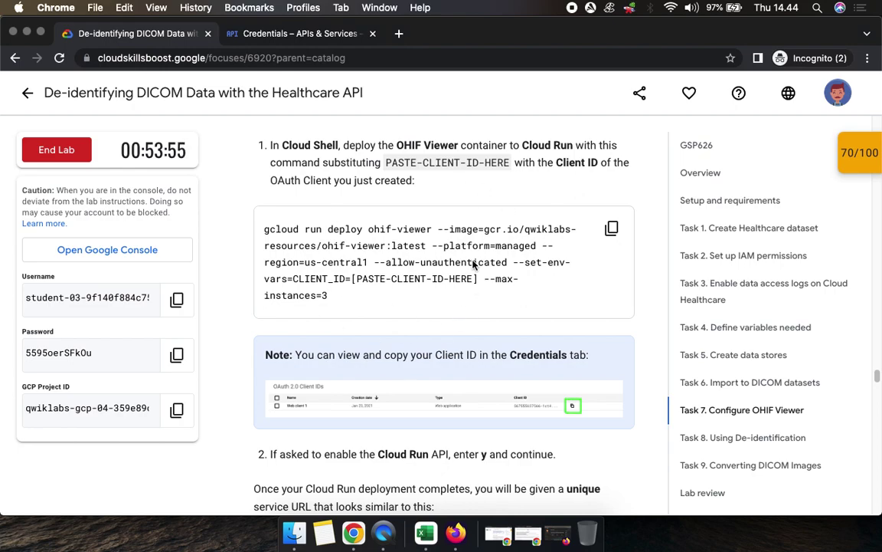
scroll(403, 297, "up", 3)
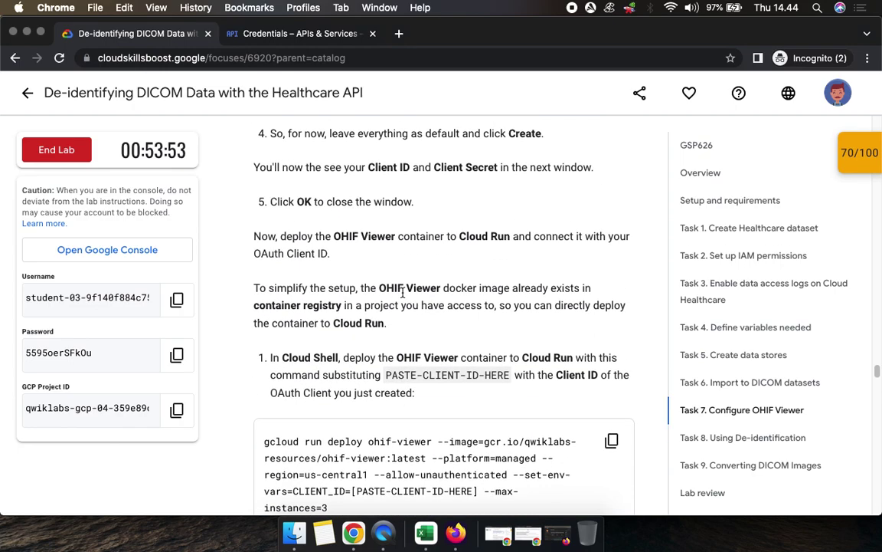
scroll(401, 291, "down", 3)
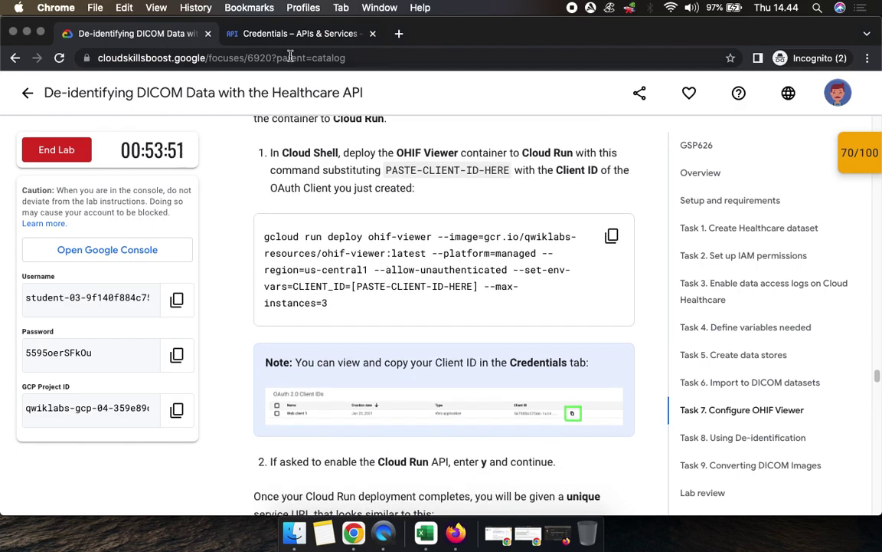
left_click(260, 33)
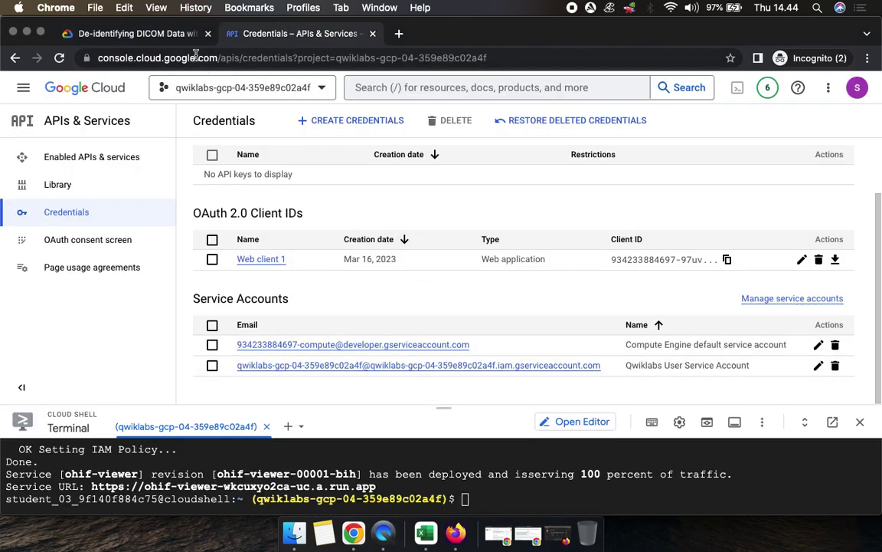
left_click(138, 34)
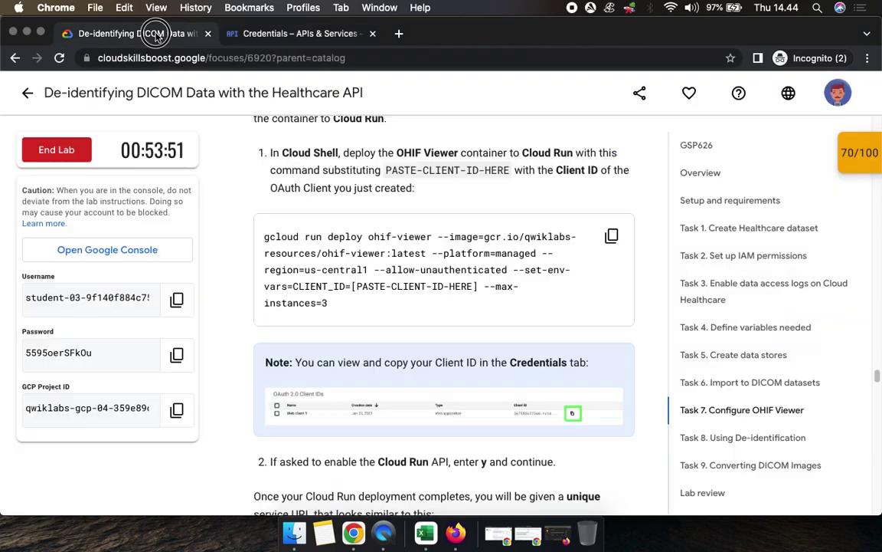
- Copy the ohif-viewer gcloud run deploy command from the lab instructions and paste it into an enlarged Cloud Shell terminal
left_click(612, 237)
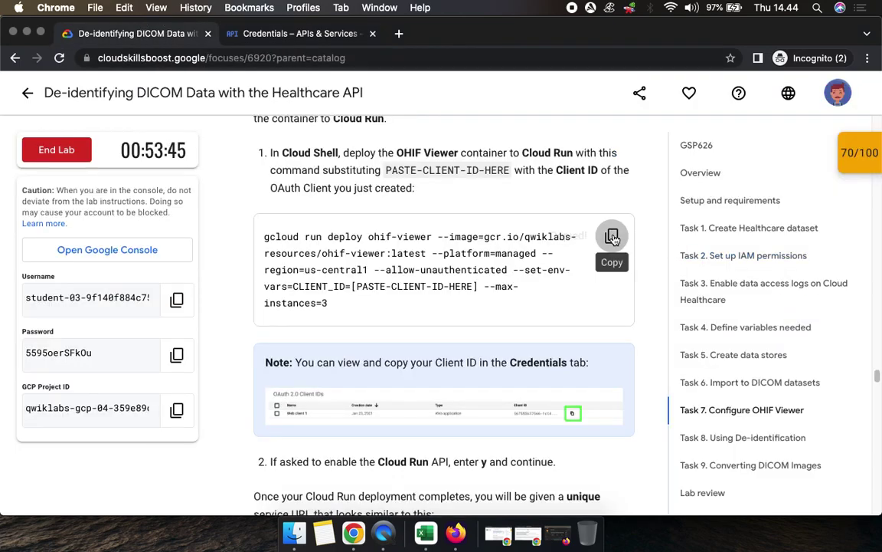
left_click(253, 34)
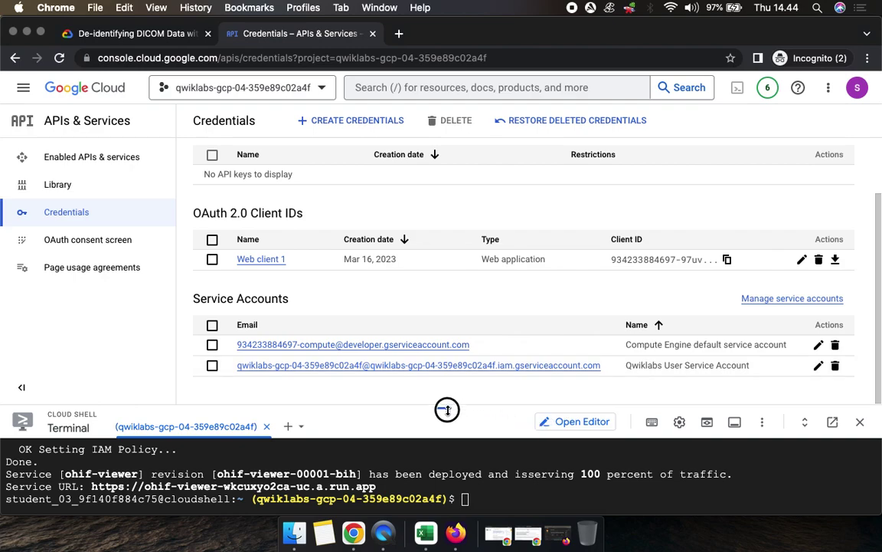
left_click_drag(447, 408, 447, 273)
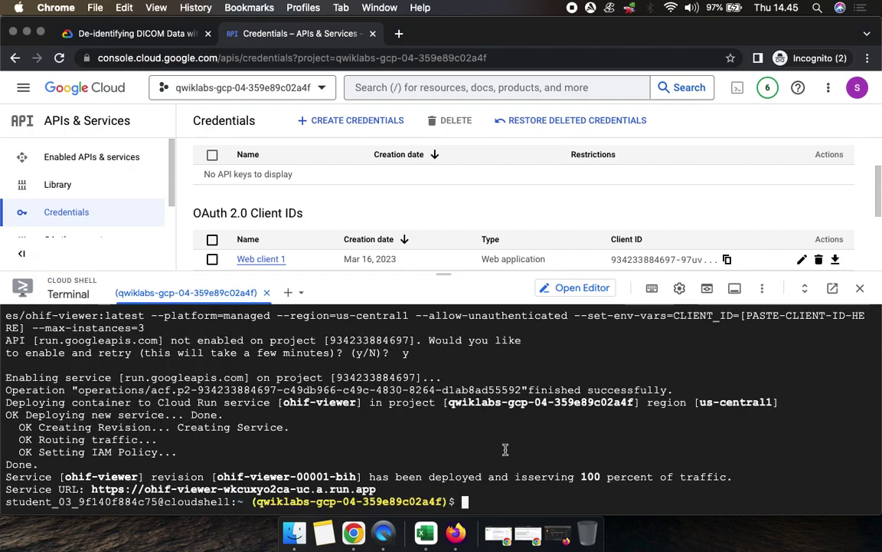
key("super+v")
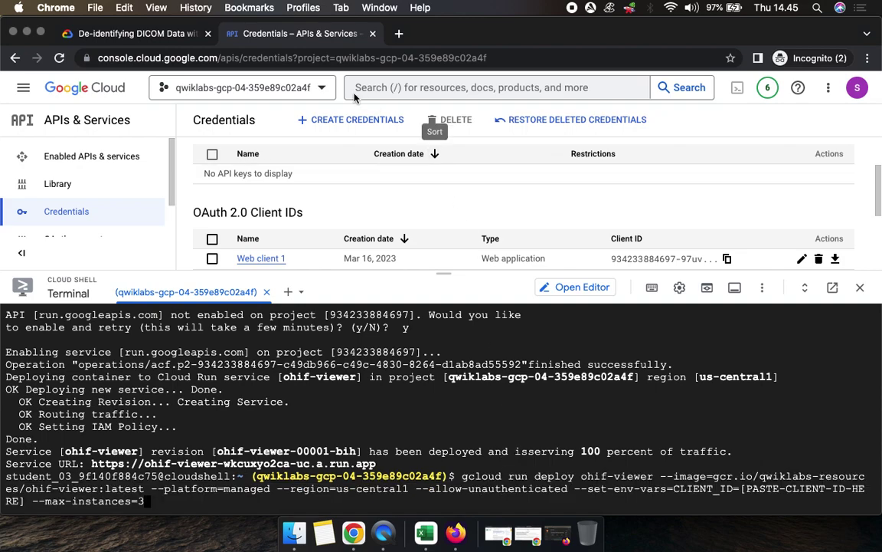
- Copy the OAuth client ID of Web client 1 from the Credentials page
left_click(146, 33)
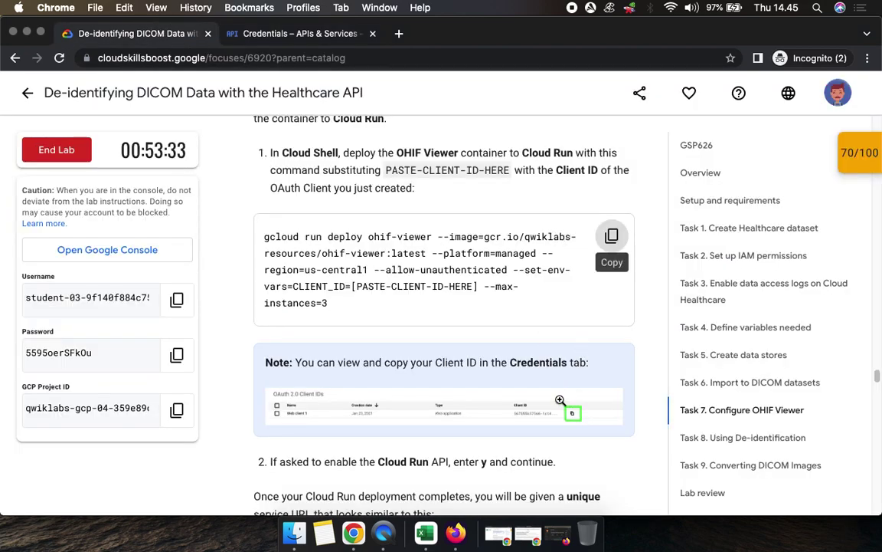
left_click(291, 33)
scroll(697, 195, "down", 2)
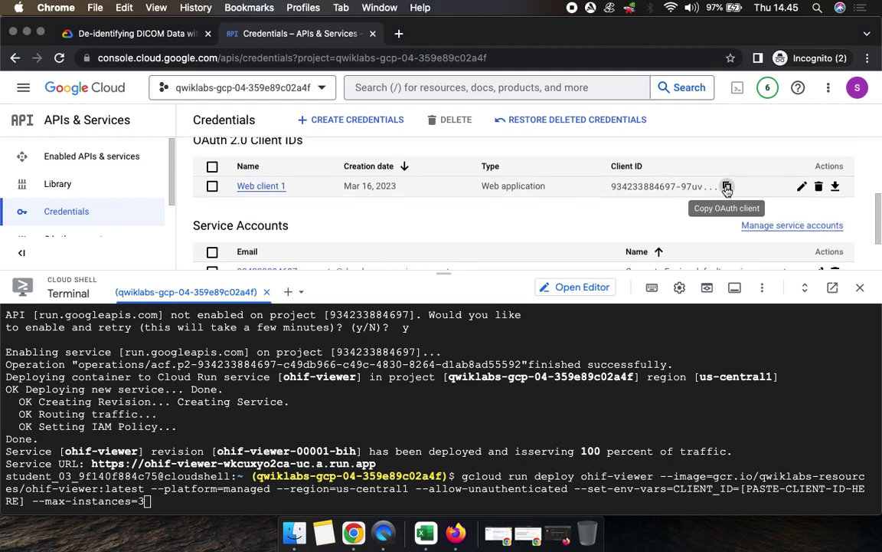
left_click(727, 187)
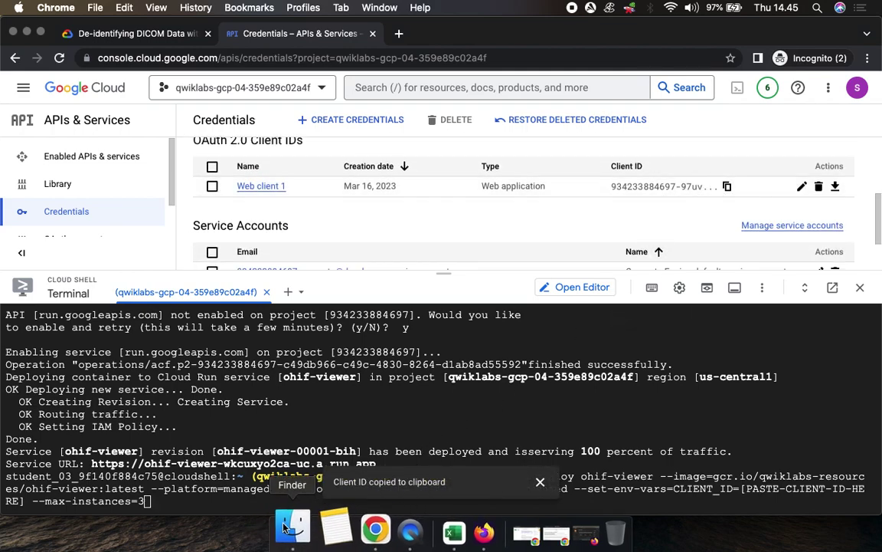
- Replace [PASTE-CLIENT-ID-HERE], brackets included, in the Cloud Shell deploy command with the copied client ID and run the command
key("Left")
key("Left")
key("Left")
key("Left")
key("Left")
key("Left")
key("Left")
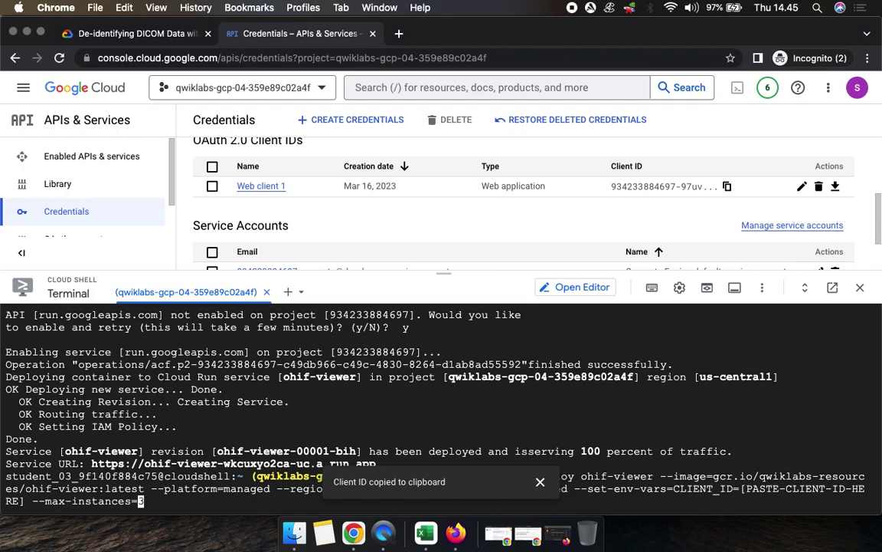
key("Left")
key("Left")
key("Left")
key("Left")
key("Left")
key("Left")
key("Left")
key("Left")
key("Left")
left_click(540, 481)
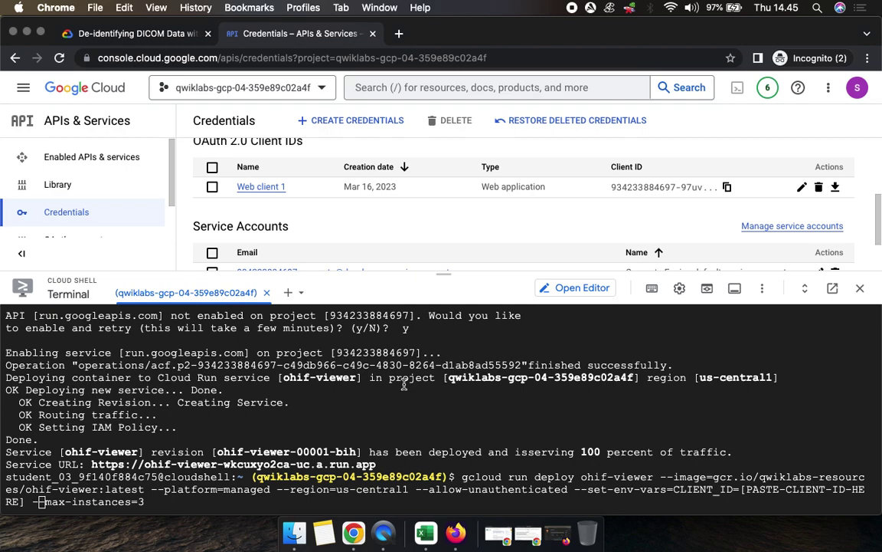
left_click(107, 34)
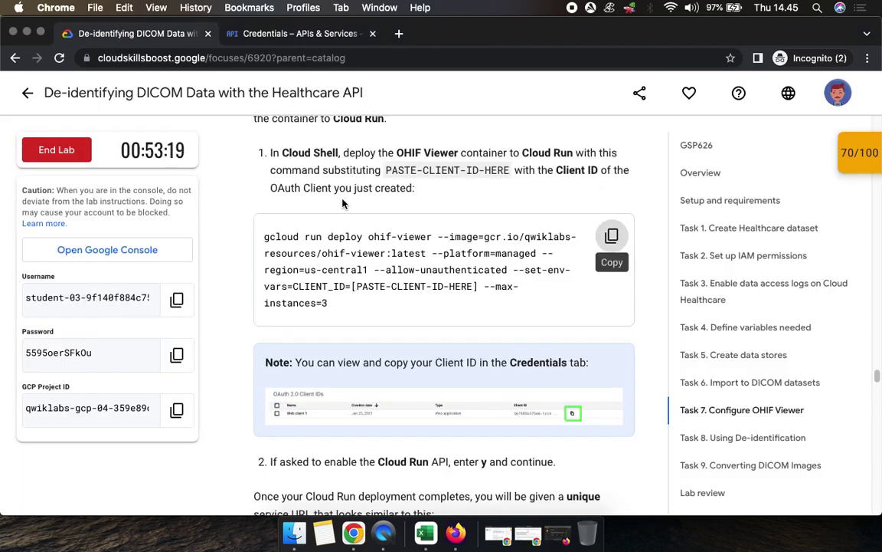
left_click(314, 37)
key("Left")
key("Left")
key("Left")
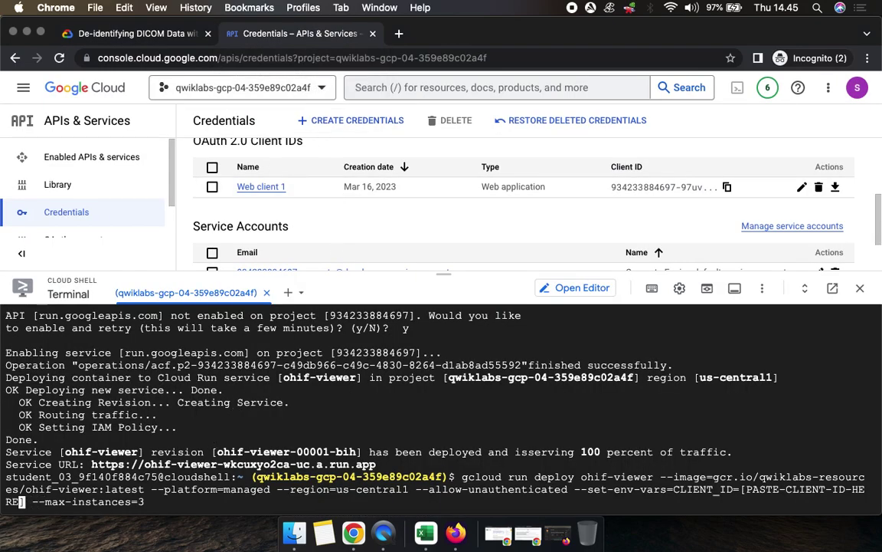
key("BackSpace")
key("BackSpace")
key("BackSpace")
key("BackSpace")
key("BackSpace")
key("BackSpace")
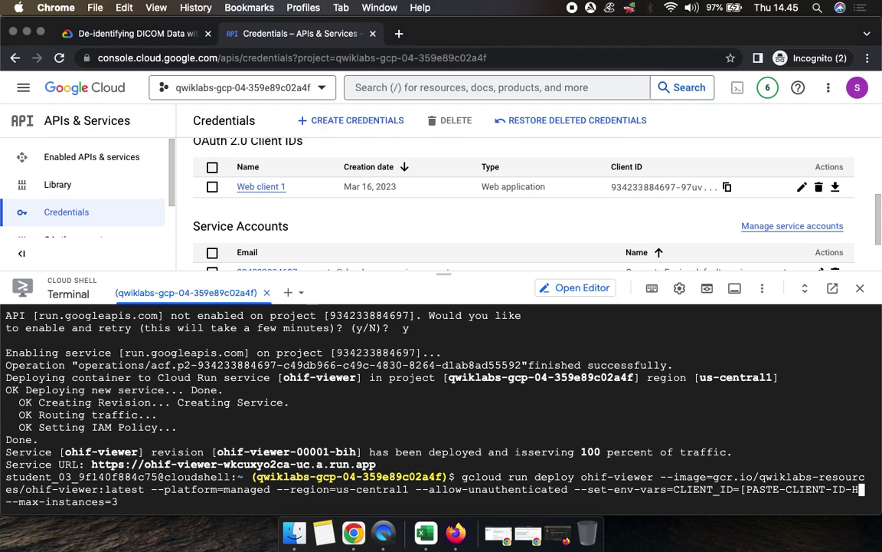
key("BackSpace")
key("BackSpace")
key("BackSpace")
key("BackSpace")
key("BackSpace")
key("BackSpace")
key("BackSpace")
key("BackSpace")
key("BackSpace")
key("BackSpace")
key("BackSpace")
key("BackSpace")
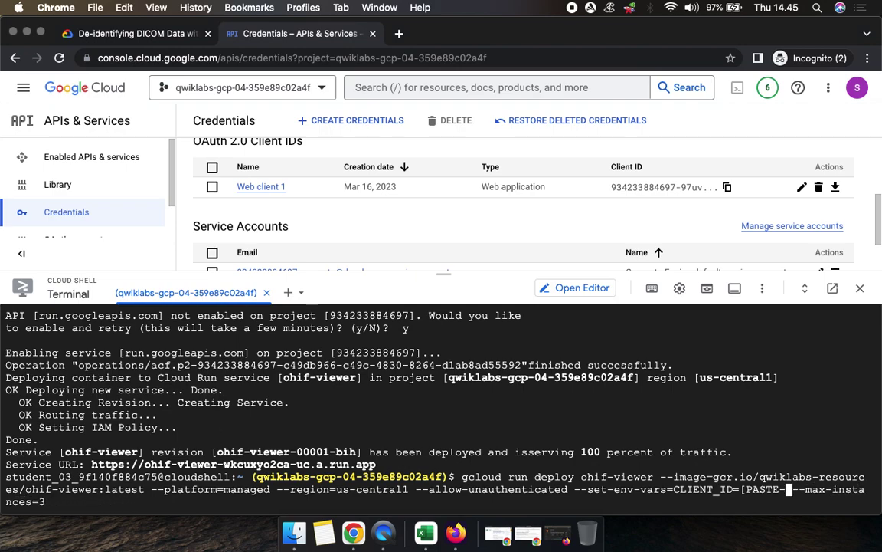
key("BackSpace")
key("BackSpace")
key("BackSpace")
key("BackSpace")
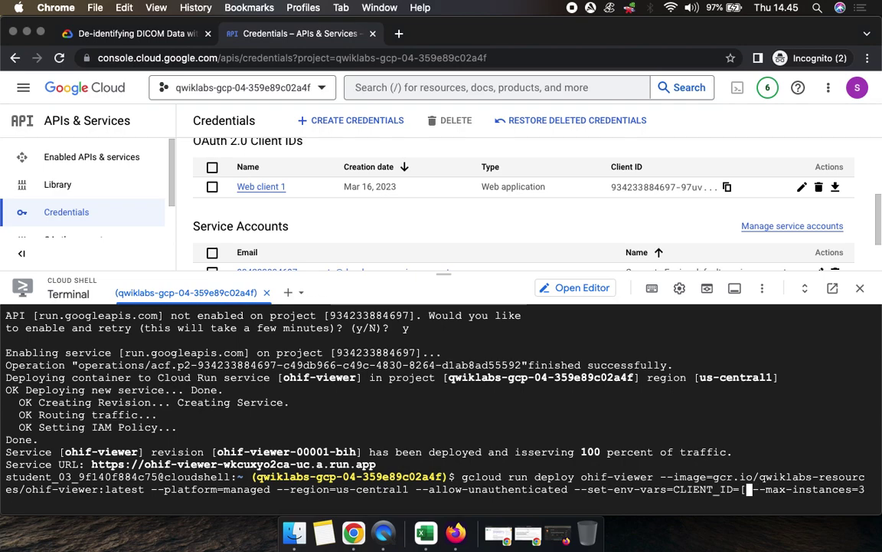
key("super+v")
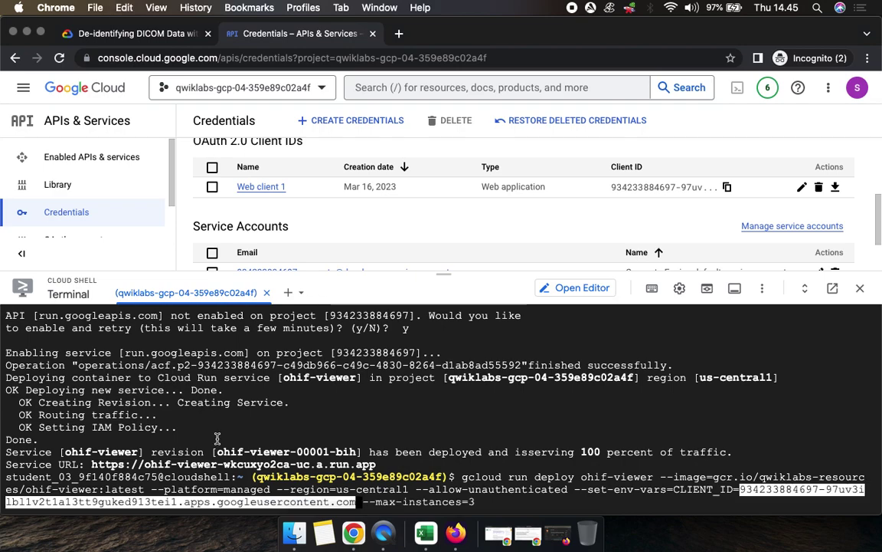
key("Return")
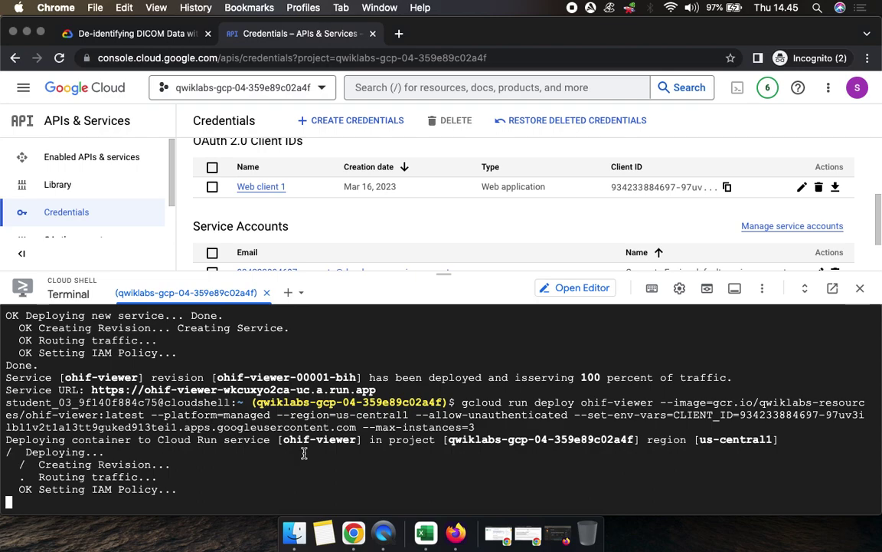
- Check the Cloud Run deployment in Cloud Shell and read the lab steps for adding the service URL to the OAuth client
left_click(154, 32)
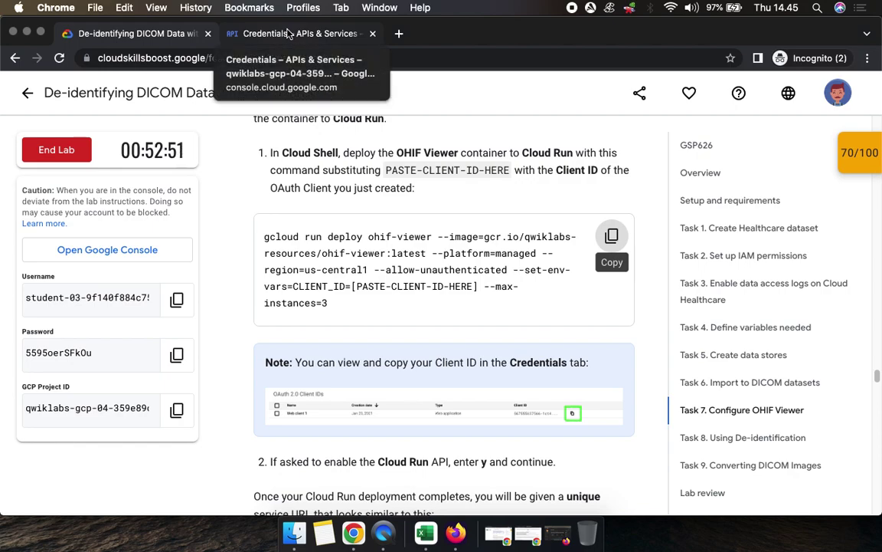
left_click(321, 34)
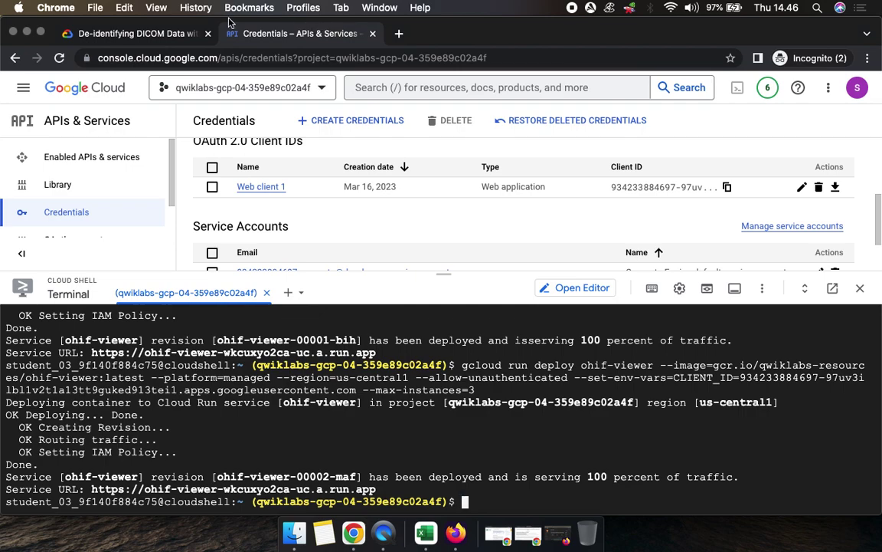
left_click(132, 34)
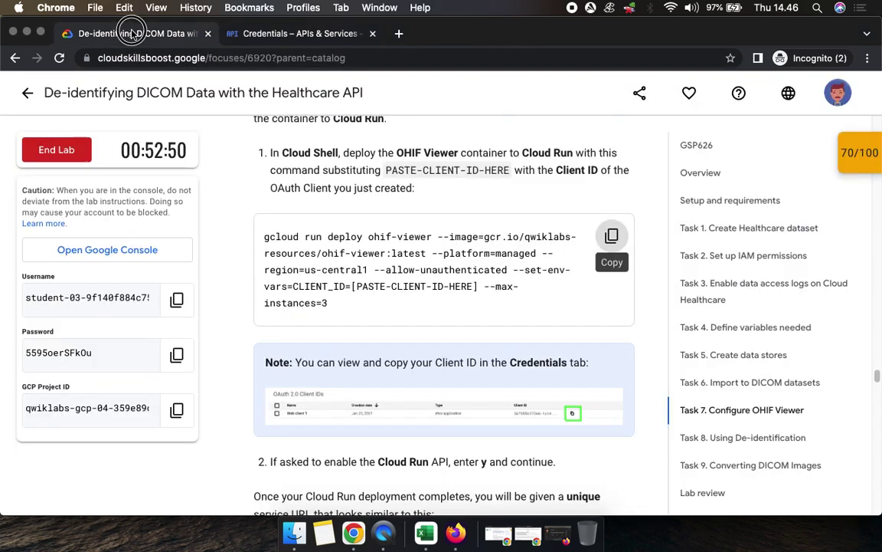
scroll(452, 328, "down", 5)
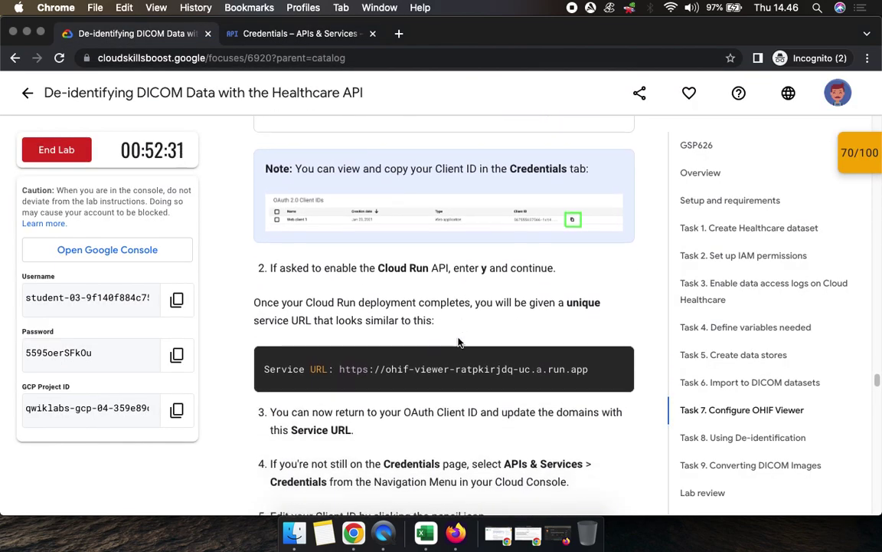
scroll(397, 200, "down", 3)
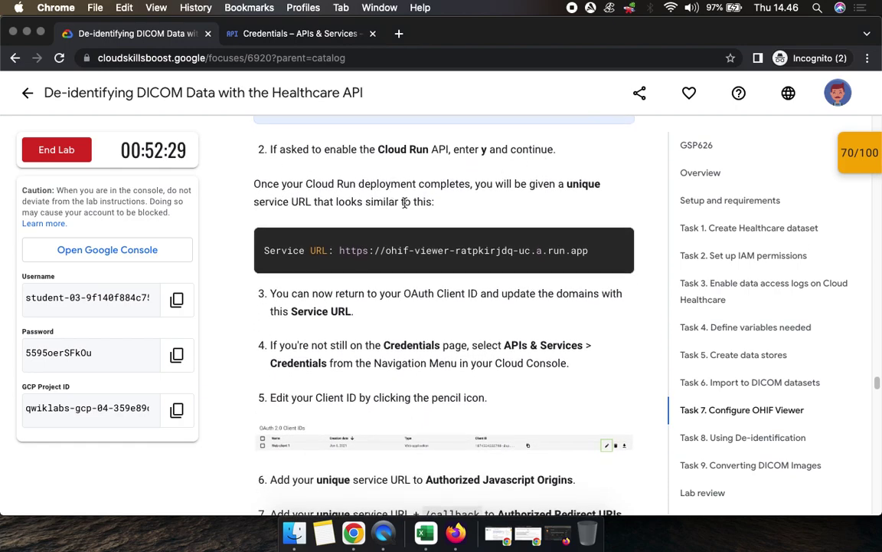
scroll(398, 200, "down", 2)
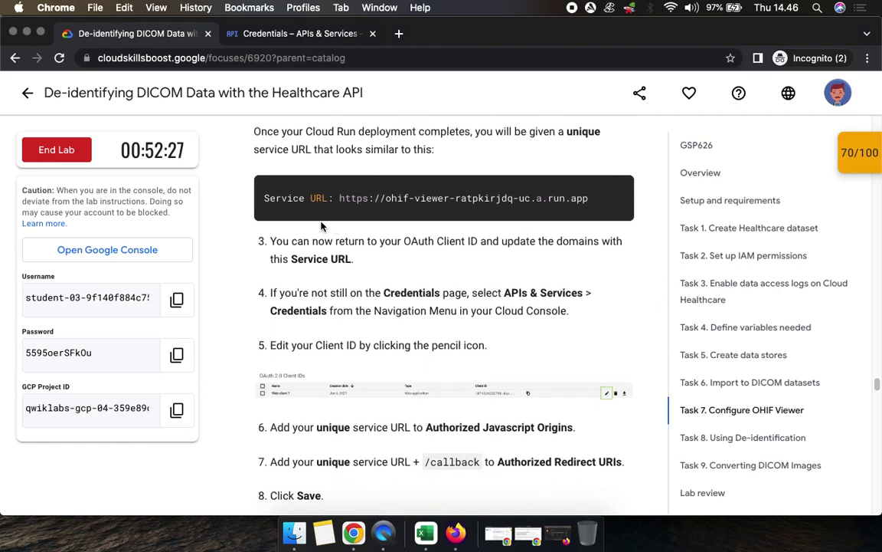
- Check the lab step on updating the OAuth client, shrink the Cloud Shell terminal and open Web client 1 for editing
left_click(309, 35)
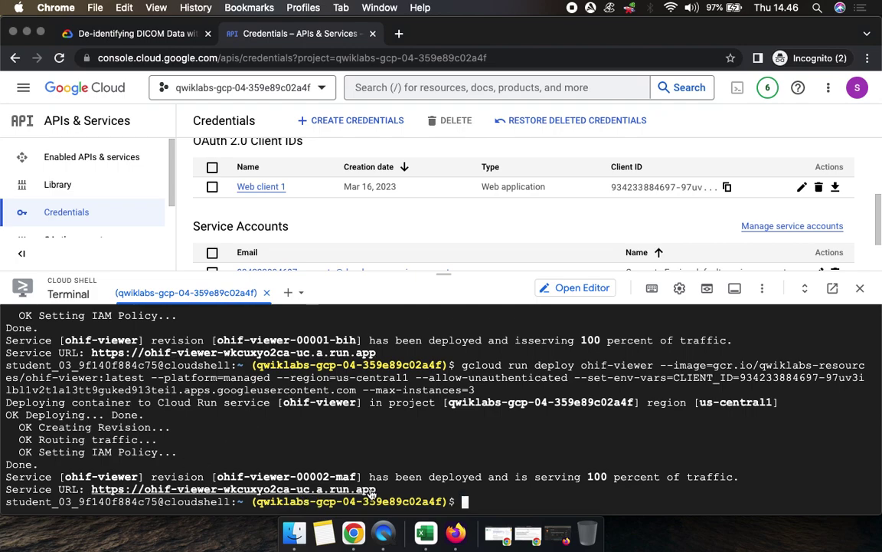
left_click(126, 33)
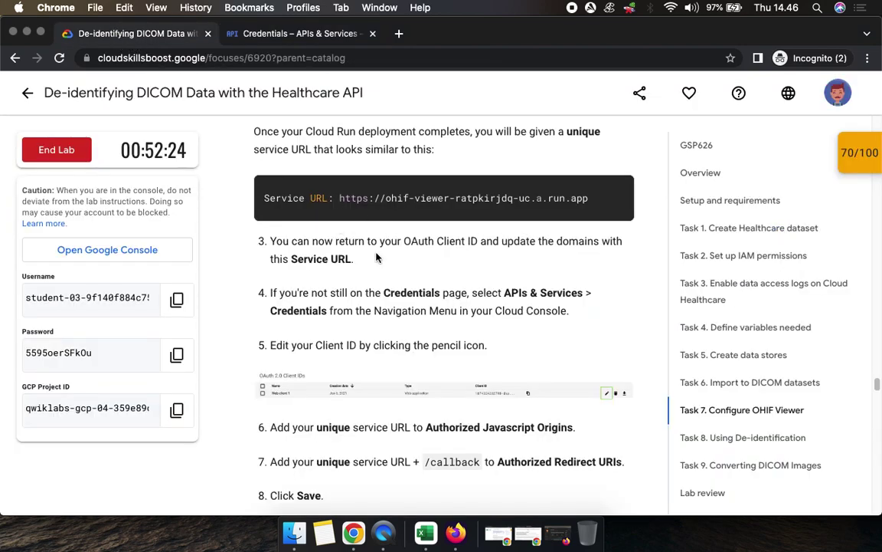
scroll(415, 275, "down", 1)
scroll(411, 268, "down", 1)
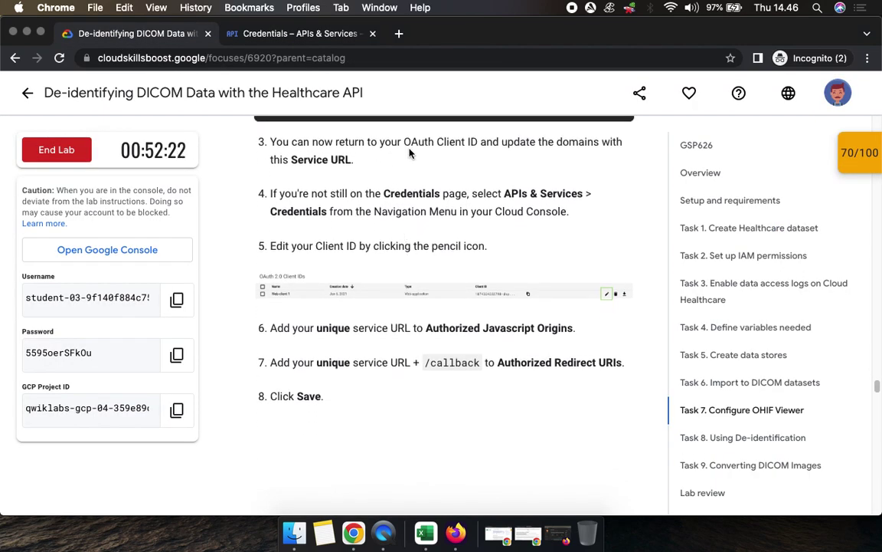
left_click_drag(291, 160, 354, 160)
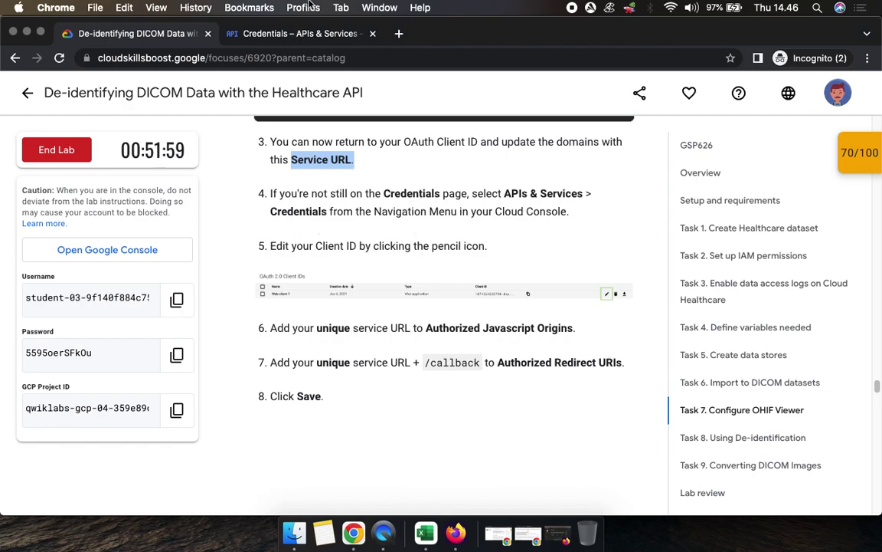
left_click(270, 34)
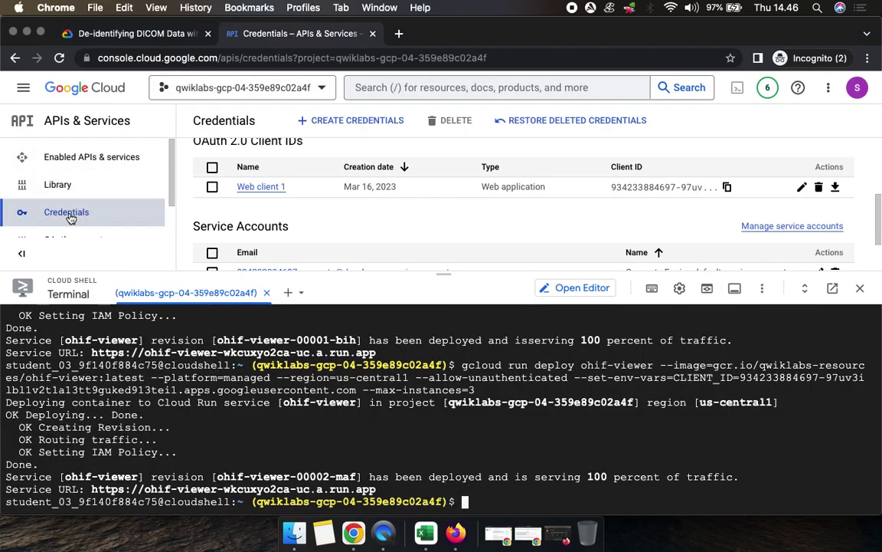
left_click(122, 33)
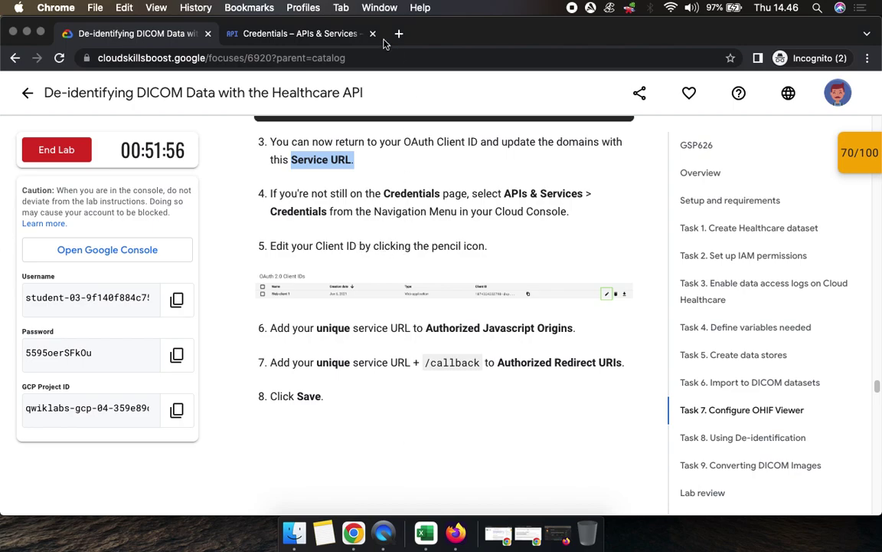
left_click(308, 35)
left_click_drag(449, 272, 449, 317)
scroll(440, 253, "up", 2)
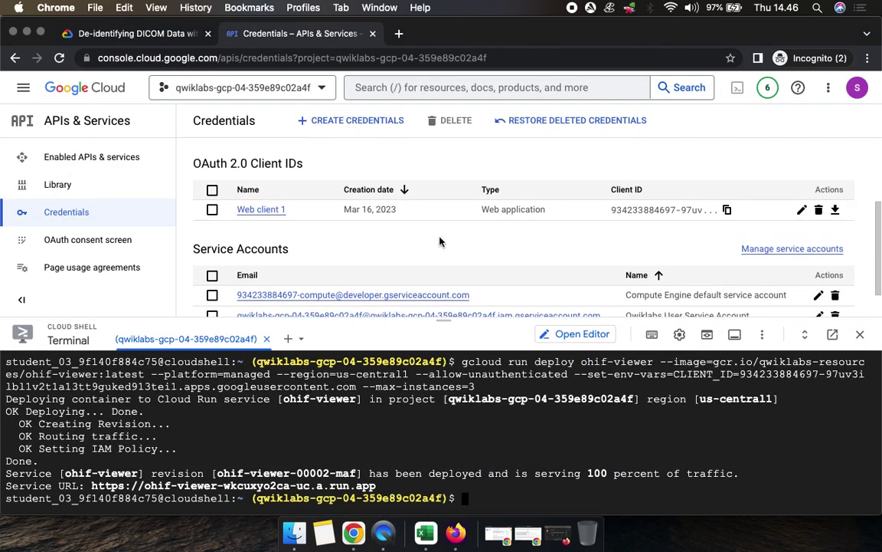
left_click(801, 216)
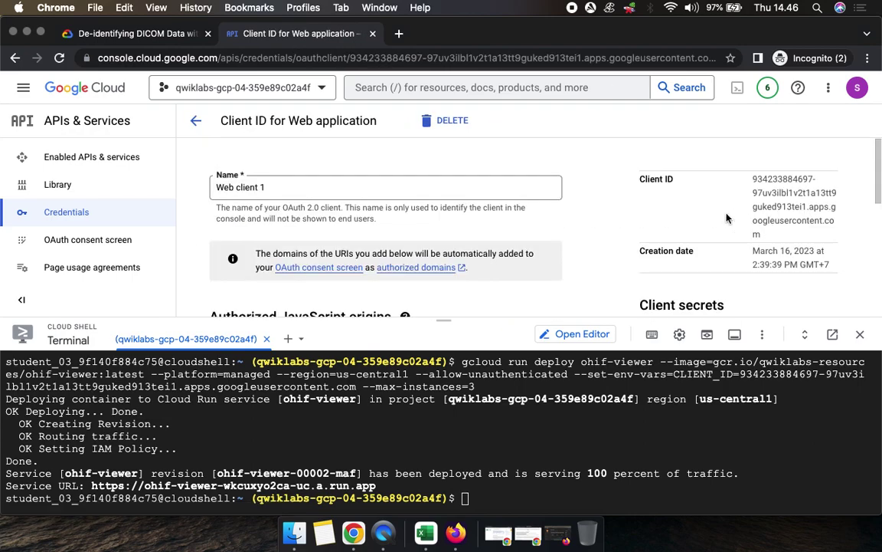
- Compare lab steps 6 to 8 with the Authorized JavaScript origins and Authorized redirect URIs sections of the OAuth client
left_click(115, 33)
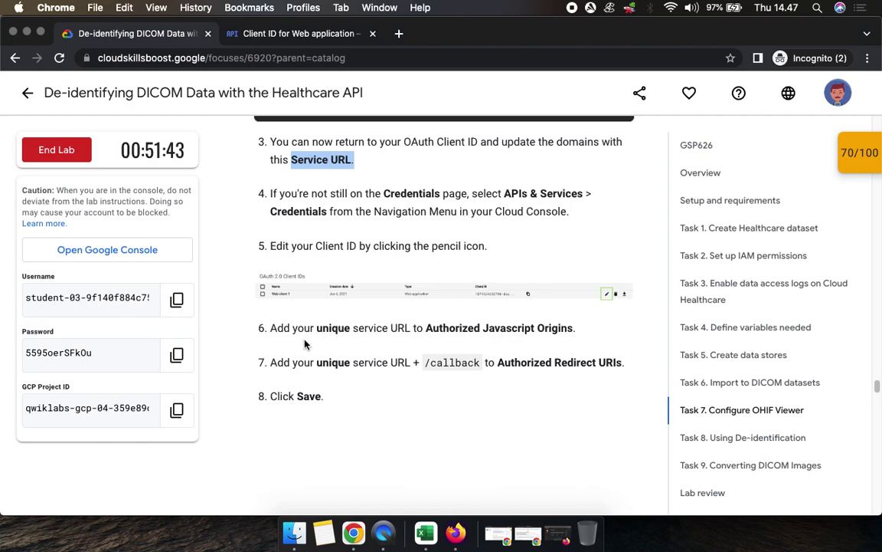
scroll(305, 341, "down", 2)
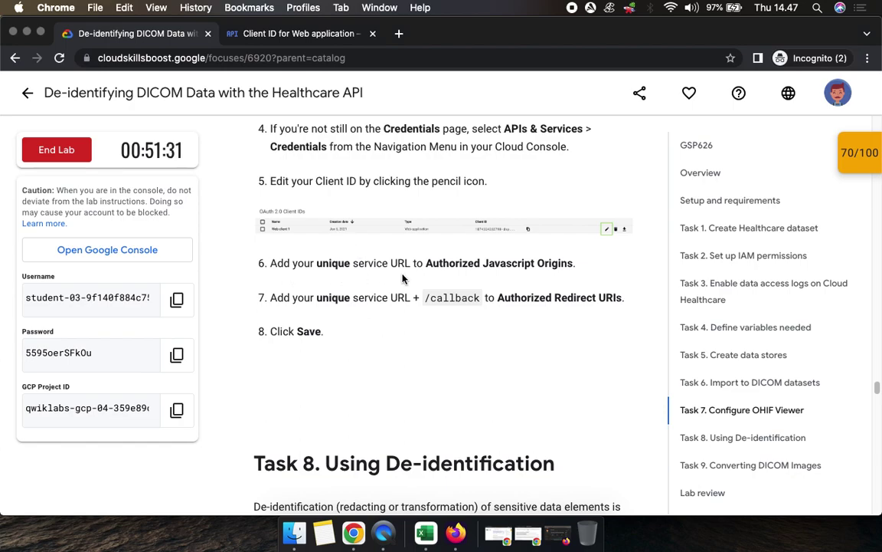
left_click(309, 35)
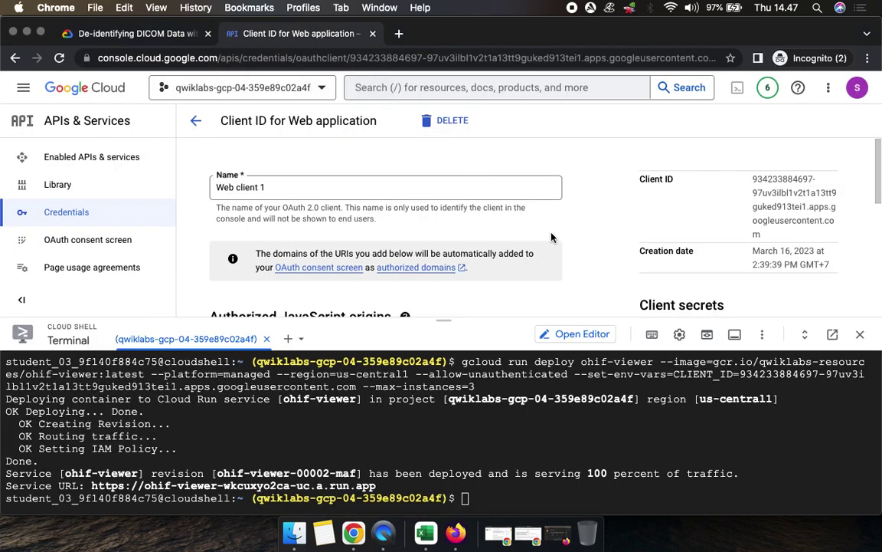
scroll(555, 248, "down", 4)
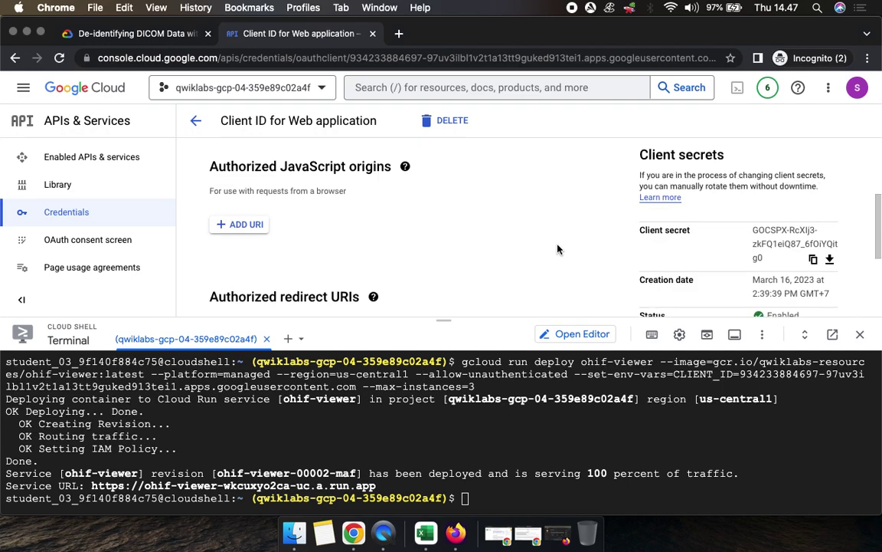
left_click(167, 37)
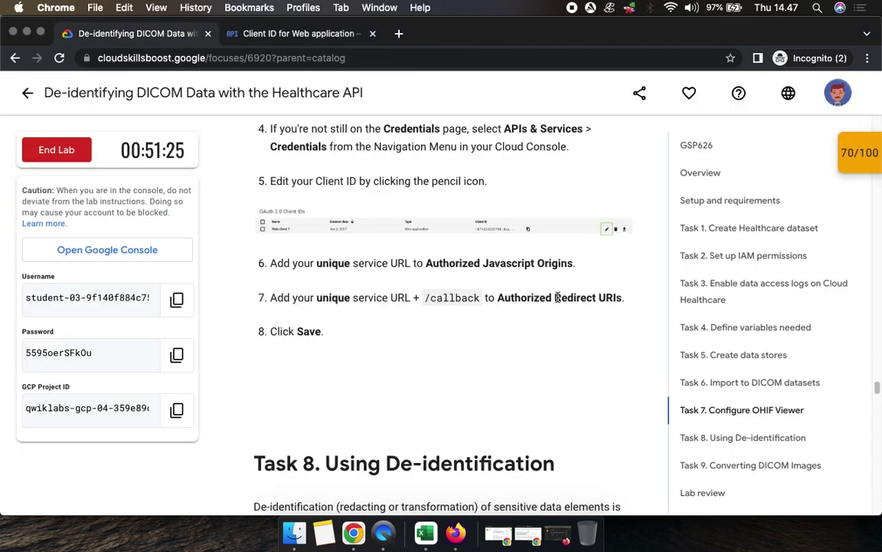
left_click(296, 35)
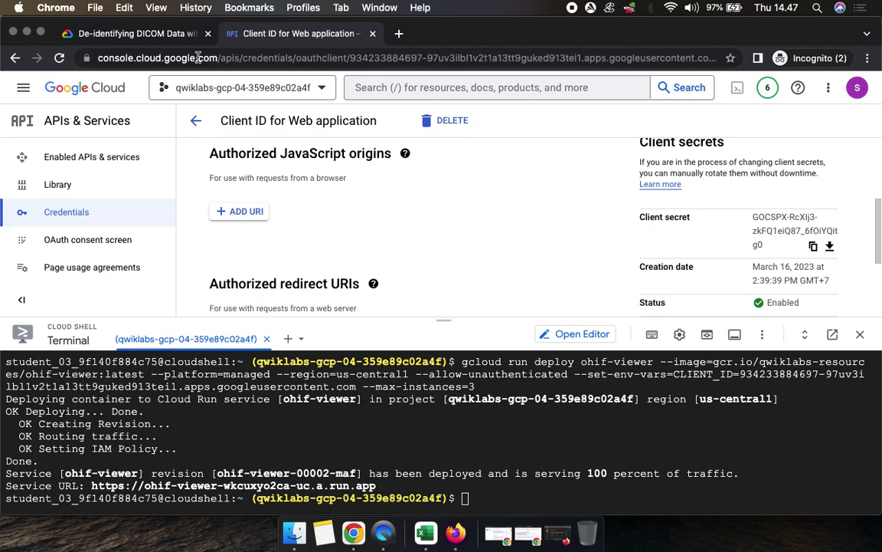
left_click(145, 35)
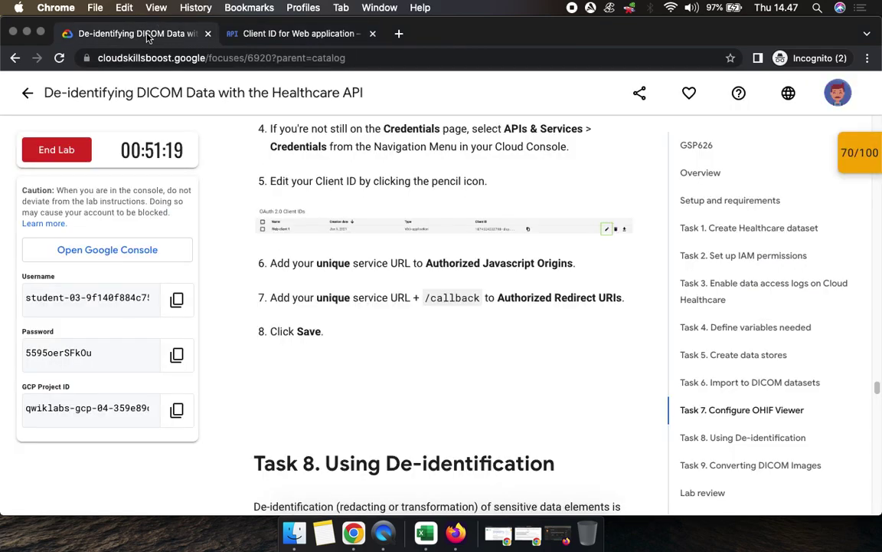
left_click(285, 36)
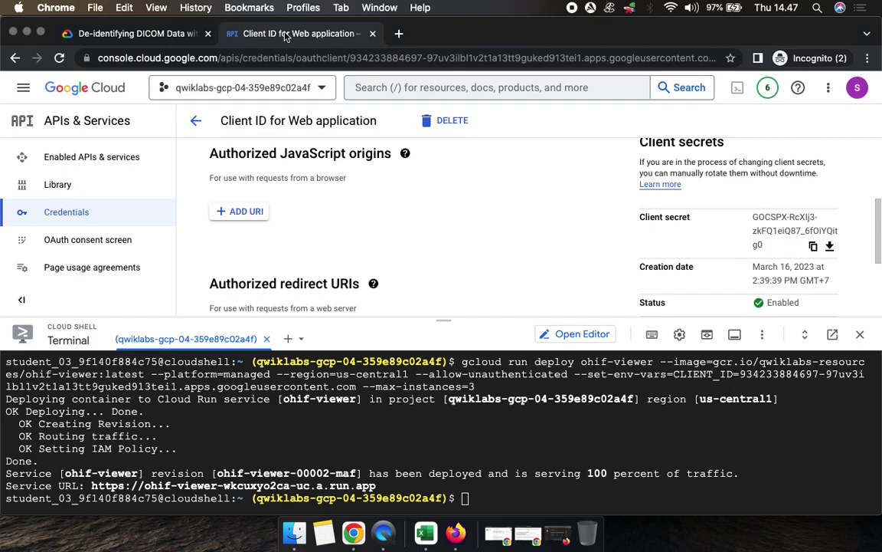
left_click(157, 33)
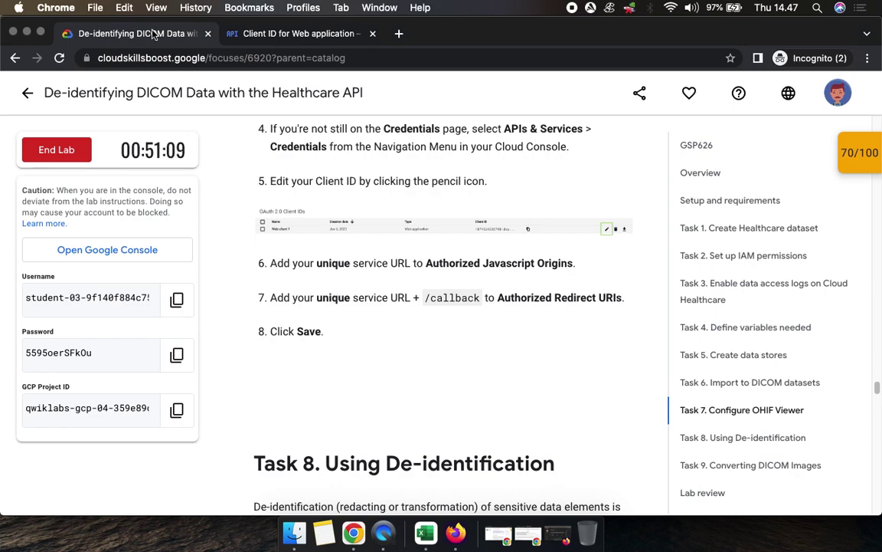
left_click(284, 36)
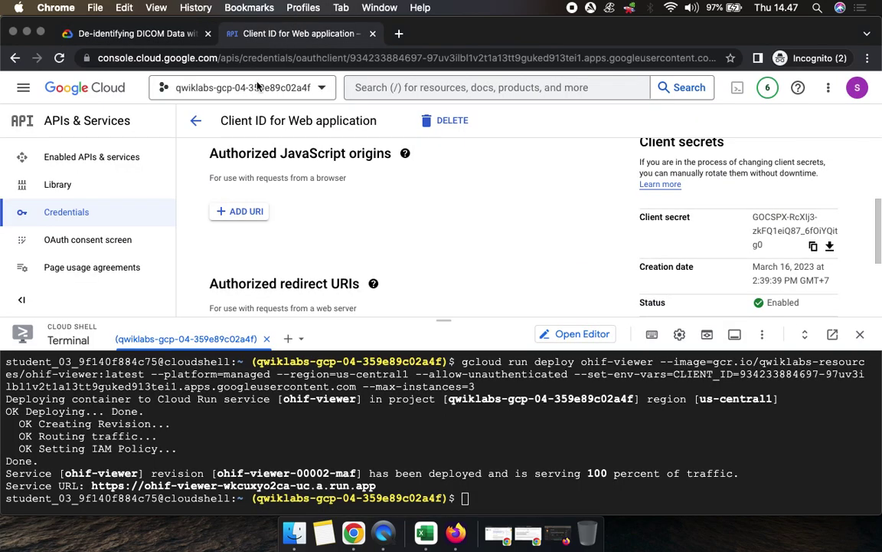
left_click_drag(92, 485, 376, 487)
key("super+c")
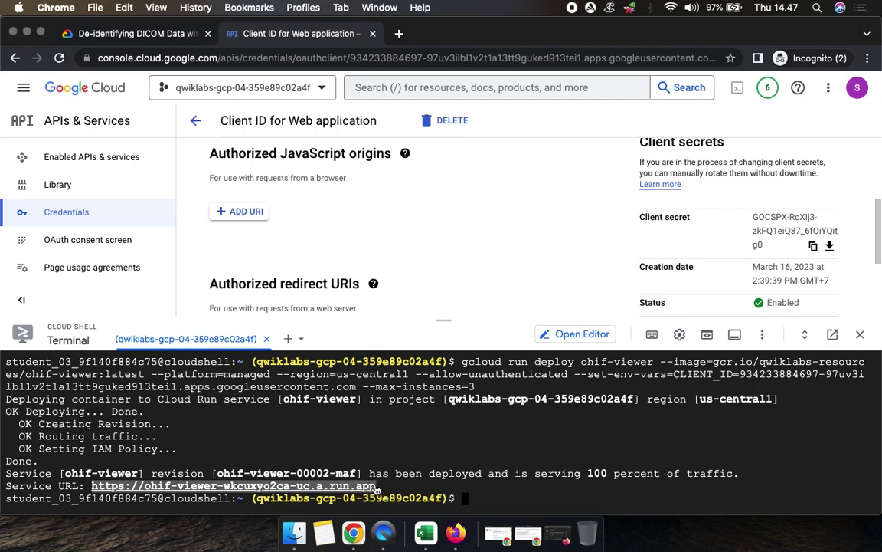
left_click(244, 212)
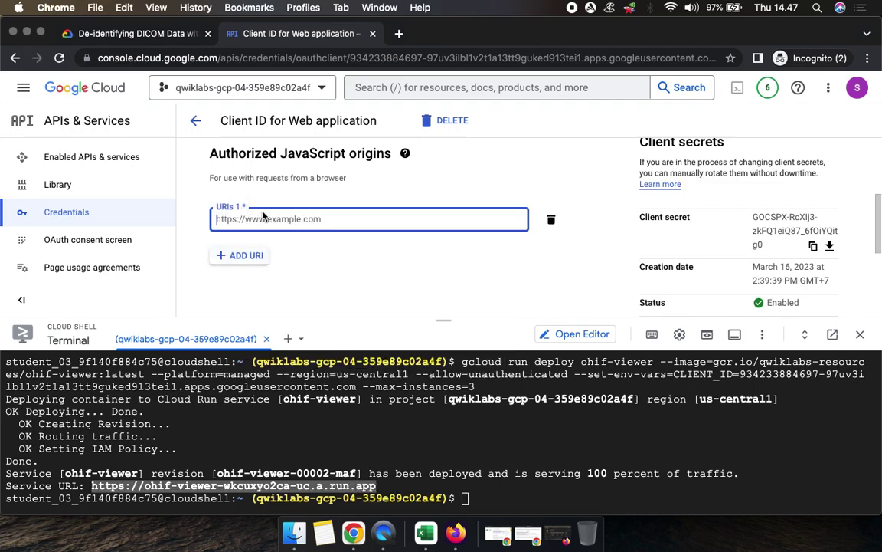
key("super+v")
left_click(352, 249)
- Add an authorized redirect URI and paste the copied ohif-viewer service URL into it, as lab step 7 requires
scroll(349, 253, "down", 3)
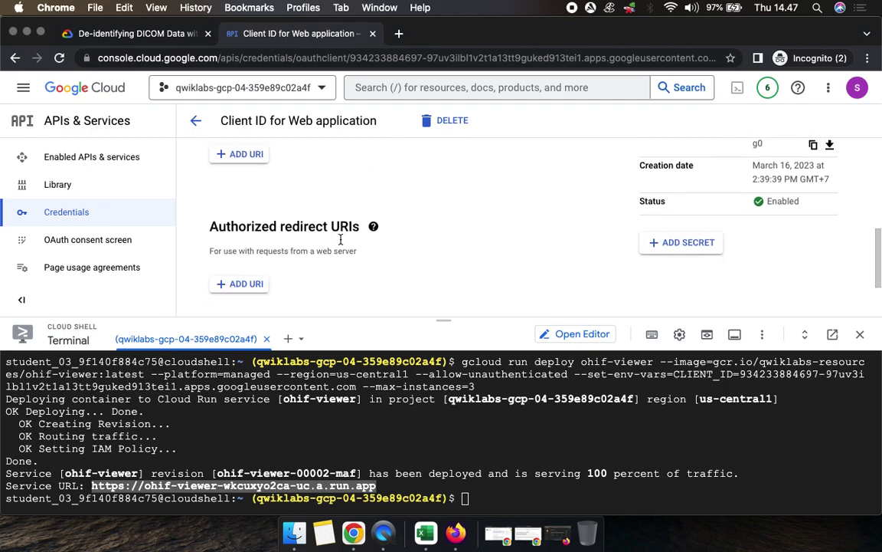
left_click(130, 34)
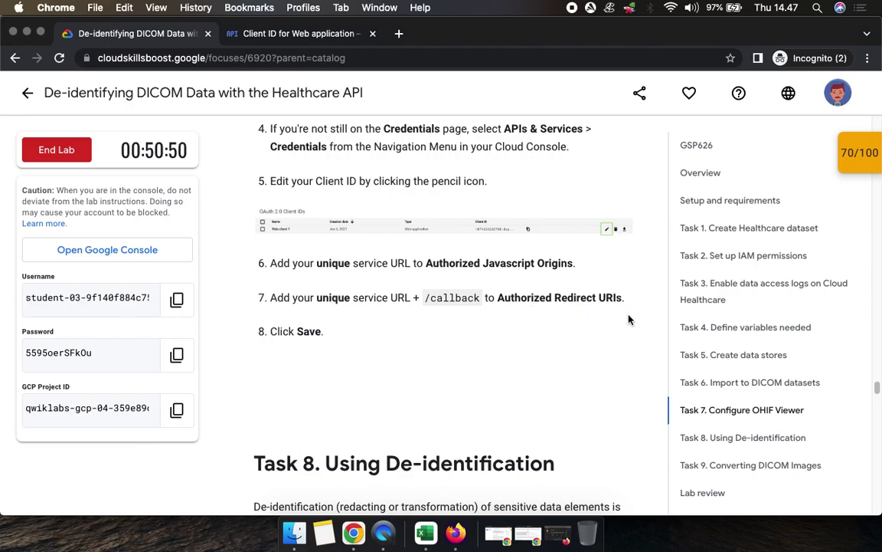
left_click(314, 34)
scroll(446, 271, "down", 1)
scroll(445, 272, "up", 1)
scroll(429, 261, "down", 3)
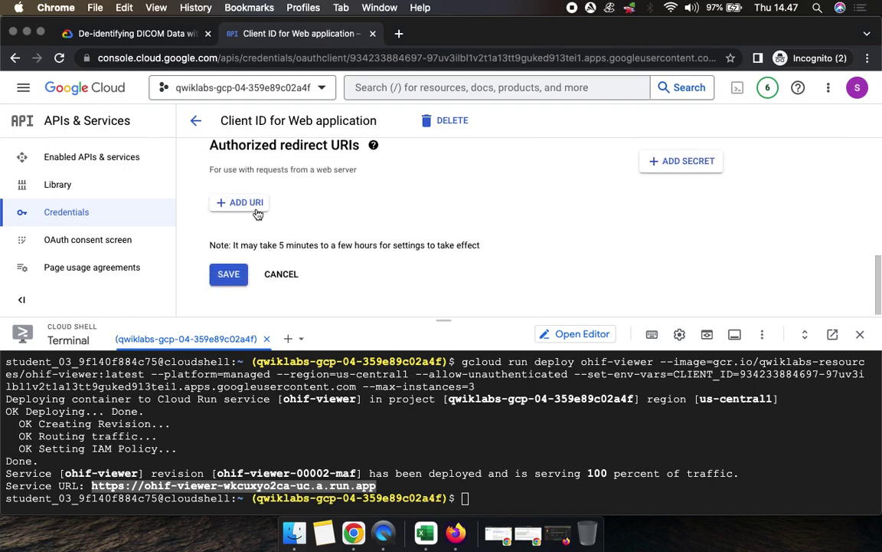
left_click(251, 203)
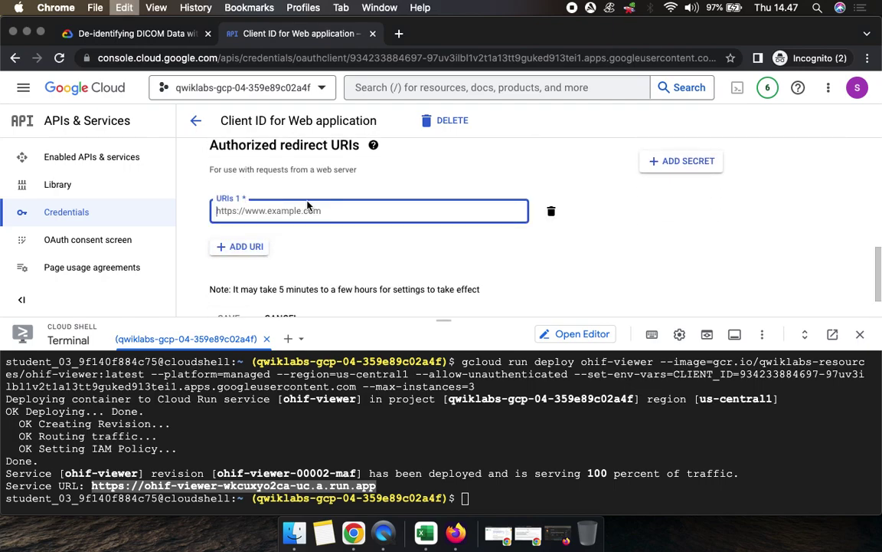
key("super+v")
- Copy /callback from the lab instructions and append it to the service URL in the authorized redirect URI
left_click(135, 35)
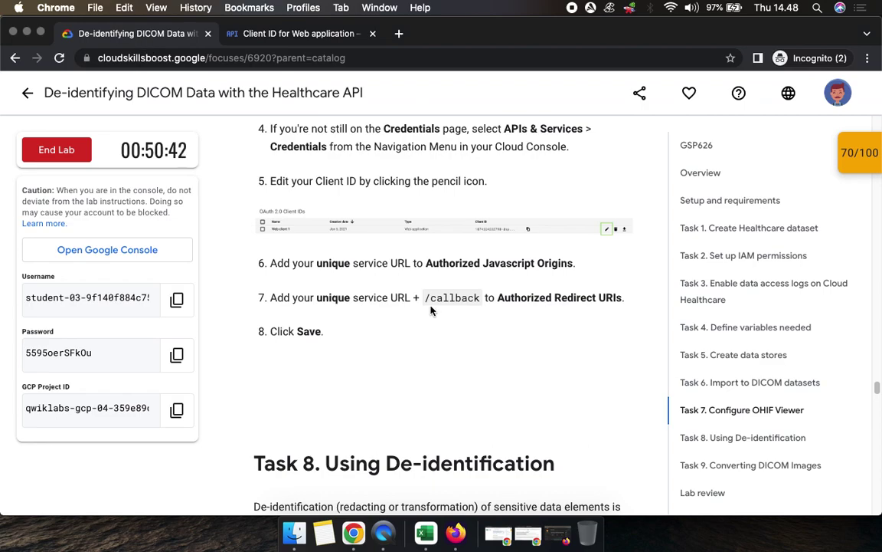
left_click_drag(426, 300, 475, 300)
key("super+c")
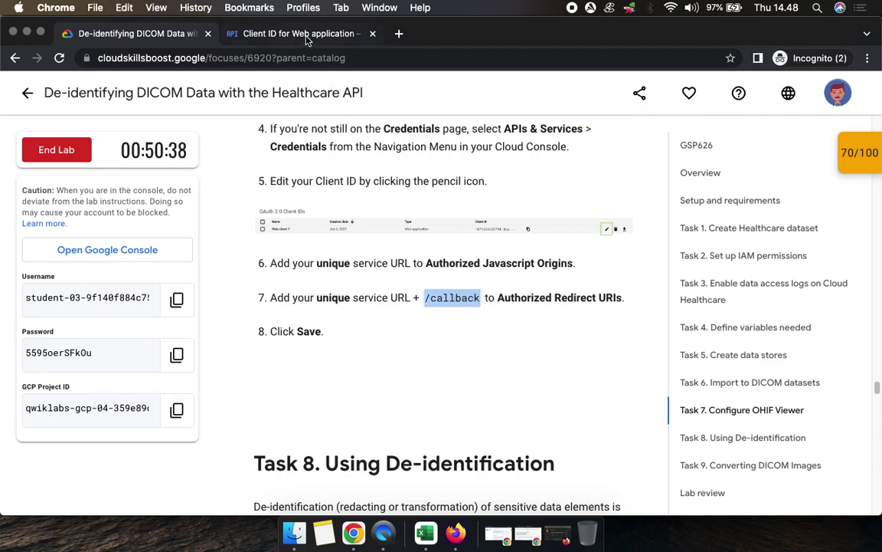
left_click(278, 34)
key("super+v")
- Check the final lab step of Task 7 and save the changes to the OAuth client
left_click(163, 45)
left_click_drag(324, 331, 290, 331)
left_click(275, 34)
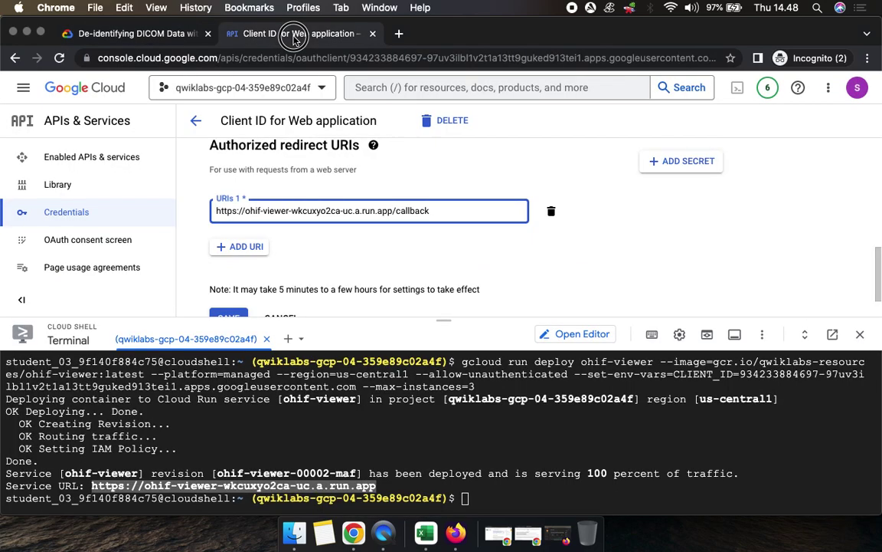
scroll(542, 255, "down", 1)
left_click(228, 272)
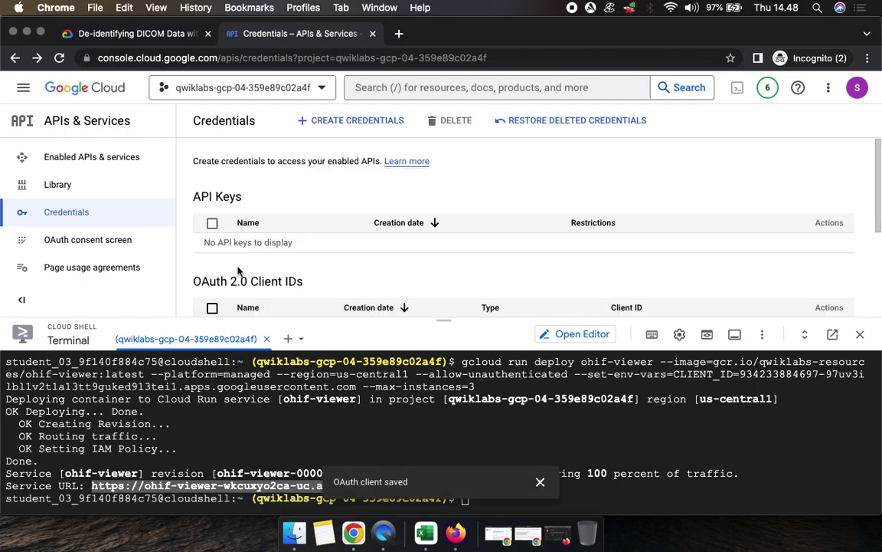
- Copy the command gcloud run services list --platform managed from Task 8, run it in Cloud Shell and return to the lab instructions
left_click(134, 34)
scroll(469, 384, "down", 4)
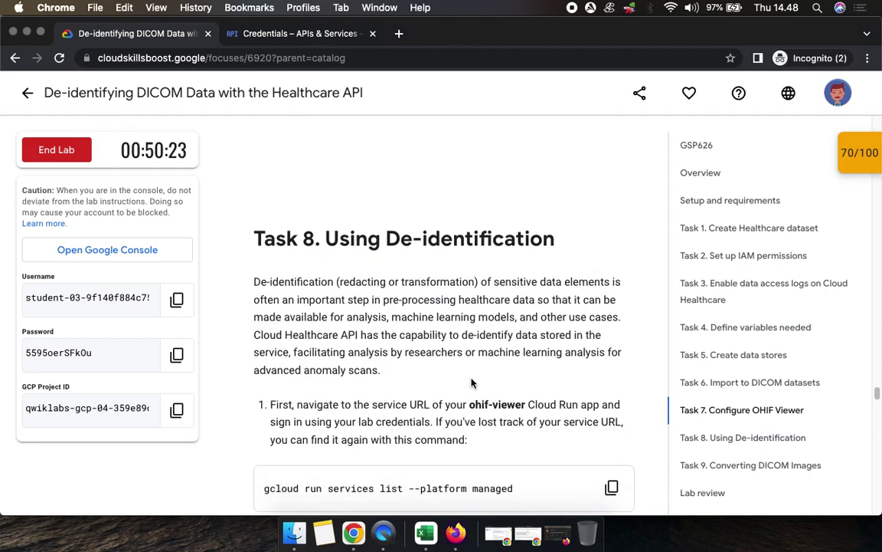
scroll(430, 345, "down", 2)
scroll(430, 344, "down", 1)
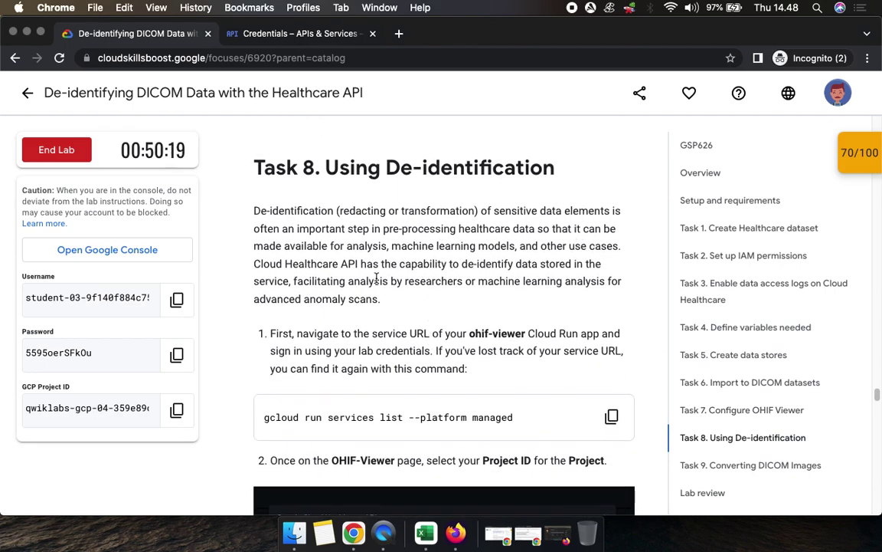
scroll(425, 389, "down", 1)
scroll(425, 390, "down", 5)
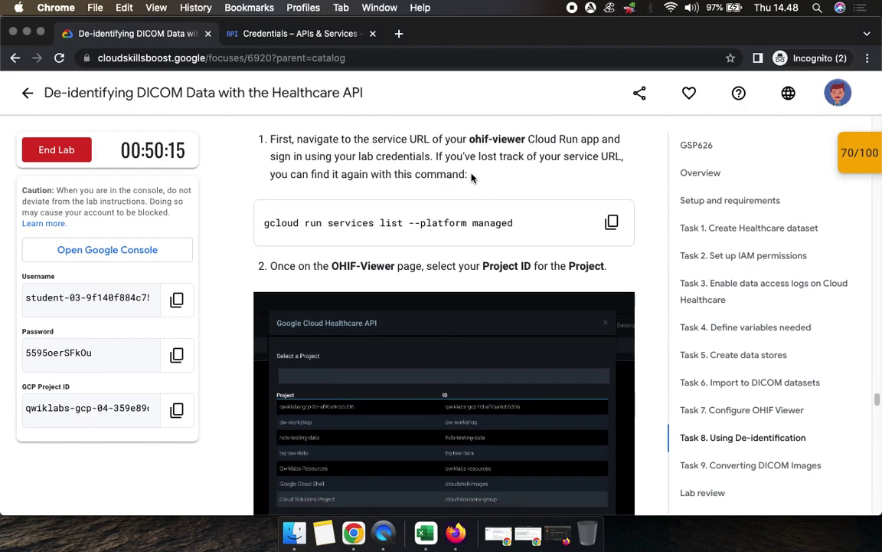
left_click(611, 222)
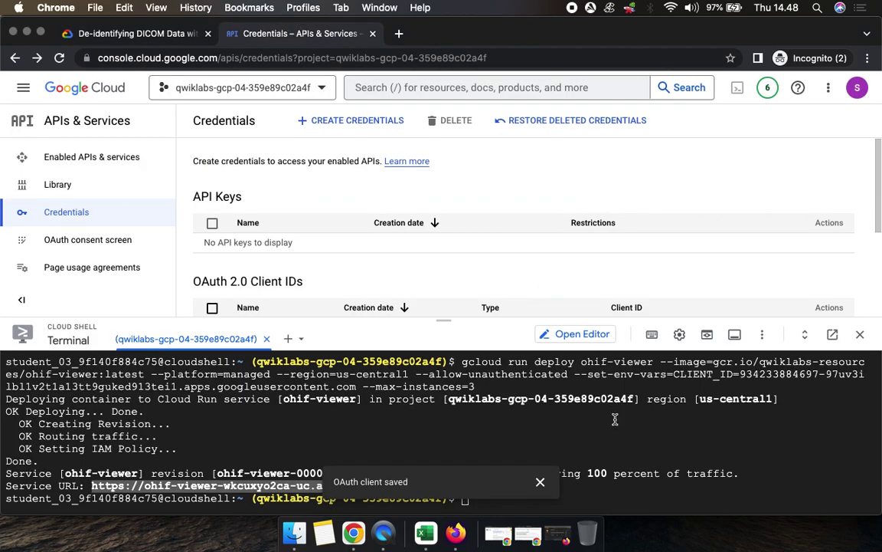
left_click(540, 482)
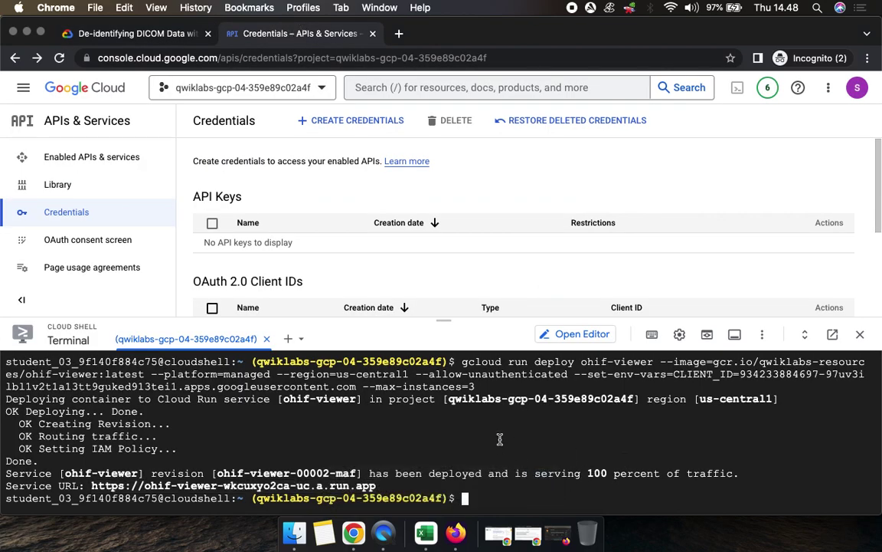
key("super+v")
key("Return")
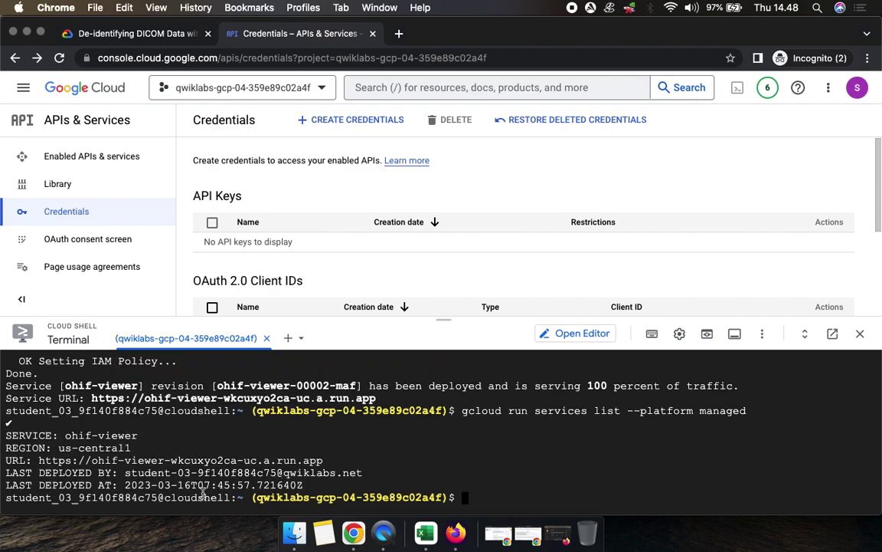
left_click(153, 34)
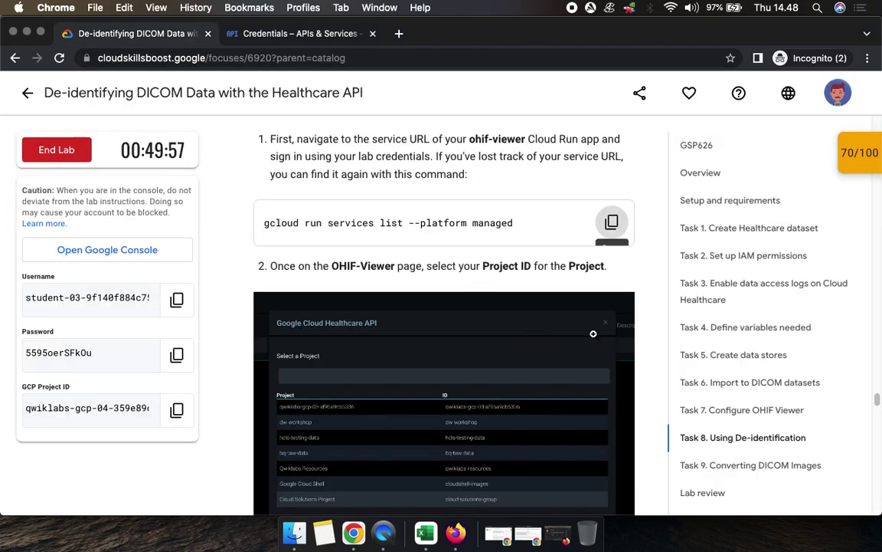
- Read the first Task 8 steps on reaching the OHIF Viewer and selecting its project, location, dataset and DICOM store
scroll(605, 336, "down", 3)
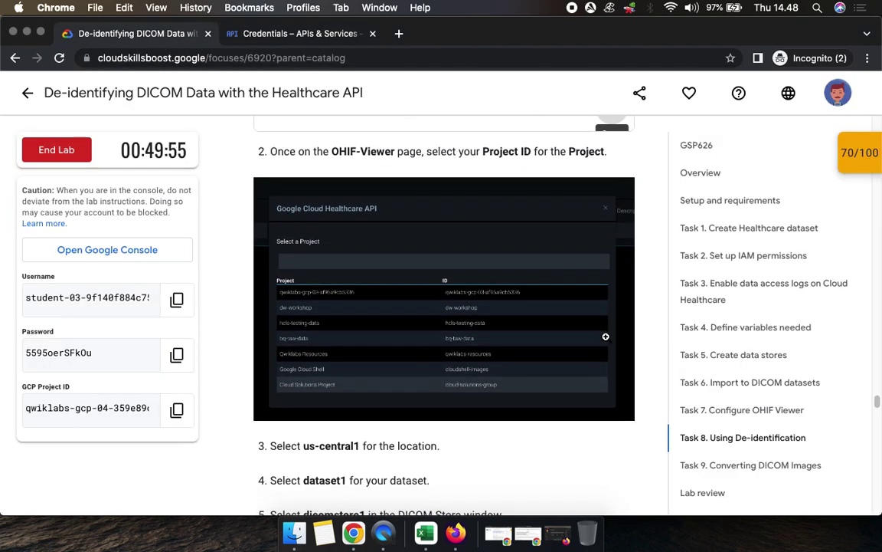
scroll(605, 336, "down", 1)
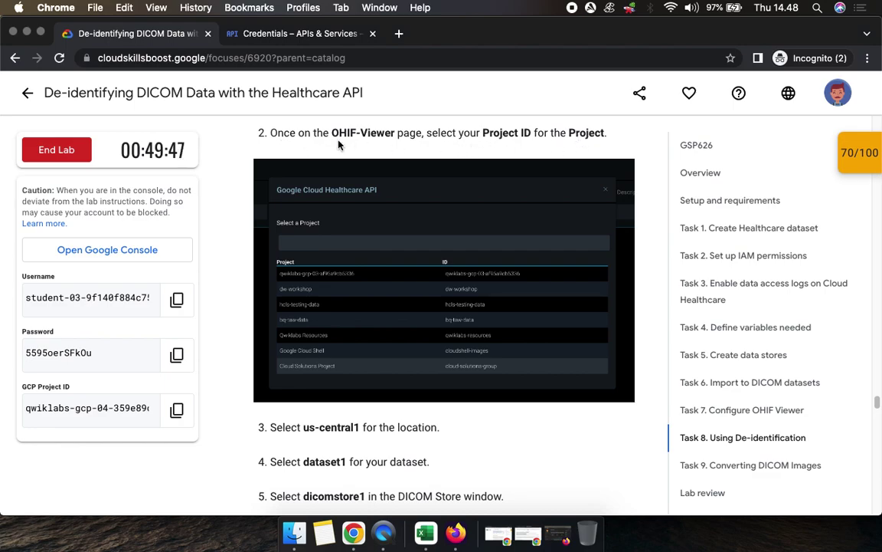
left_click(271, 34)
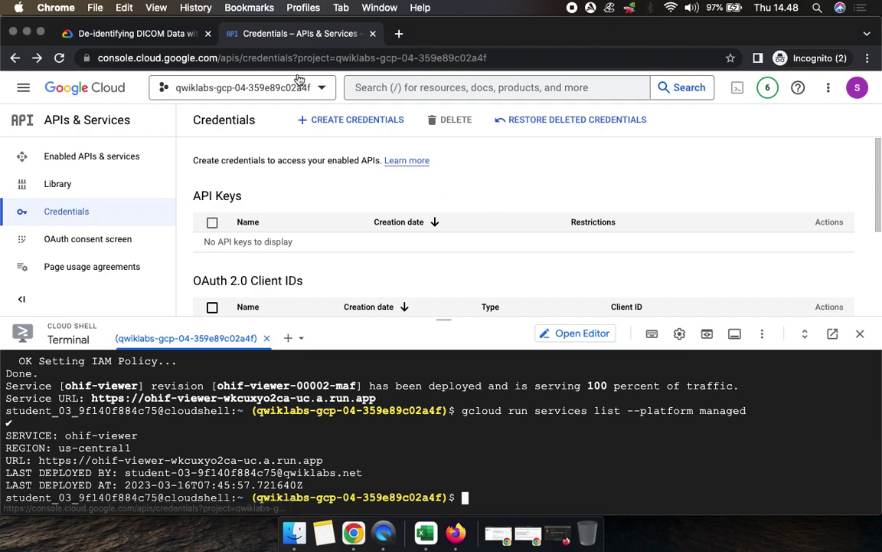
left_click(153, 36)
scroll(380, 213, "up", 3)
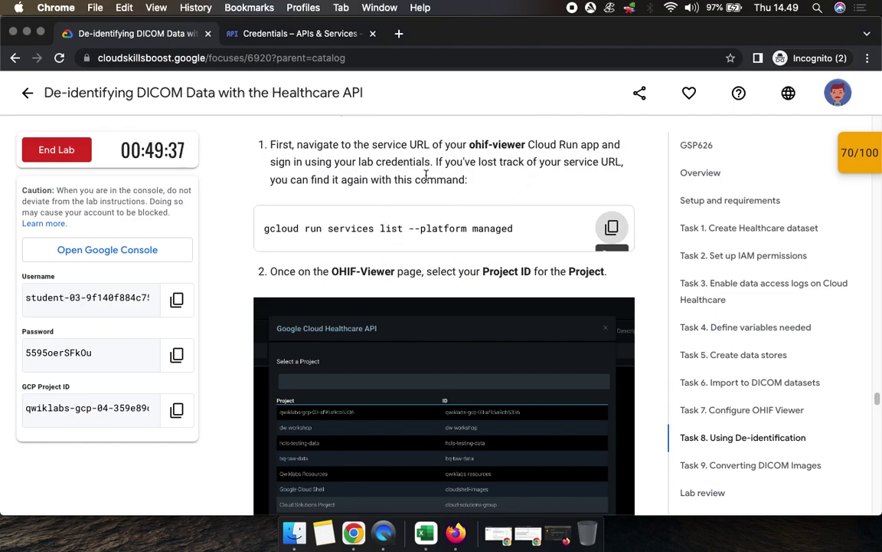
scroll(508, 289, "down", 3)
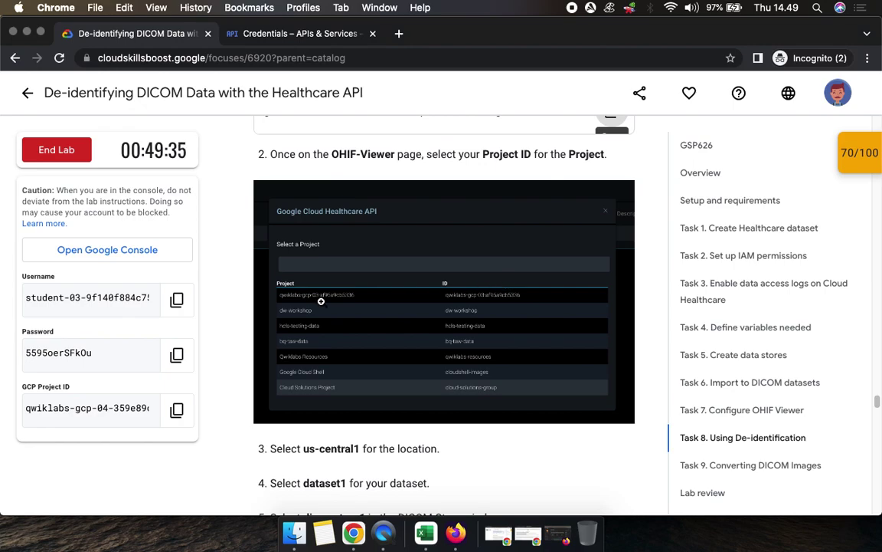
left_click(397, 367)
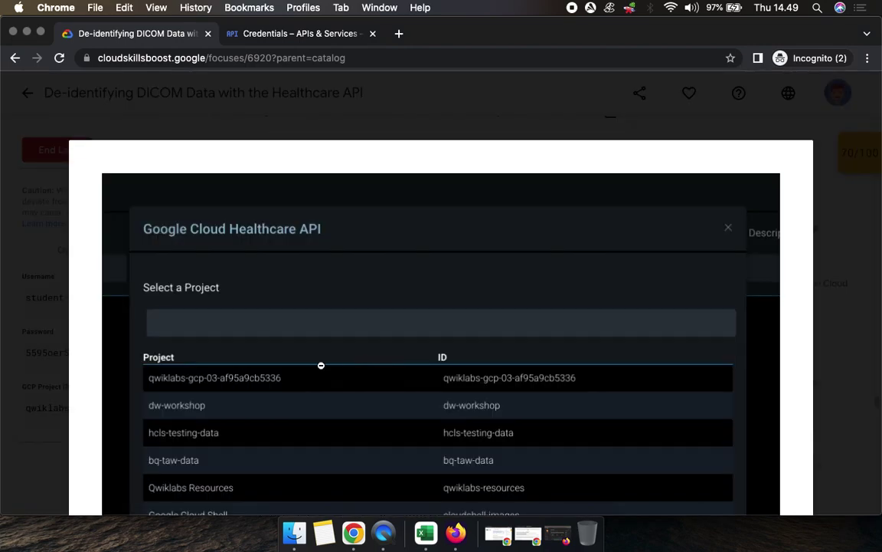
left_click(321, 365)
scroll(503, 375, "down", 4)
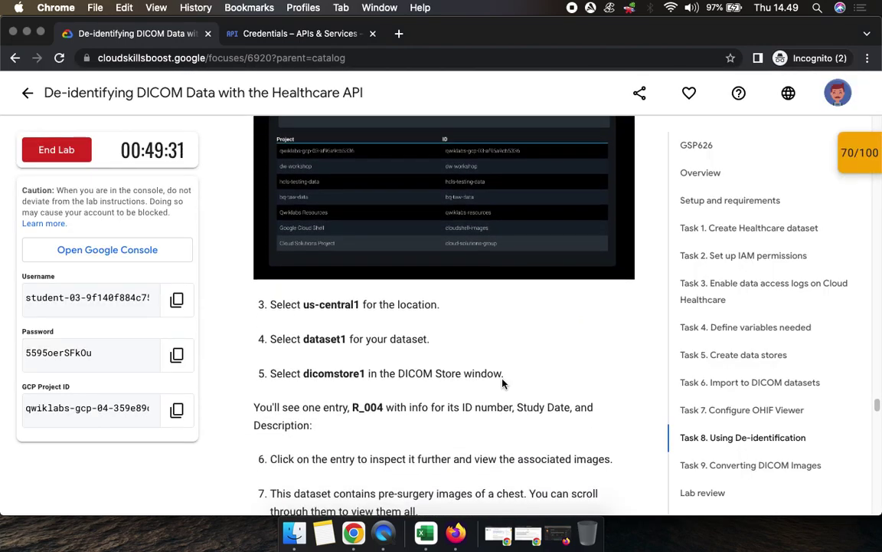
scroll(502, 383, "up", 4)
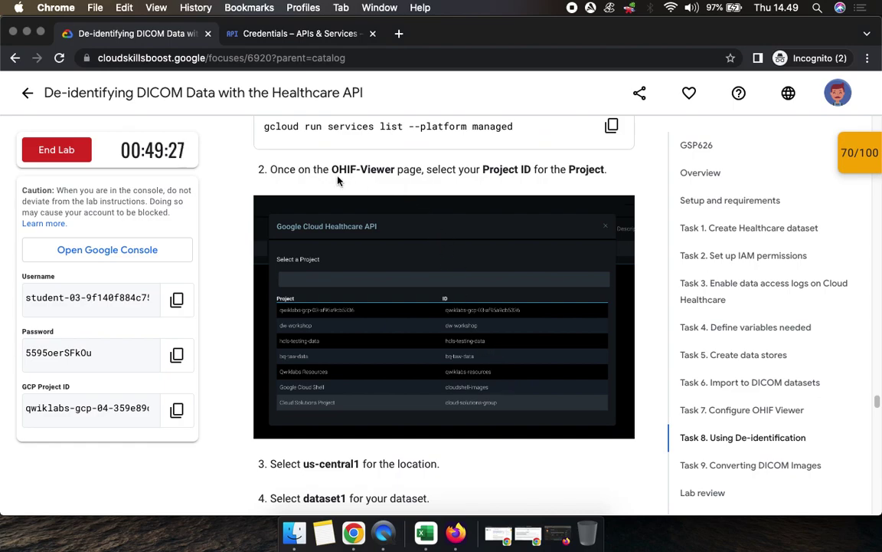
left_click_drag(334, 170, 393, 172)
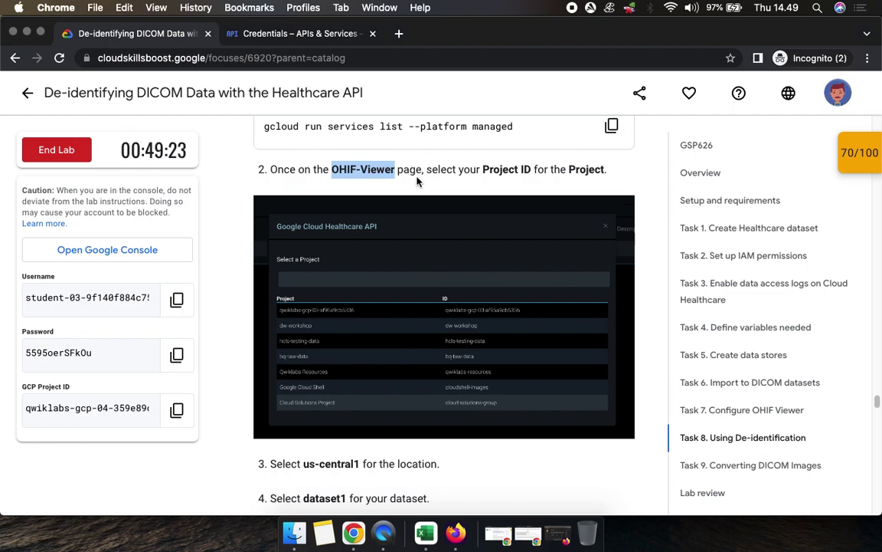
- Open the ohif-viewer service URL from the Cloud Shell output, sign in with the lab student account and allow QL-de-identify access
left_click(279, 32)
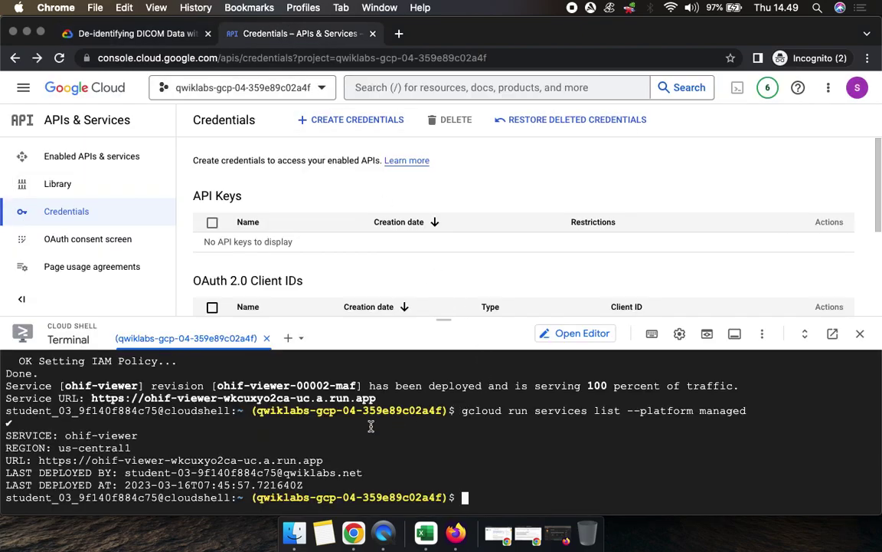
left_click(237, 466)
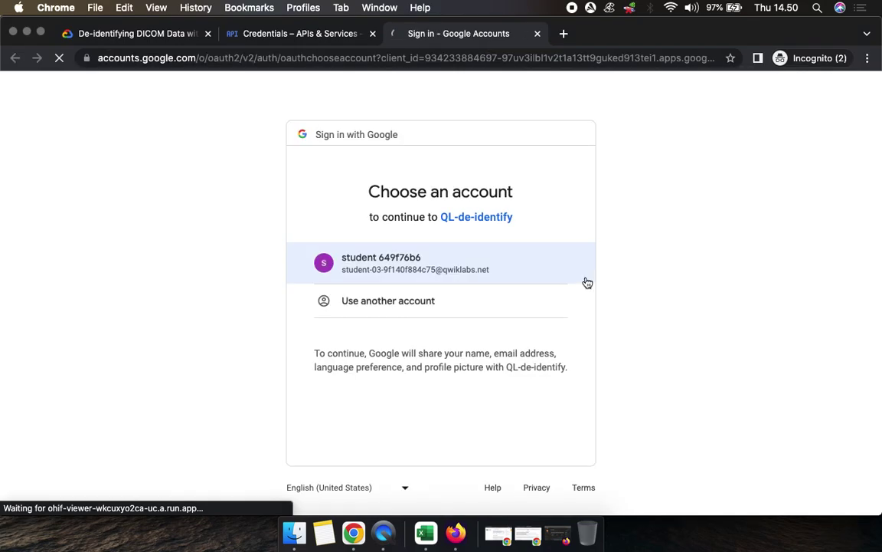
left_click(515, 268)
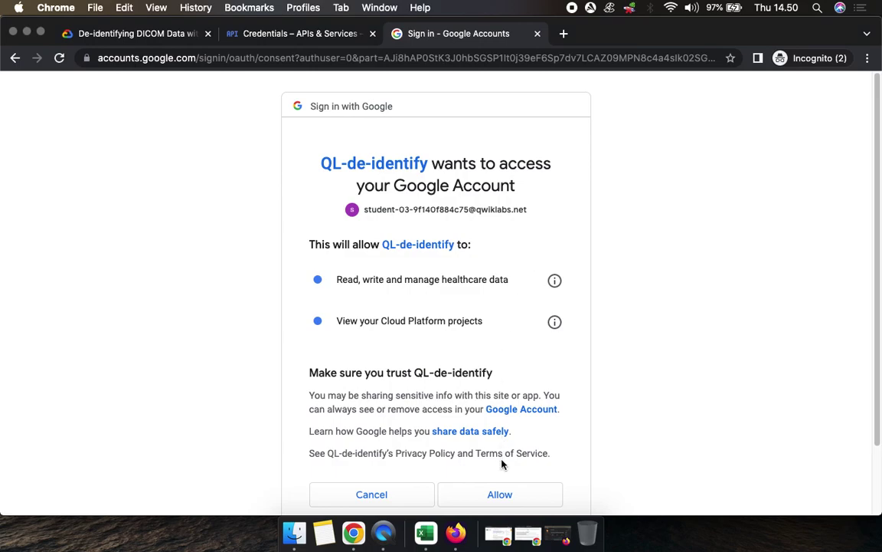
left_click(504, 500)
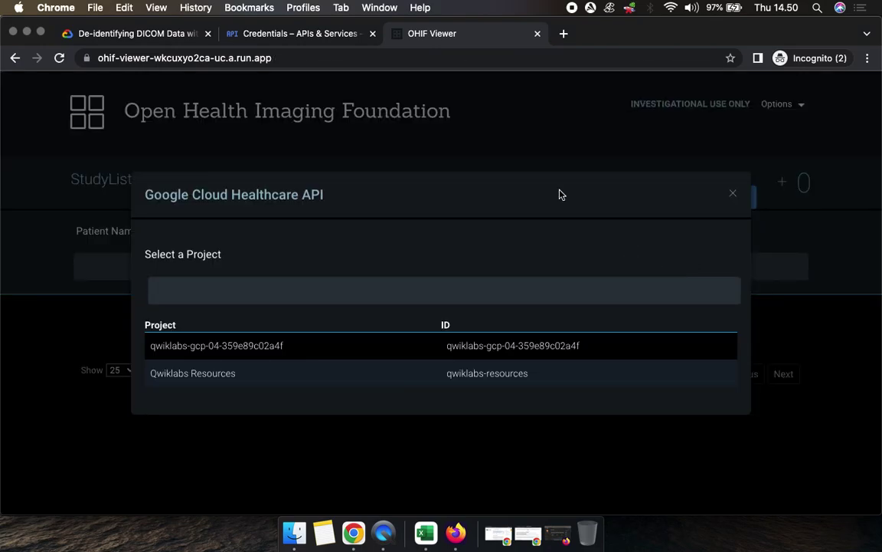
- Check the project instruction in the lab and select the project qwiklabs-gcp-04-359e89c02a4f in the OHIF Viewer
left_click(148, 34)
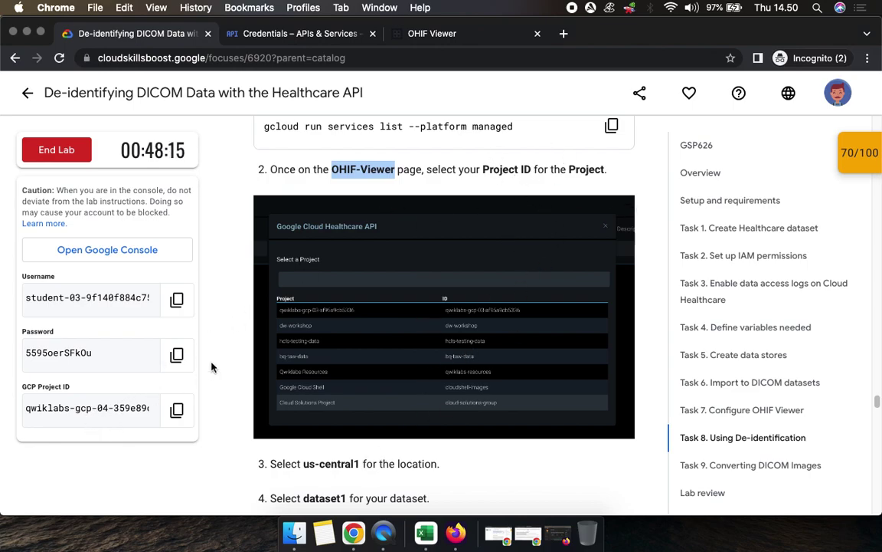
left_click(406, 32)
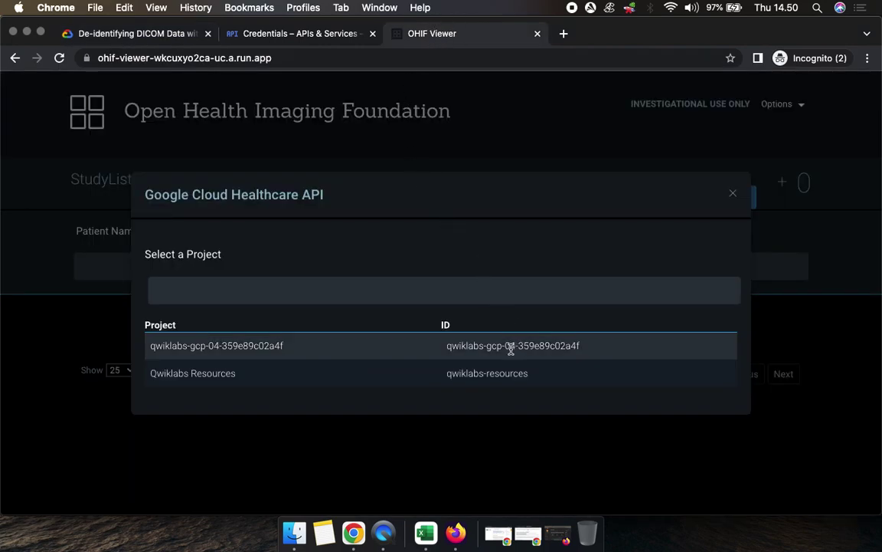
left_click(246, 347)
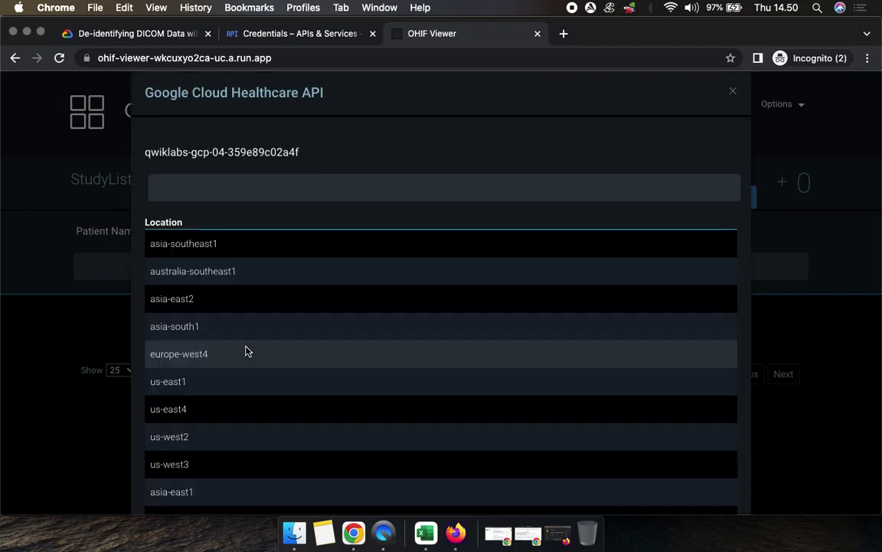
- Check the required location in the lab instructions and select us-central1 in the OHIF Viewer
left_click(140, 30)
scroll(392, 184, "down", 5)
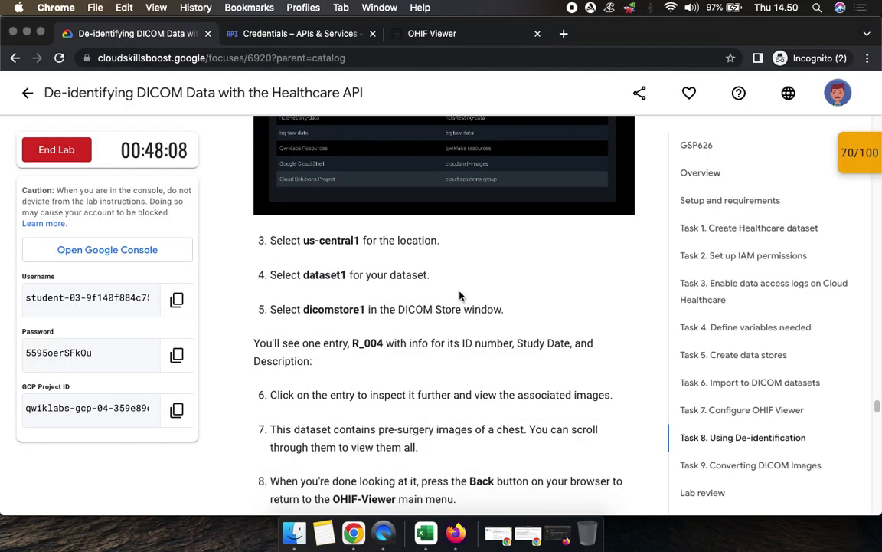
left_click(455, 36)
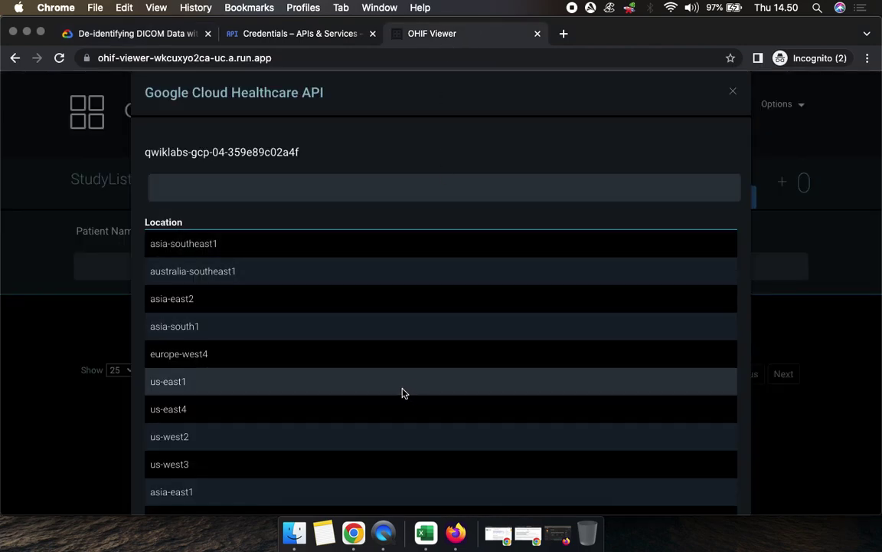
scroll(404, 392, "down", 4)
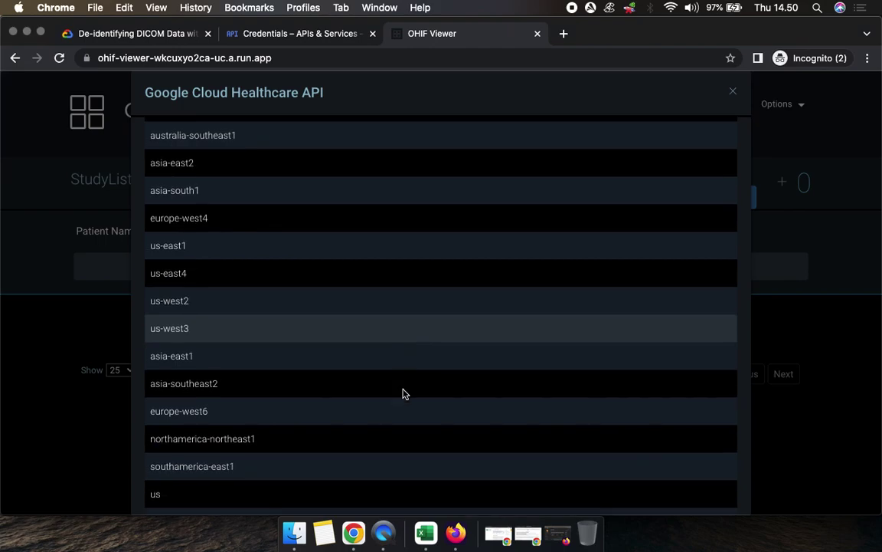
scroll(404, 393, "down", 6)
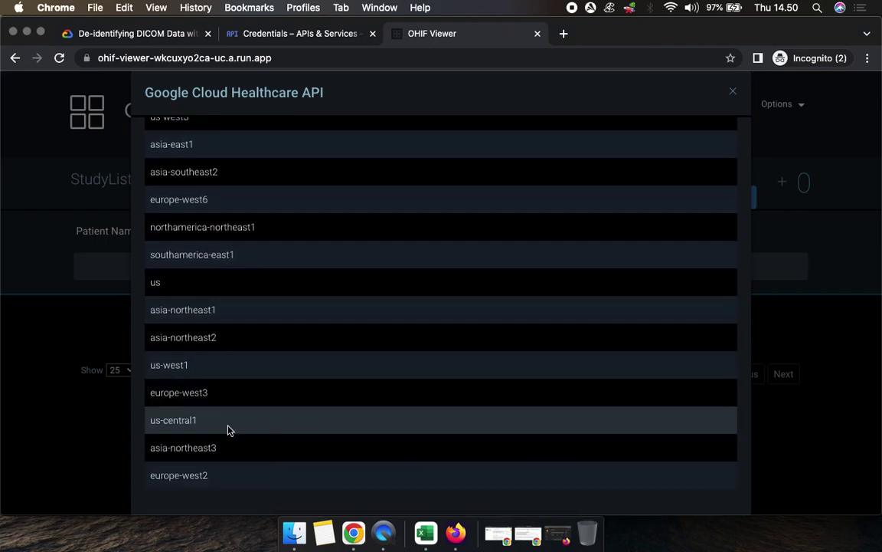
left_click(173, 421)
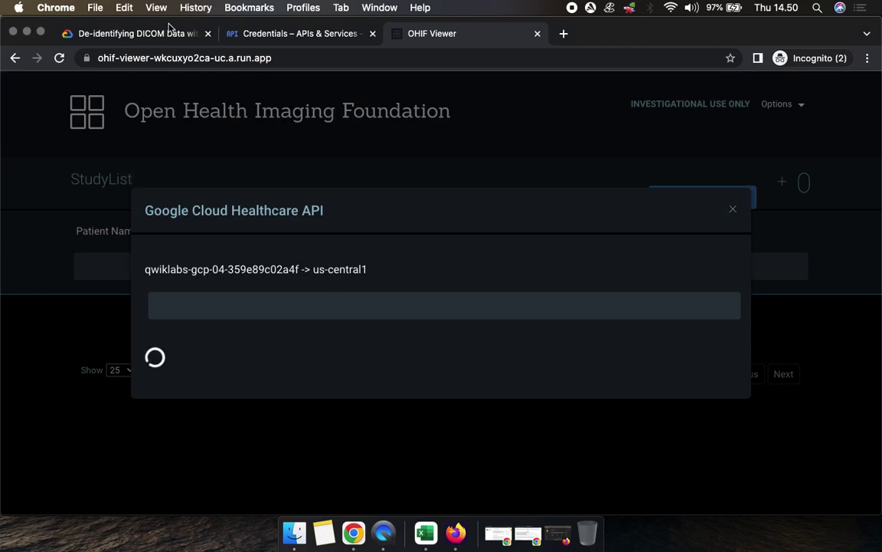
- Check lab step 4 for the required dataset and select dataset1 in the OHIF Viewer
left_click(145, 34)
left_click_drag(292, 210, 412, 209)
scroll(497, 238, "down", 1)
scroll(502, 242, "down", 2)
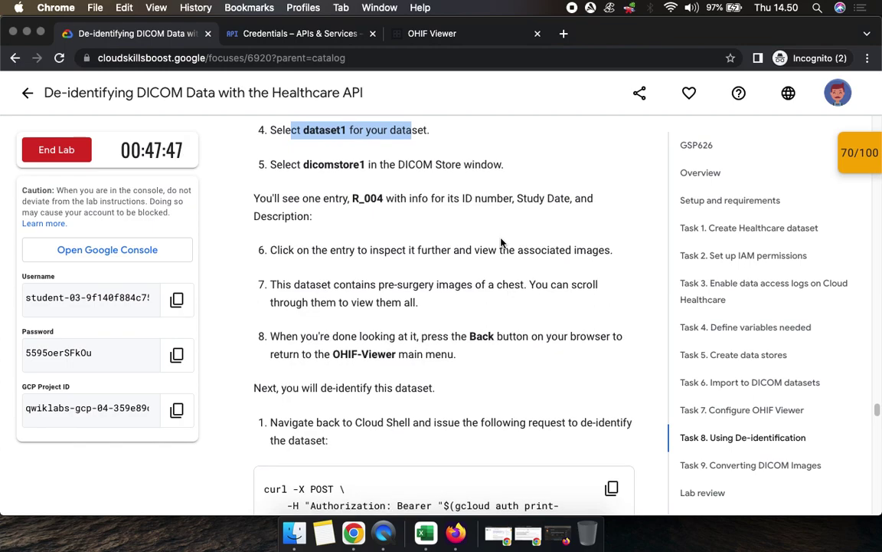
left_click(451, 35)
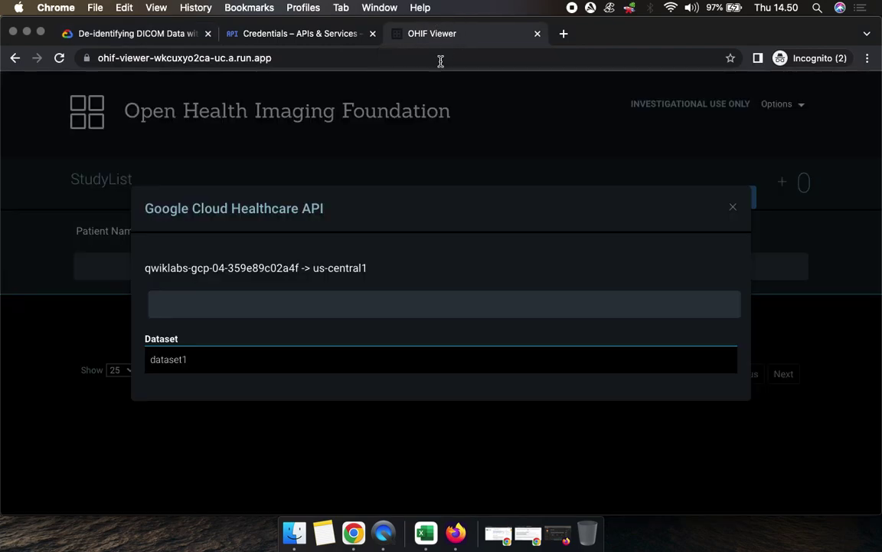
left_click(184, 360)
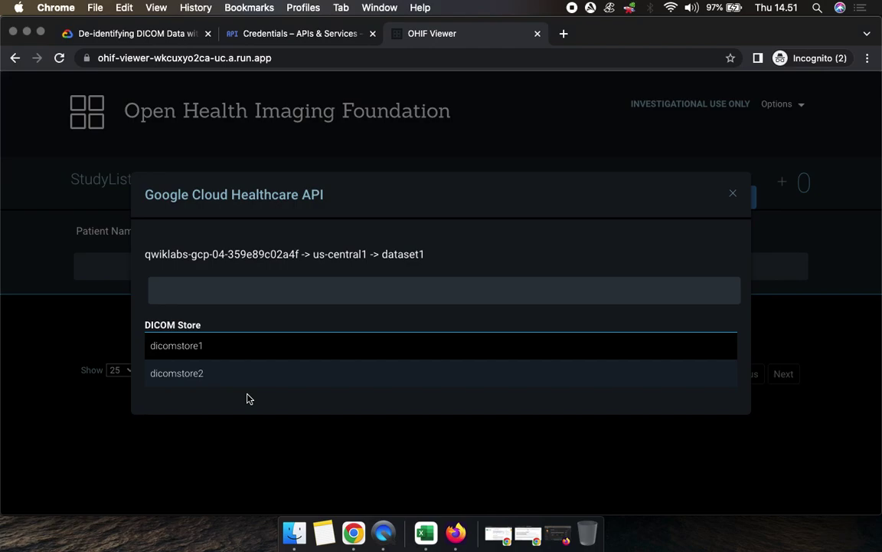
- Check lab step 5 for the required DICOM store and select dicomstore1 in the OHIF Viewer
left_click(126, 34)
left_click_drag(303, 164, 395, 164)
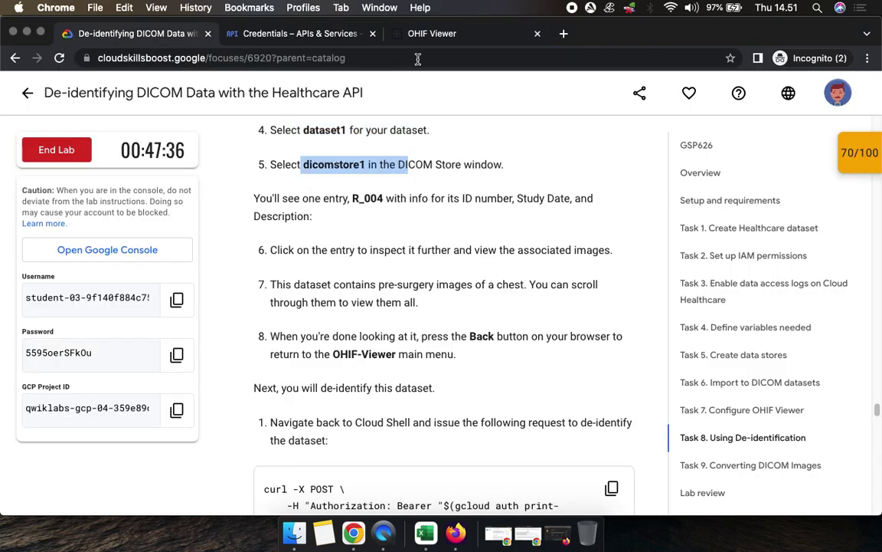
left_click(431, 34)
left_click(195, 345)
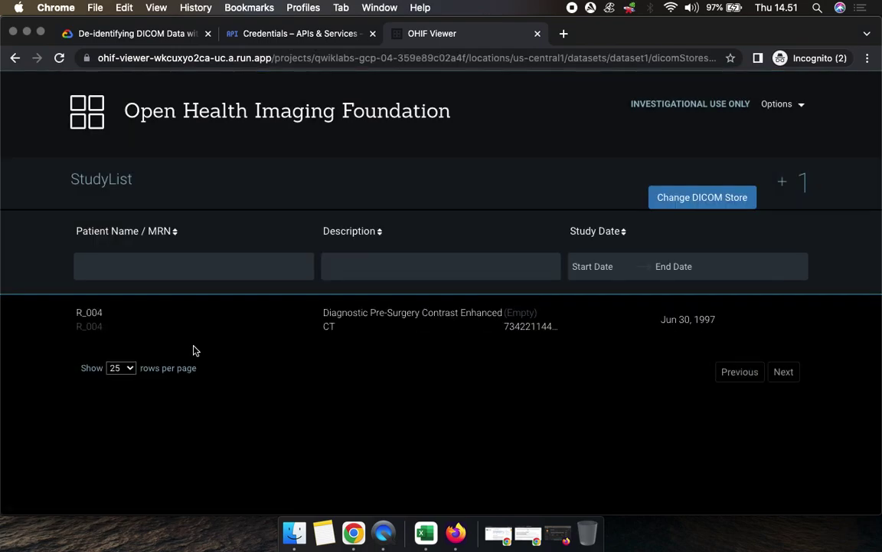
- Read lab steps 6 to 8 and open the R_004 study in the OHIF Viewer to inspect its CT images
left_click(135, 32)
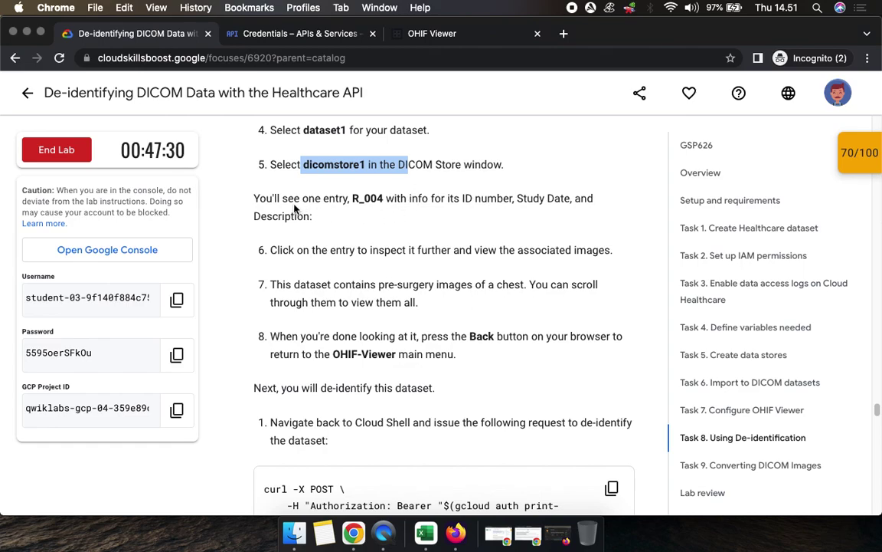
left_click(319, 203)
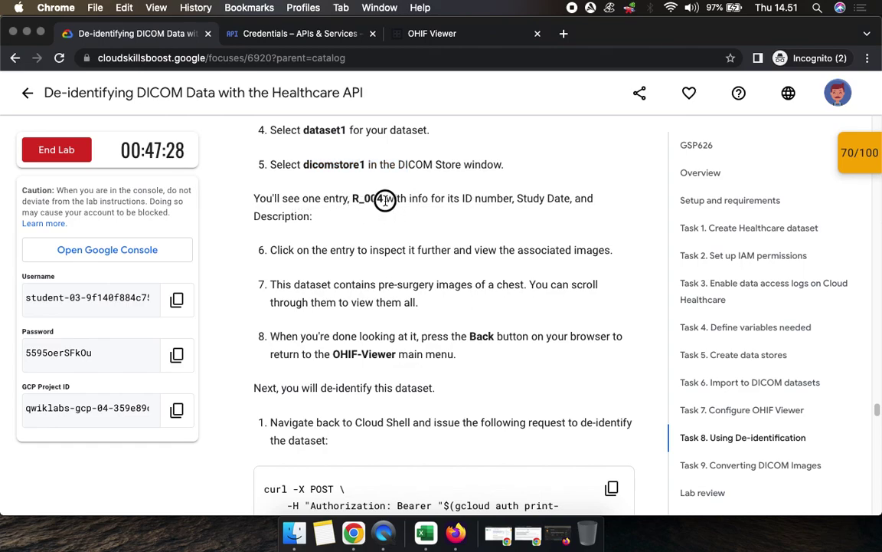
scroll(374, 220, "down", 3)
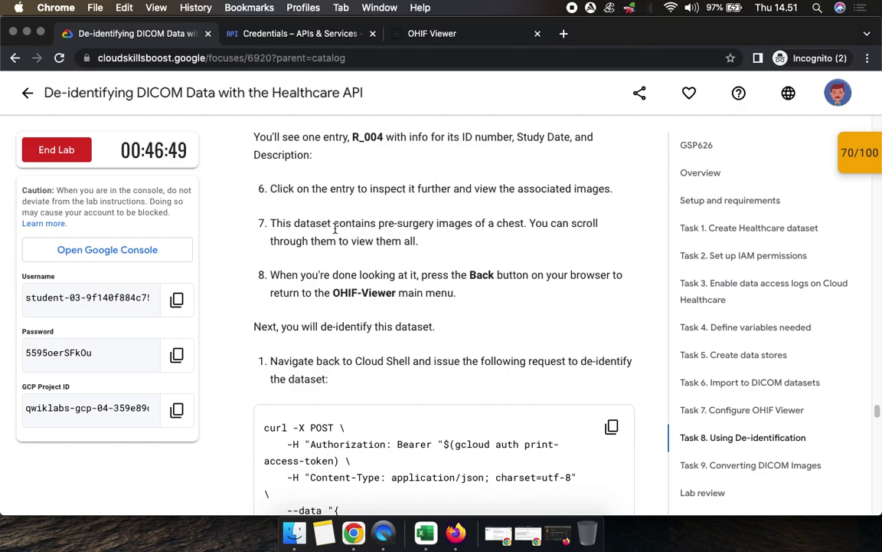
left_click(402, 38)
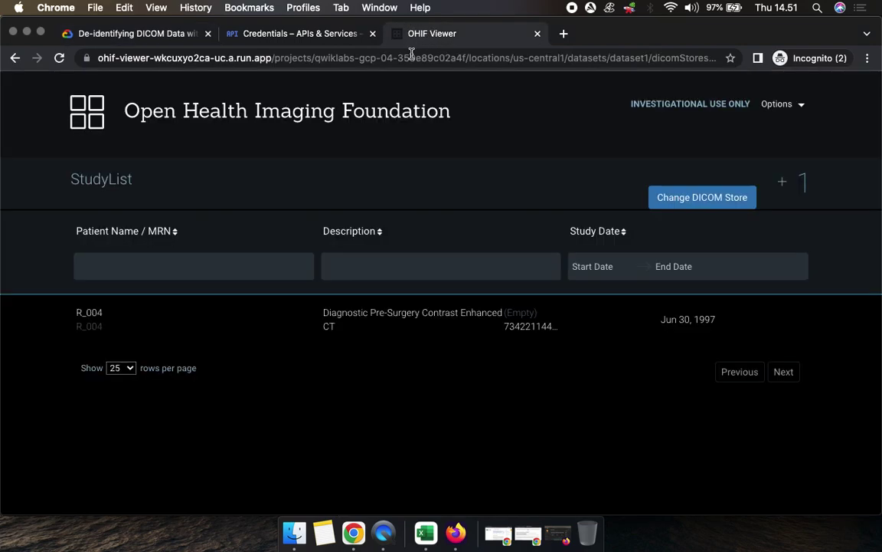
left_click(460, 324)
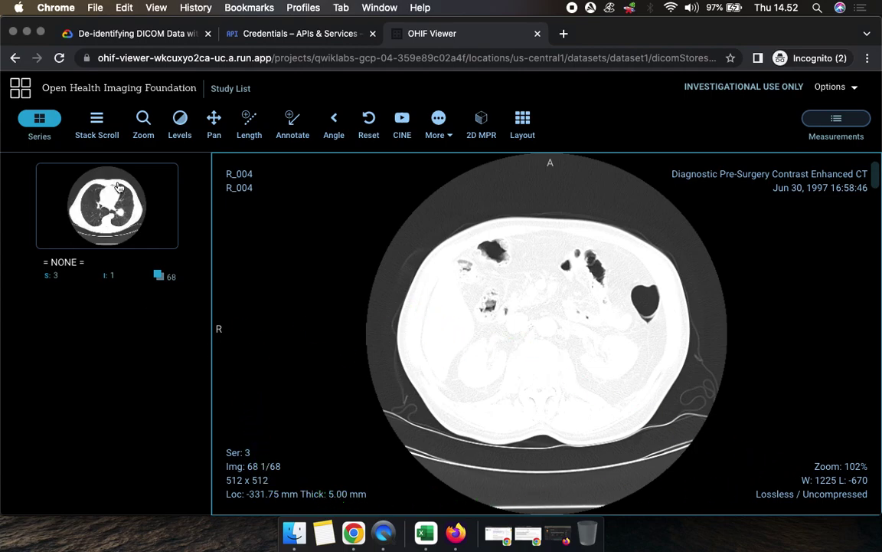
- Follow lab step 8 by going back from the study images to the OHIF Viewer study list, and return to the lab instructions
left_click(117, 33)
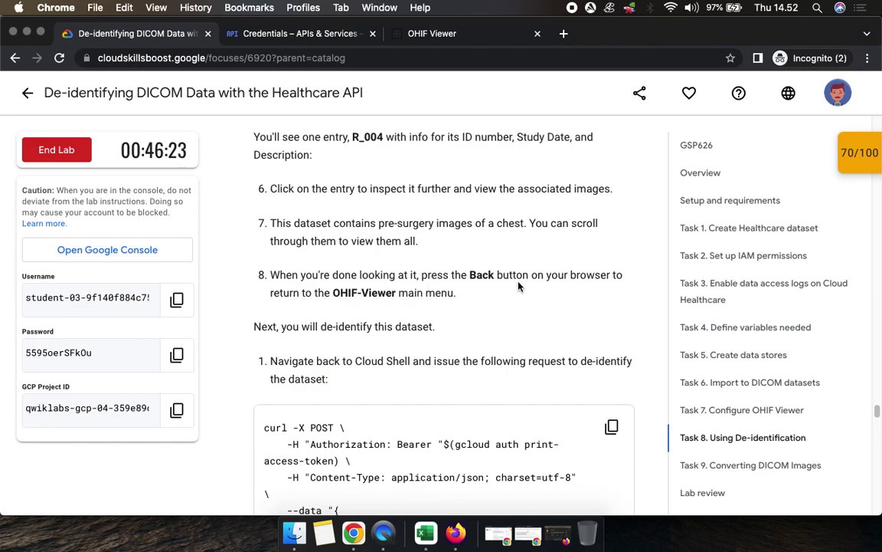
left_click(431, 38)
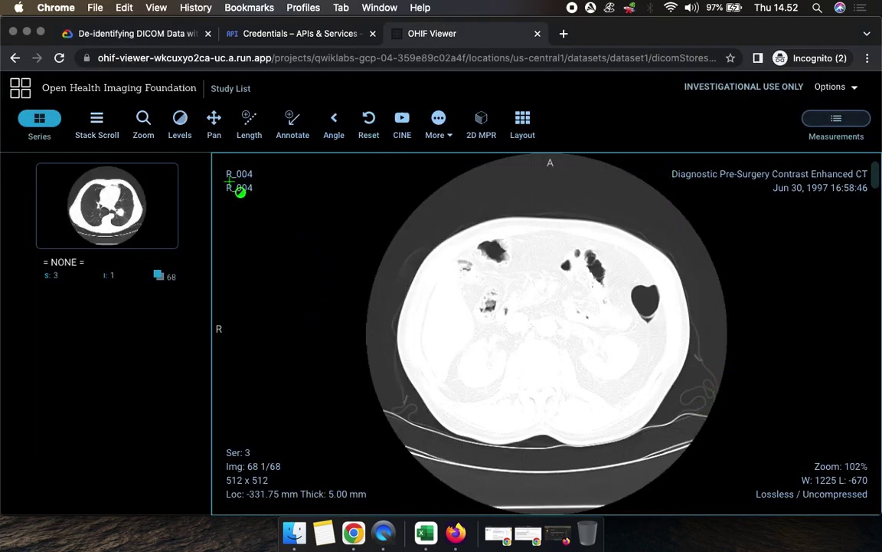
left_click(17, 59)
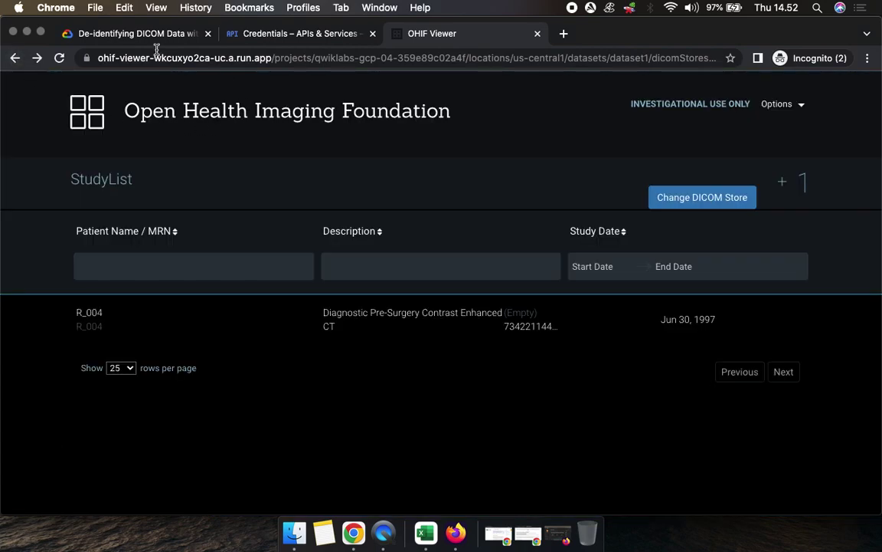
left_click(142, 35)
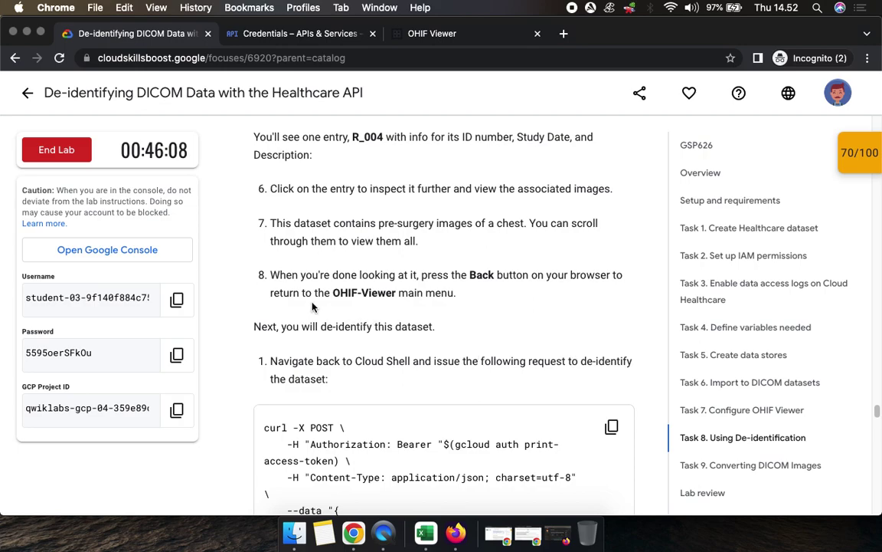
- Copy the de-identify request from the lab and run it in Cloud Shell, using an enlarged terminal, to create the de-id dataset
scroll(381, 352, "down", 5)
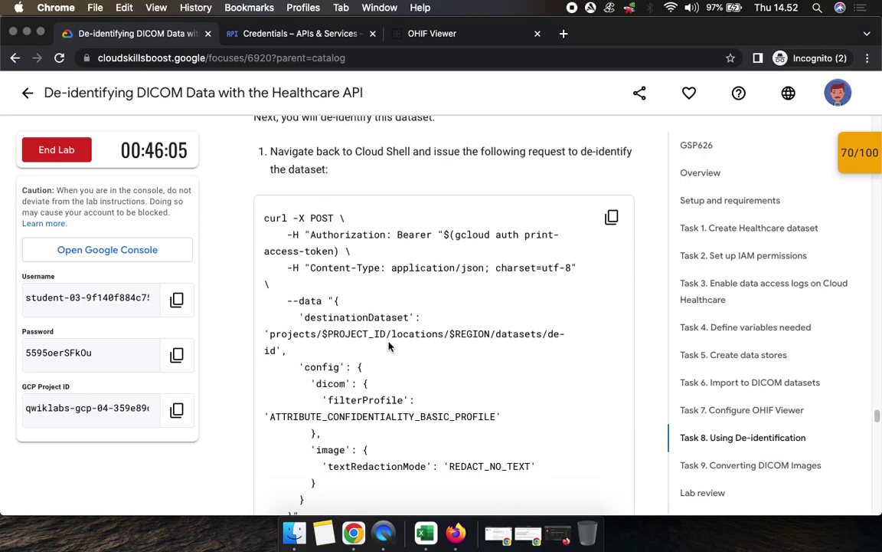
left_click(612, 216)
left_click(292, 33)
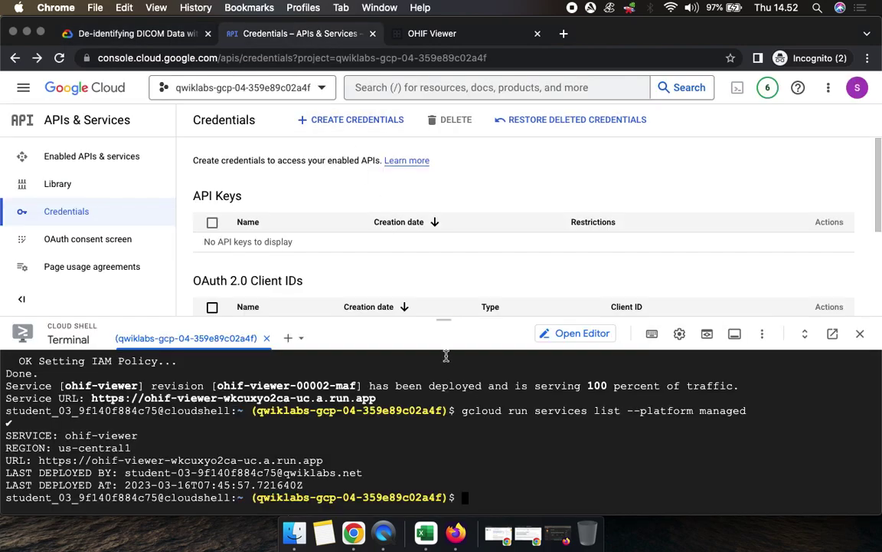
left_click_drag(444, 320, 441, 194)
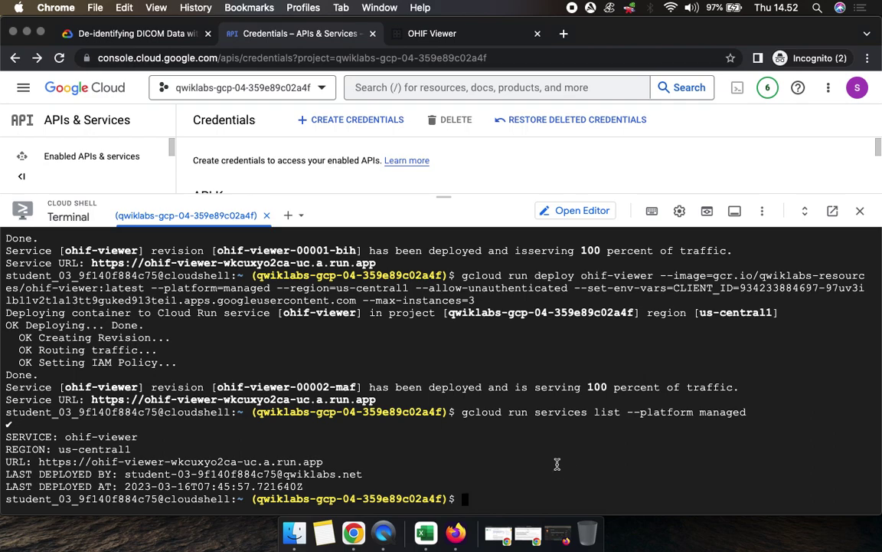
key("super+v")
key("Return")
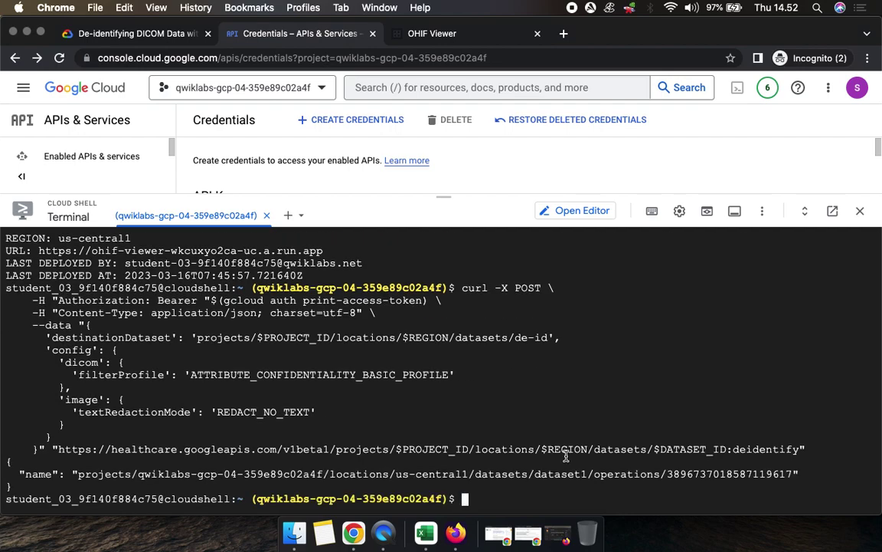
- Copy the operation status request from lab step 2 and run it in Cloud Shell with its <operation-id> placeholder unchanged
left_click(130, 33)
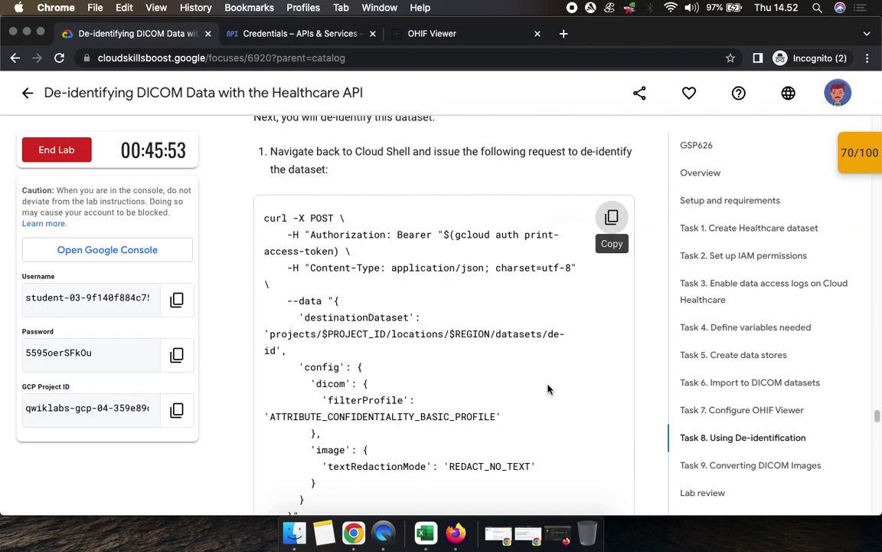
scroll(545, 389, "down", 10)
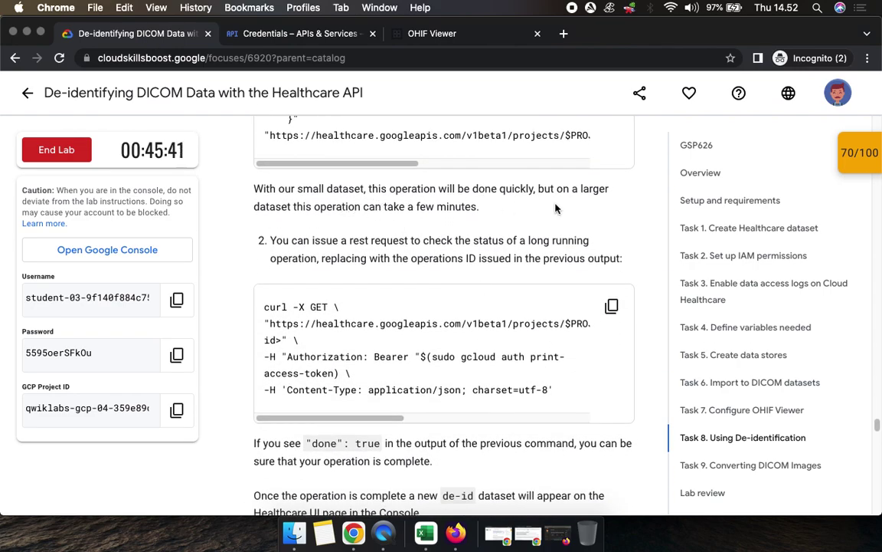
scroll(455, 227, "down", 3)
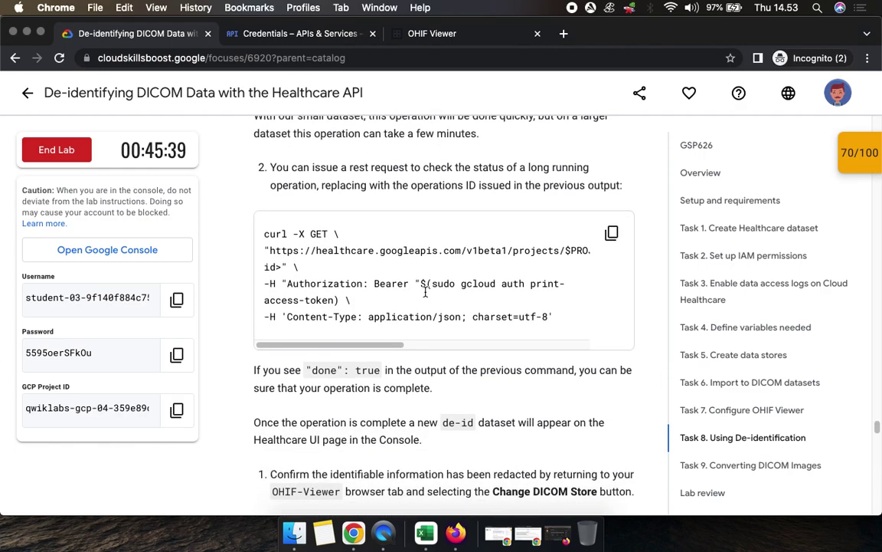
left_click(613, 208)
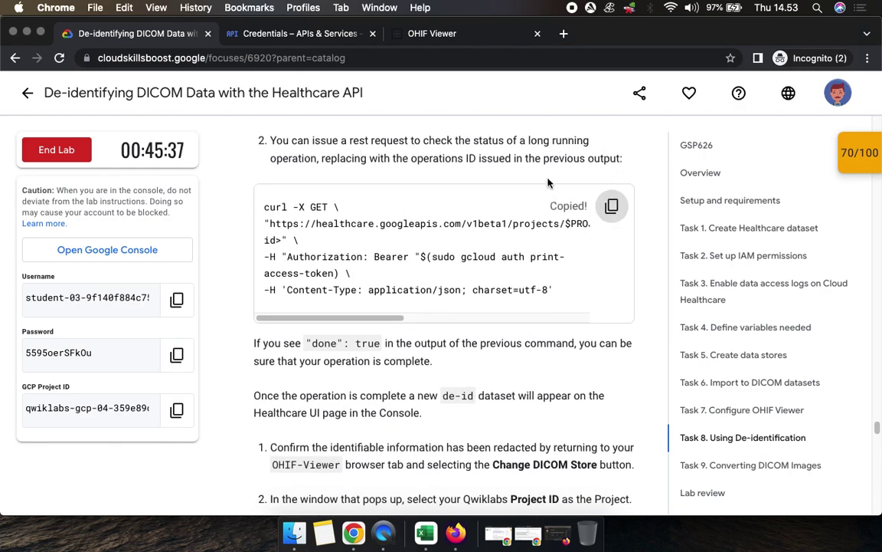
left_click(268, 35)
key("super+v")
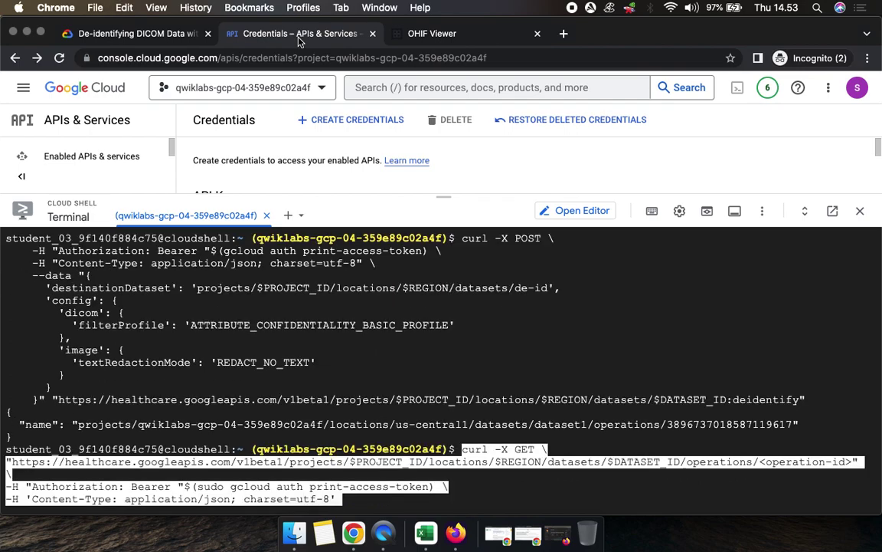
key("Return")
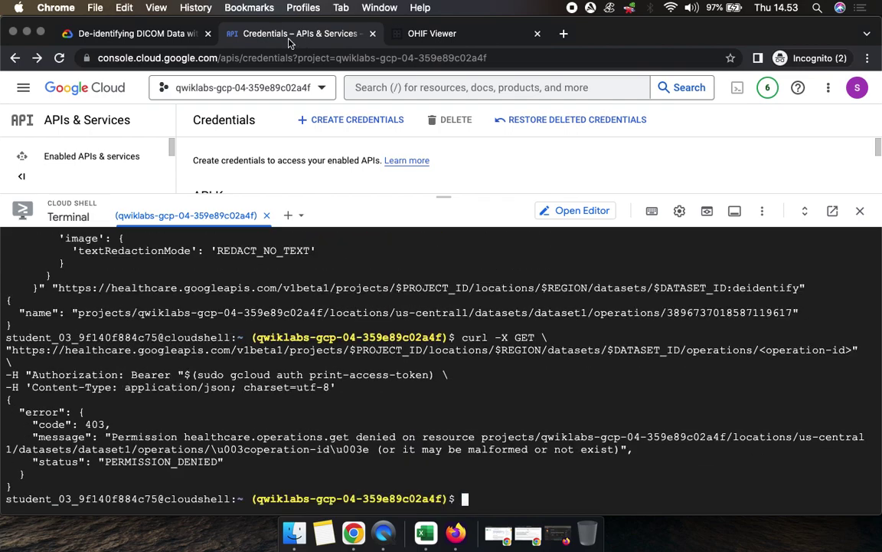
- Compare the Cloud Shell output of the status request with the lab's criterion for a completed operation
left_click(115, 33)
scroll(360, 343, "down", 2)
scroll(360, 342, "down", 3)
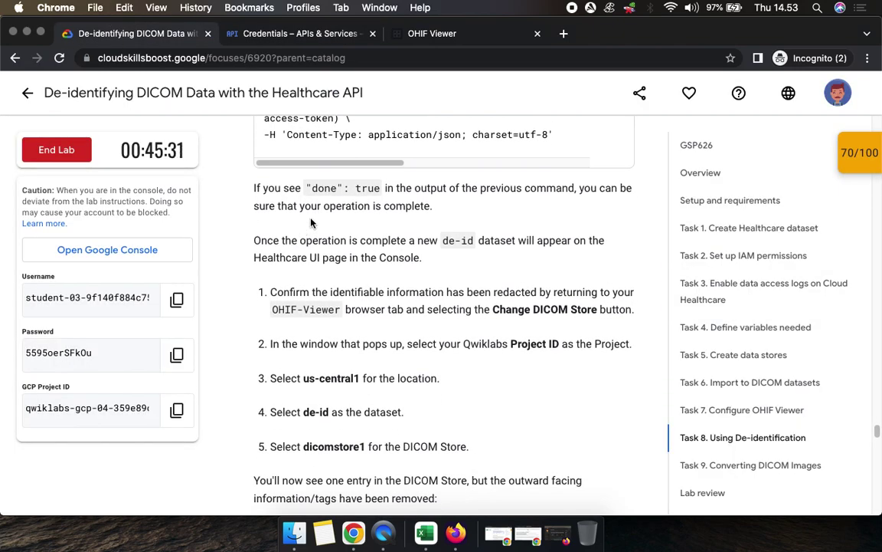
left_click(255, 34)
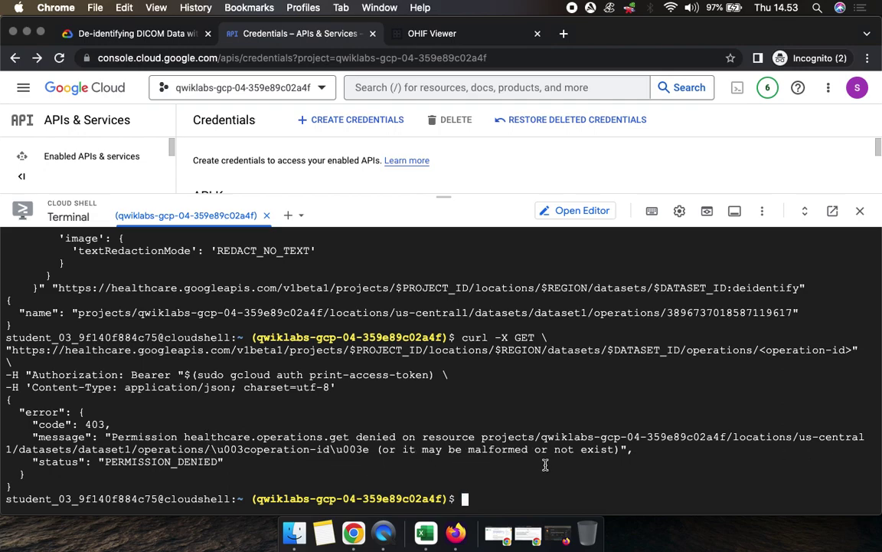
left_click(155, 35)
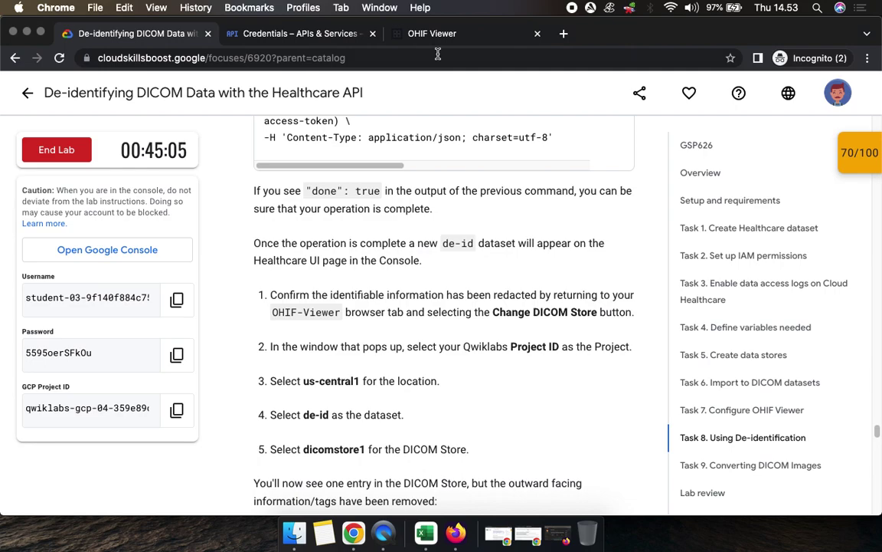
- Open the Google Cloud Healthcare page in a new browser tab to check the dataset list for de-id
left_click(277, 36)
left_click(25, 88)
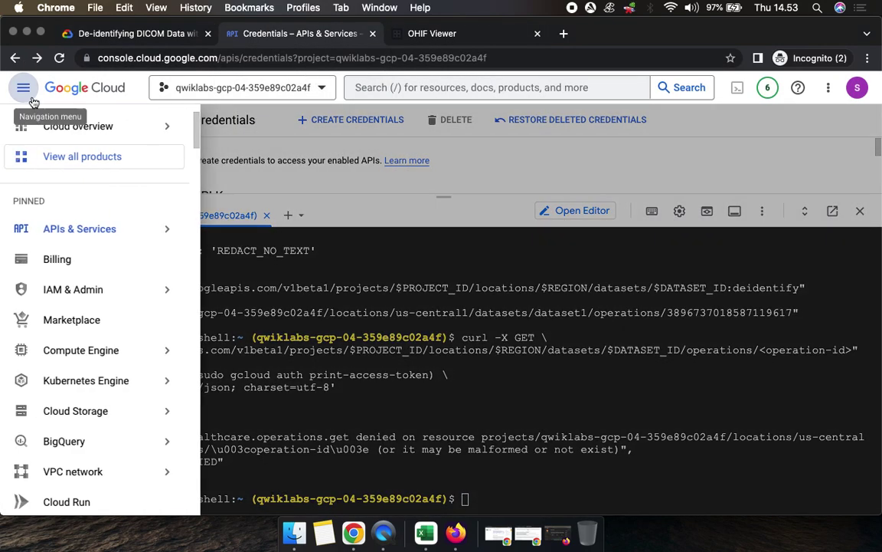
scroll(79, 451, "down", 5)
scroll(79, 453, "down", 15)
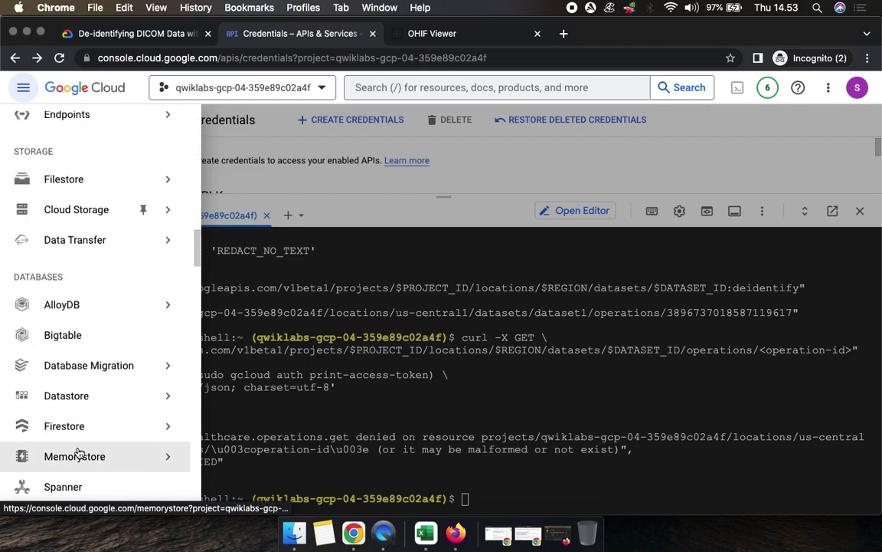
scroll(78, 452, "down", 20)
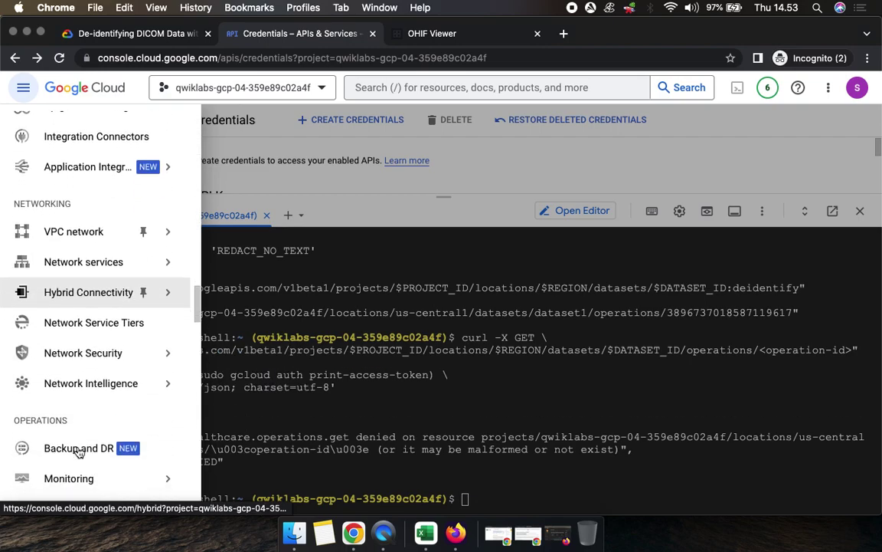
scroll(79, 453, "down", 15)
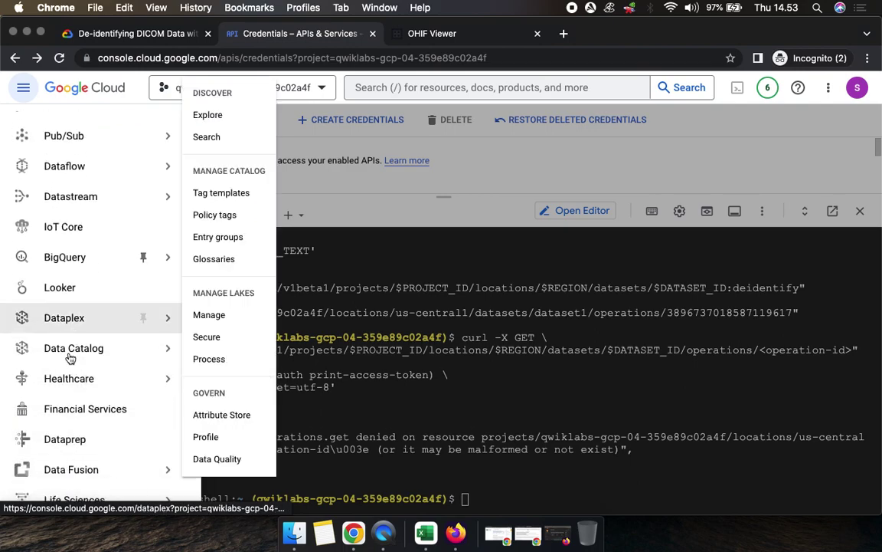
right_click(94, 379)
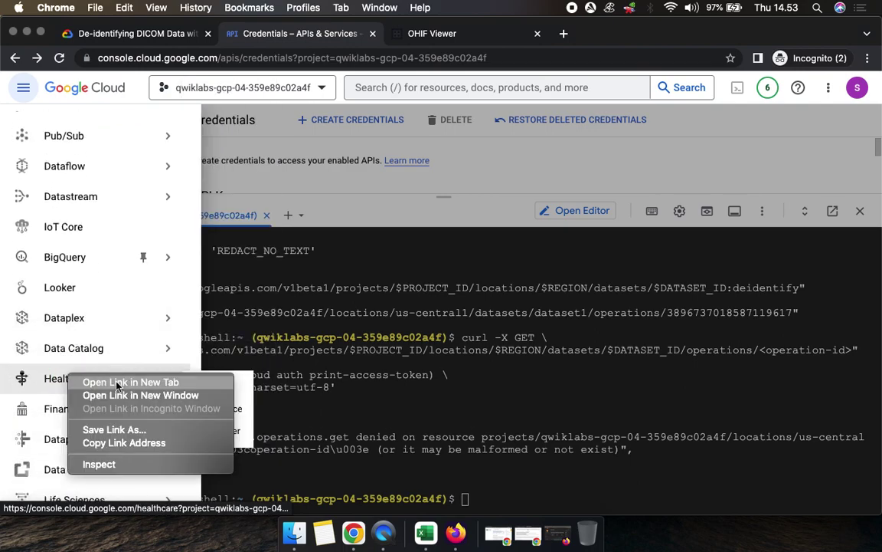
left_click(94, 381)
left_click(490, 36)
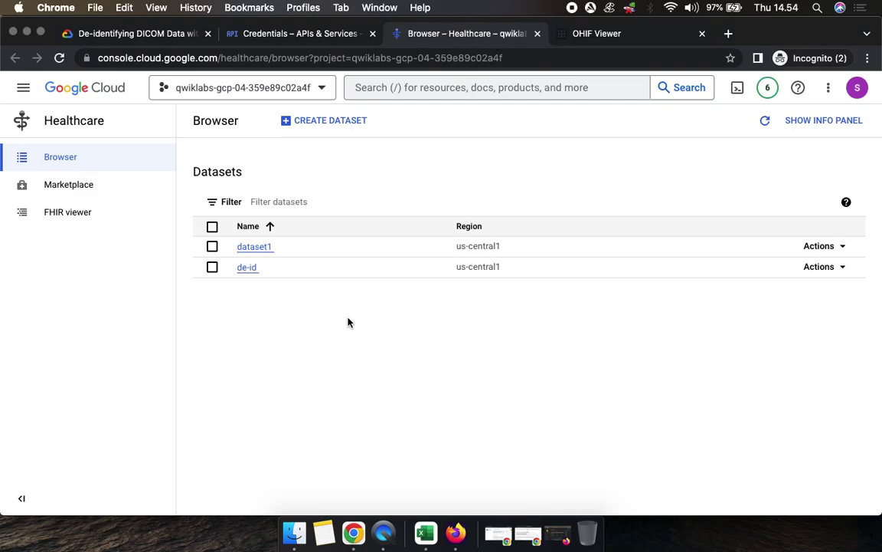
- Follow the lab's confirmation steps by changing the DICOM store in the OHIF Viewer, choosing the qwiklabs-gcp project and the us-central1 location
left_click(121, 34)
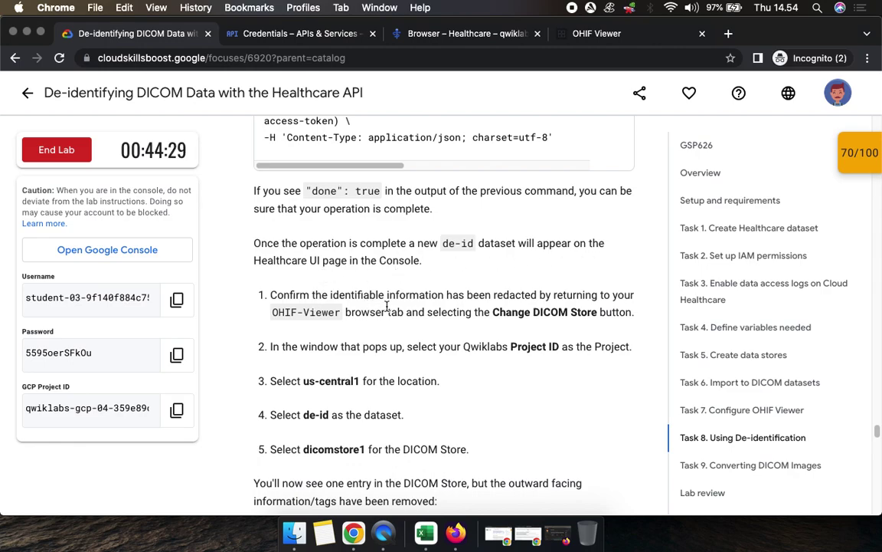
scroll(387, 306, "down", 4)
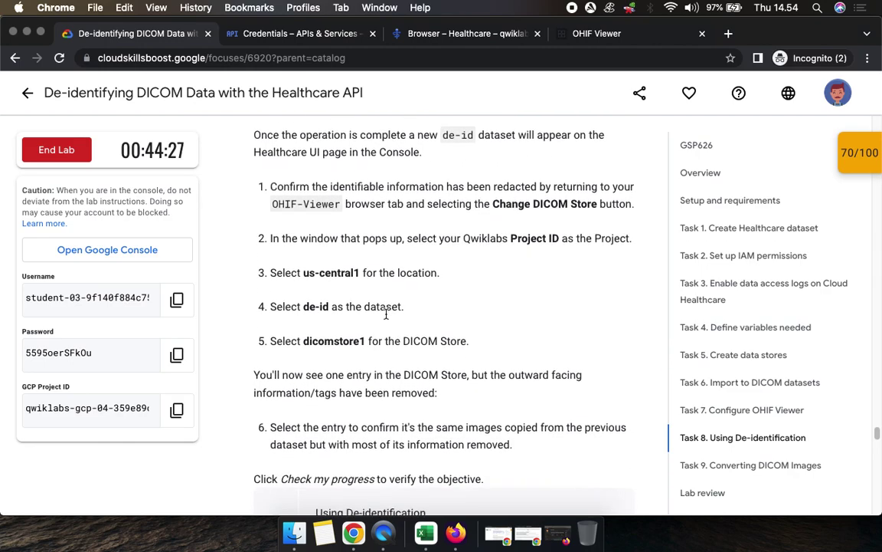
scroll(387, 314, "down", 1)
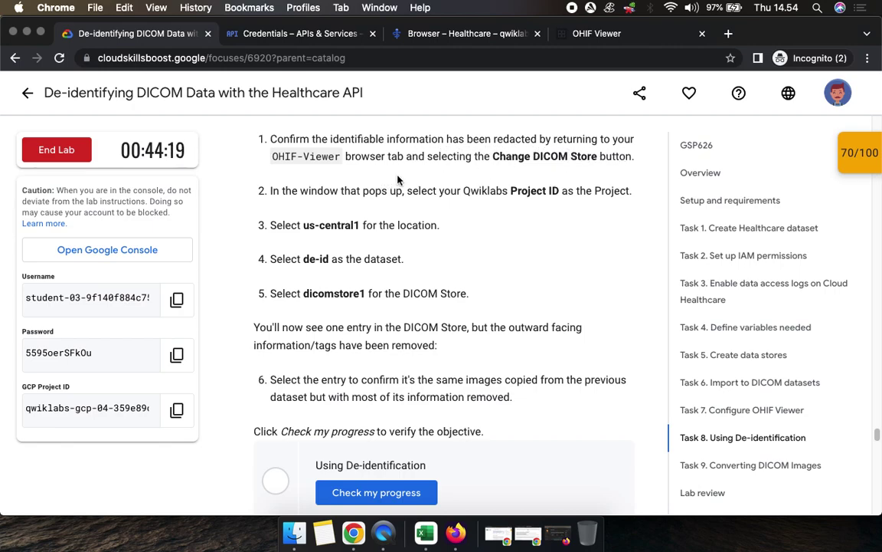
left_click_drag(494, 156, 607, 158)
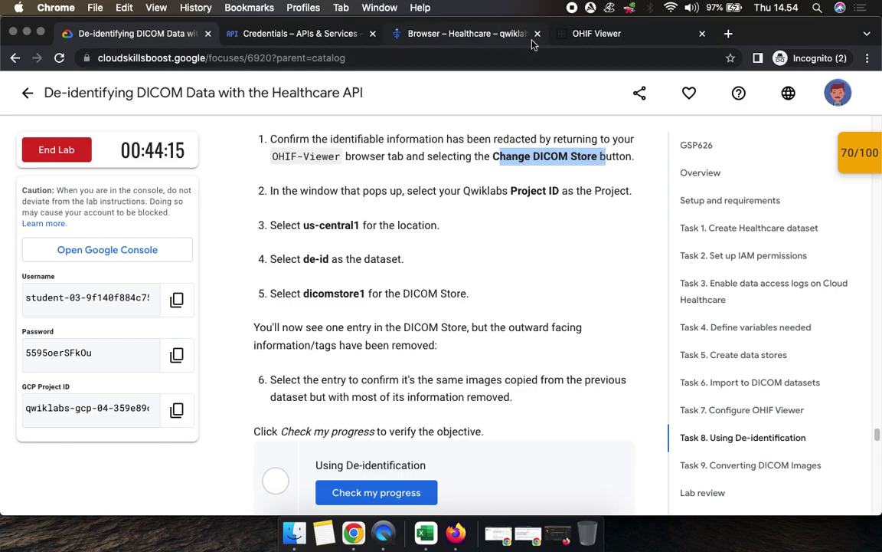
left_click(612, 33)
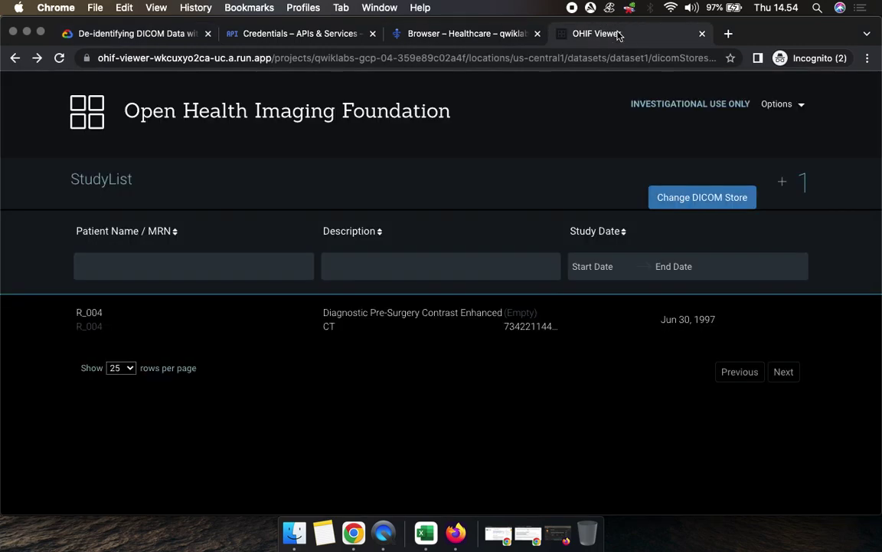
left_click(719, 198)
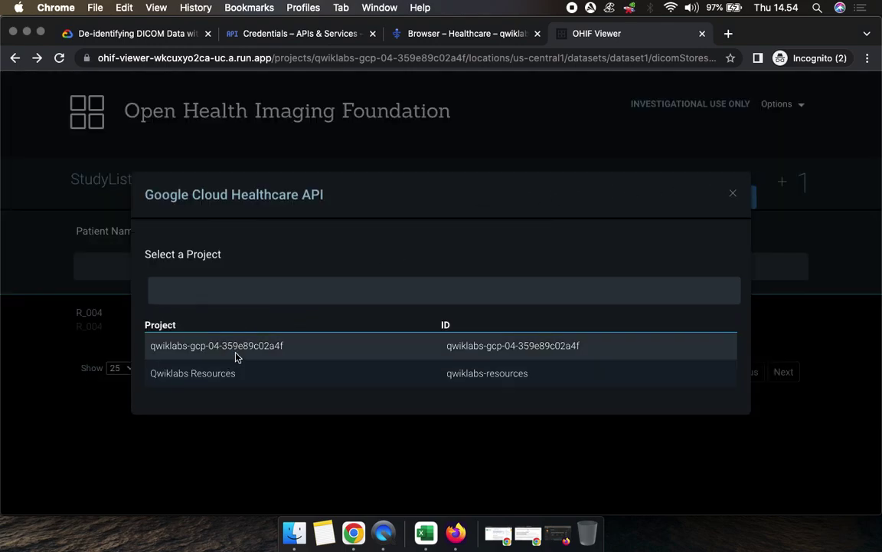
left_click(242, 346)
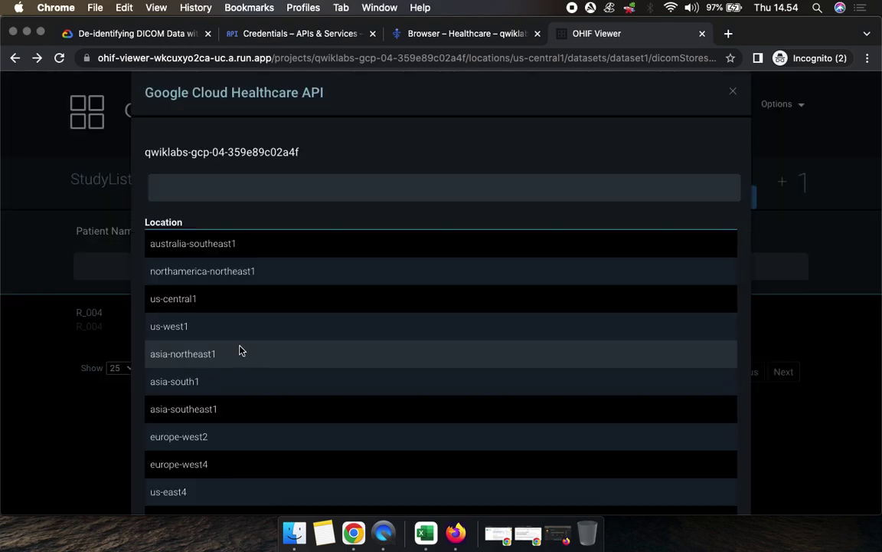
left_click(183, 298)
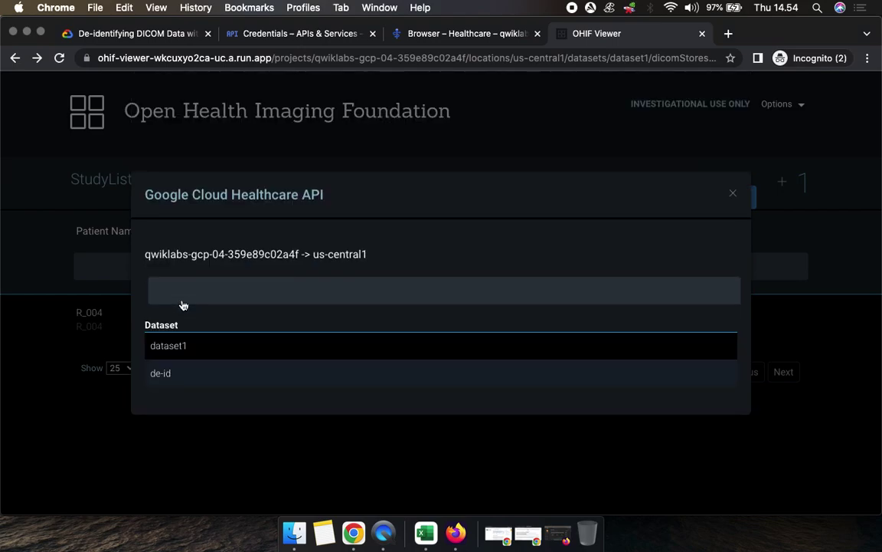
- Check lab steps 4 and 5 and select the de-id dataset and its dicomstore1 DICOM store in the OHIF Viewer
left_click(122, 34)
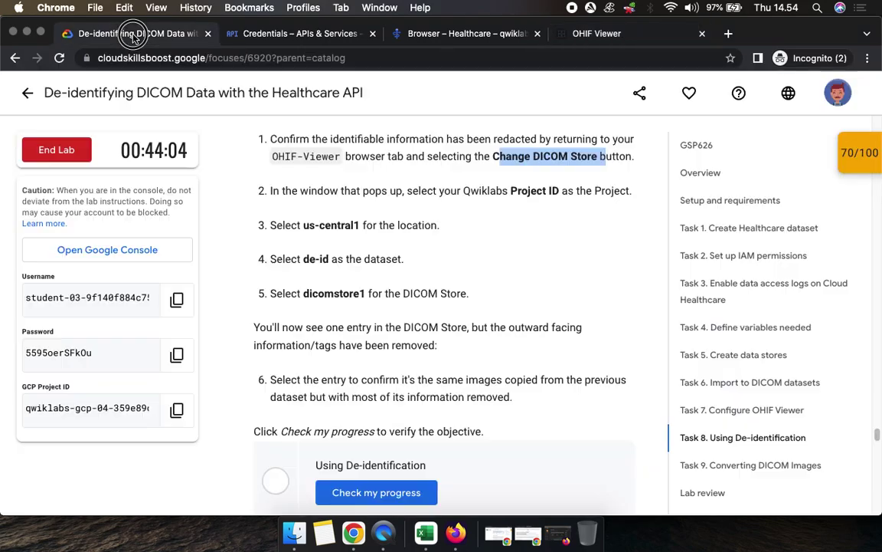
left_click_drag(298, 259, 361, 259)
left_click(611, 38)
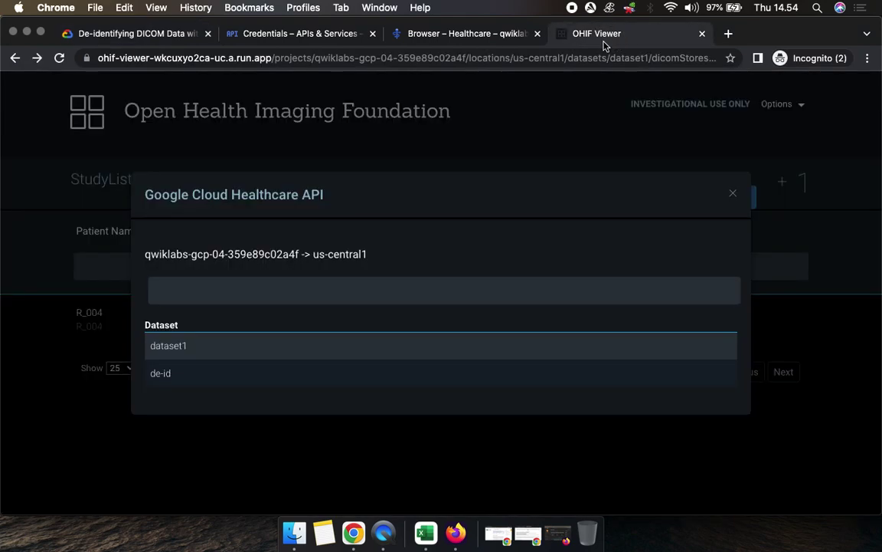
left_click(163, 375)
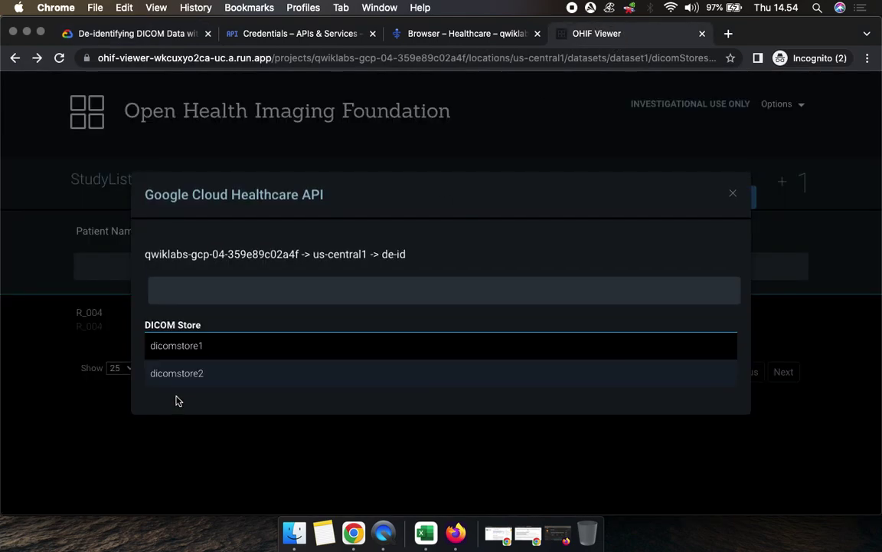
left_click(135, 39)
left_click_drag(305, 294, 381, 293)
left_click(605, 35)
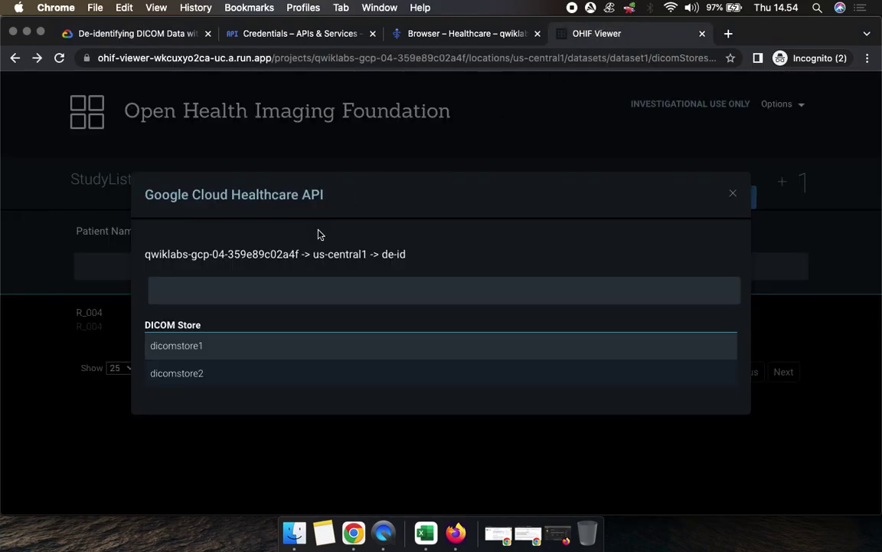
left_click(209, 348)
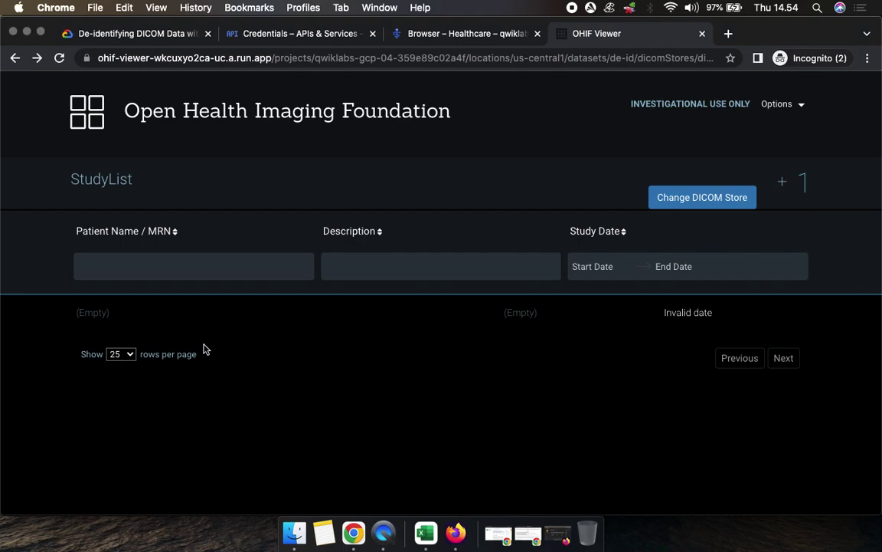
- Return to the lab instructions and check the progress of the Using De-identification objective
left_click(135, 33)
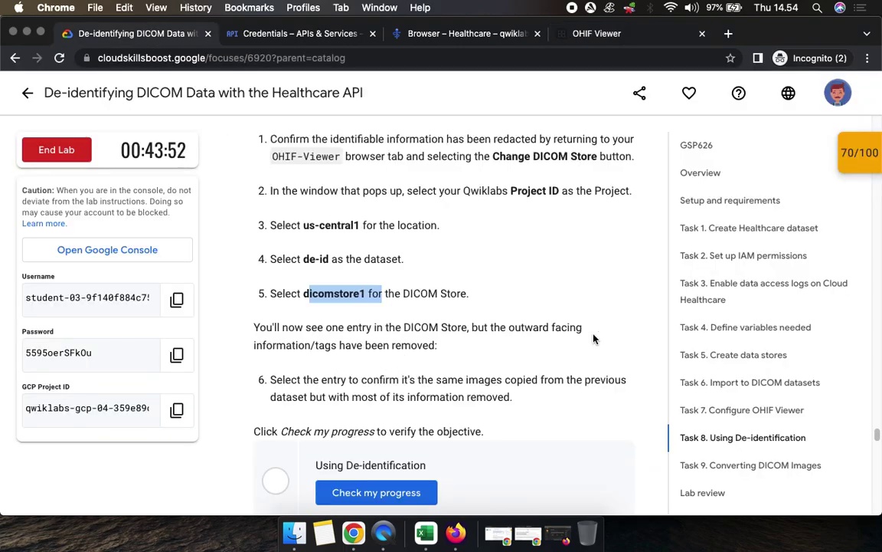
left_click(376, 492)
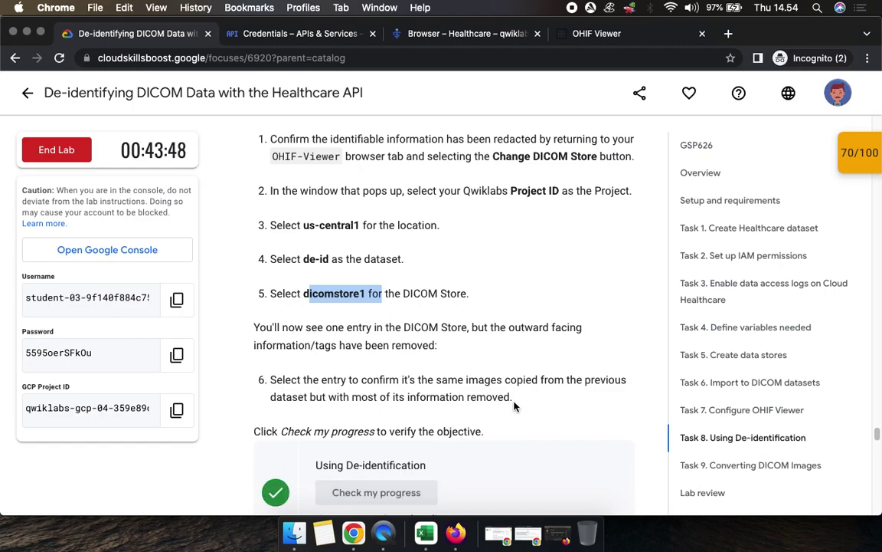
scroll(511, 397, "down", 3)
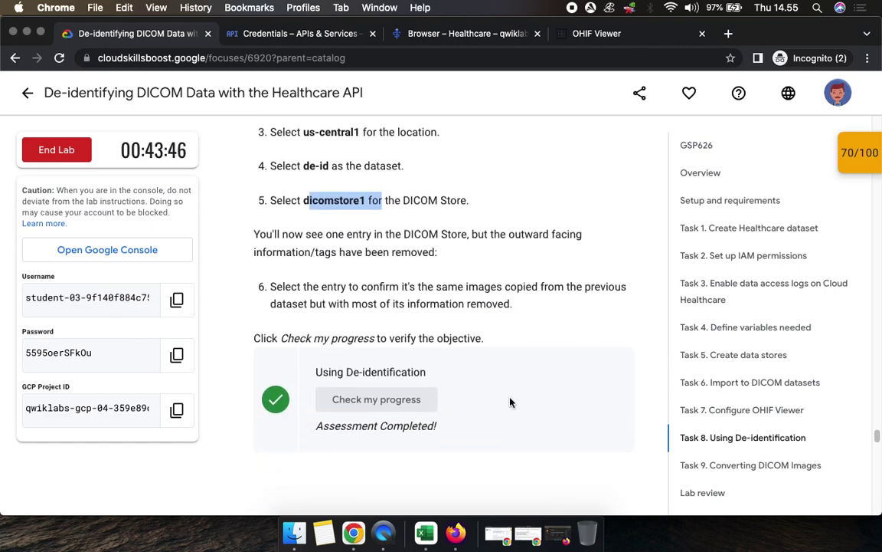
- Copy the lab's curl POST de-identify request and issue it again in Cloud Shell with de-id as the destination dataset
scroll(510, 400, "up", 3)
scroll(510, 398, "up", 5)
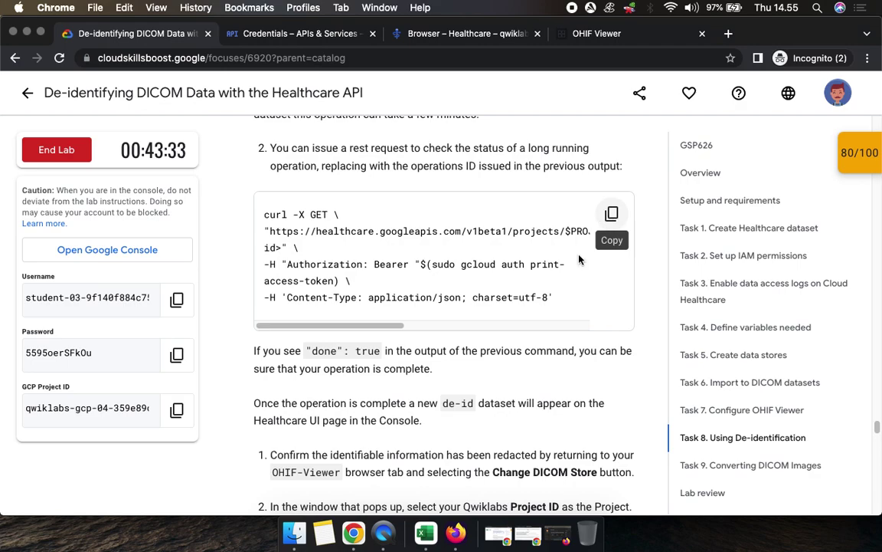
scroll(532, 306, "up", 4)
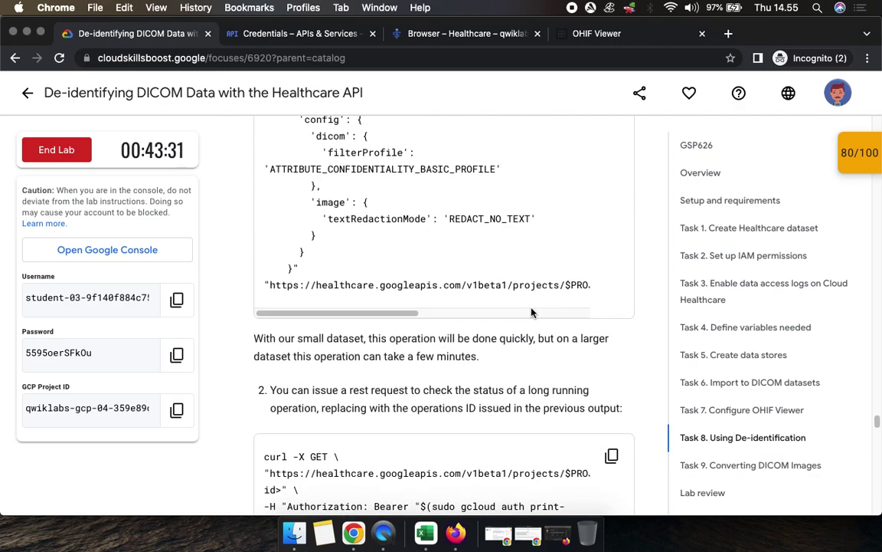
scroll(532, 312, "up", 5)
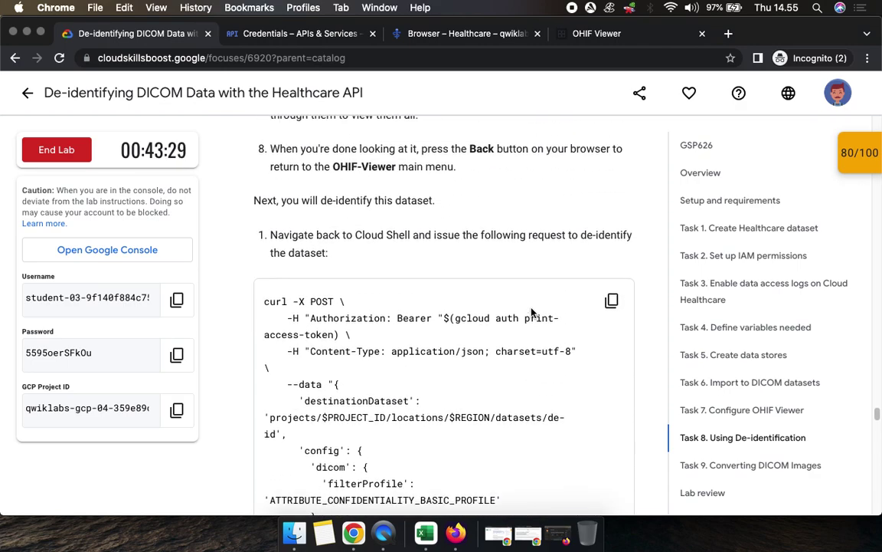
scroll(533, 312, "down", 3)
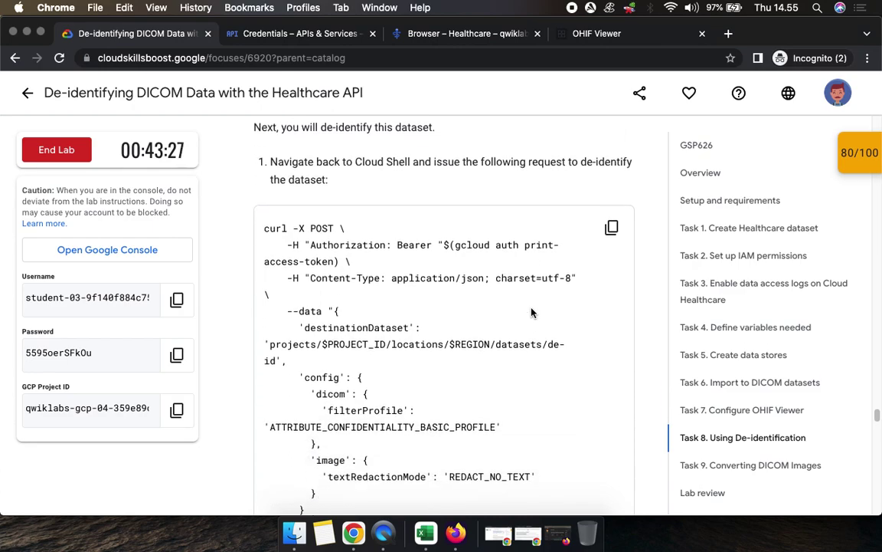
left_click(611, 216)
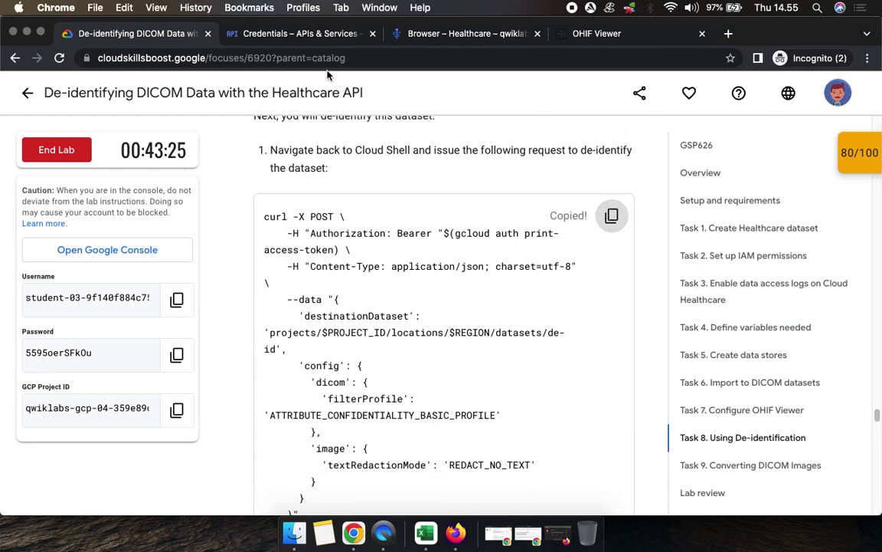
key("ctrl+Tab")
left_click(527, 412)
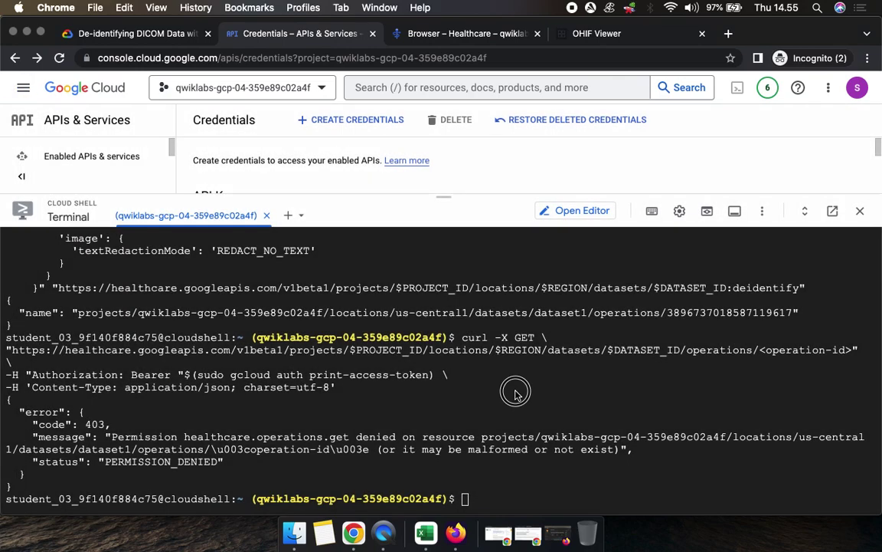
key("super+v")
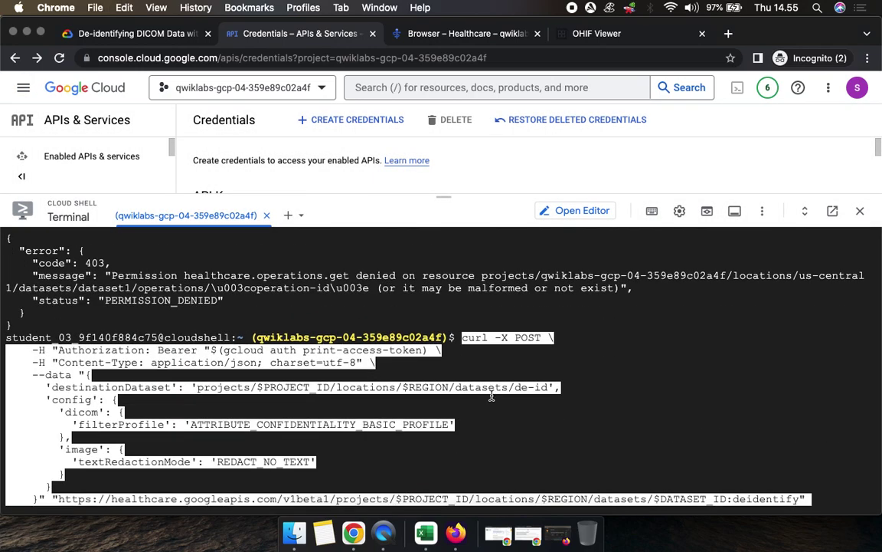
key("Return")
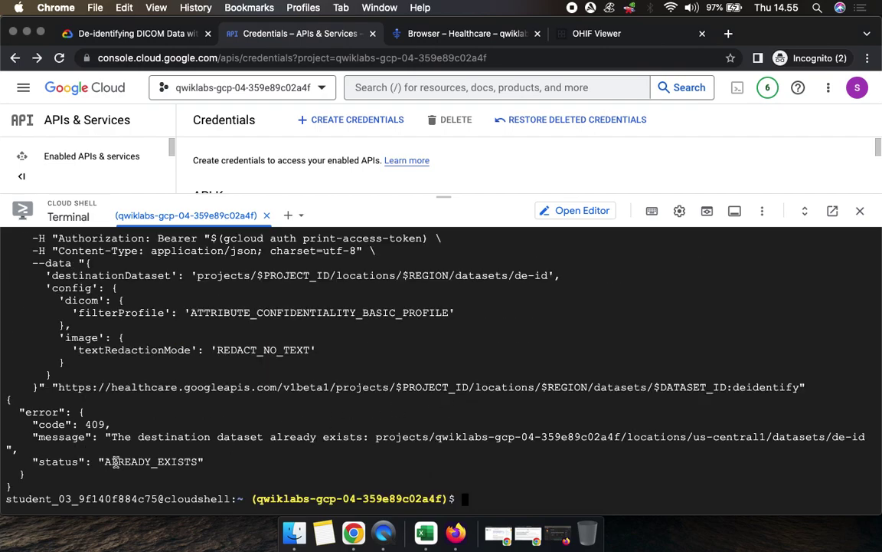
left_click_drag(108, 461, 204, 472)
- Copy the lab's curl GET operation status request, run it in Cloud Shell and check the returned code
left_click(130, 34)
scroll(507, 331, "down", 8)
scroll(564, 373, "down", 2)
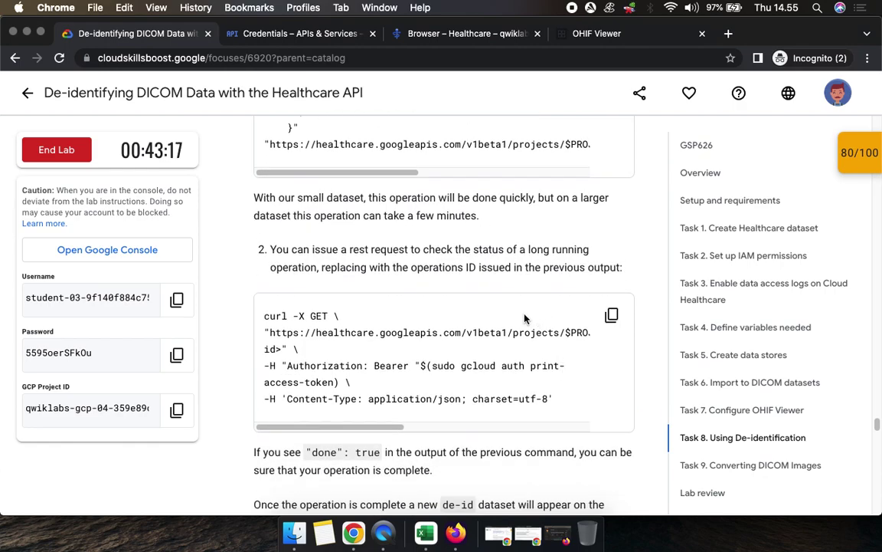
left_click(612, 315)
left_click(299, 34)
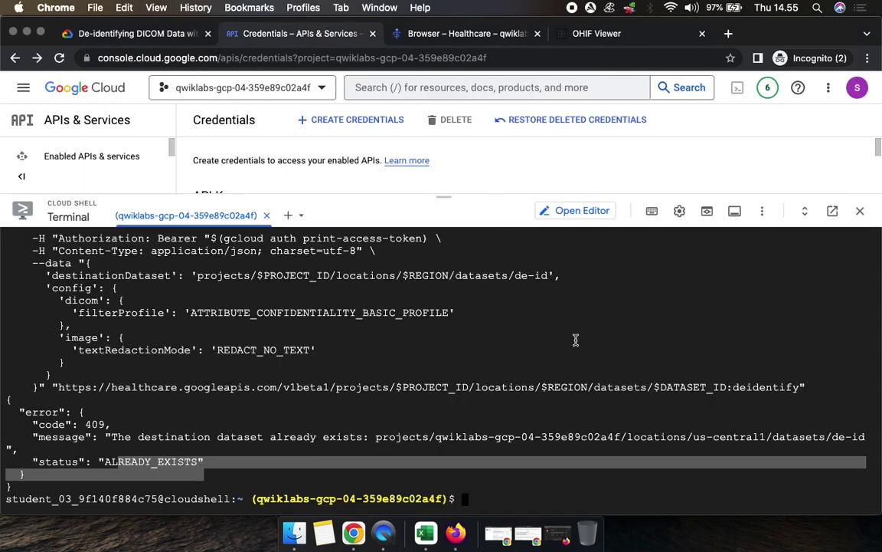
key("super+v")
key("Return")
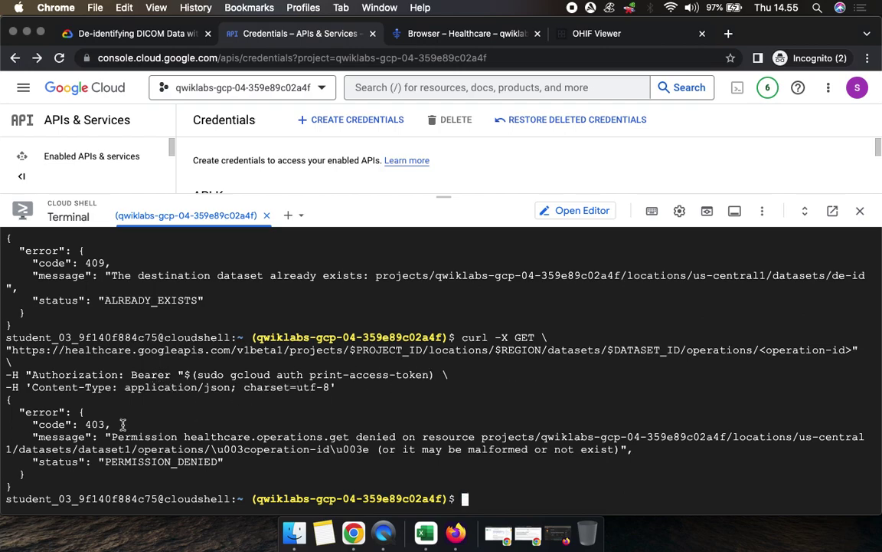
left_click_drag(122, 423, 78, 423)
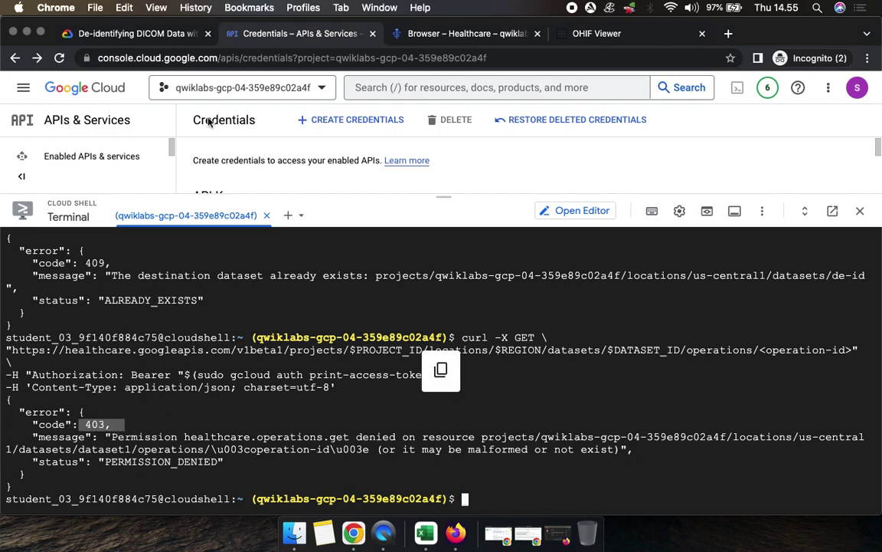
- Review the remaining Task 8 instructions on the lab page and continue to Task 9, Converting DICOM Images
left_click(138, 33)
scroll(422, 427, "down", 5)
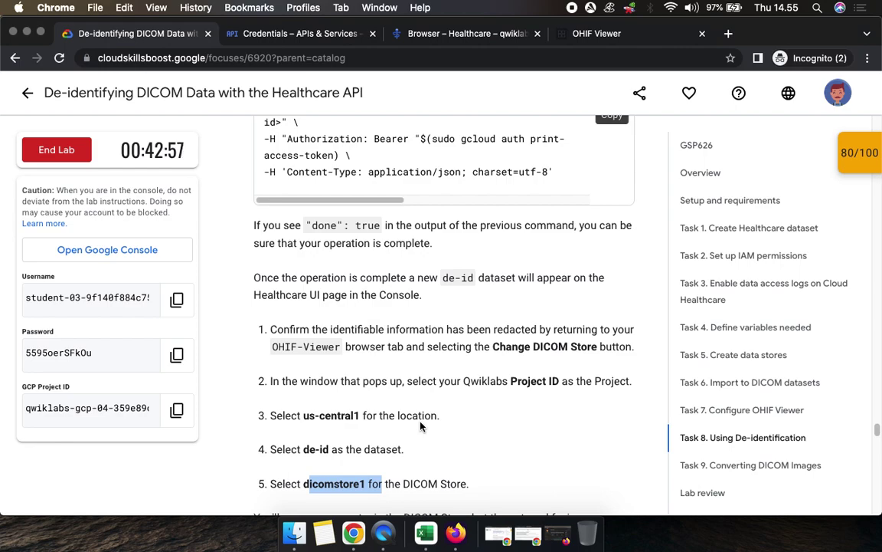
scroll(420, 426, "down", 5)
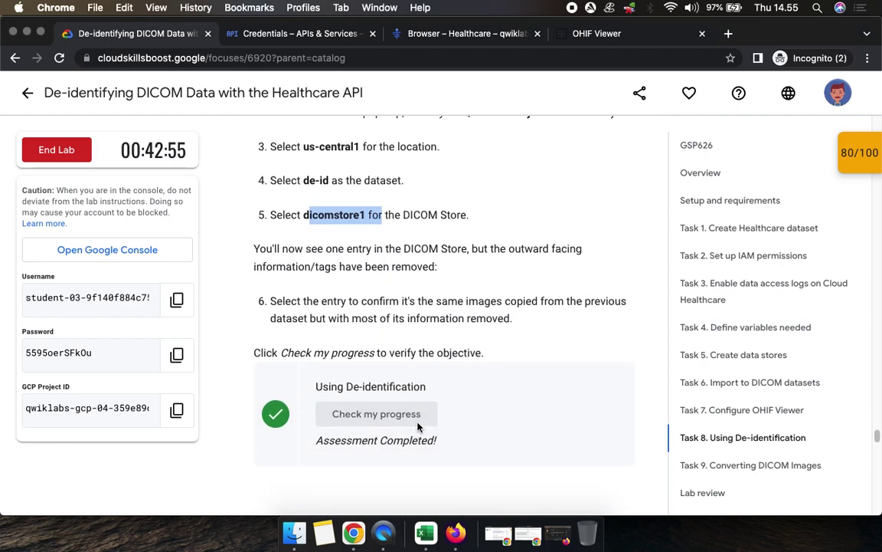
scroll(416, 425, "down", 5)
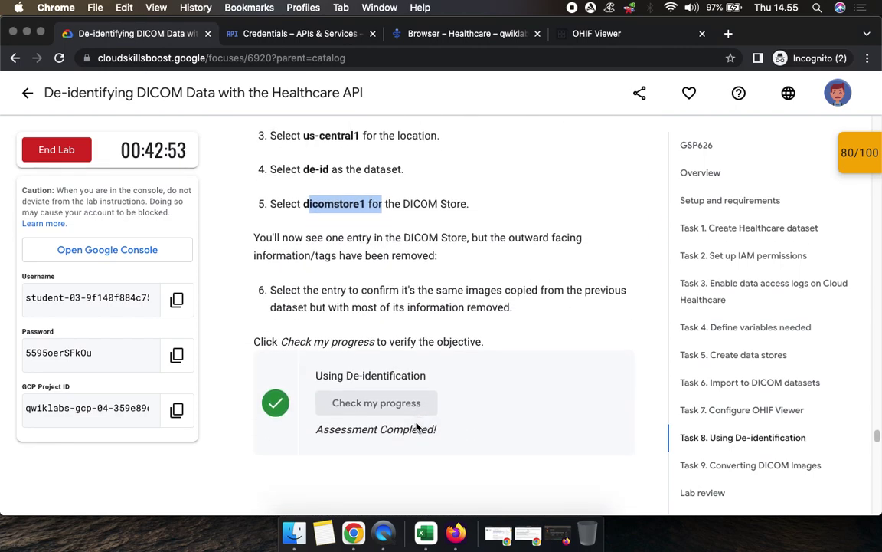
scroll(417, 422, "down", 3)
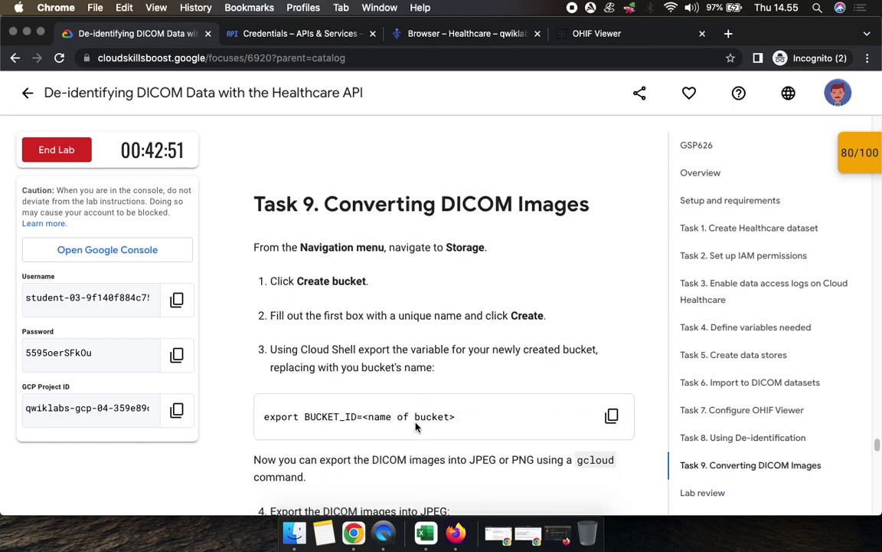
scroll(417, 427, "up", 10)
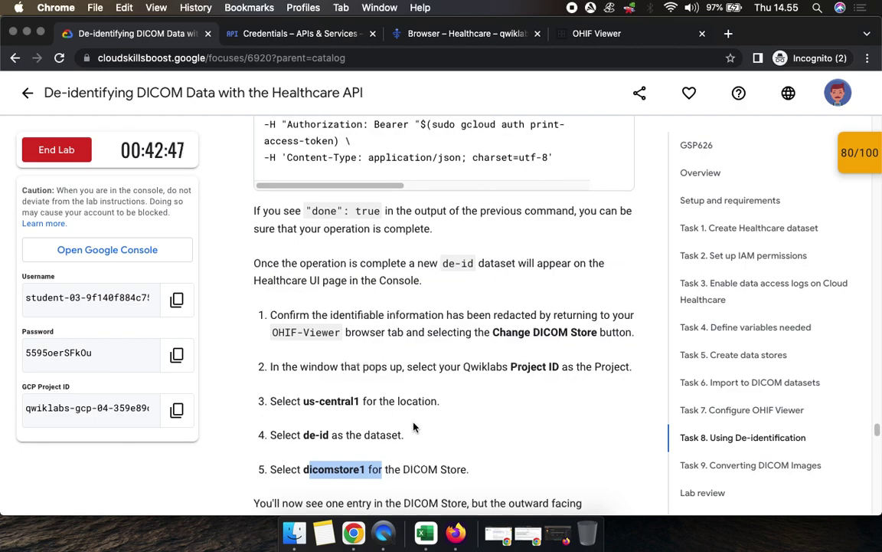
scroll(414, 426, "up", 5)
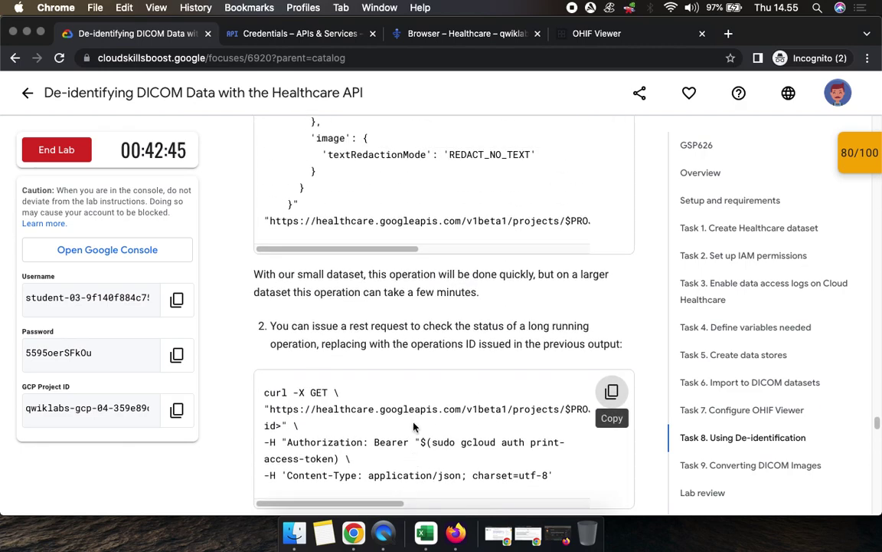
scroll(413, 427, "down", 5)
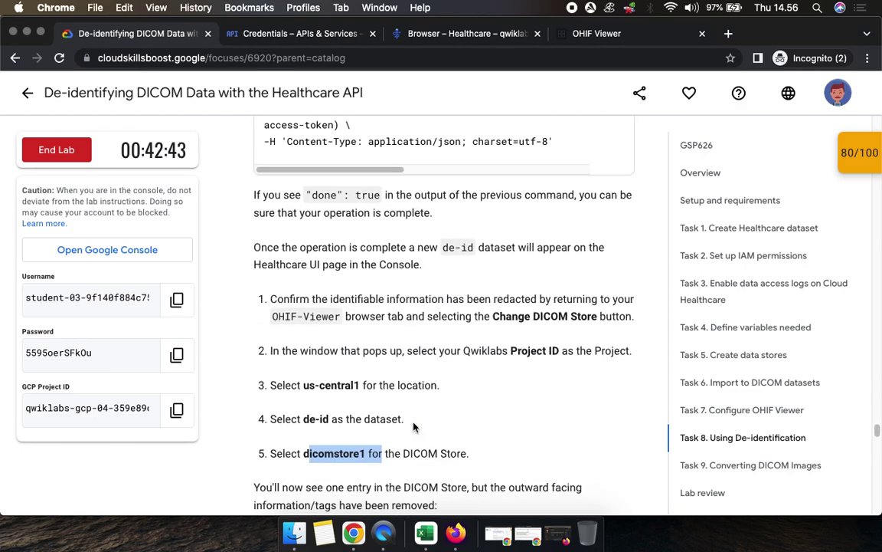
scroll(413, 427, "down", 5)
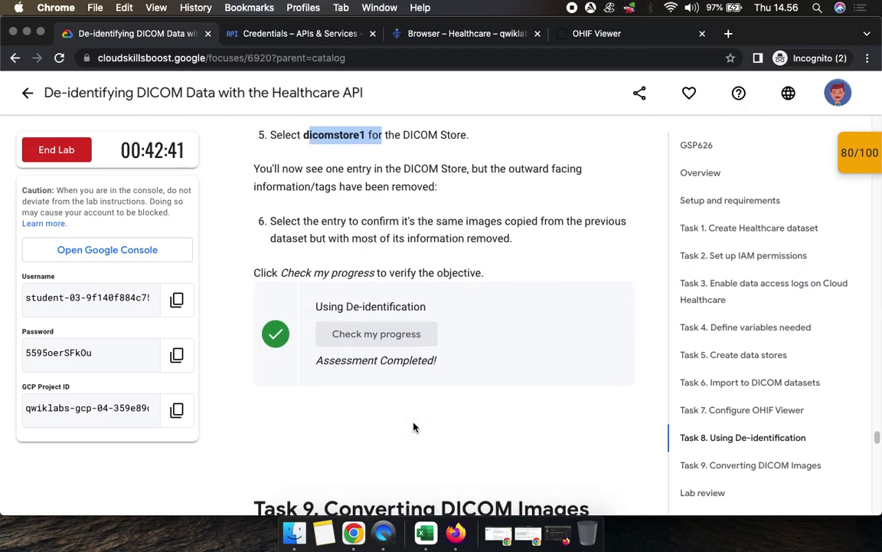
scroll(413, 426, "down", 3)
scroll(414, 426, "down", 2)
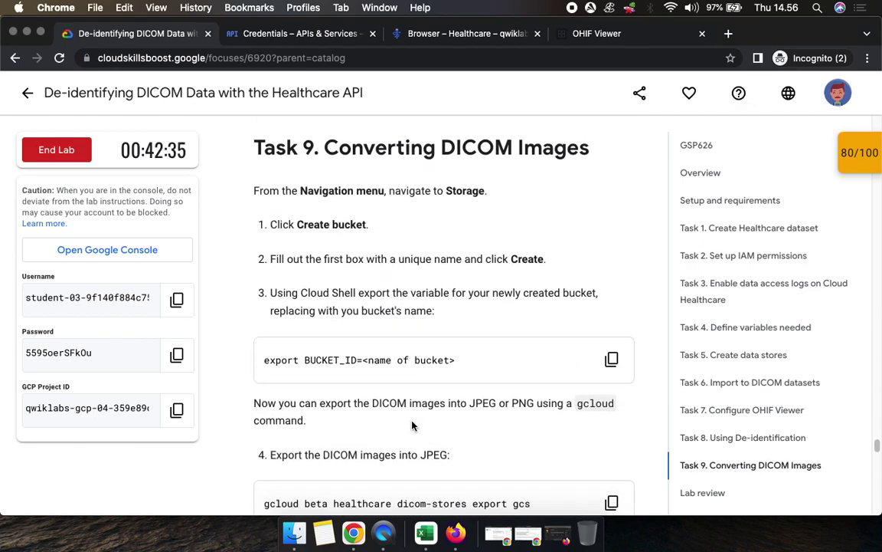
- Open Cloud Storage from the Google Cloud console in a new browser tab and dismiss its banners and the tutorial
left_click_drag(443, 191, 517, 190)
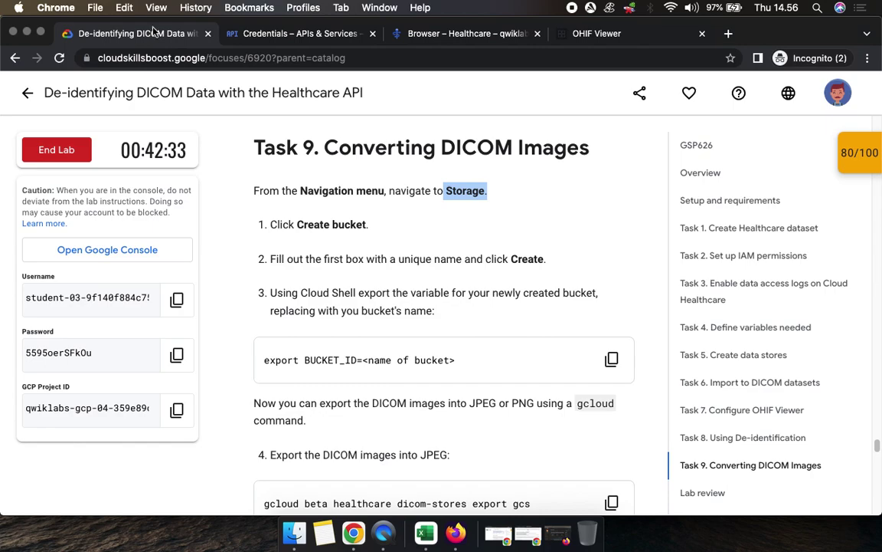
left_click(279, 37)
left_click(23, 87)
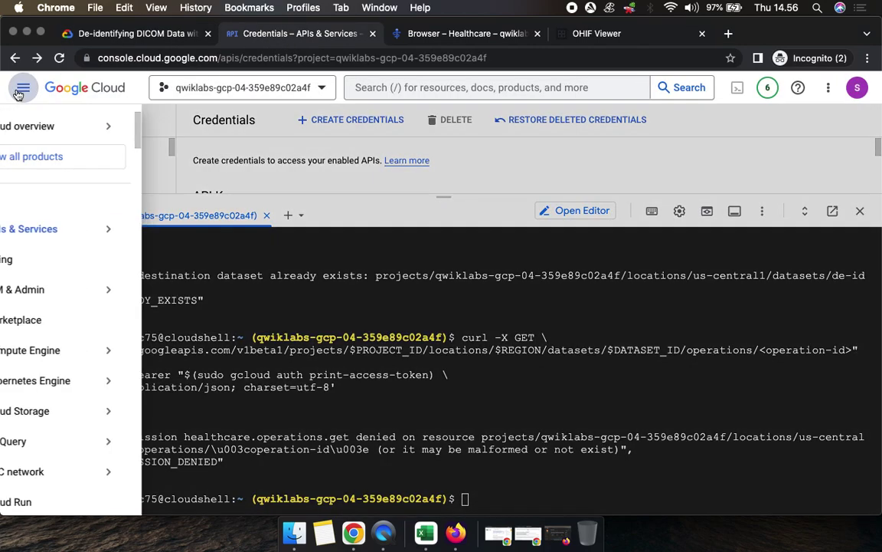
right_click(69, 406)
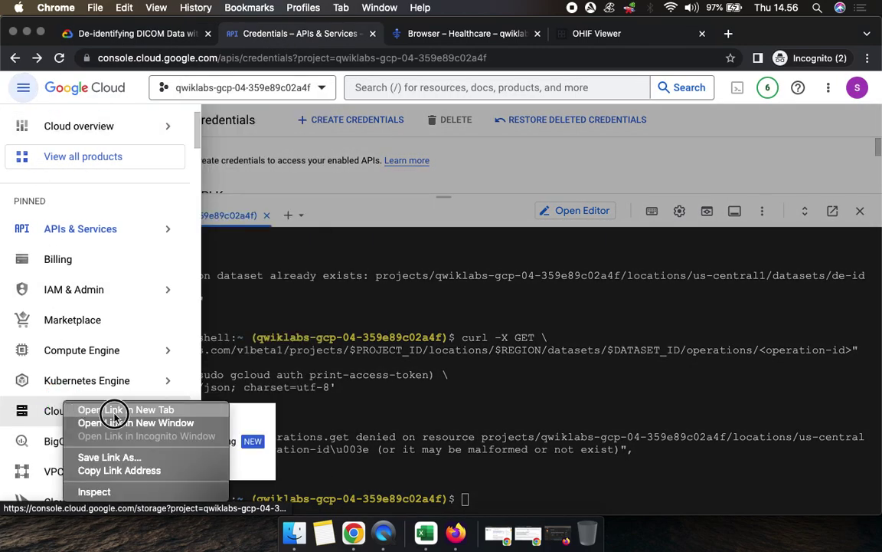
left_click(114, 414)
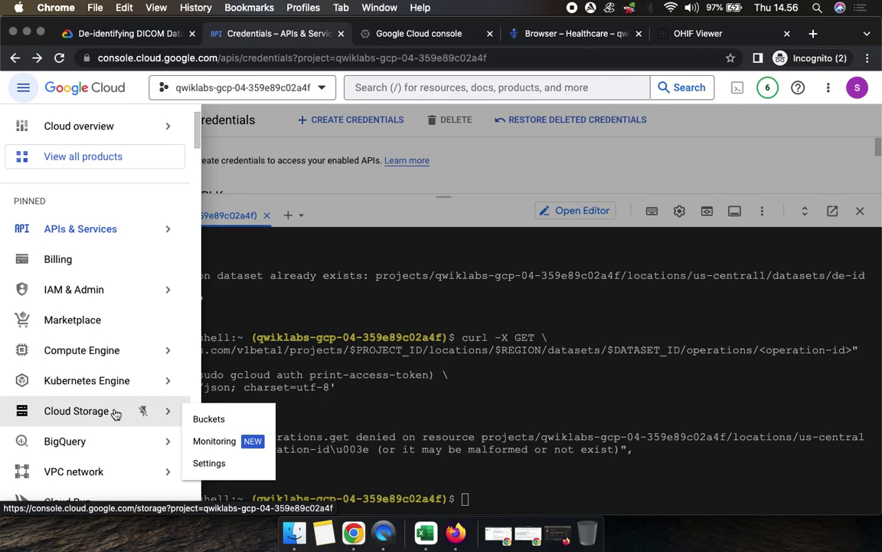
left_click(379, 285)
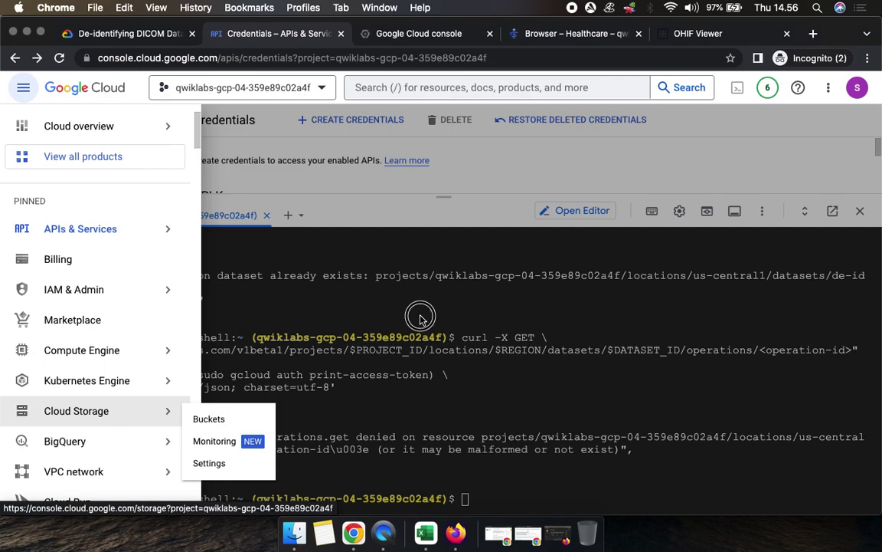
left_click(419, 33)
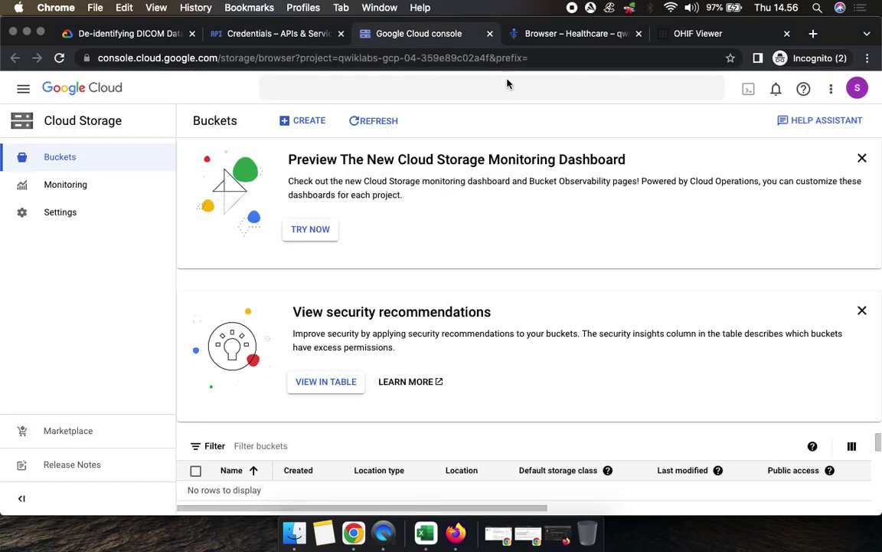
left_click(862, 158)
left_click(862, 159)
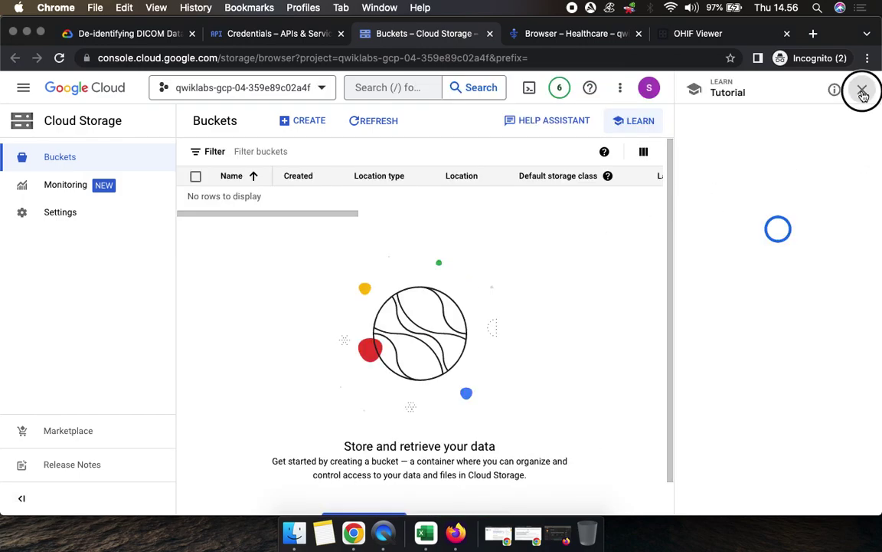
left_click(860, 90)
- Check the Create bucket instruction in Task 9 and start creating a new bucket in Cloud Storage
left_click(120, 34)
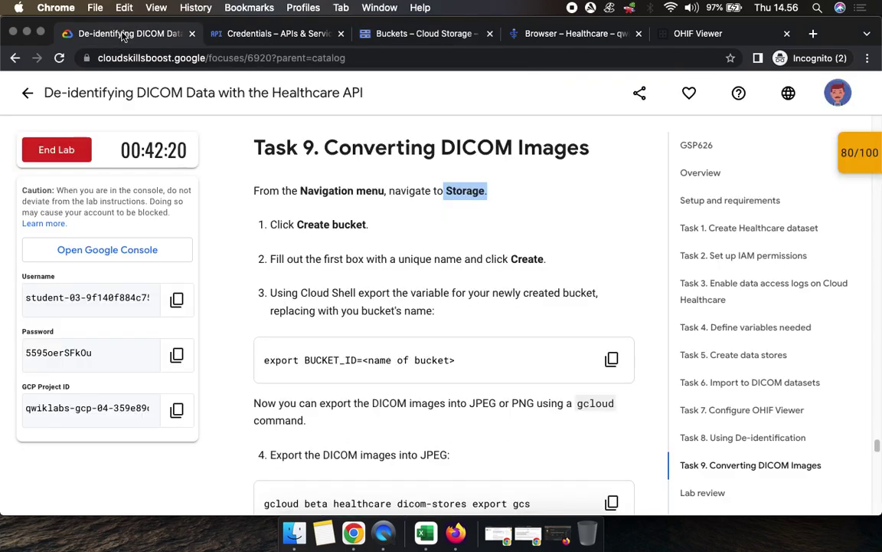
left_click_drag(295, 225, 369, 225)
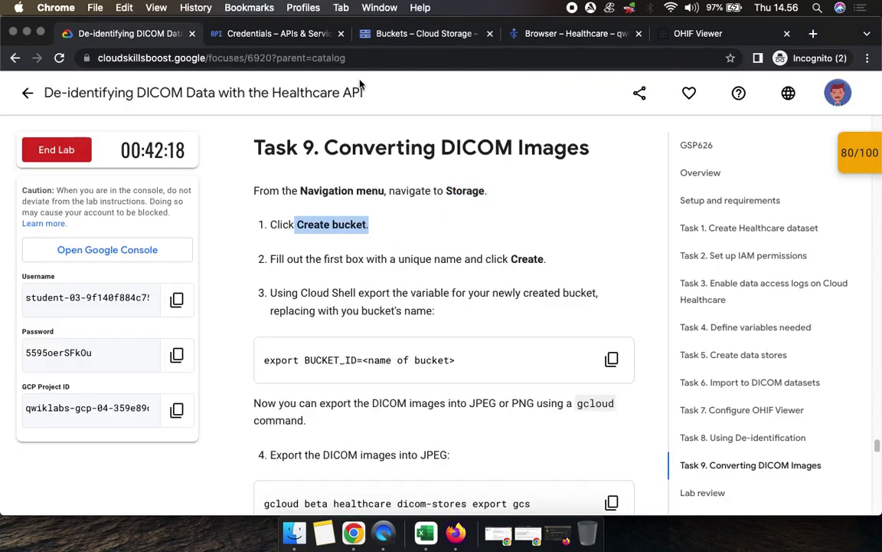
left_click(412, 35)
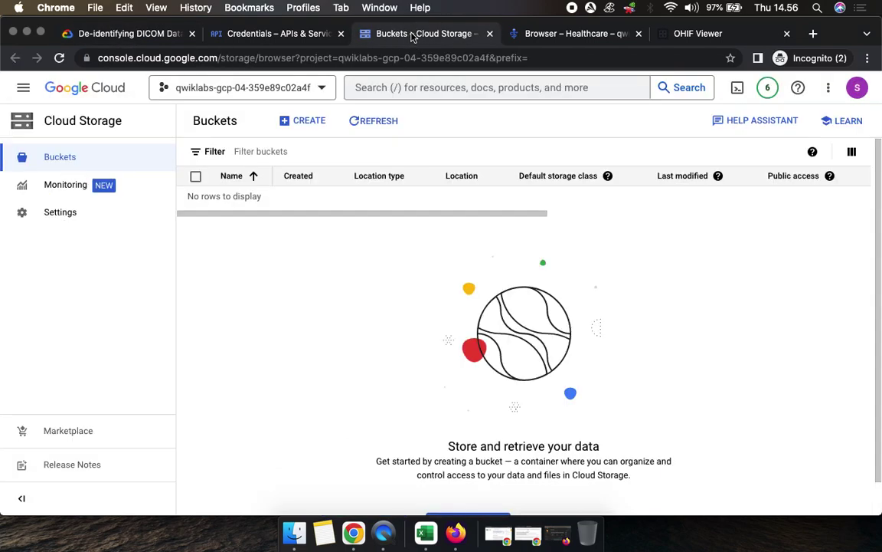
left_click(306, 122)
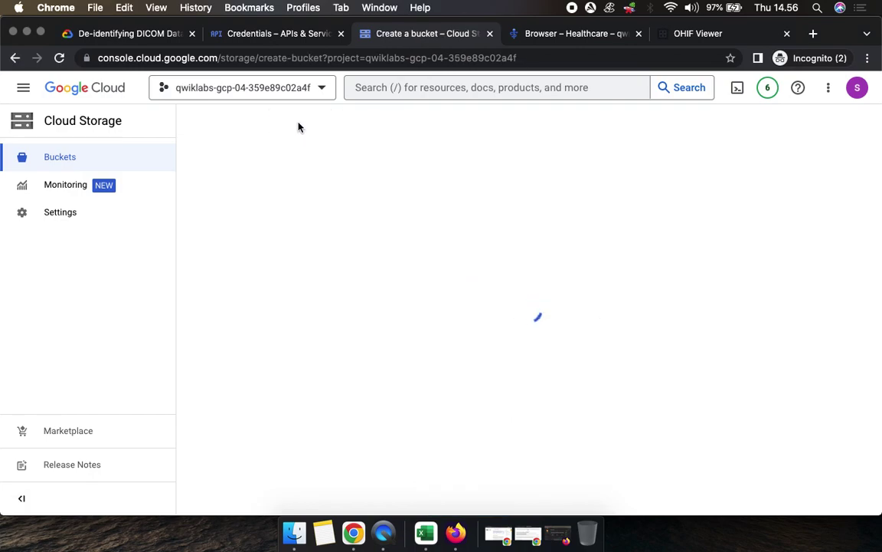
- Copy the GCP Project ID from the lab page and name the new bucket qwiklabs-gcp-04-359e89c02a4f
left_click(127, 34)
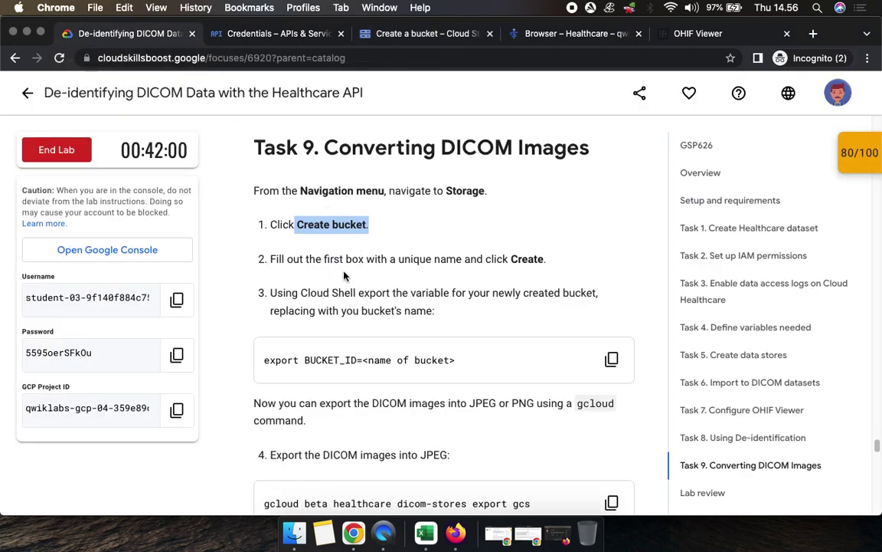
left_click(167, 412)
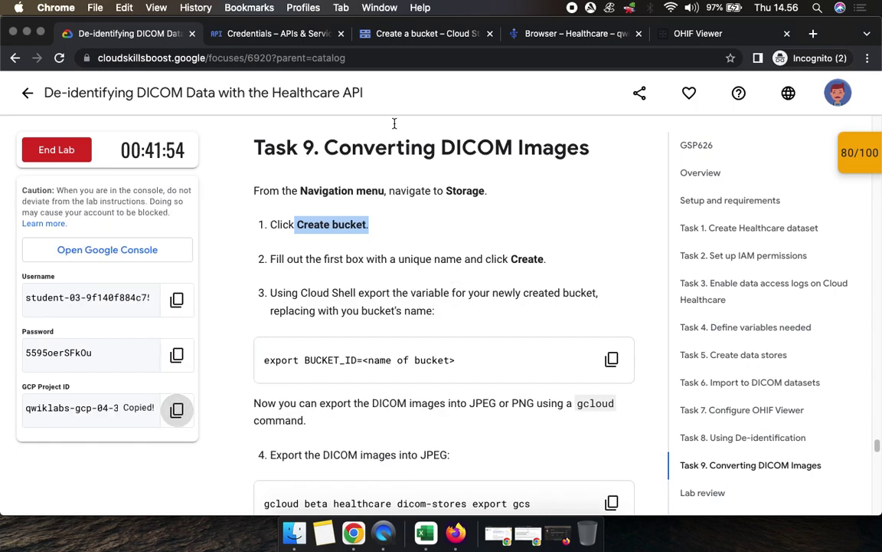
left_click(396, 34)
left_click(456, 223)
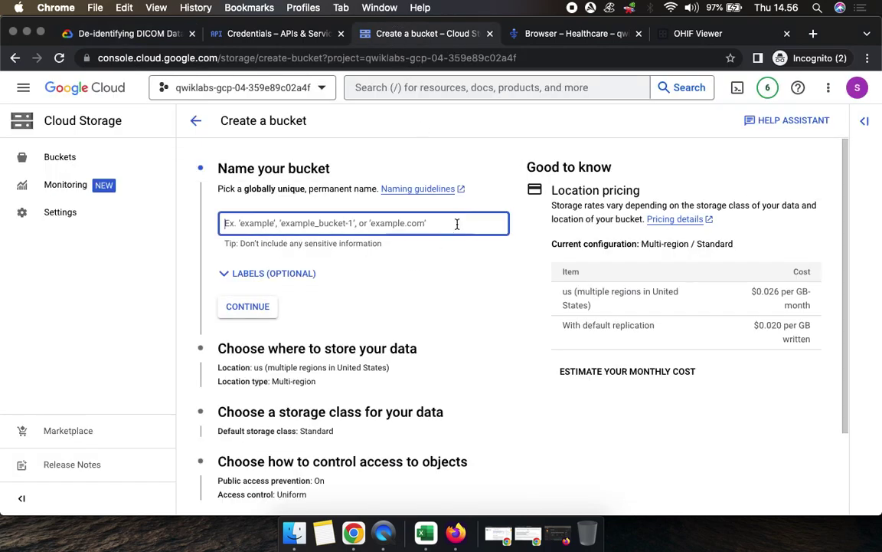
key("super+v")
- Check the lab's Create instruction, then create the bucket with default settings and public access prevention enforced
left_click(134, 34)
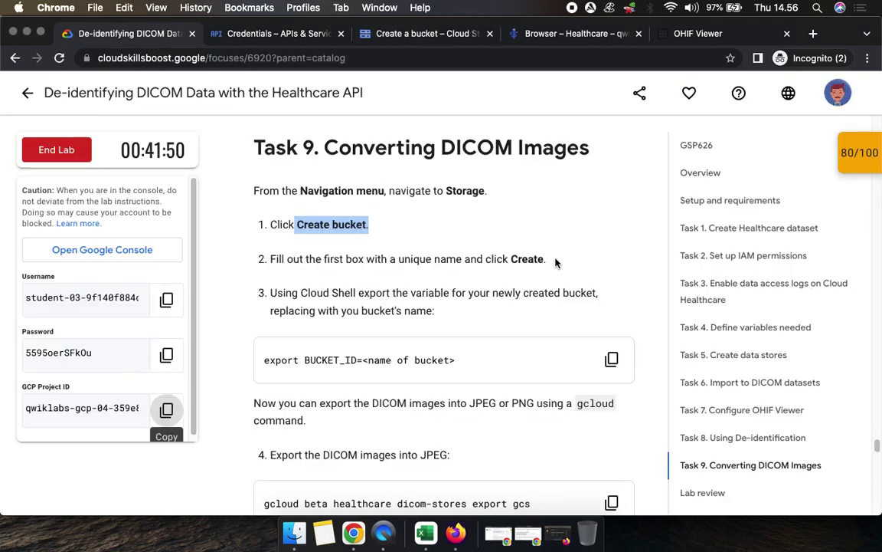
scroll(477, 303, "down", 3)
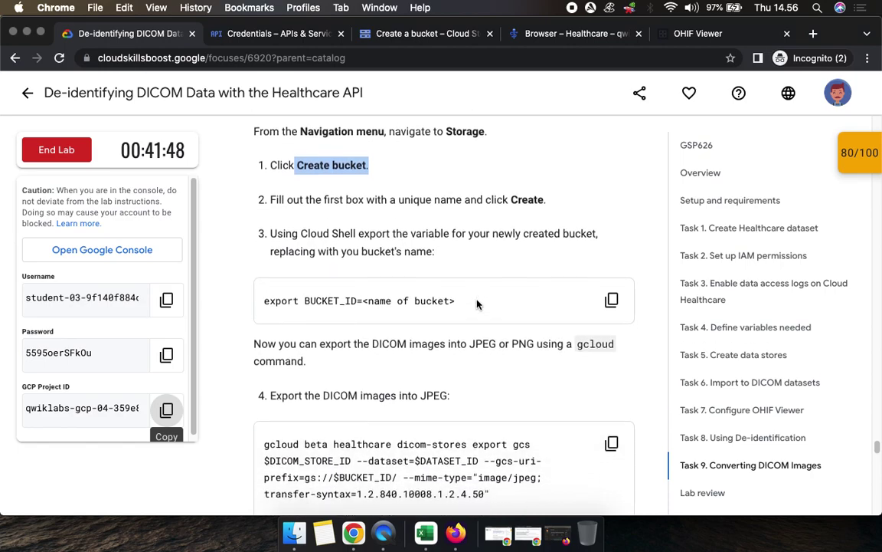
double_click(529, 163)
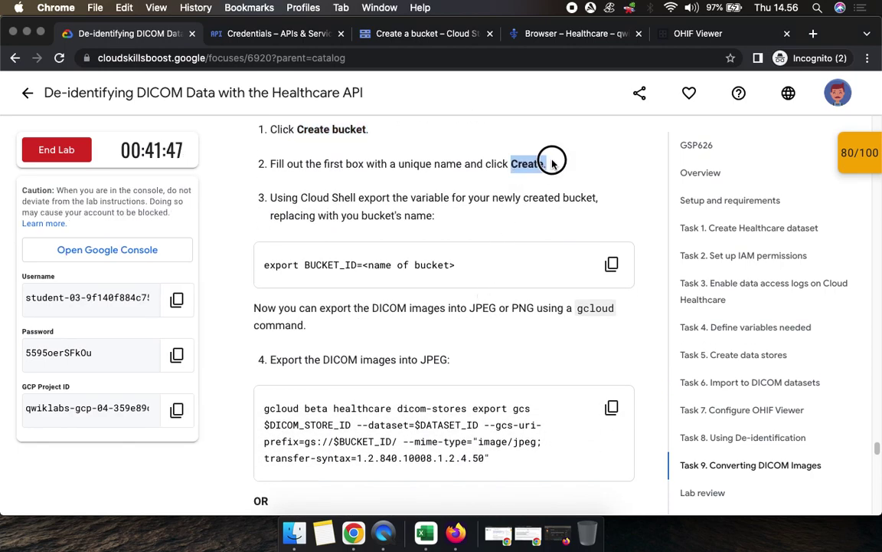
left_click(432, 34)
left_click(252, 310)
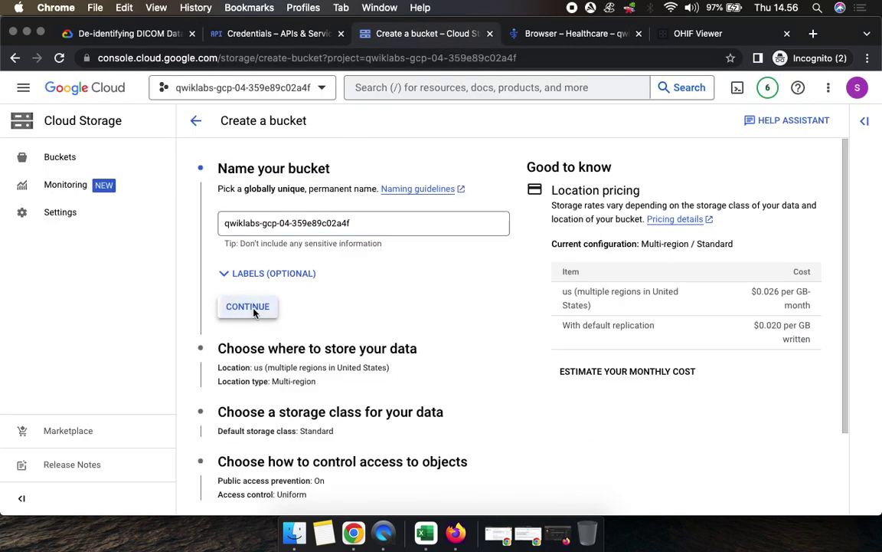
scroll(467, 329, "down", 5)
left_click(218, 490)
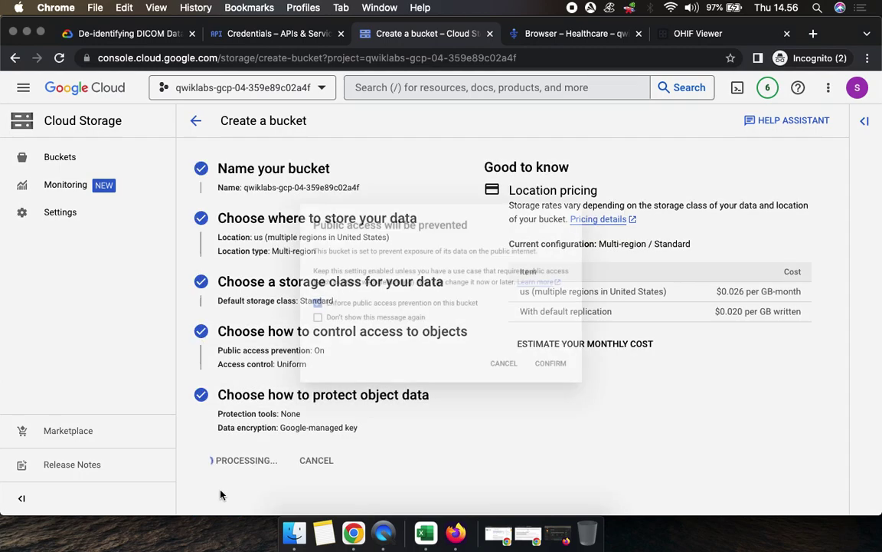
left_click(591, 386)
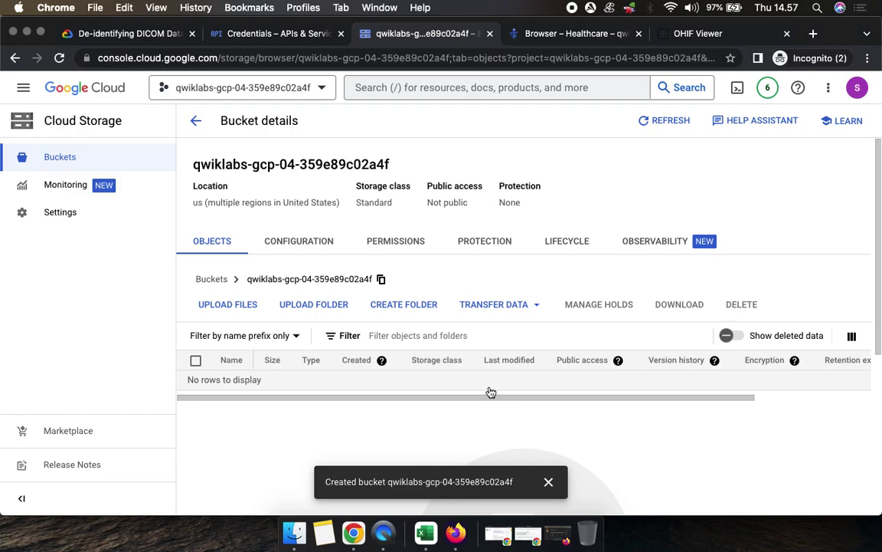
left_click(548, 481)
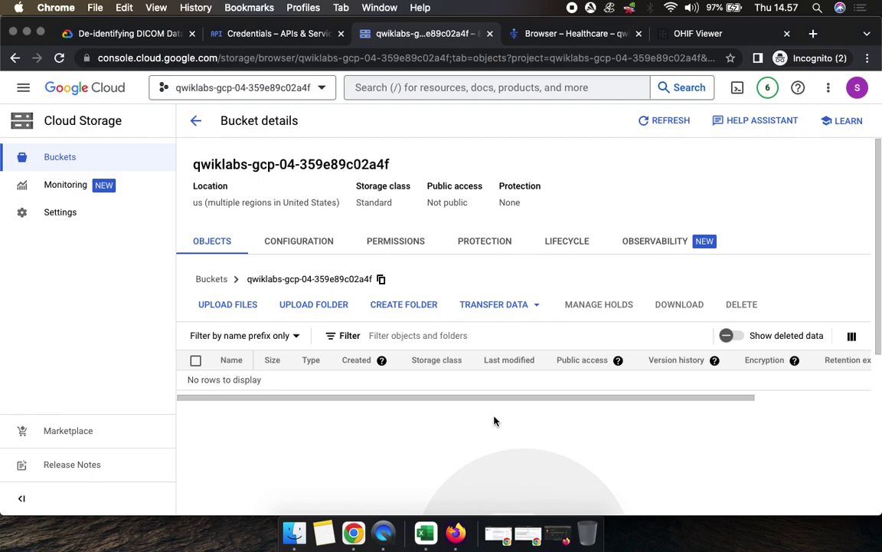
- Copy the lab's export BUCKET_ID command and paste it at the Cloud Shell prompt
left_click(112, 33)
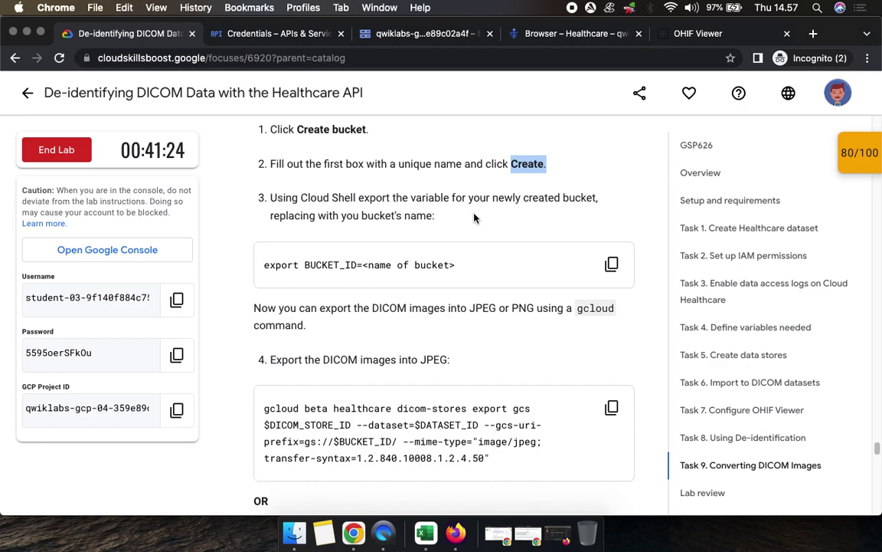
left_click(611, 264)
left_click(268, 33)
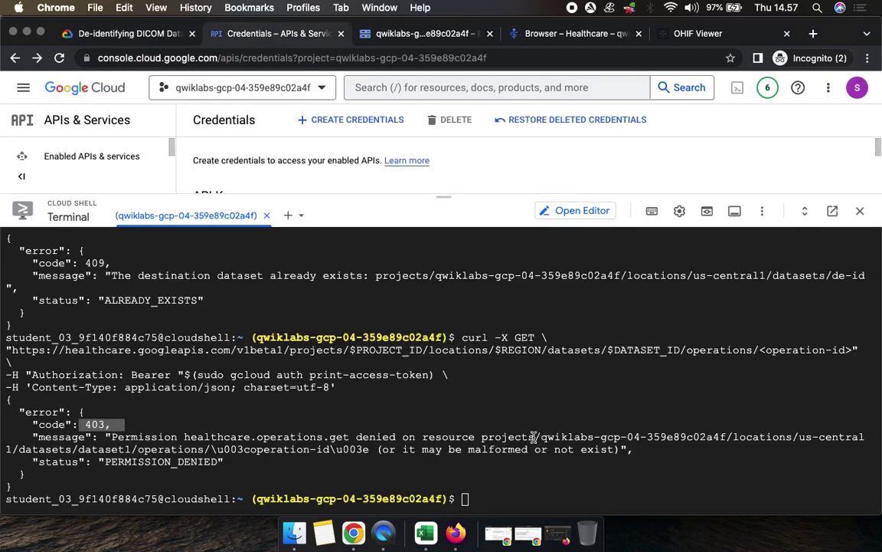
left_click_drag(534, 436, 512, 490)
left_click(541, 494)
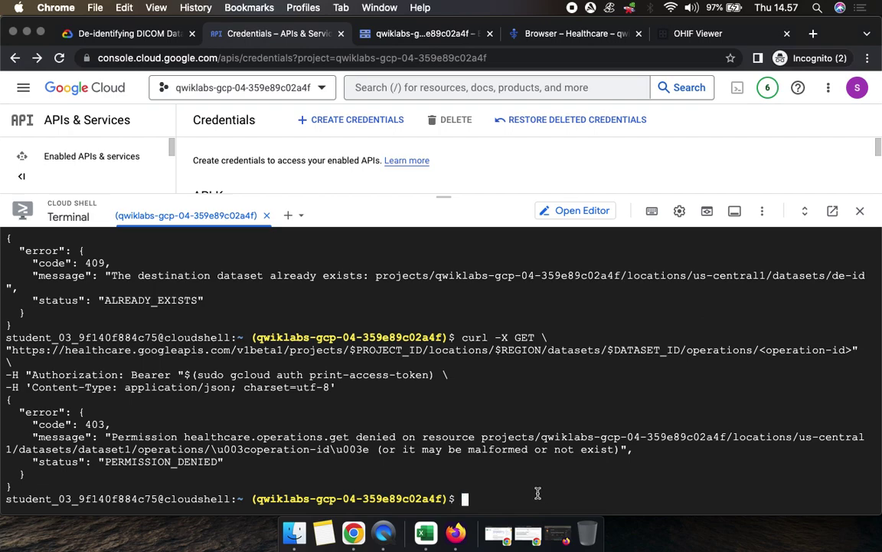
left_click(151, 35)
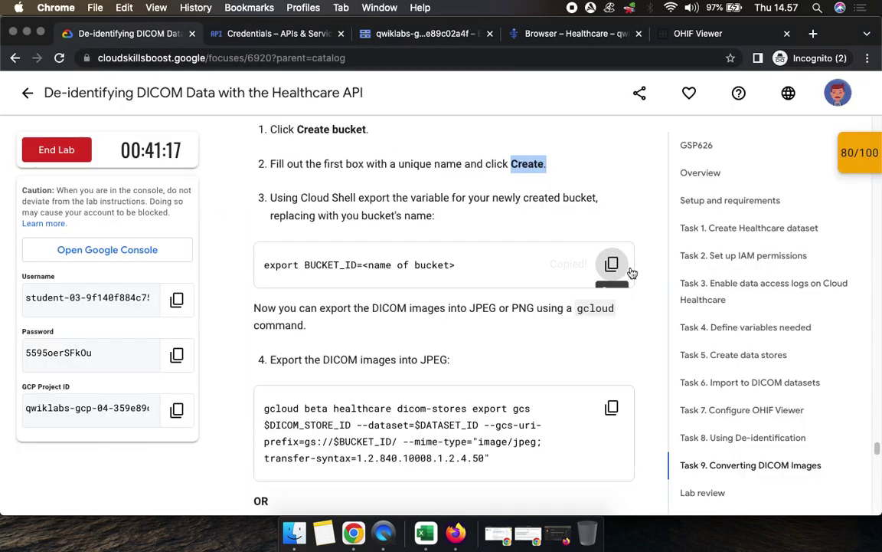
left_click(612, 263)
left_click(265, 34)
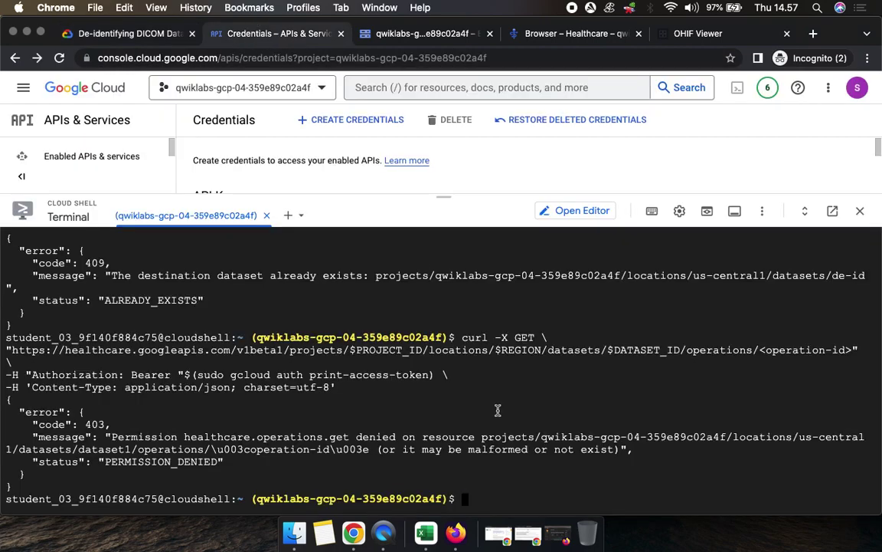
key("super+v")
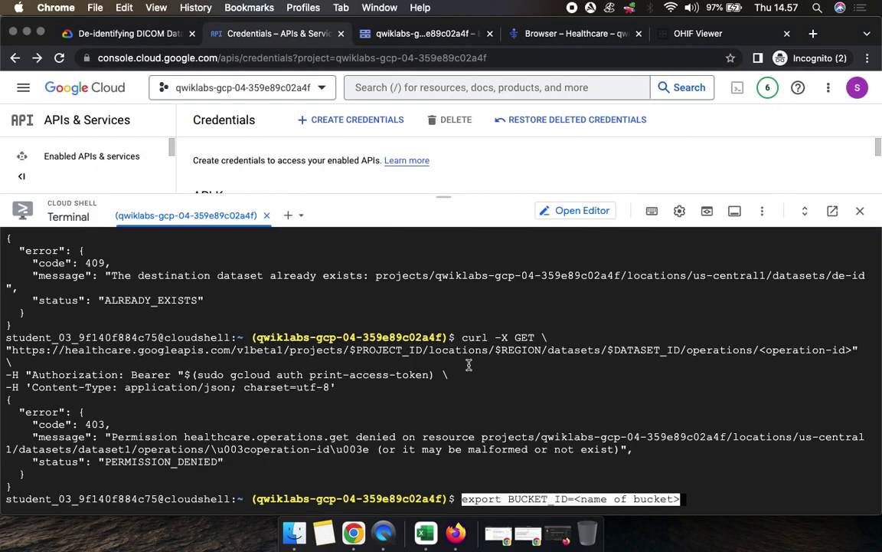
- Replace the bucket name placeholder with the copied project ID and run export BUCKET_ID=qwiklabs-gcp-04-359e89c02a4f
left_click(128, 33)
left_click(177, 411)
left_click(294, 37)
key("BackSpace")
key("BackSpace")
key("BackSpace")
key("BackSpace")
key("BackSpace")
key("BackSpace")
key("BackSpace")
key("BackSpace")
key("BackSpace")
key("BackSpace")
key("BackSpace")
key("BackSpace")
key("BackSpace")
key("BackSpace")
key("BackSpace")
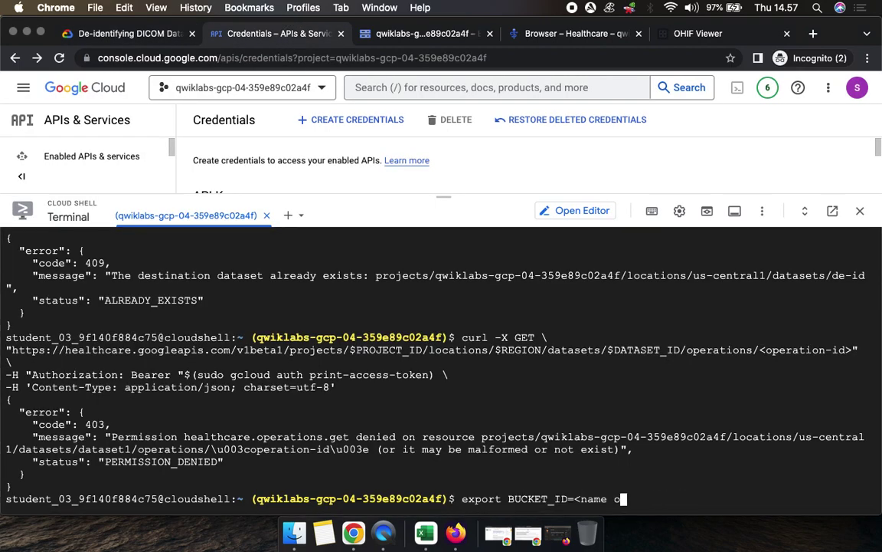
key("BackSpace")
key("super+v")
key("Return")
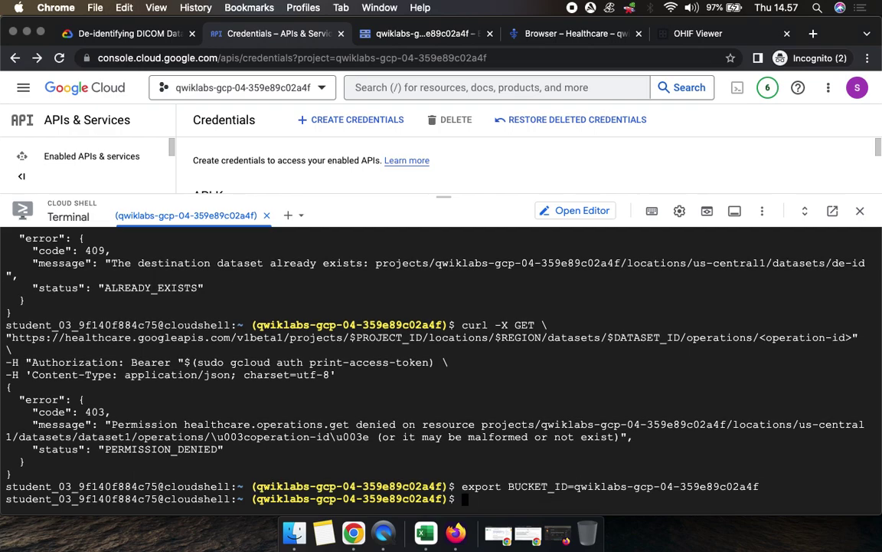
- Copy the lab's gcloud command for exporting the DICOM images to the bucket as JPEG and run it in Cloud Shell
left_click(132, 34)
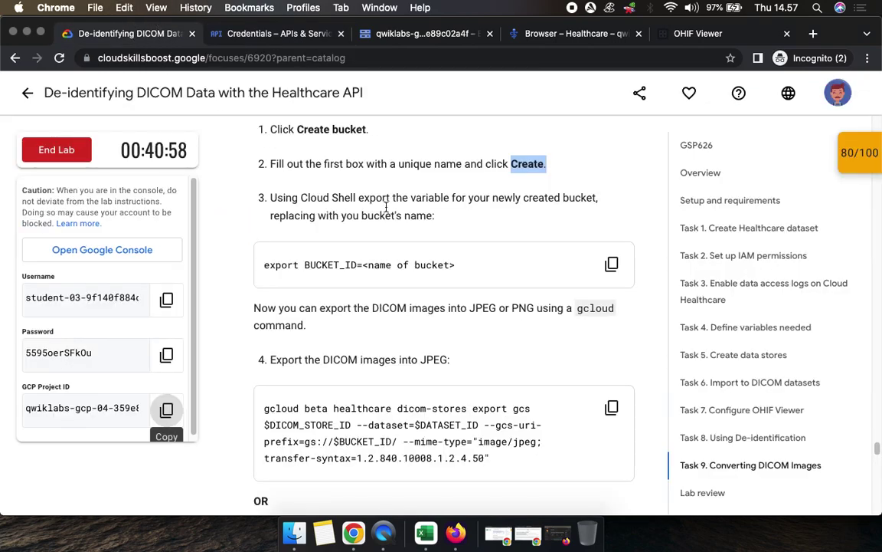
scroll(494, 352, "down", 5)
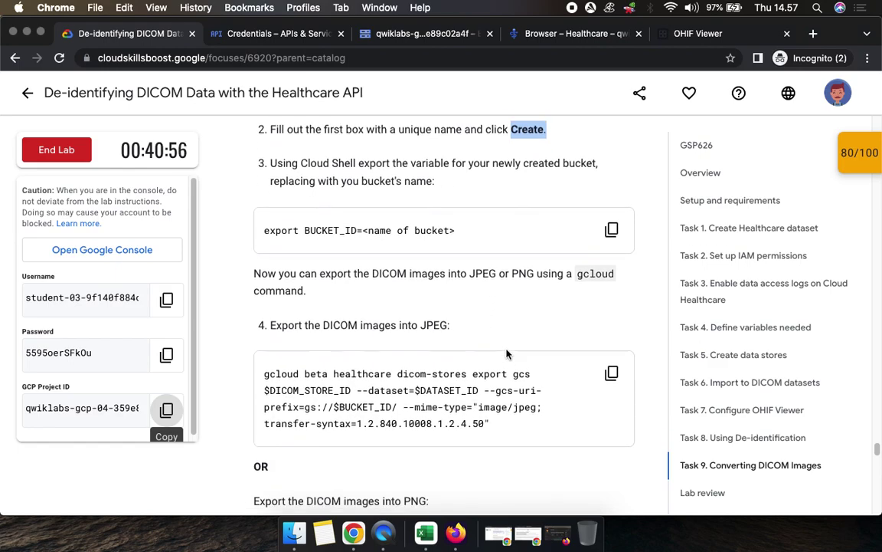
scroll(442, 206, "down", 1)
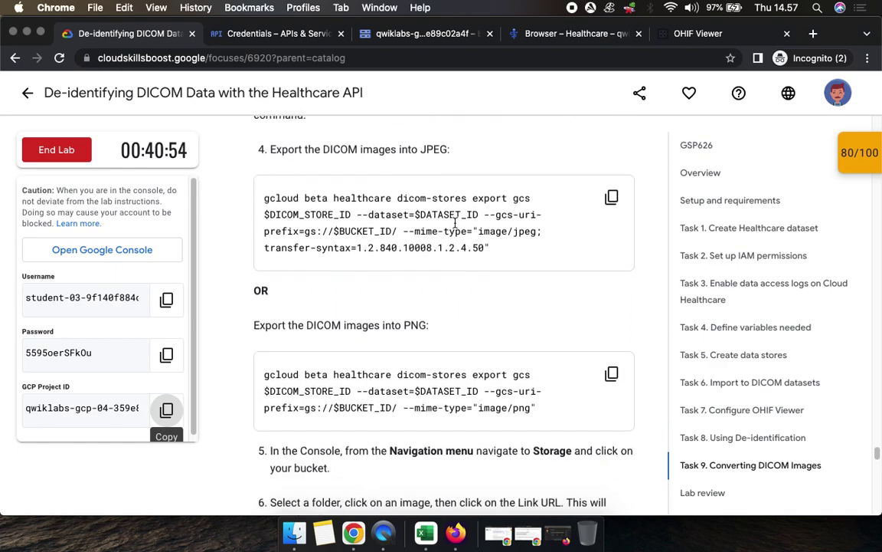
left_click(612, 198)
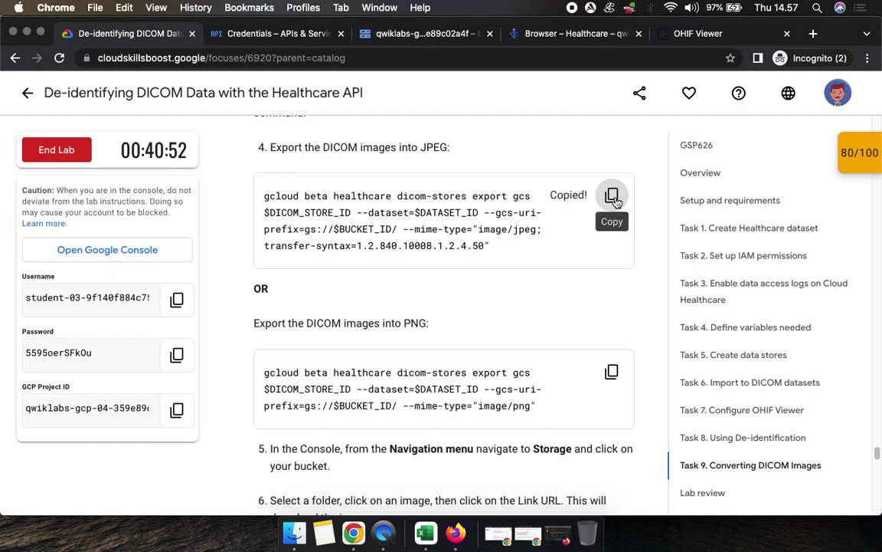
left_click(288, 38)
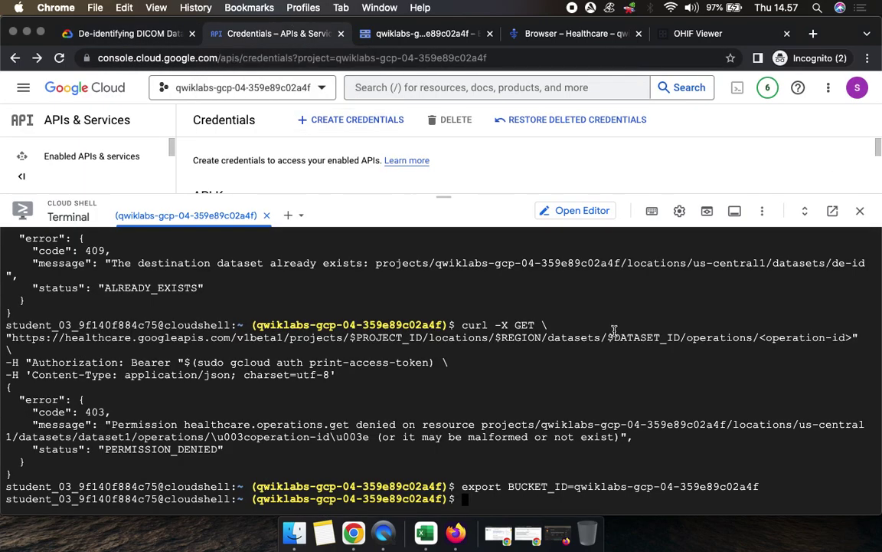
key("super+v")
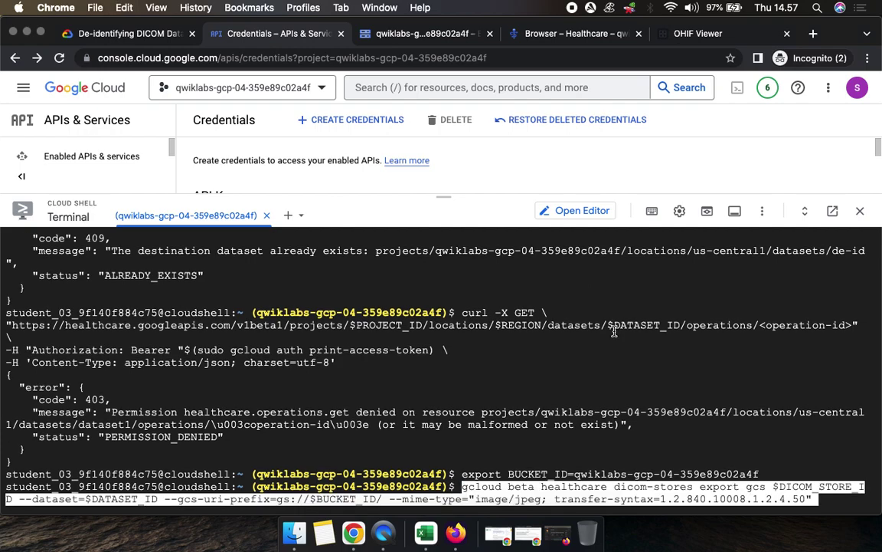
key("Return")
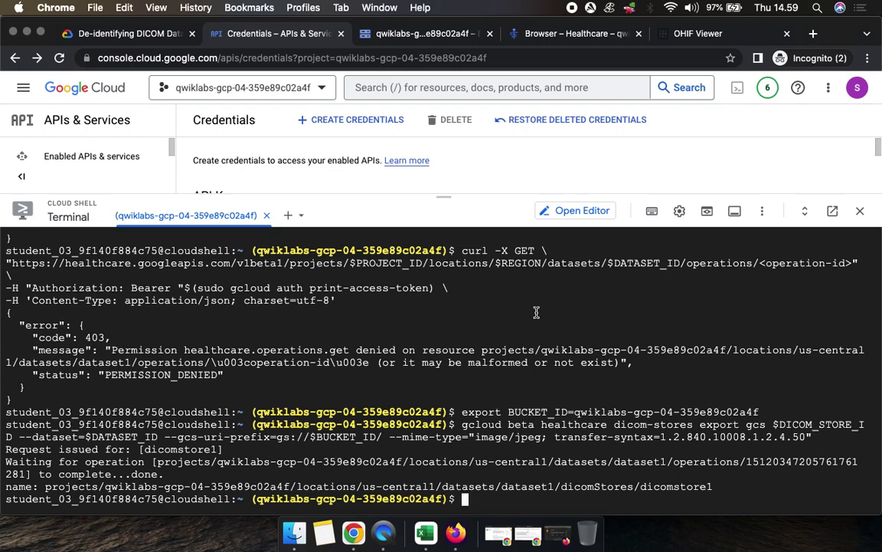
- Copy the lab's gcloud command for exporting the DICOM images with mime type image/png and run it in Cloud Shell
left_click(140, 34)
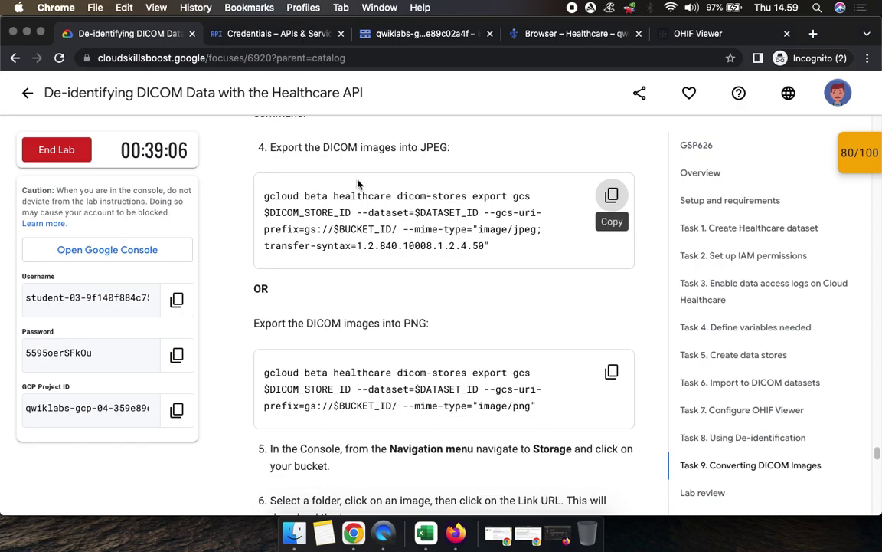
scroll(484, 415, "down", 1)
scroll(484, 415, "down", 3)
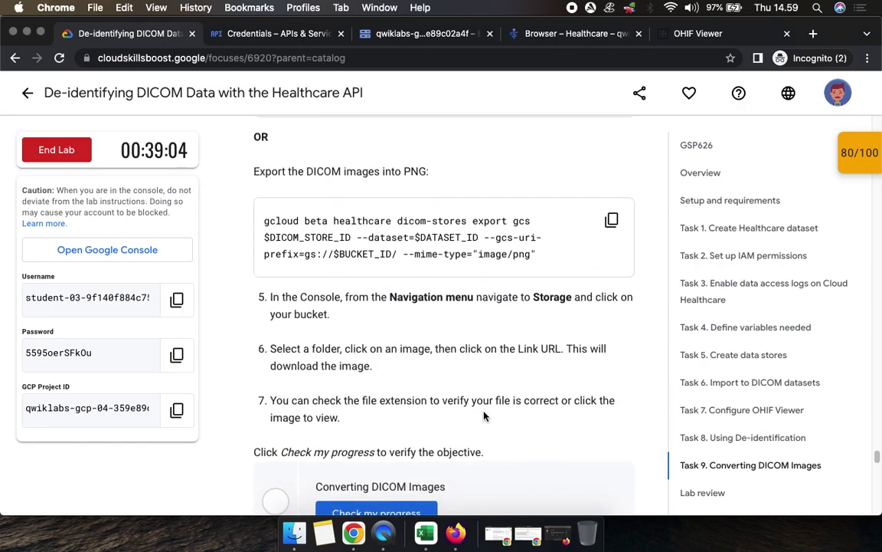
left_click(611, 215)
left_click(252, 33)
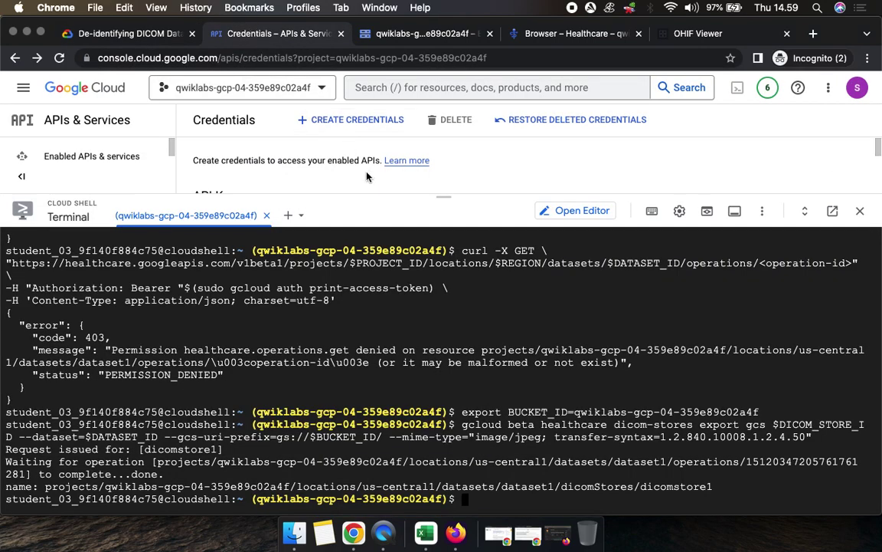
key("super+v")
key("Return")
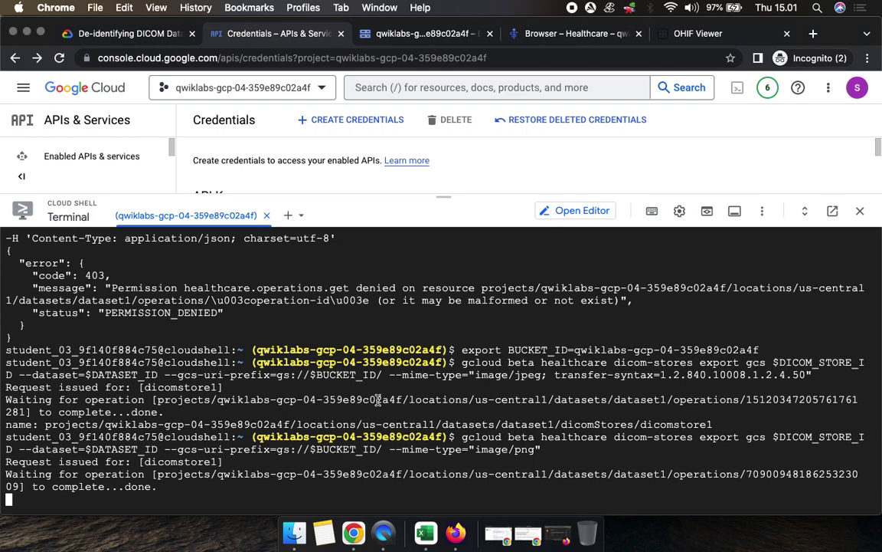
- Read the lab's instruction on opening the bucket in Storage and refresh the bucket's object list
left_click(111, 34)
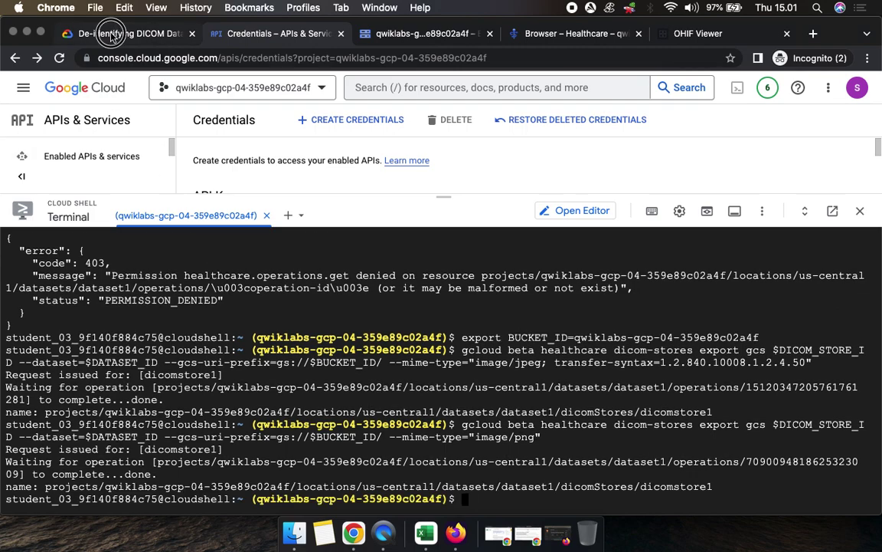
scroll(455, 382, "down", 5)
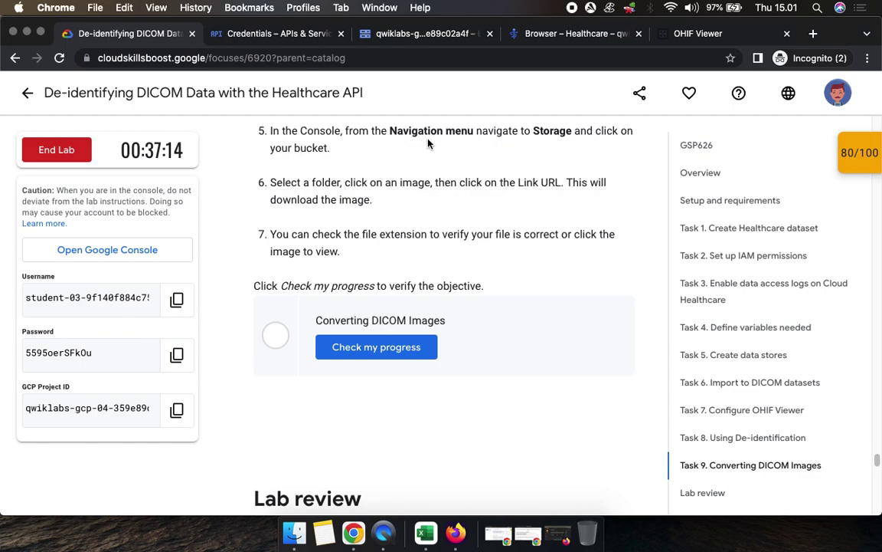
left_click_drag(532, 132, 587, 132)
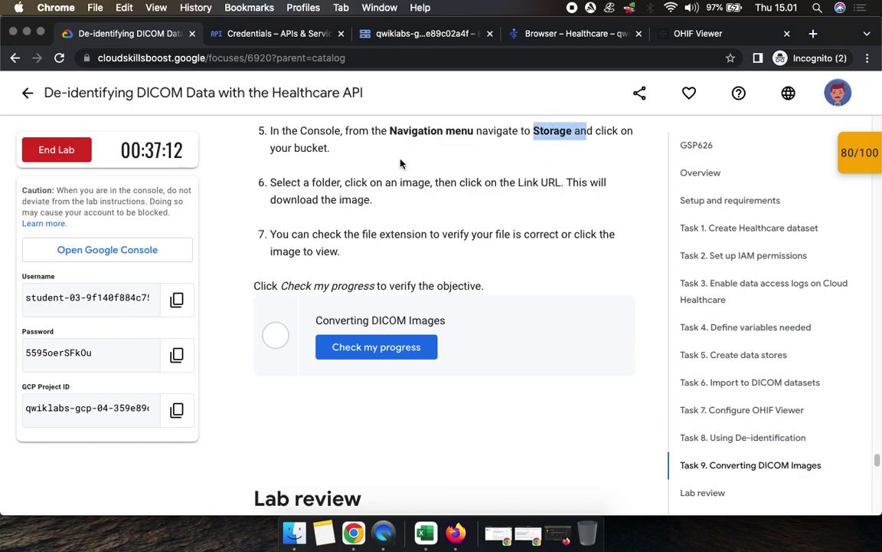
left_click_drag(282, 149, 331, 149)
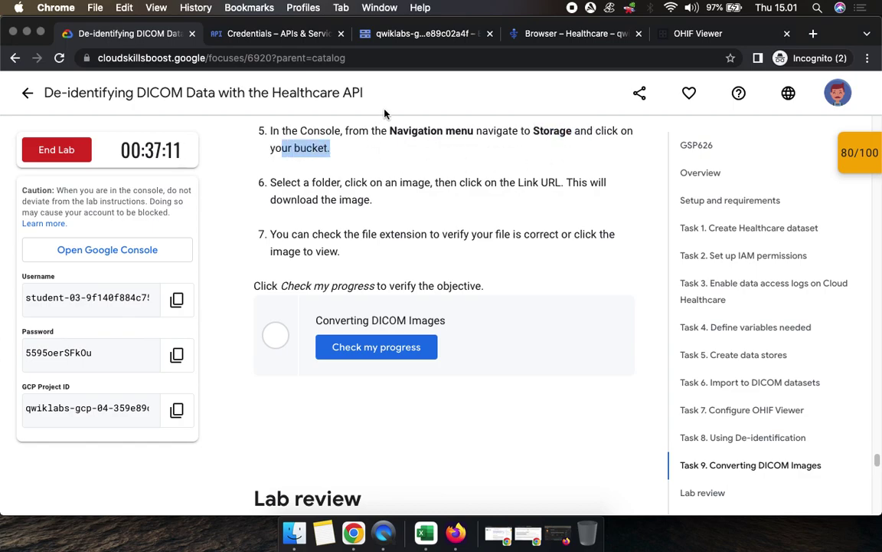
left_click(399, 35)
left_click(670, 124)
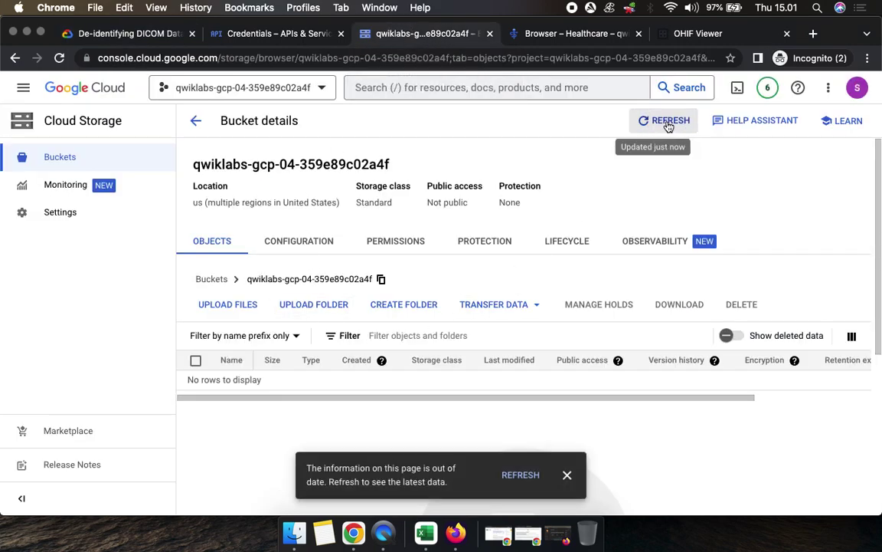
left_click(520, 474)
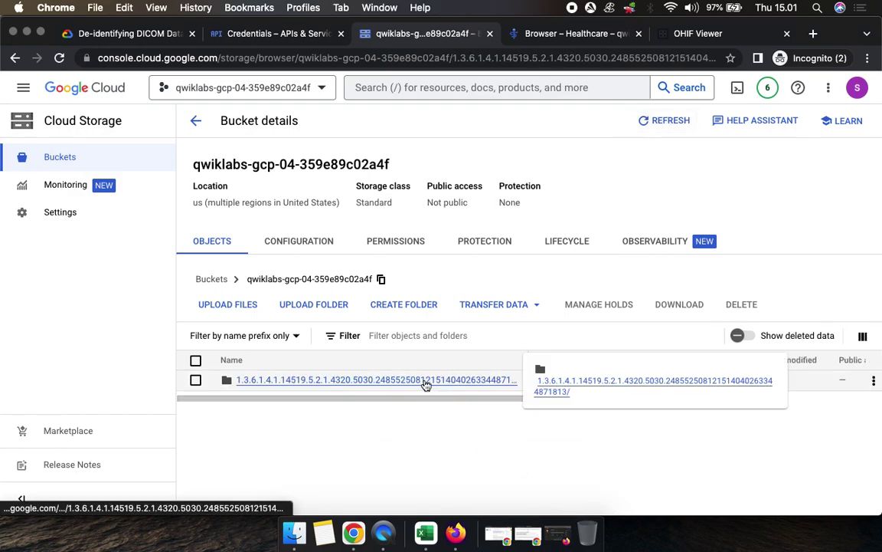
- Go through the bucket's nested folders to the exported images and open the details of the PNG object ending in 4928801883.png
left_click(423, 381)
left_click(425, 383)
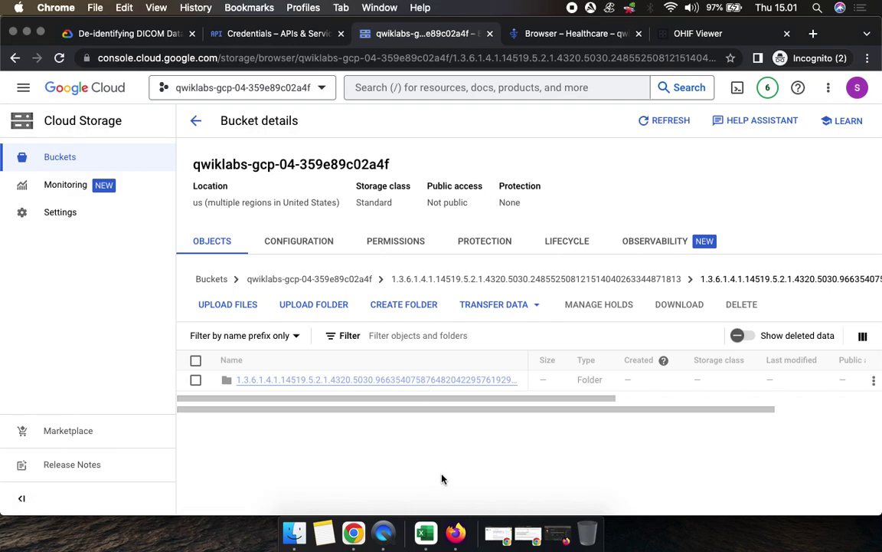
scroll(403, 444, "down", 3)
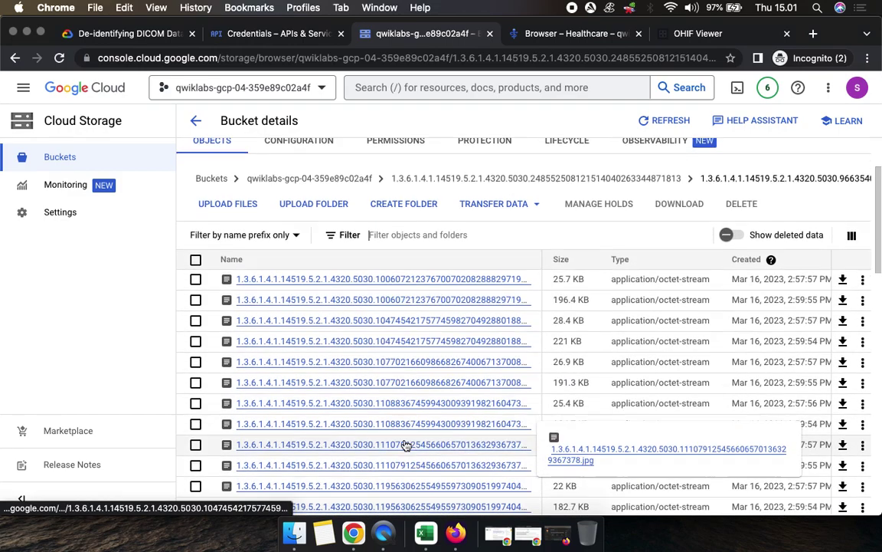
left_click(421, 334)
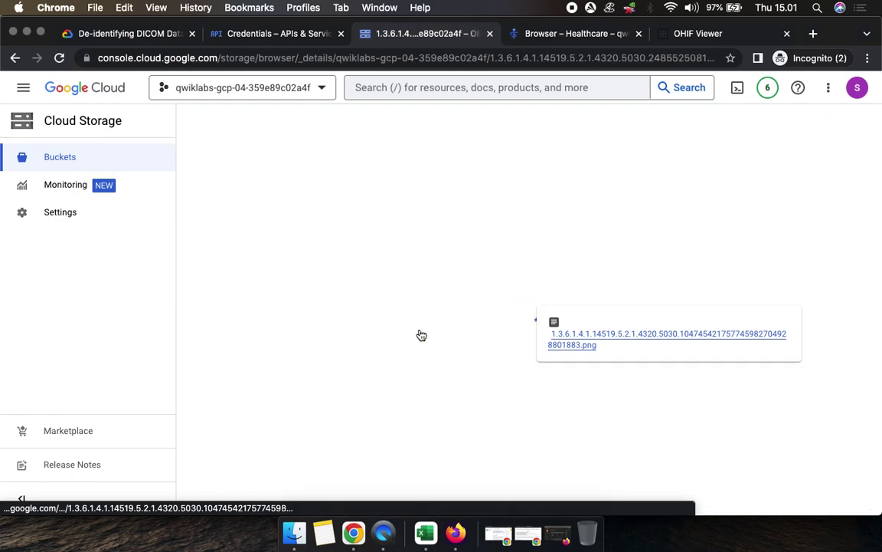
- Download the PNG image through its authenticated URL, view the downloaded file in Preview and close it
scroll(419, 334, "down", 3)
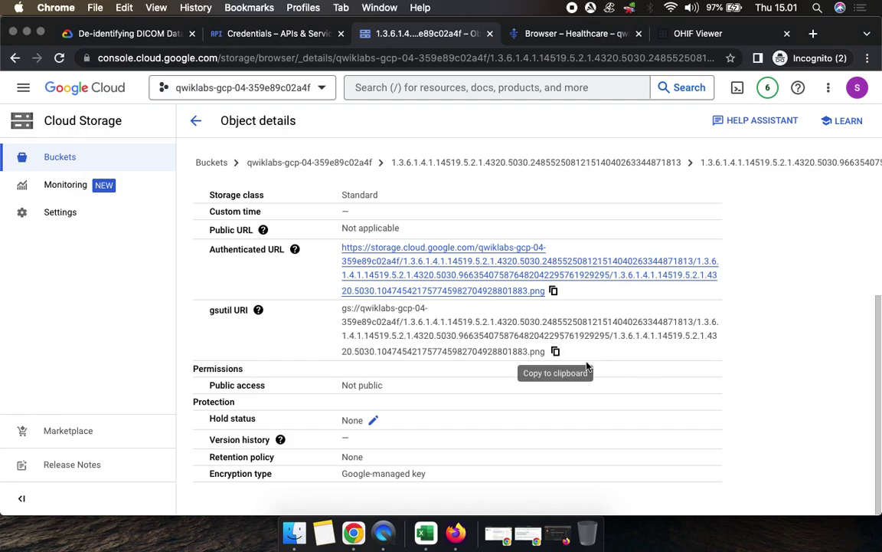
left_click(534, 292)
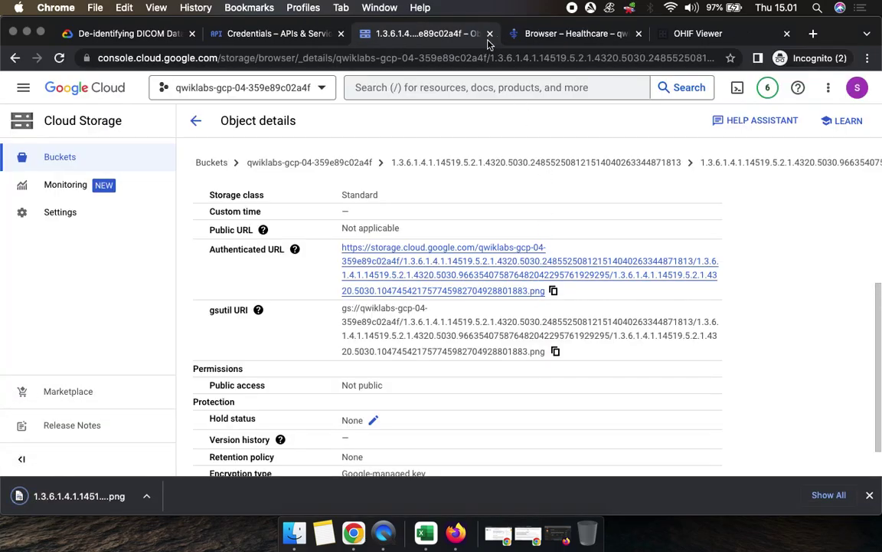
left_click(92, 496)
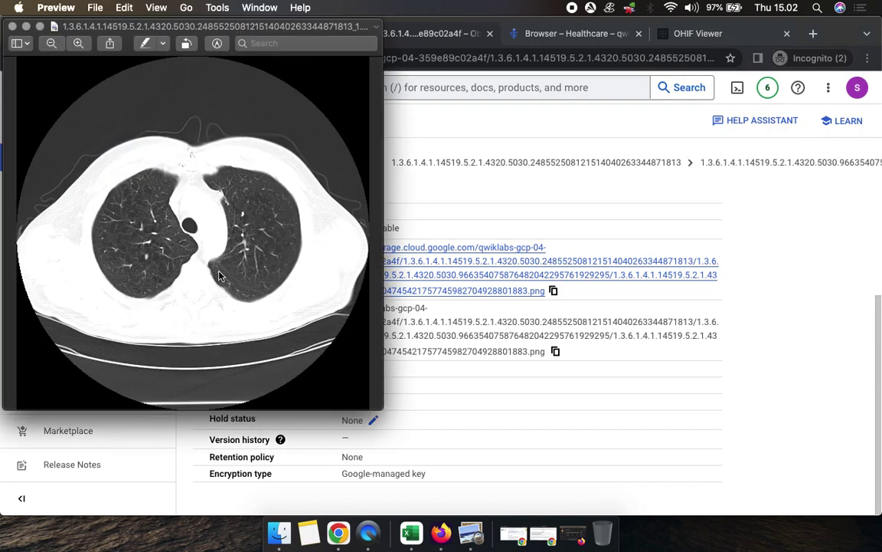
left_click(12, 26)
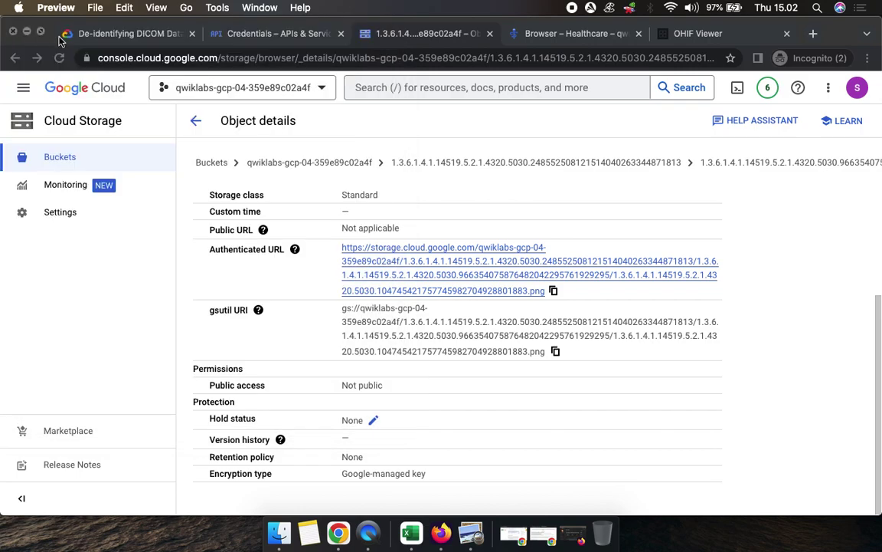
- Return to the lab instructions and check the progress of Converting DICOM Images, both under Task 9 and in the score overview
left_click(125, 34)
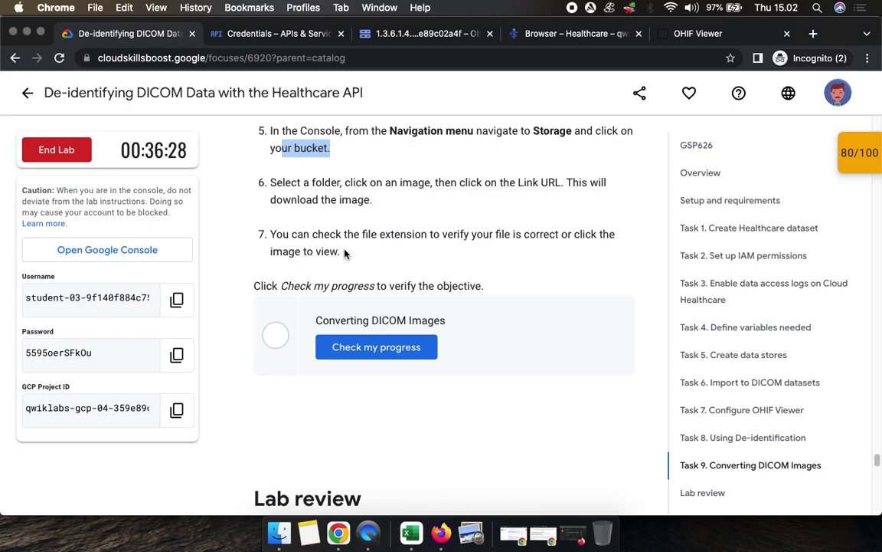
left_click(387, 348)
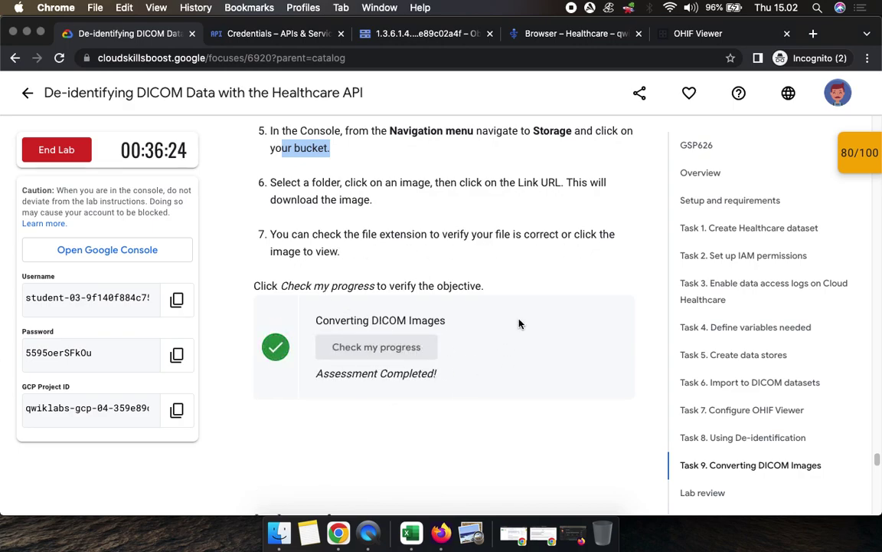
scroll(609, 265, "down", 3)
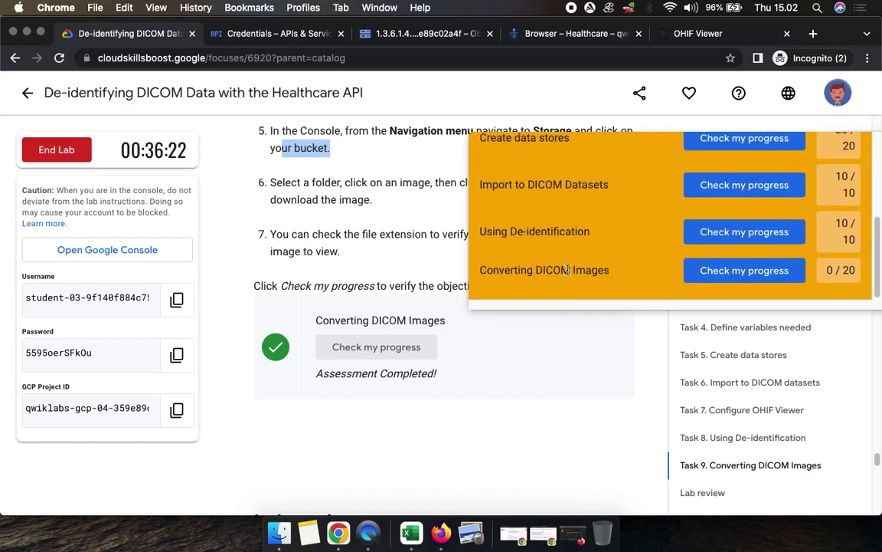
left_click(740, 277)
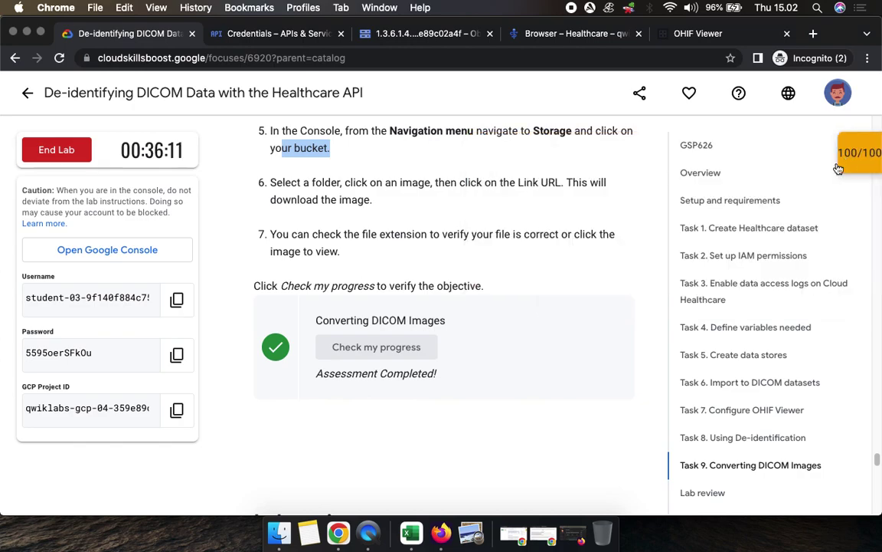
- Read through the lab review, the congratulations, the next-lab suggestions and the notes on ending the lab
scroll(526, 362, "down", 3)
scroll(526, 362, "down", 5)
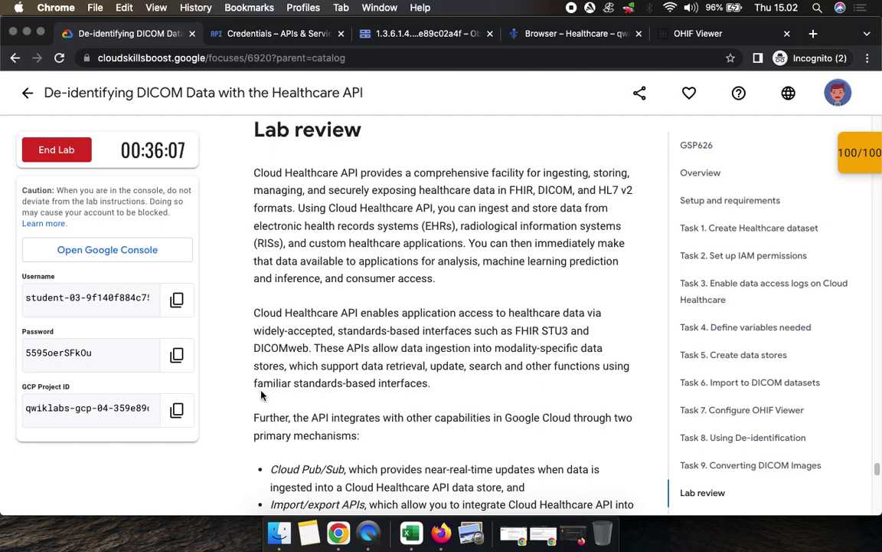
scroll(361, 448, "down", 3)
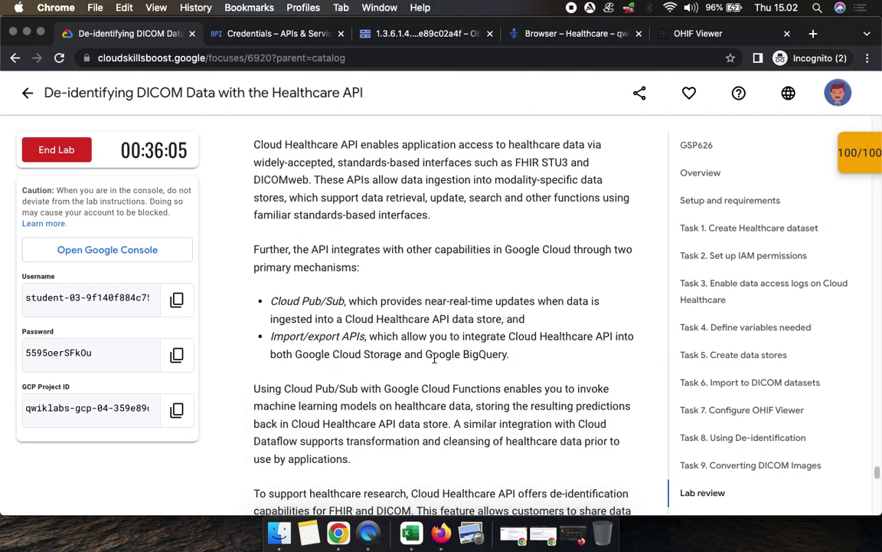
scroll(357, 384, "down", 3)
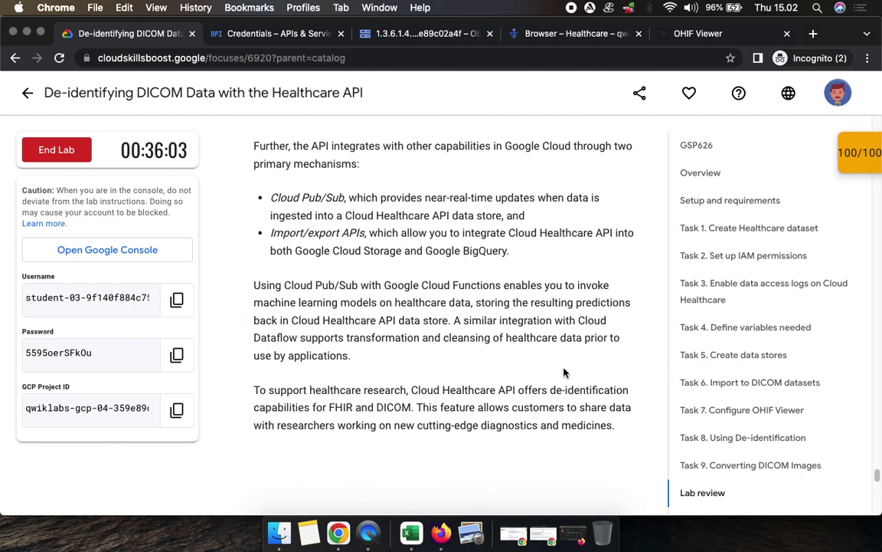
scroll(327, 358, "down", 5)
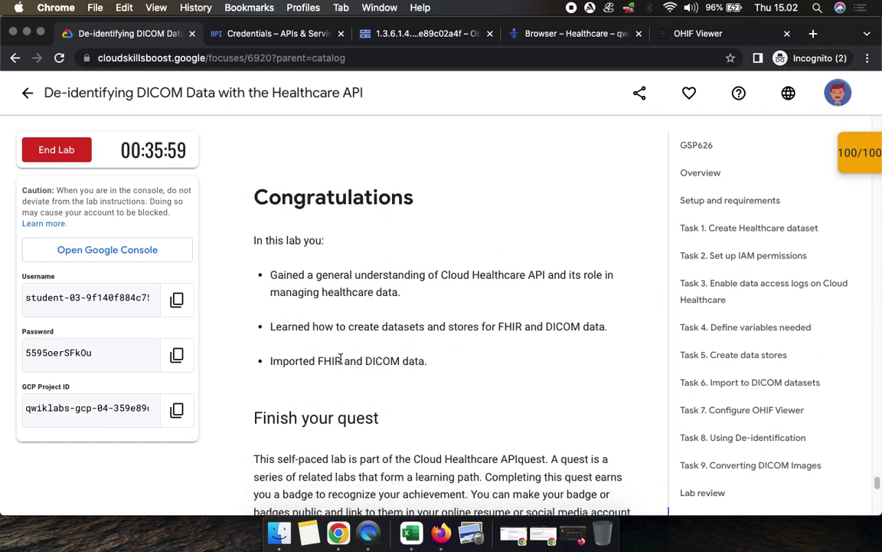
scroll(383, 366, "down", 1)
scroll(425, 372, "down", 2)
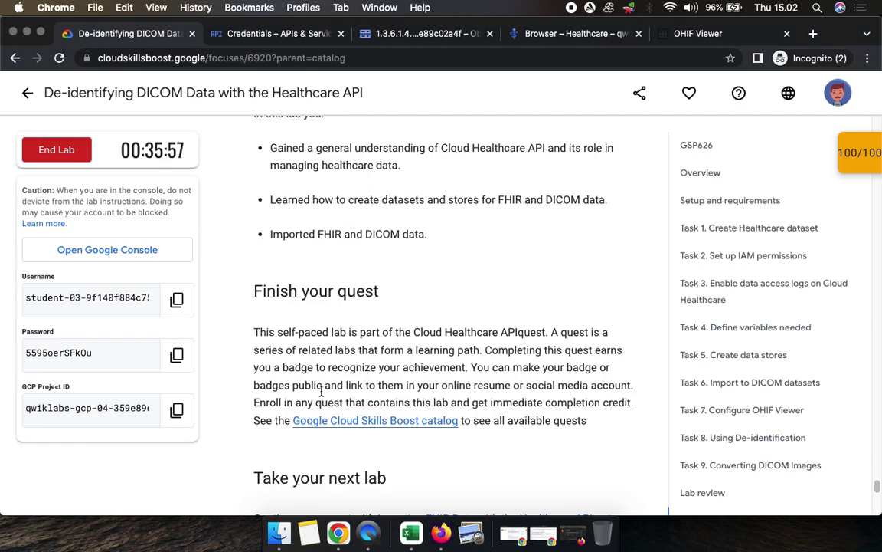
scroll(393, 368, "down", 2)
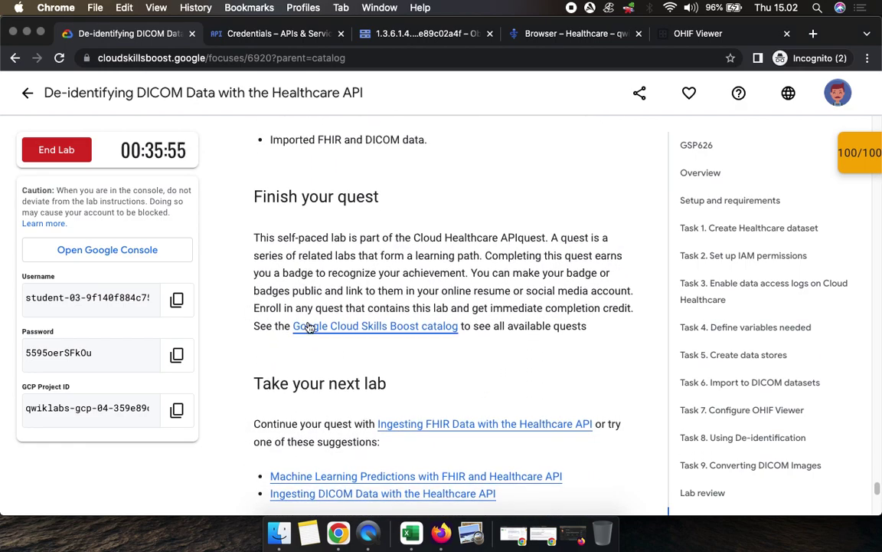
scroll(383, 360, "down", 3)
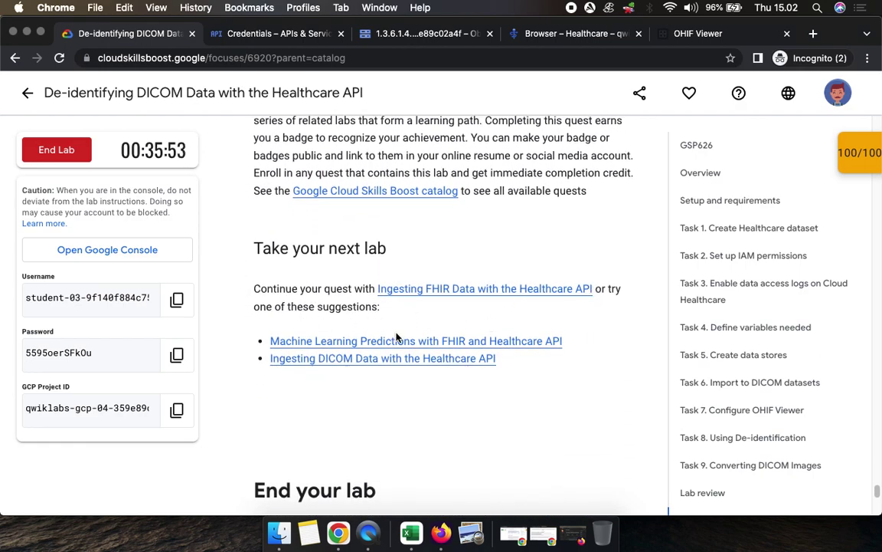
scroll(413, 399, "down", 4)
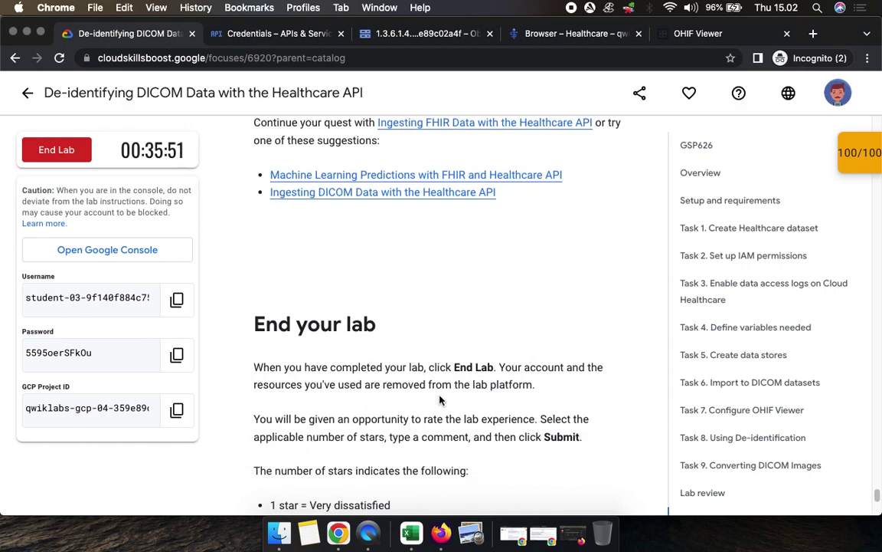
scroll(406, 403, "down", 2)
scroll(387, 416, "down", 7)
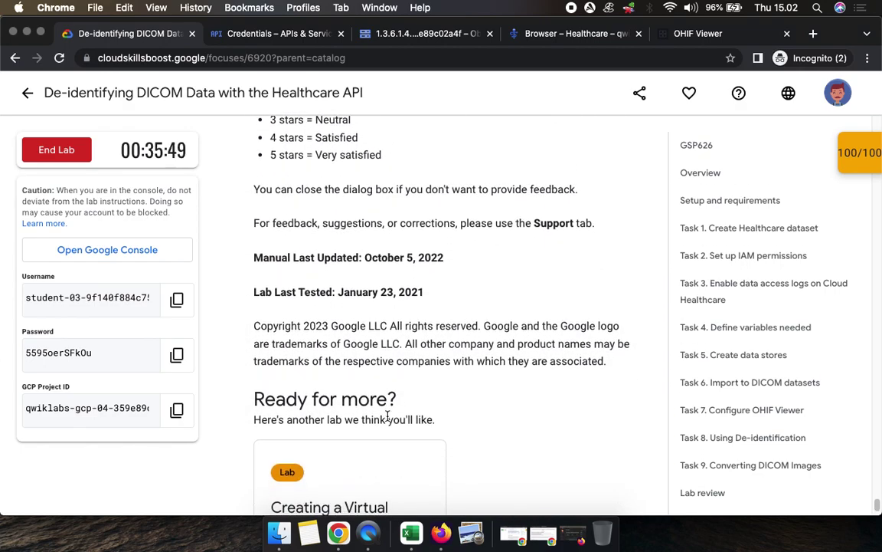
scroll(387, 417, "down", 1)
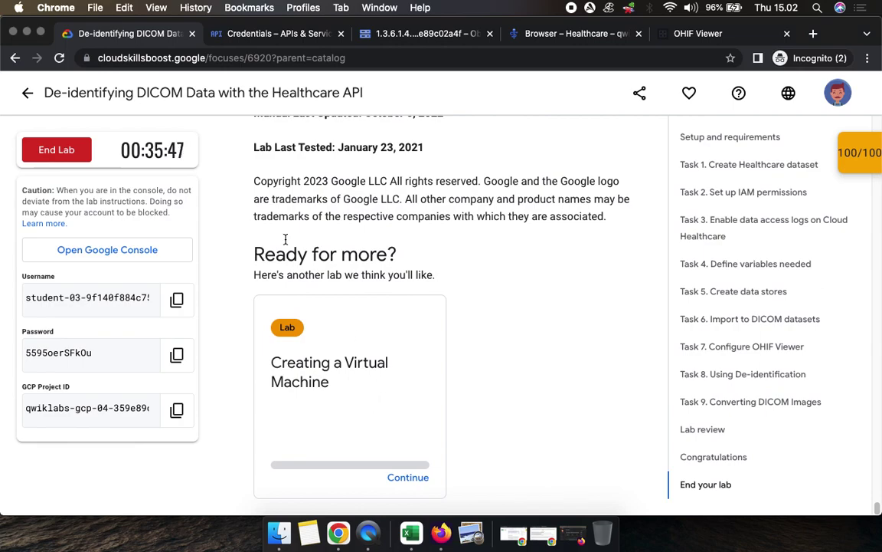
- End the lab, confirm it, and submit a five-star satisfaction rating without comments
left_click(64, 153)
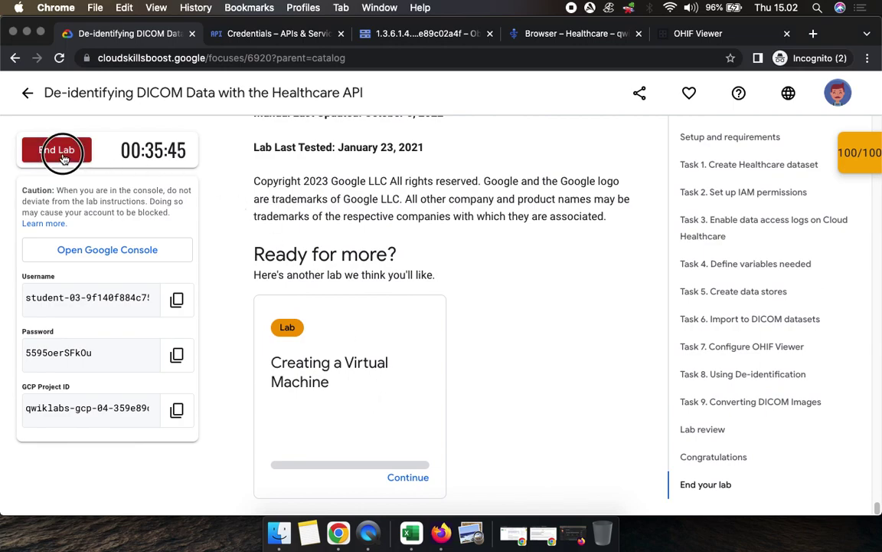
left_click(584, 351)
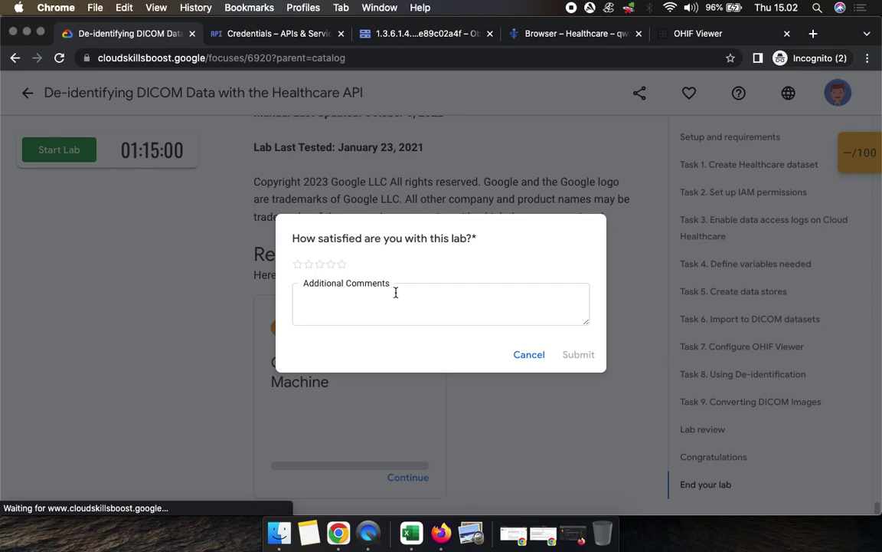
left_click(341, 263)
left_click(578, 354)
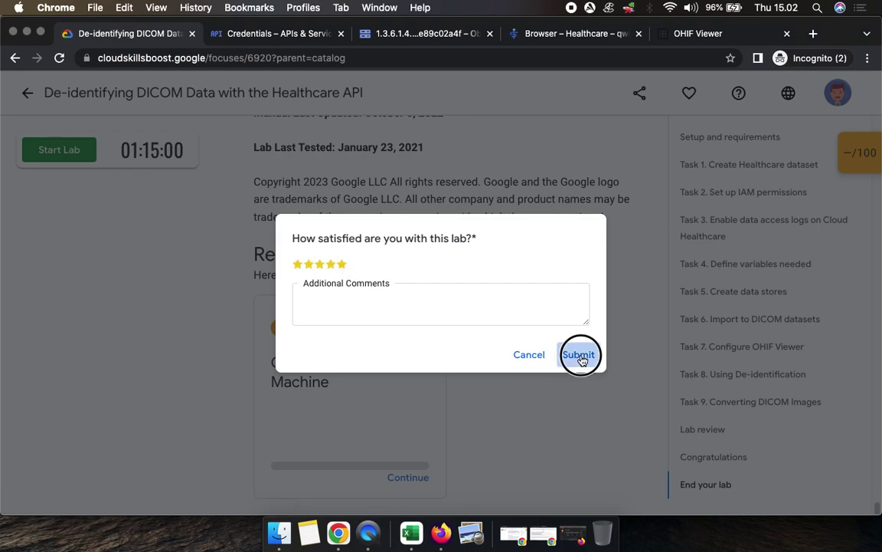